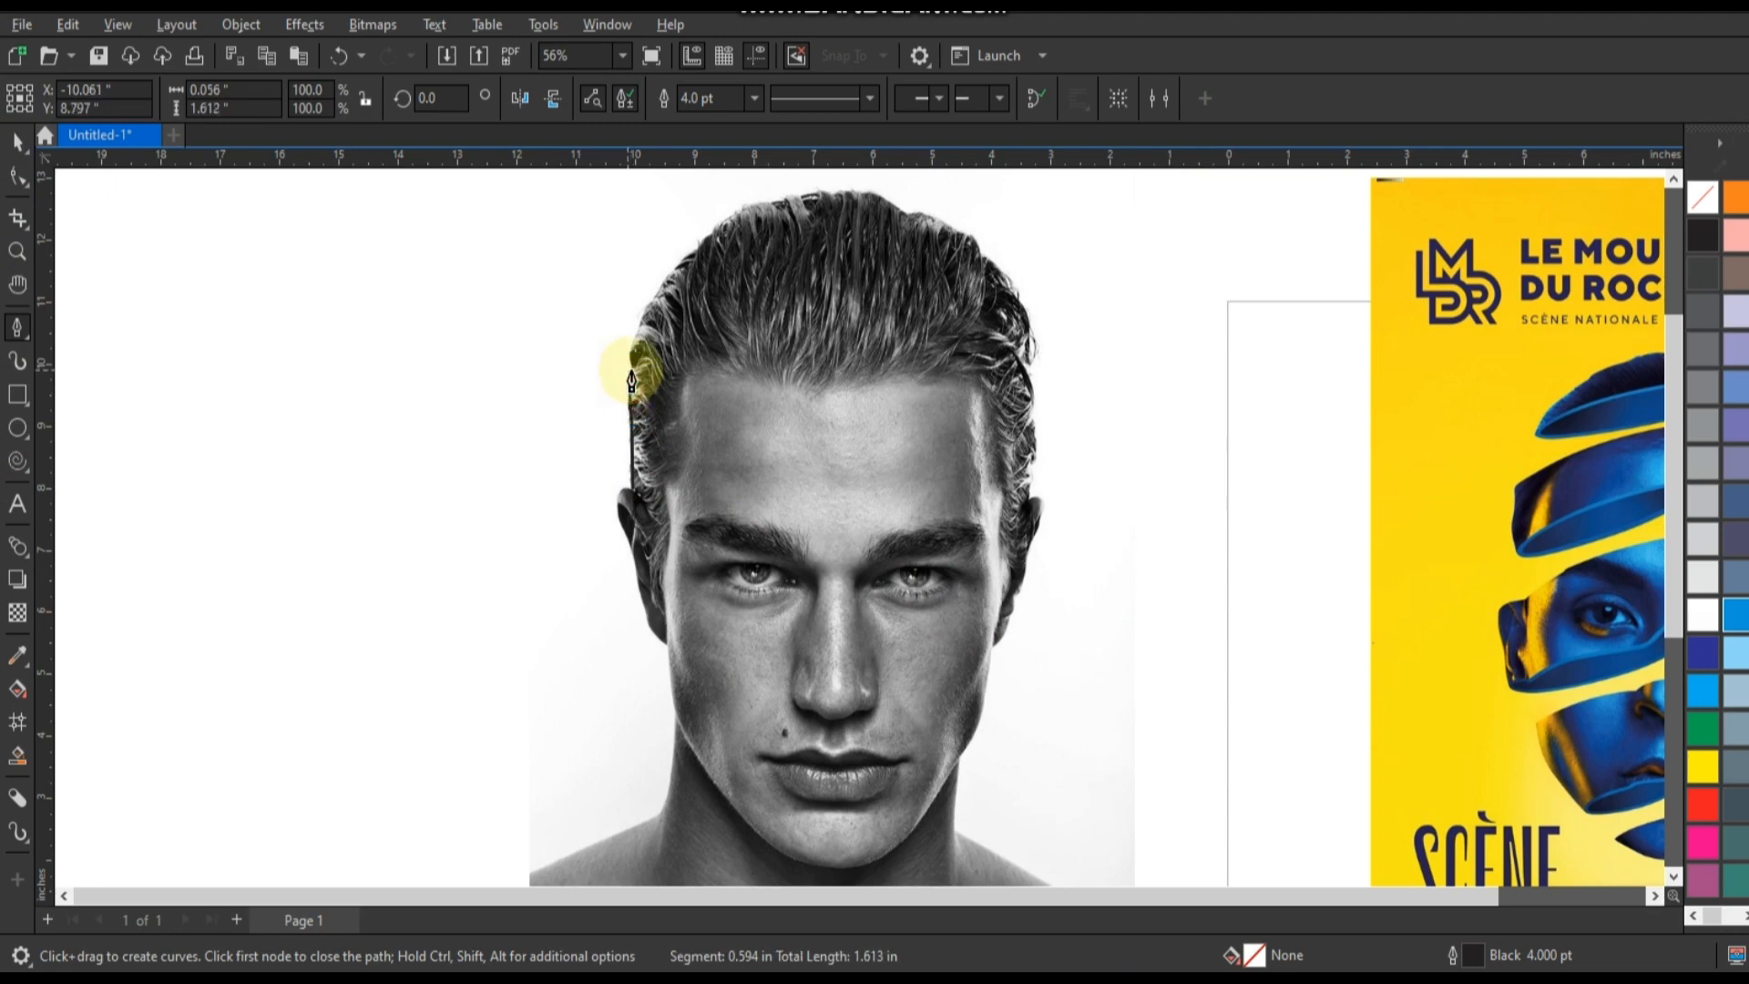
# Trace a closed straight-segment outline around the man's head with the Pen tool, following the hair, ears, jaw and chin.
pyautogui.moveTo(696, 244); pyautogui.dragTo(863, 862)
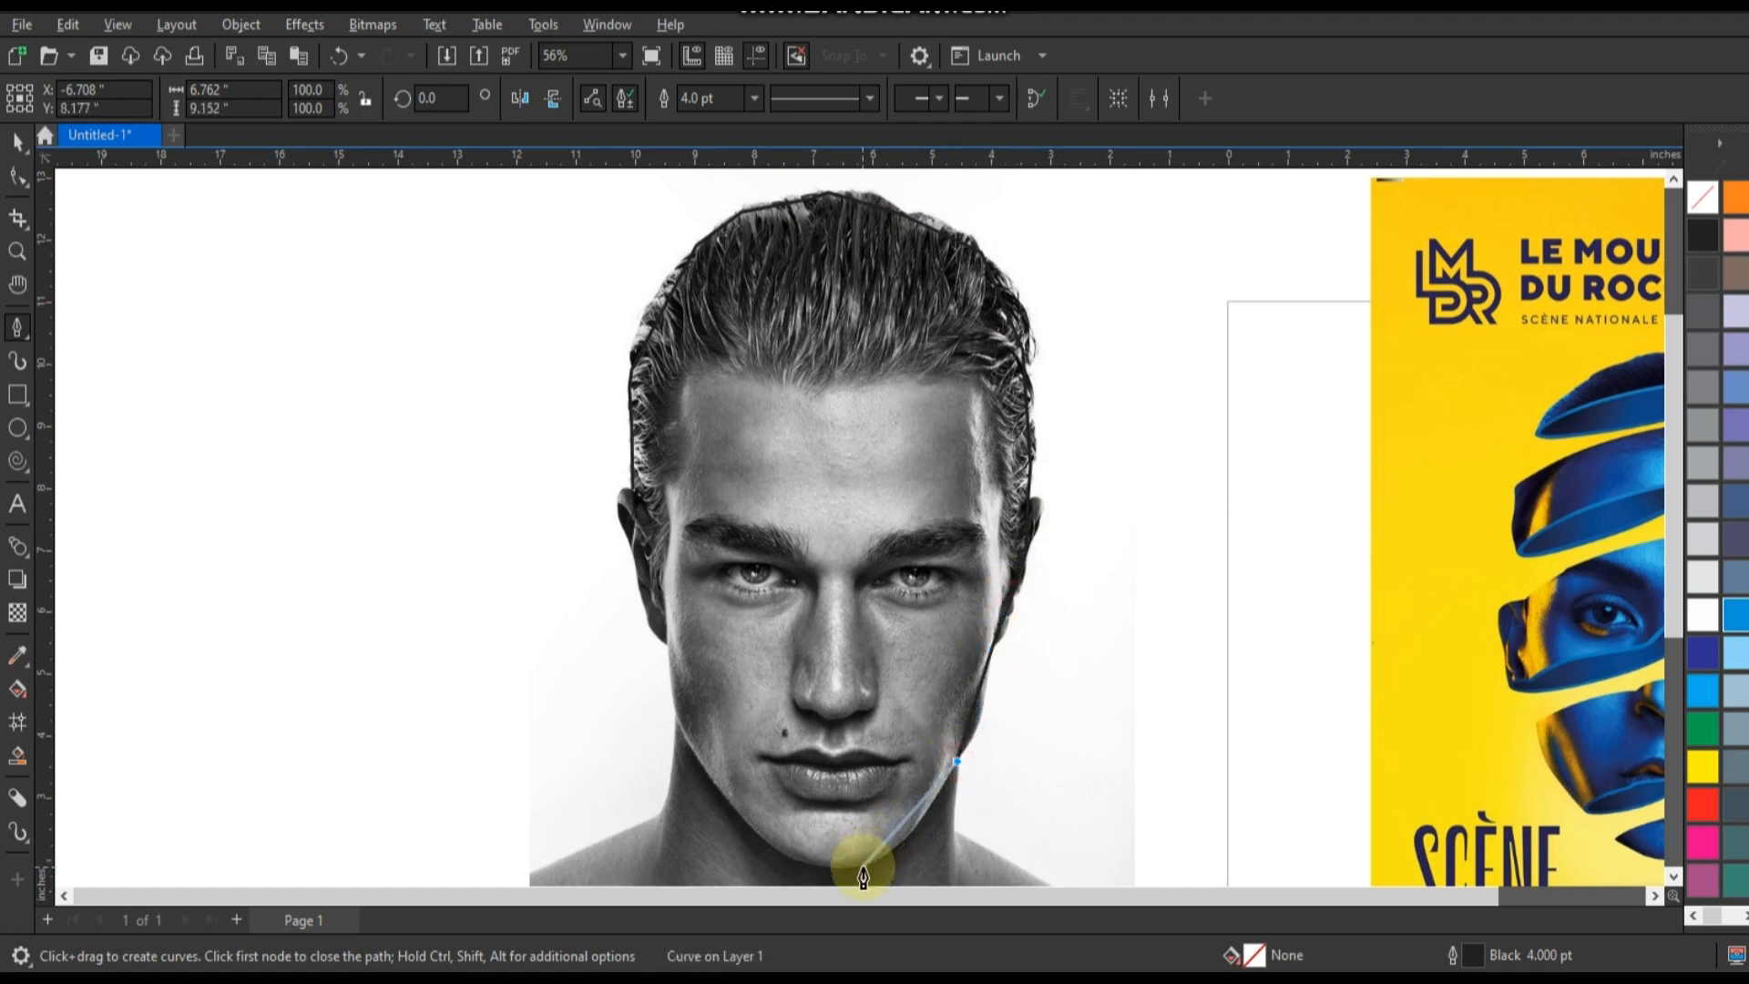
pyautogui.click(728, 802)
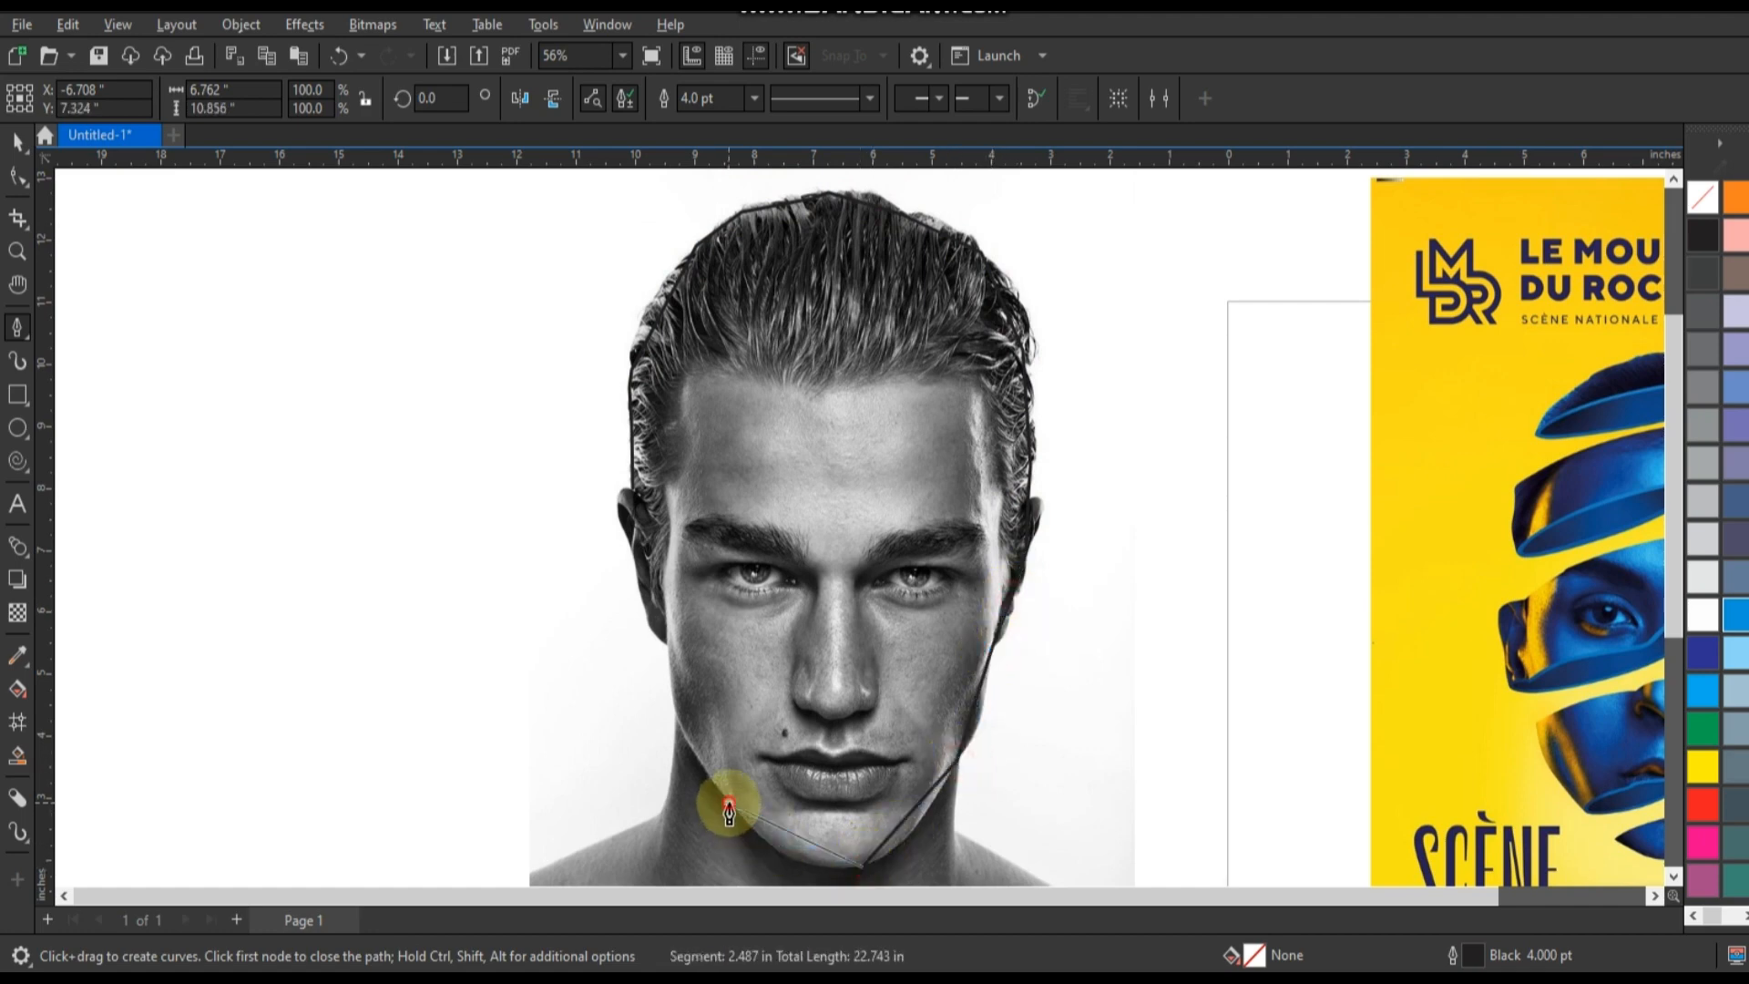
pyautogui.click(666, 646)
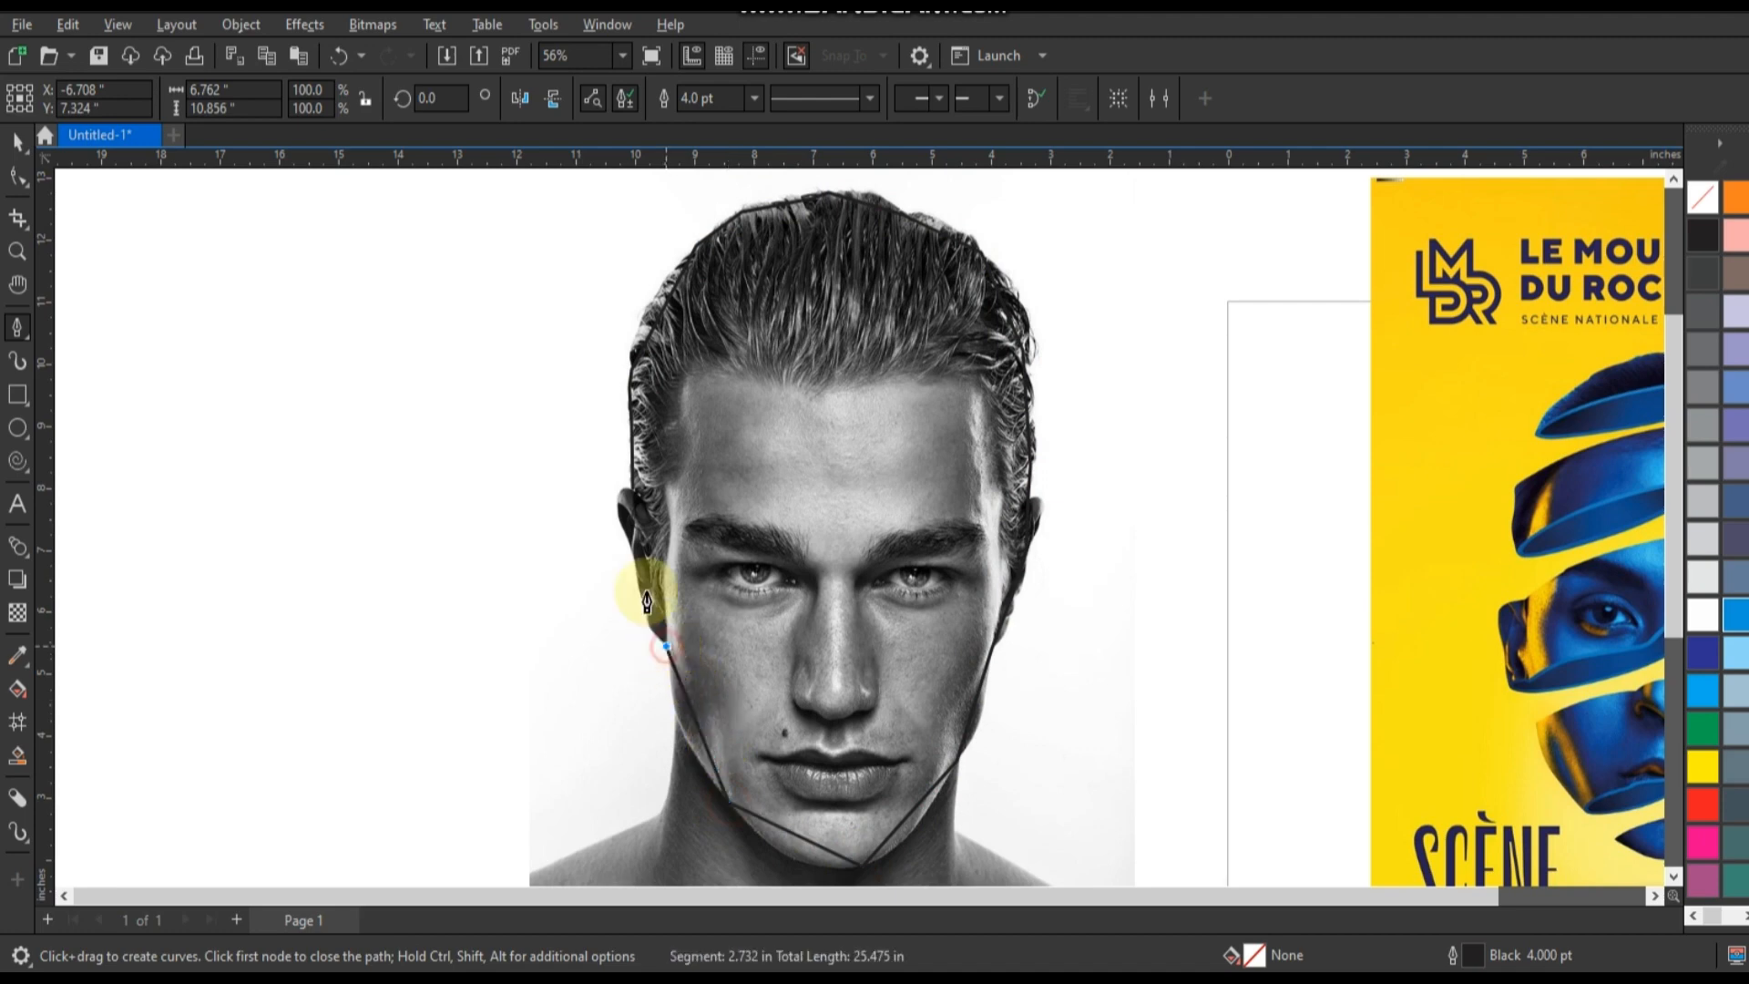
pyautogui.click(633, 563)
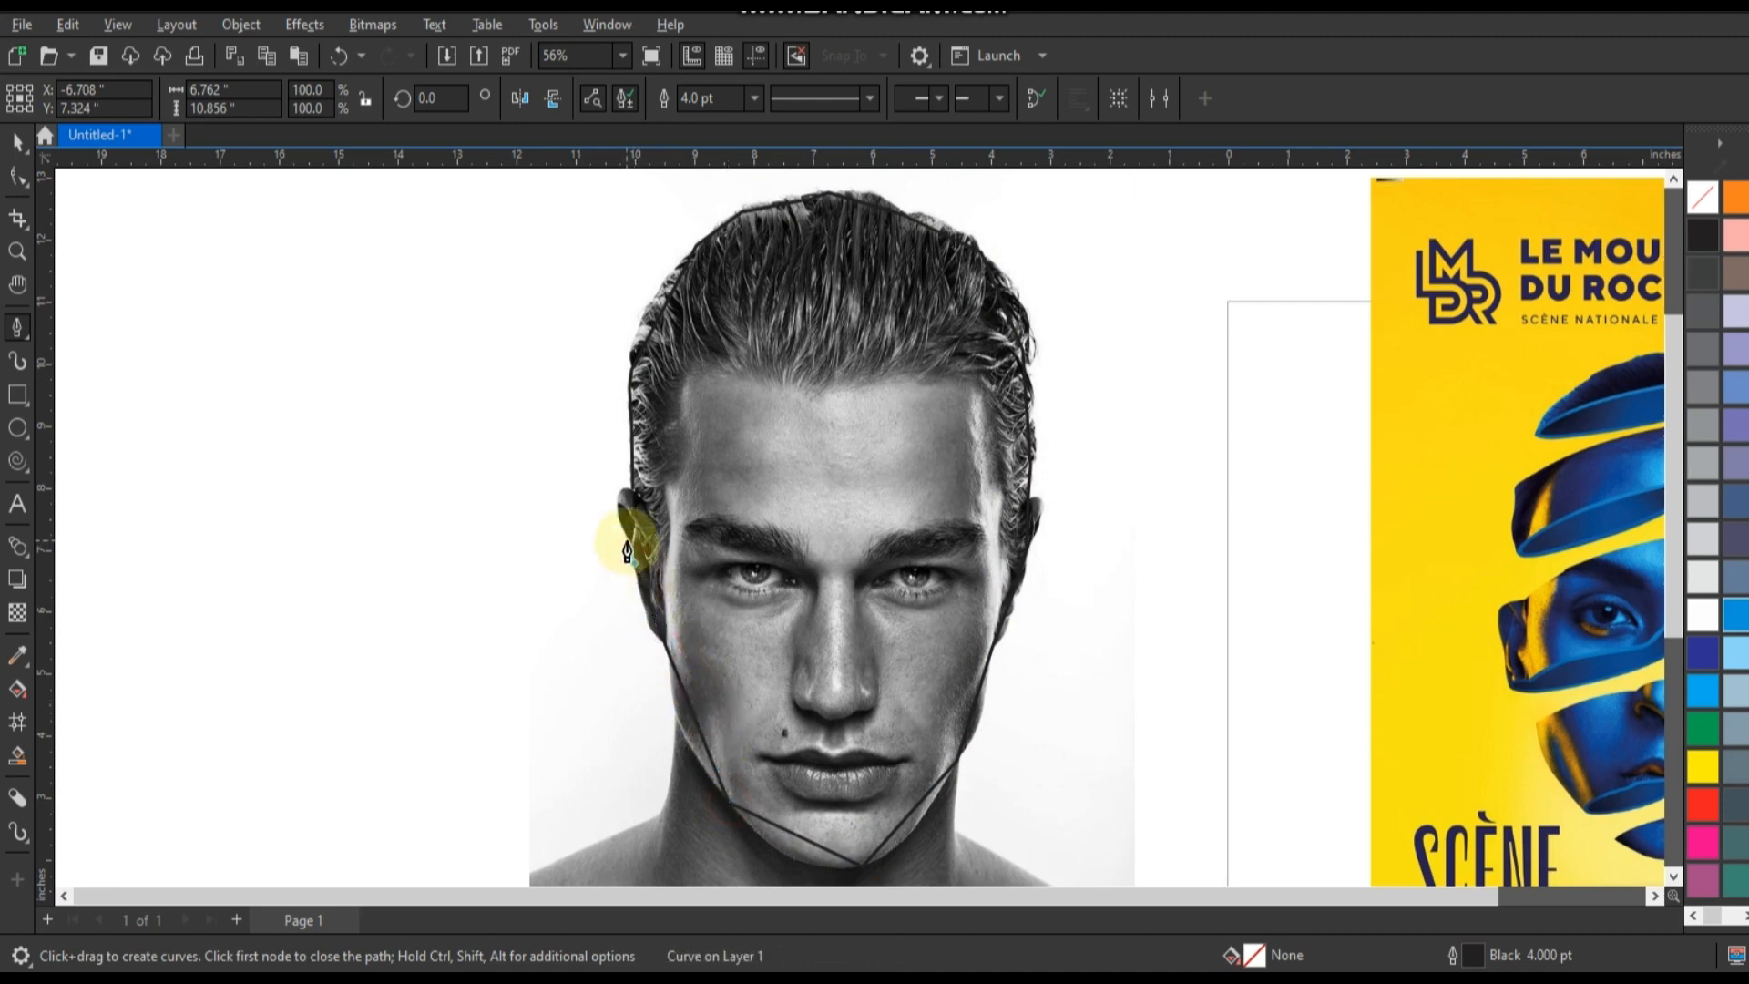
pyautogui.click(627, 549)
pyautogui.click(629, 492)
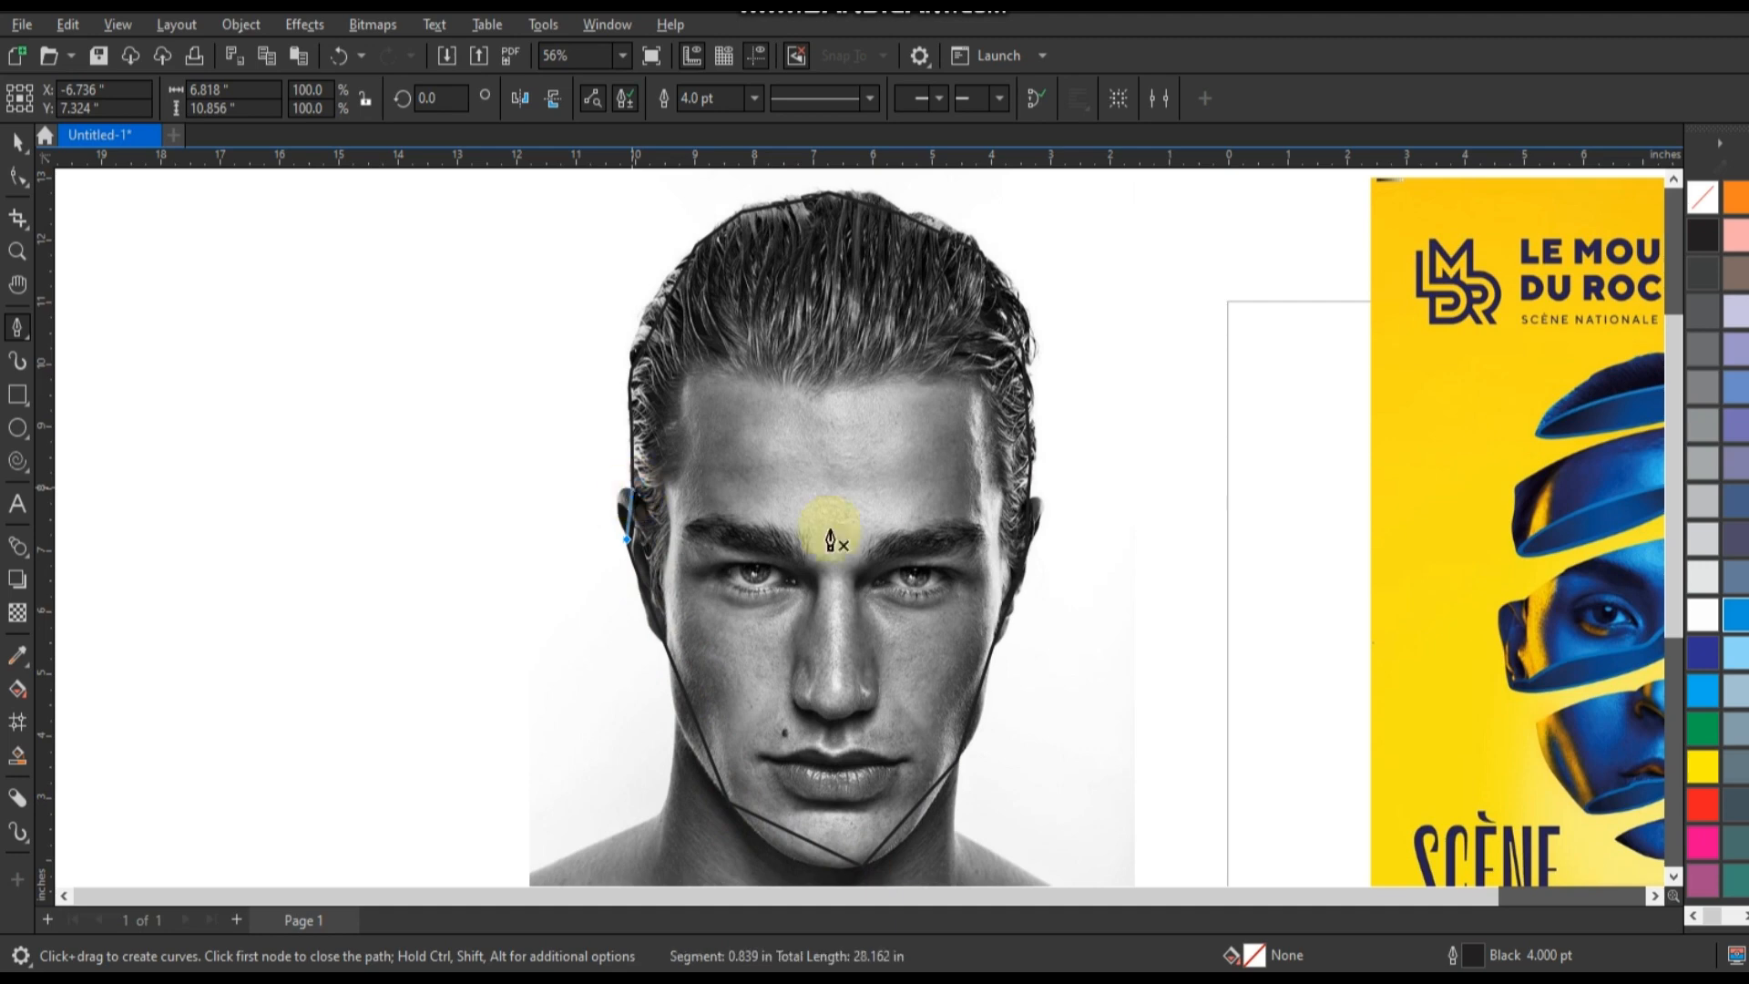
# Select all nodes of the head outline and convert its line segments to curves.
pyautogui.scroll(-2, 708, 529)
pyautogui.click(18, 177)
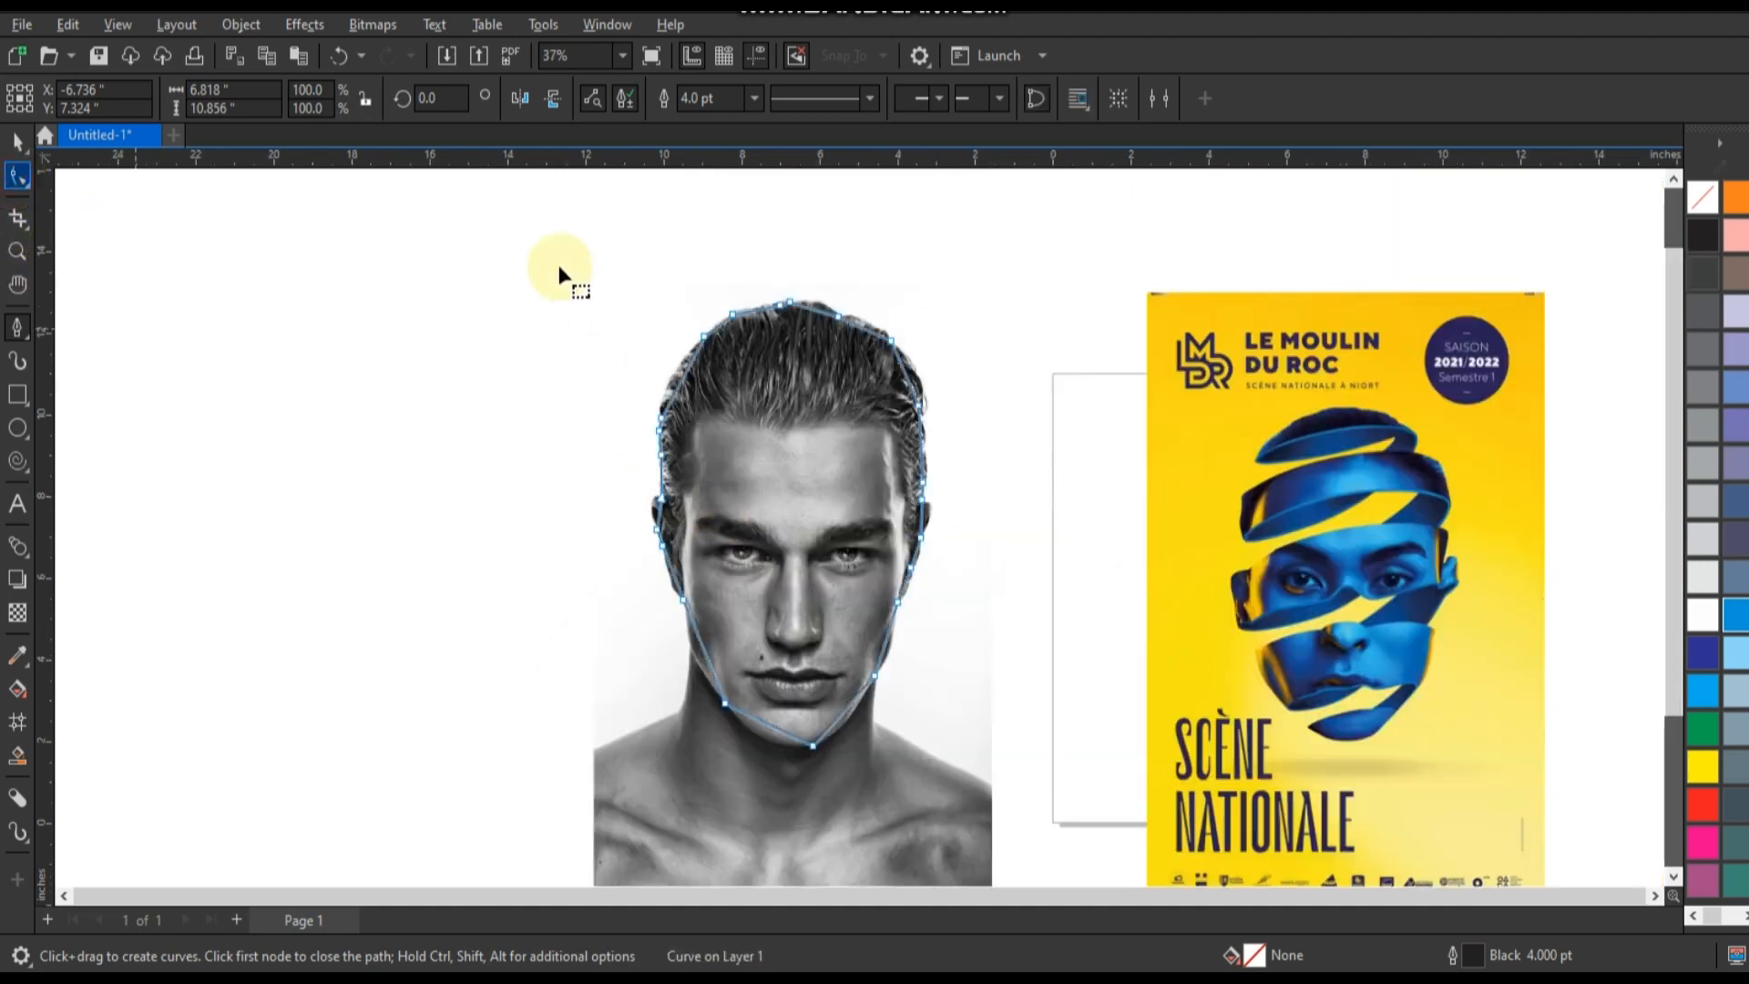
pyautogui.moveTo(562, 267); pyautogui.dragTo(938, 763)
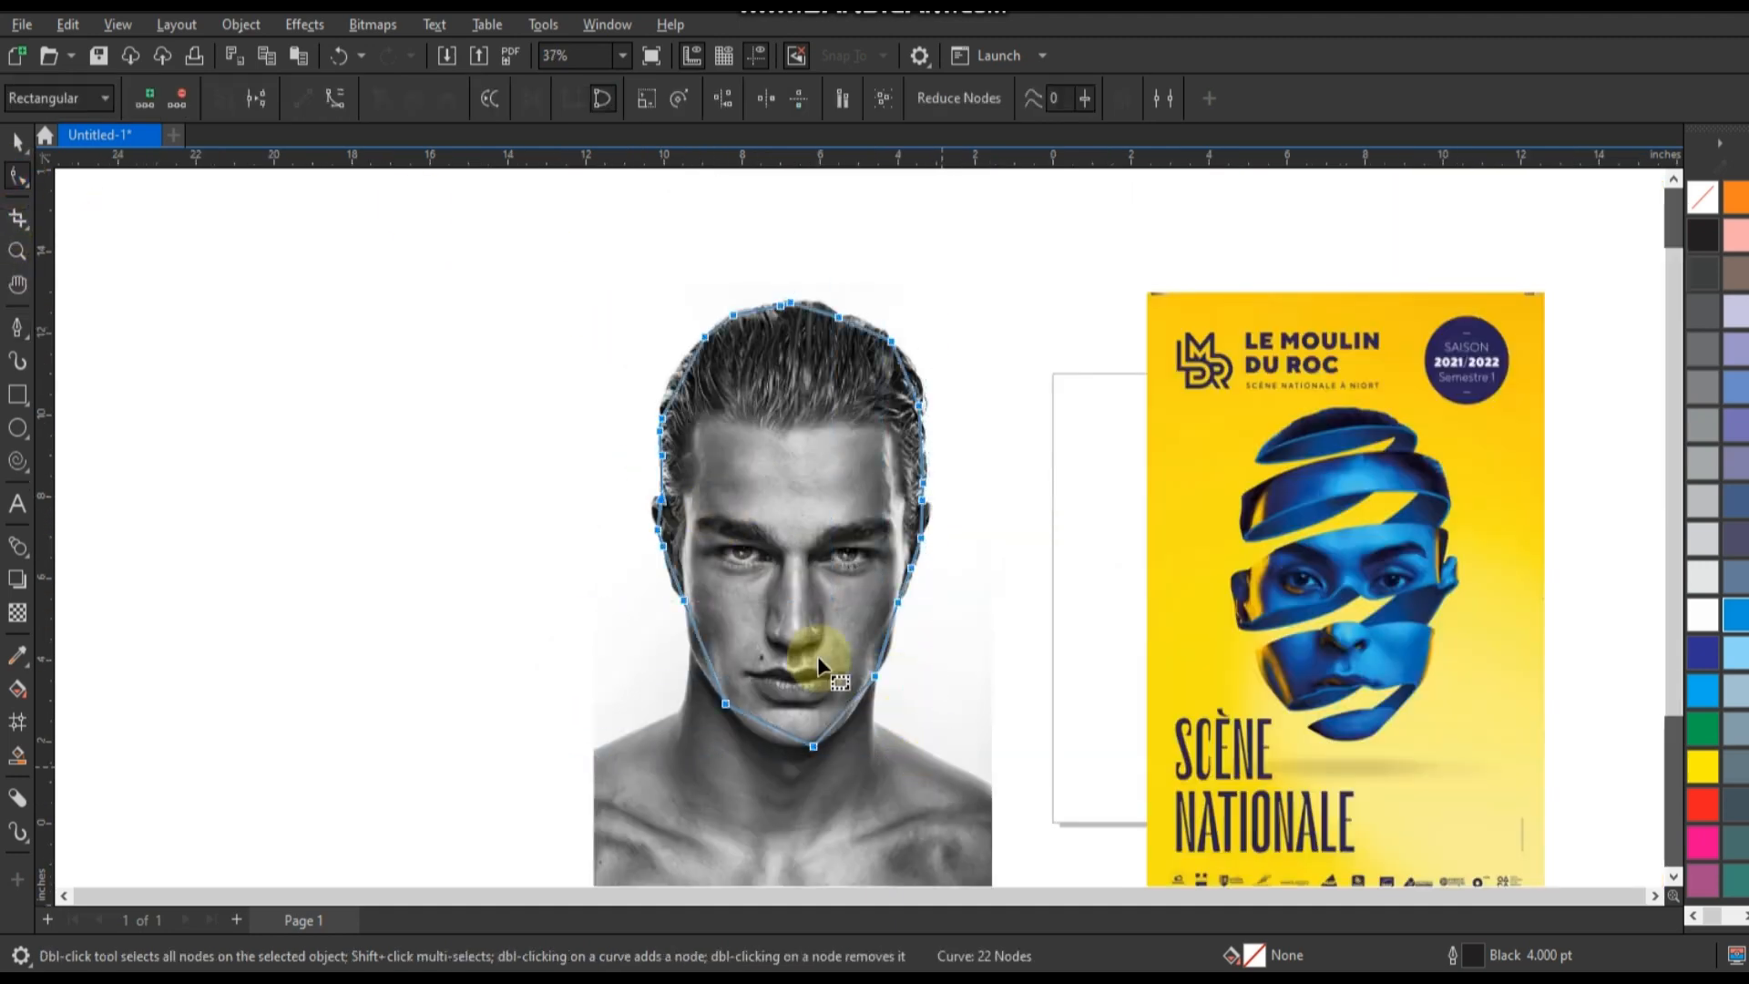
pyautogui.click(335, 100)
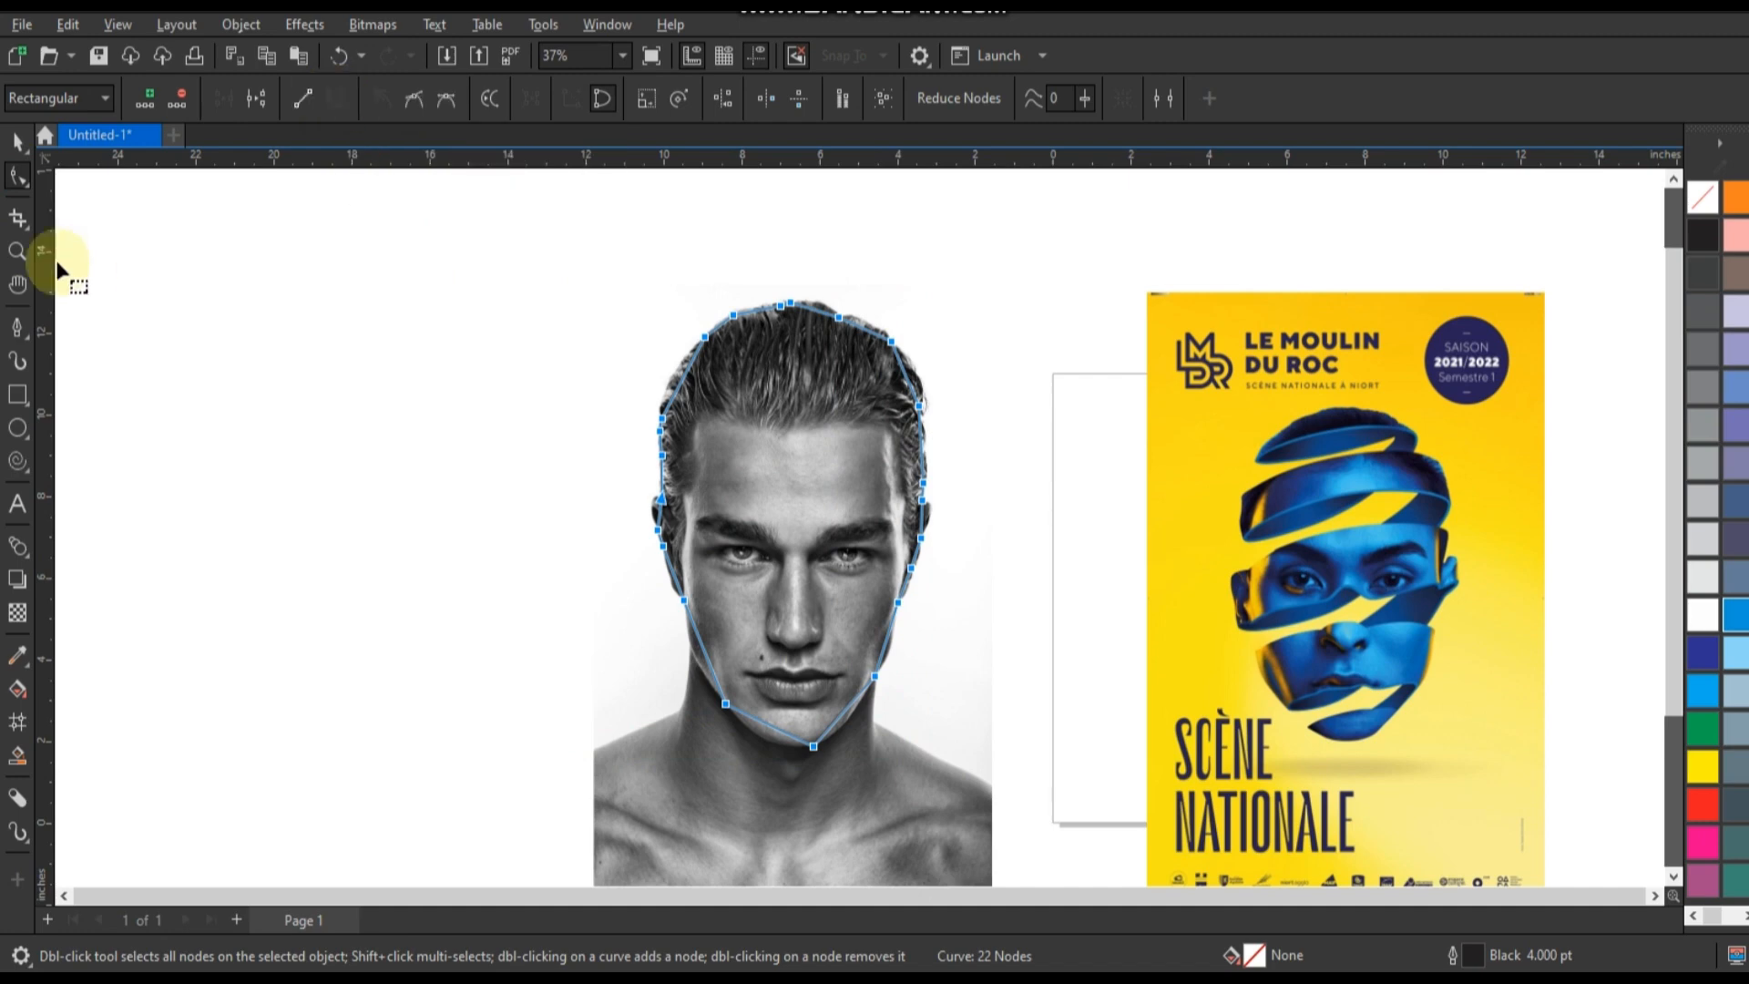
# Bend the outline segments along the left side and crown of the hair to follow its contour.
pyautogui.click(18, 251)
pyautogui.moveTo(610, 286); pyautogui.dragTo(988, 498)
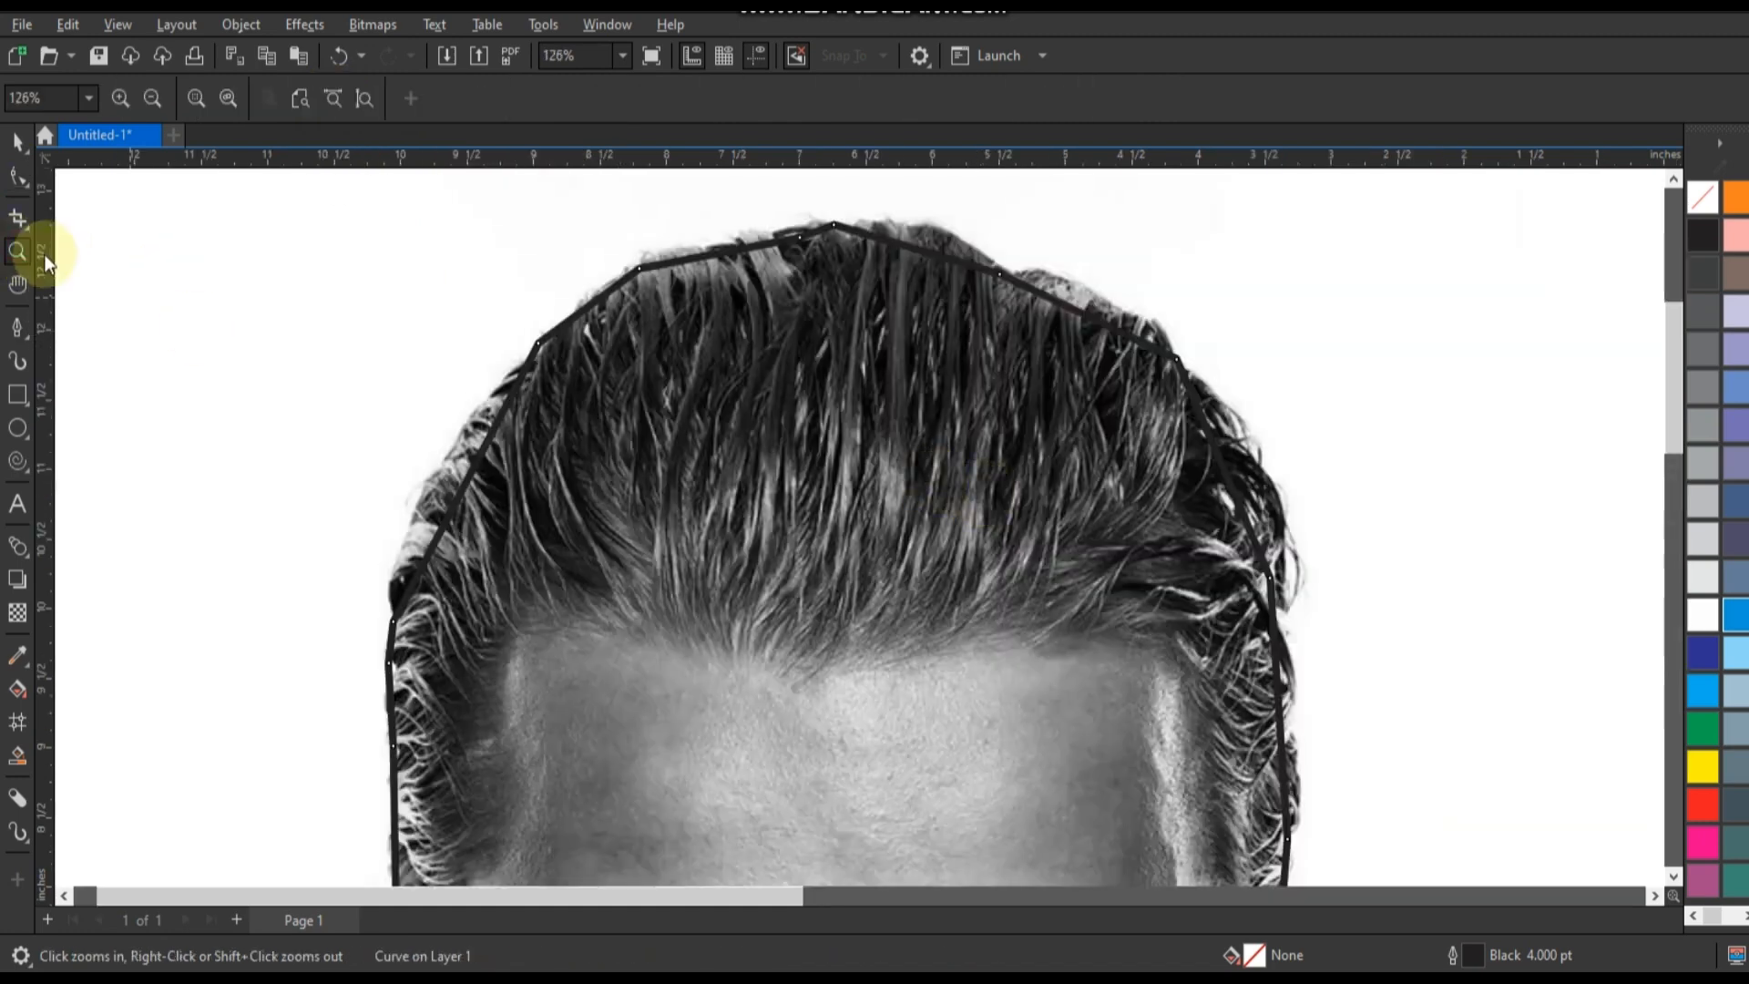
pyautogui.click(26, 172)
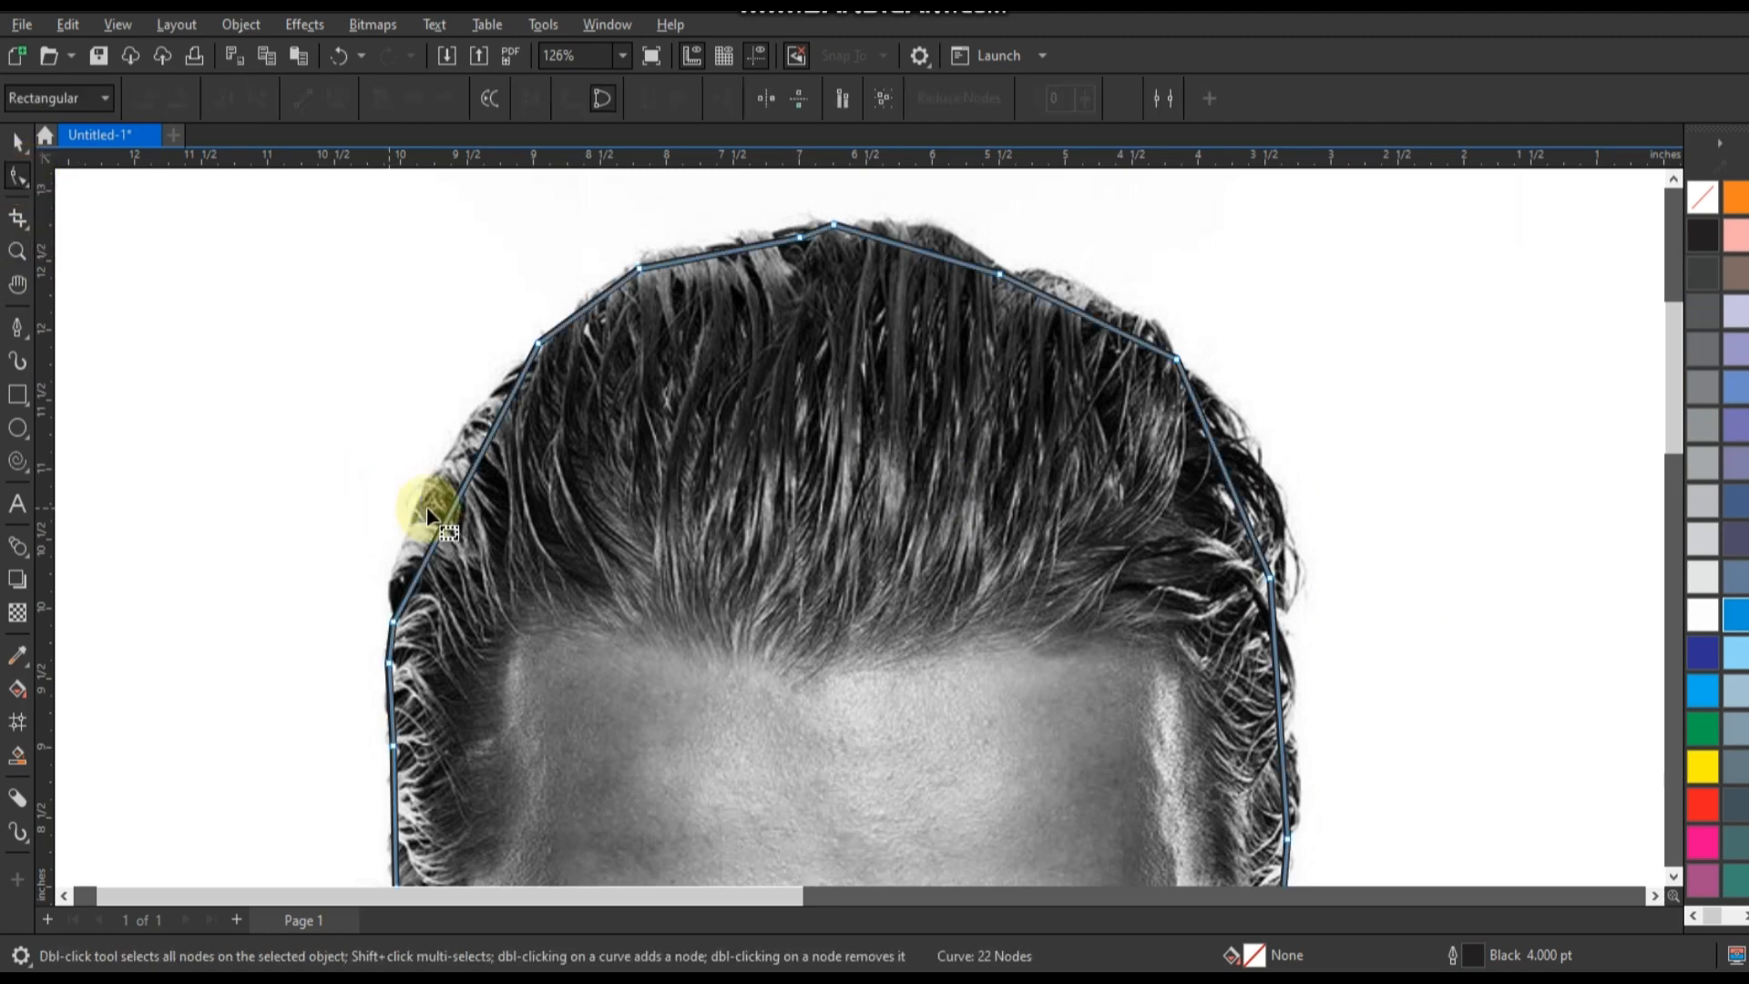
pyautogui.moveTo(451, 515); pyautogui.dragTo(426, 488)
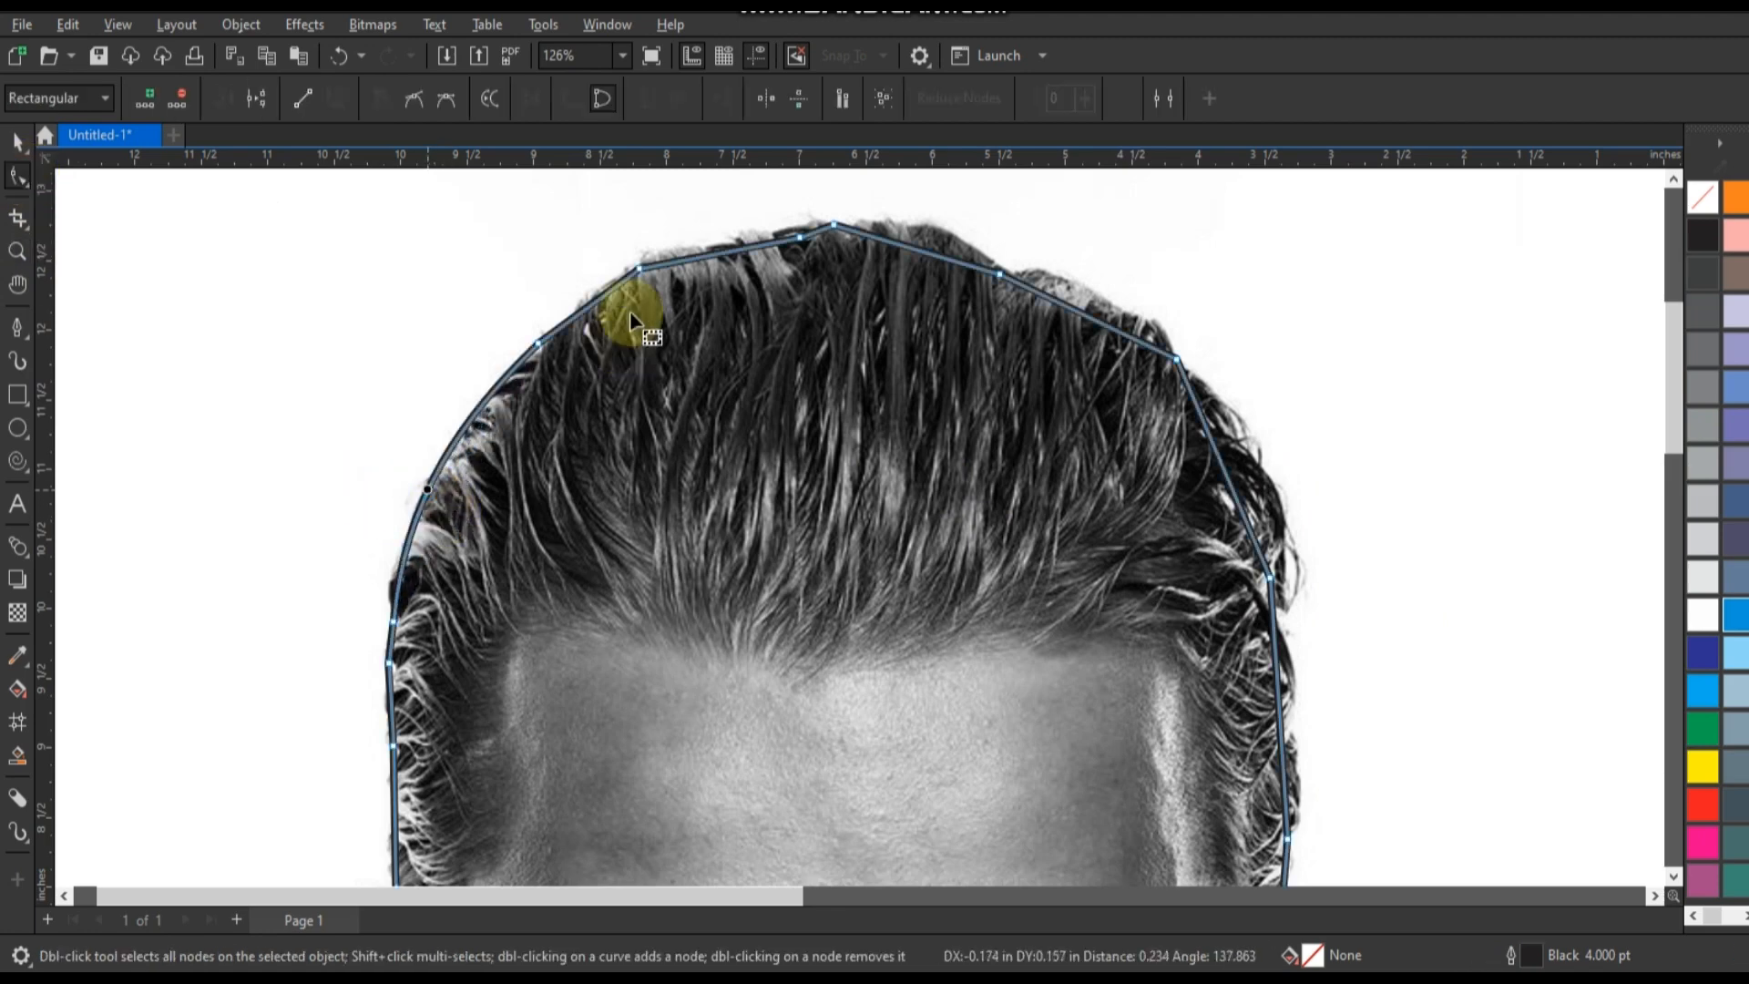
pyautogui.moveTo(601, 293); pyautogui.dragTo(601, 286)
pyautogui.moveTo(704, 254); pyautogui.dragTo(703, 246)
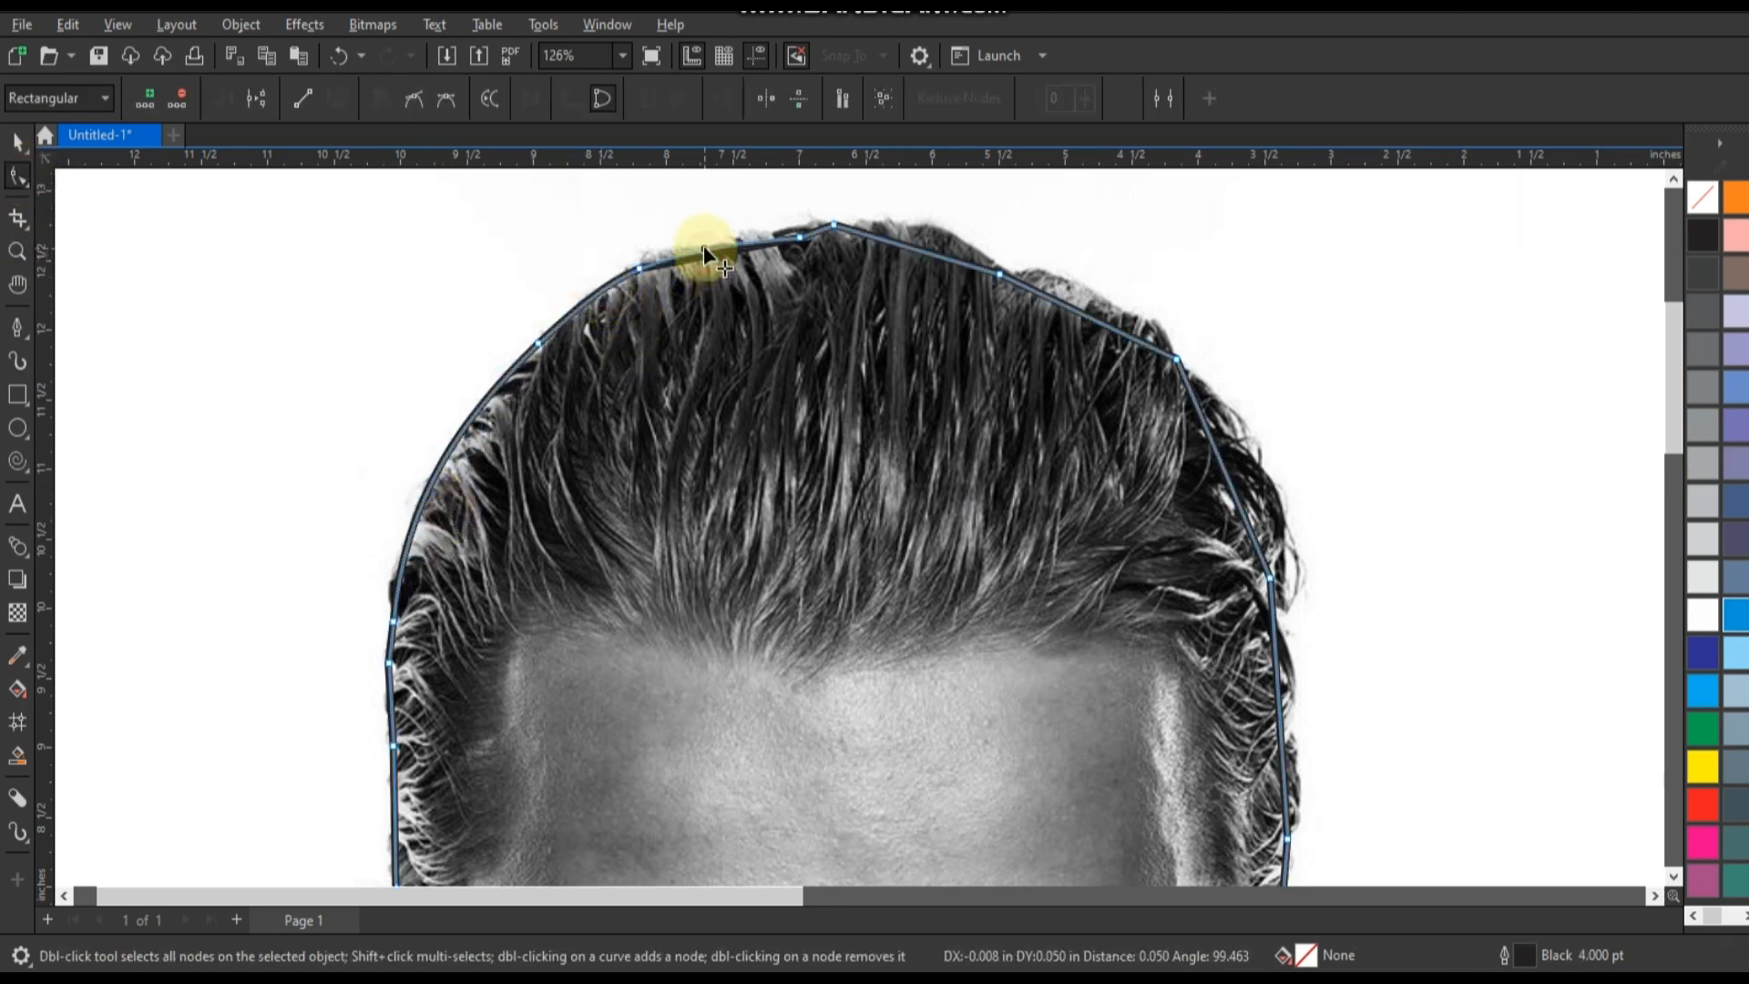
pyautogui.moveTo(905, 247); pyautogui.dragTo(935, 233)
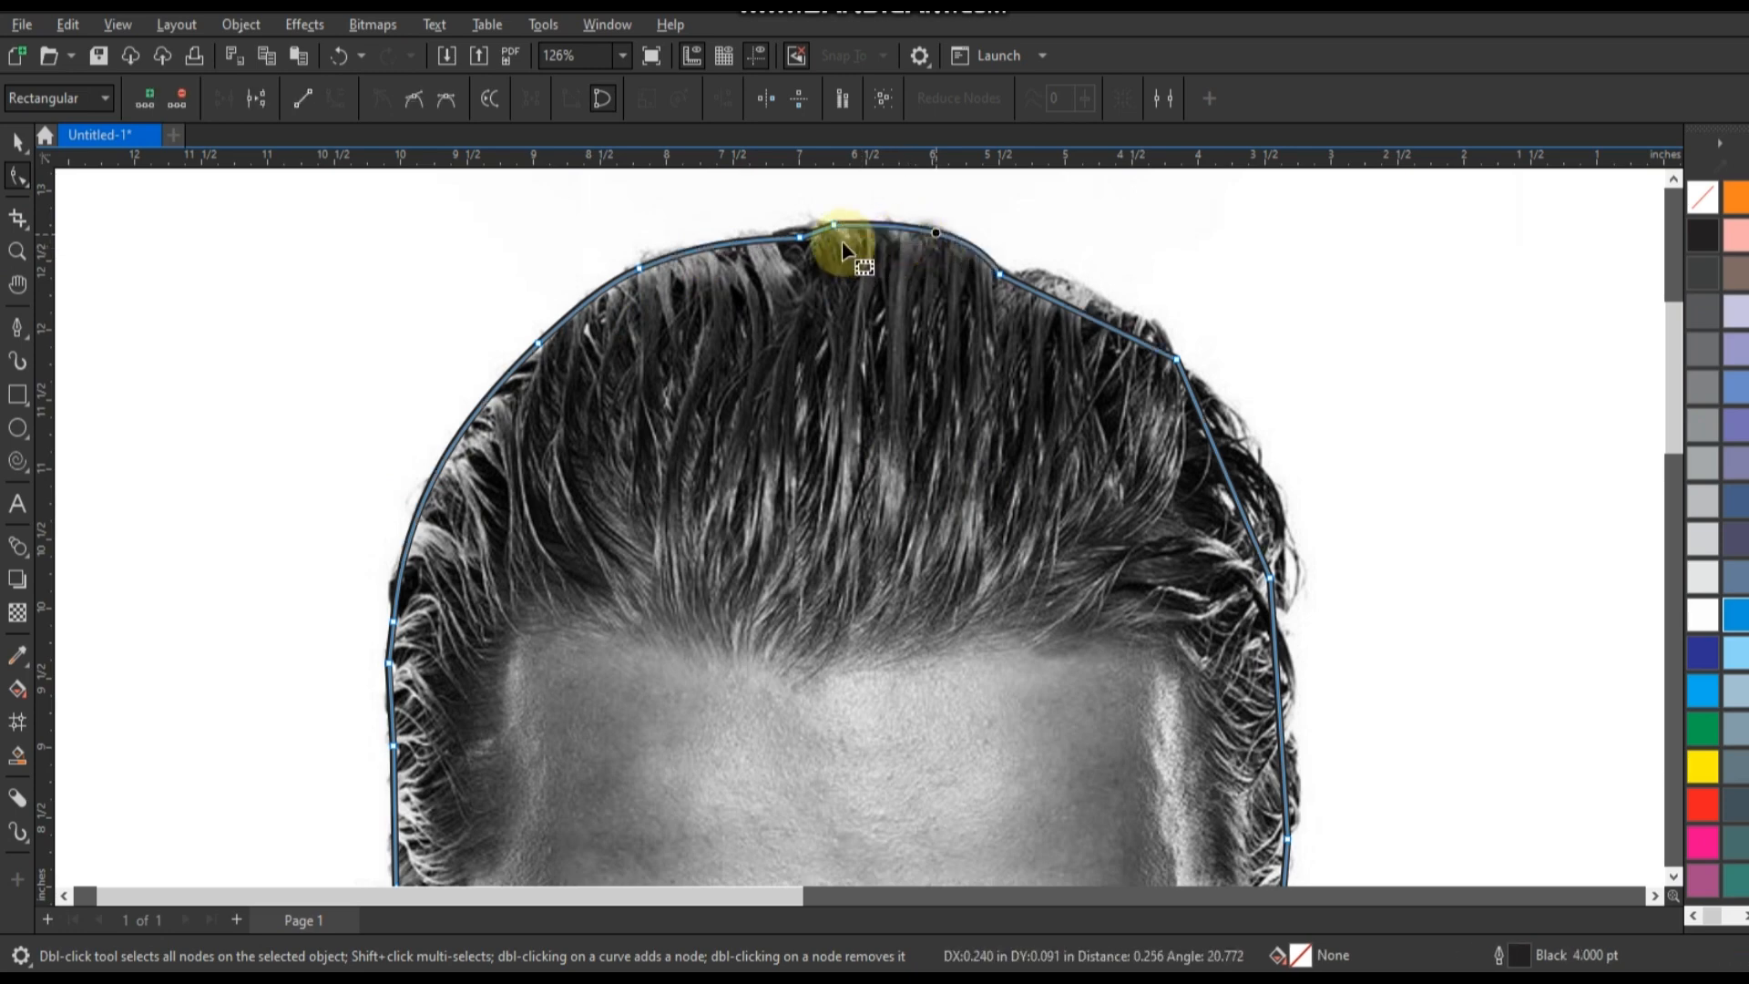
# Bend the outline segments down the right side of the hair to match its edge.
pyautogui.moveTo(1020, 283); pyautogui.dragTo(1086, 292)
pyautogui.moveTo(1227, 475); pyautogui.dragTo(1255, 474)
pyautogui.moveTo(1278, 712); pyautogui.dragTo(1290, 711)
# Shape the outline segments around the ear on the right of the photo, down to the earlobe.
pyautogui.scroll(-5, 1674, 430)
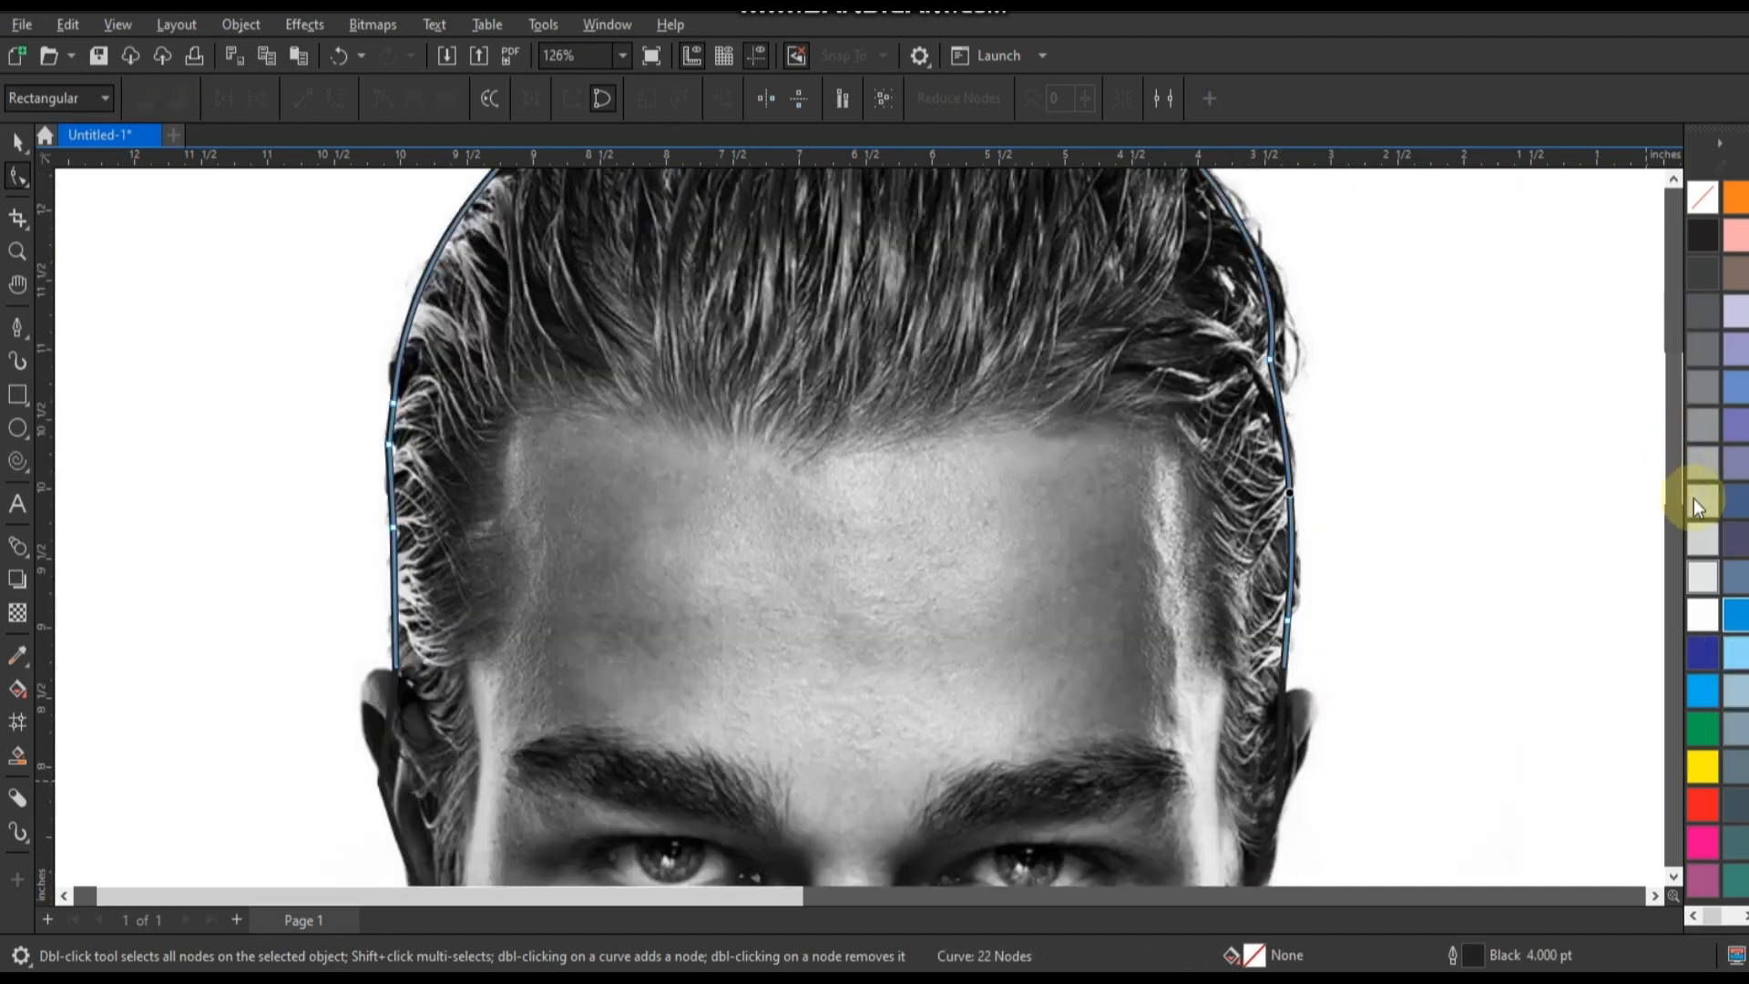
pyautogui.click(1268, 455)
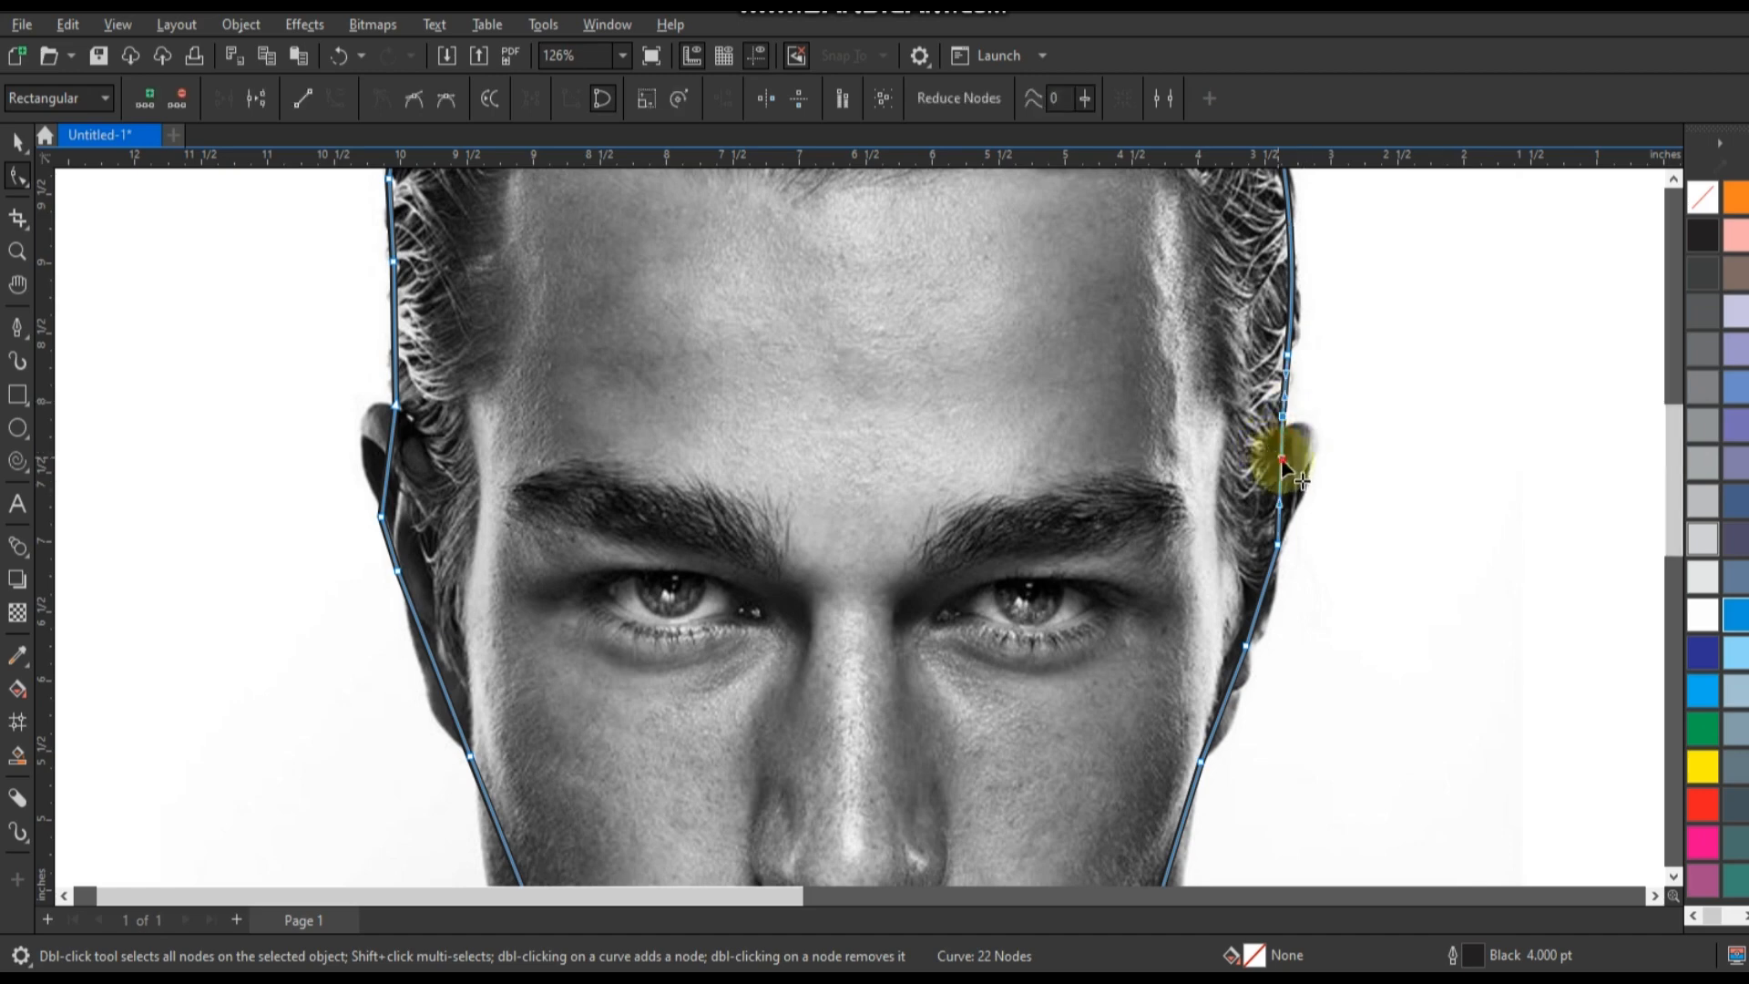
pyautogui.moveTo(1280, 509); pyautogui.dragTo(1307, 425)
pyautogui.moveTo(1259, 602); pyautogui.dragTo(1263, 613)
pyautogui.moveTo(1231, 690); pyautogui.dragTo(1235, 698)
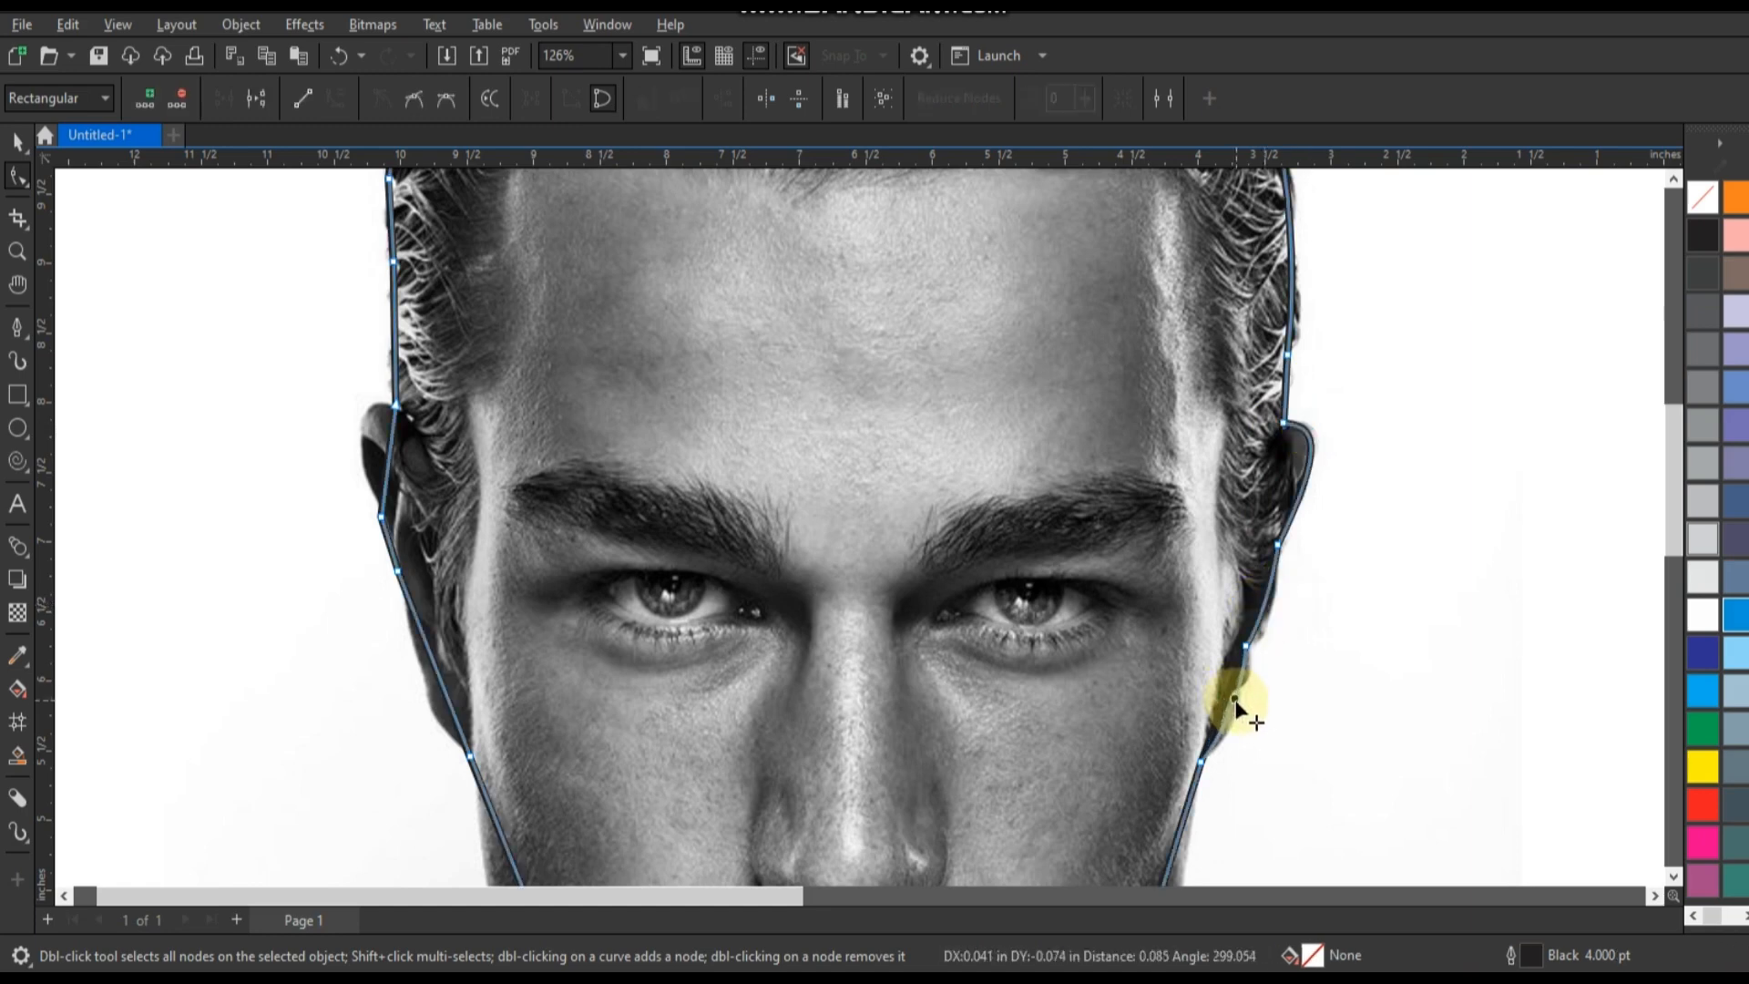
# Adjust the lobe node and curve the outline around the ear on the left of the photo.
pyautogui.moveTo(459, 763); pyautogui.dragTo(467, 748)
pyautogui.moveTo(446, 691); pyautogui.dragTo(419, 709)
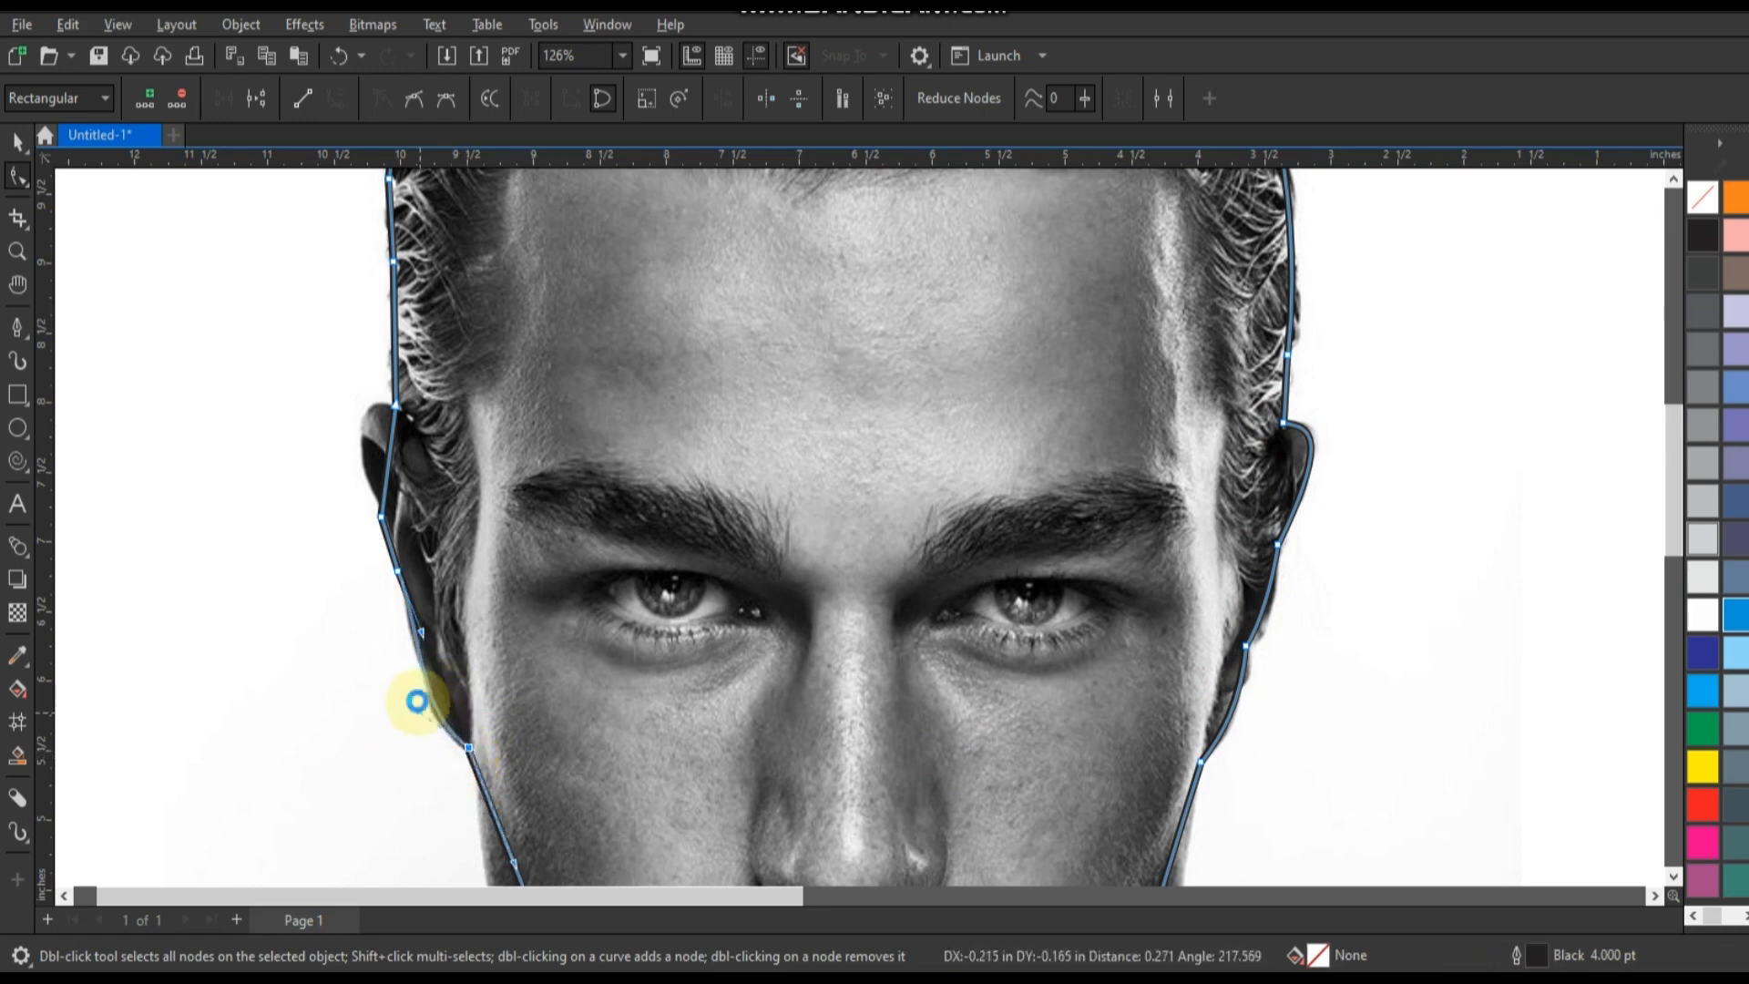
pyautogui.moveTo(383, 481); pyautogui.dragTo(363, 438)
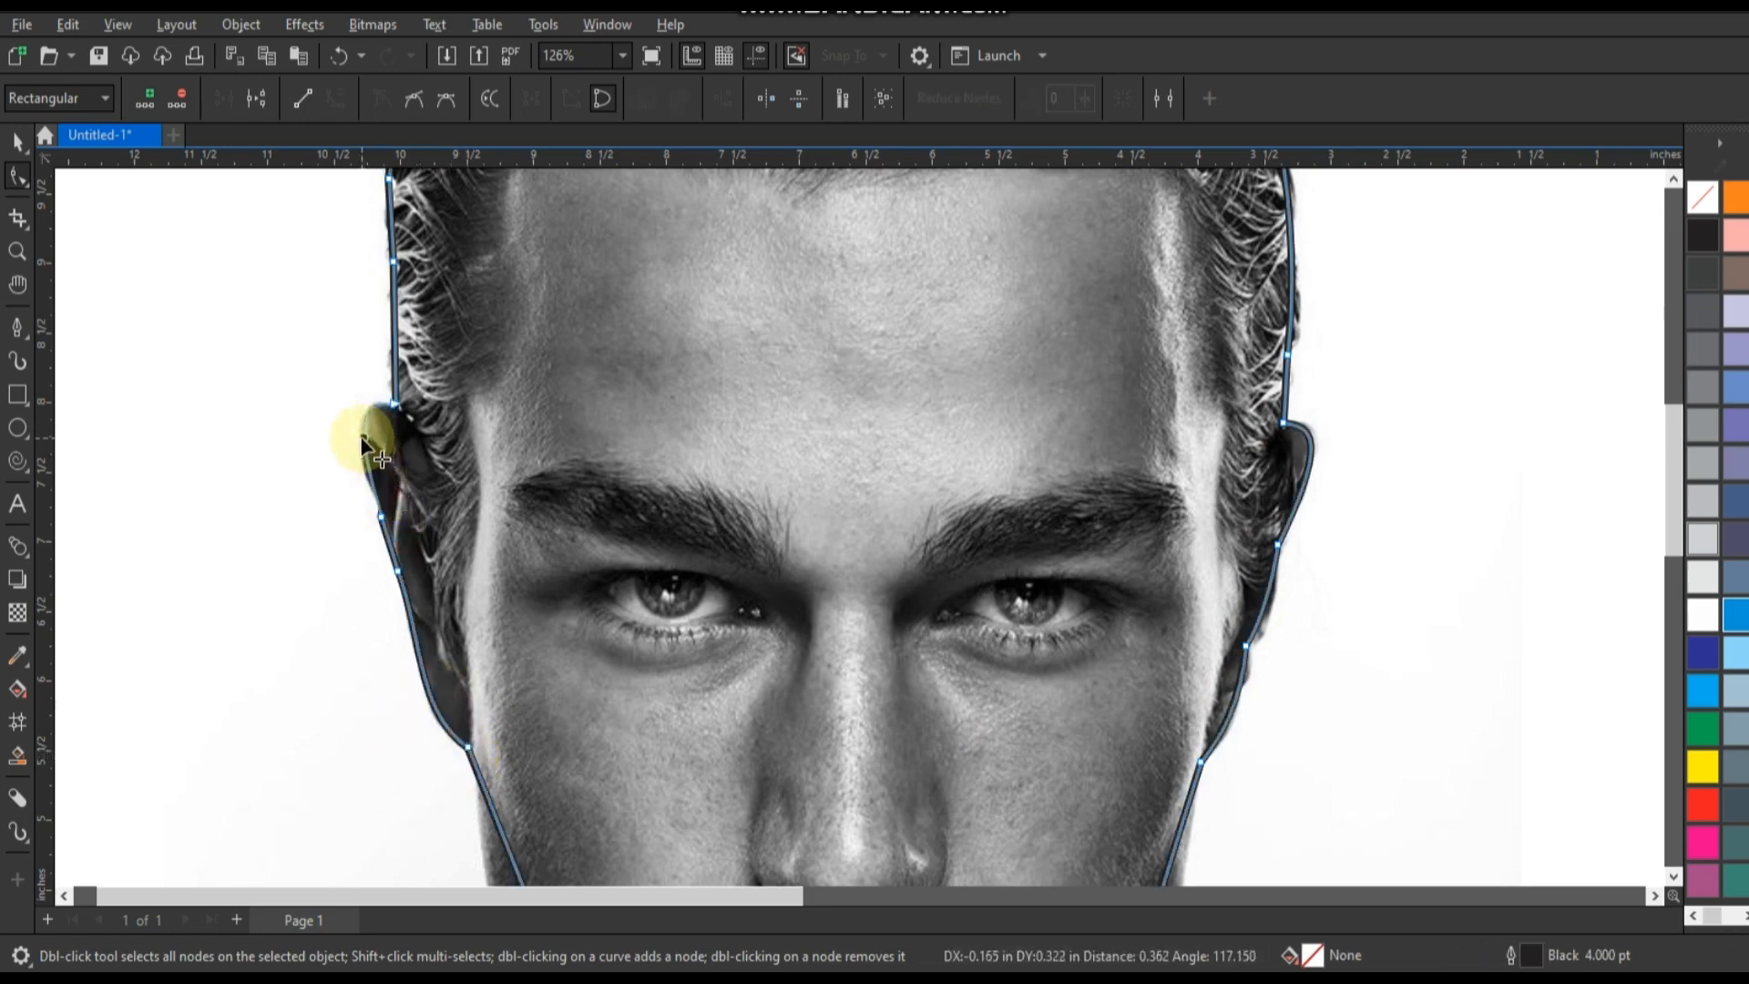
pyautogui.click(381, 517)
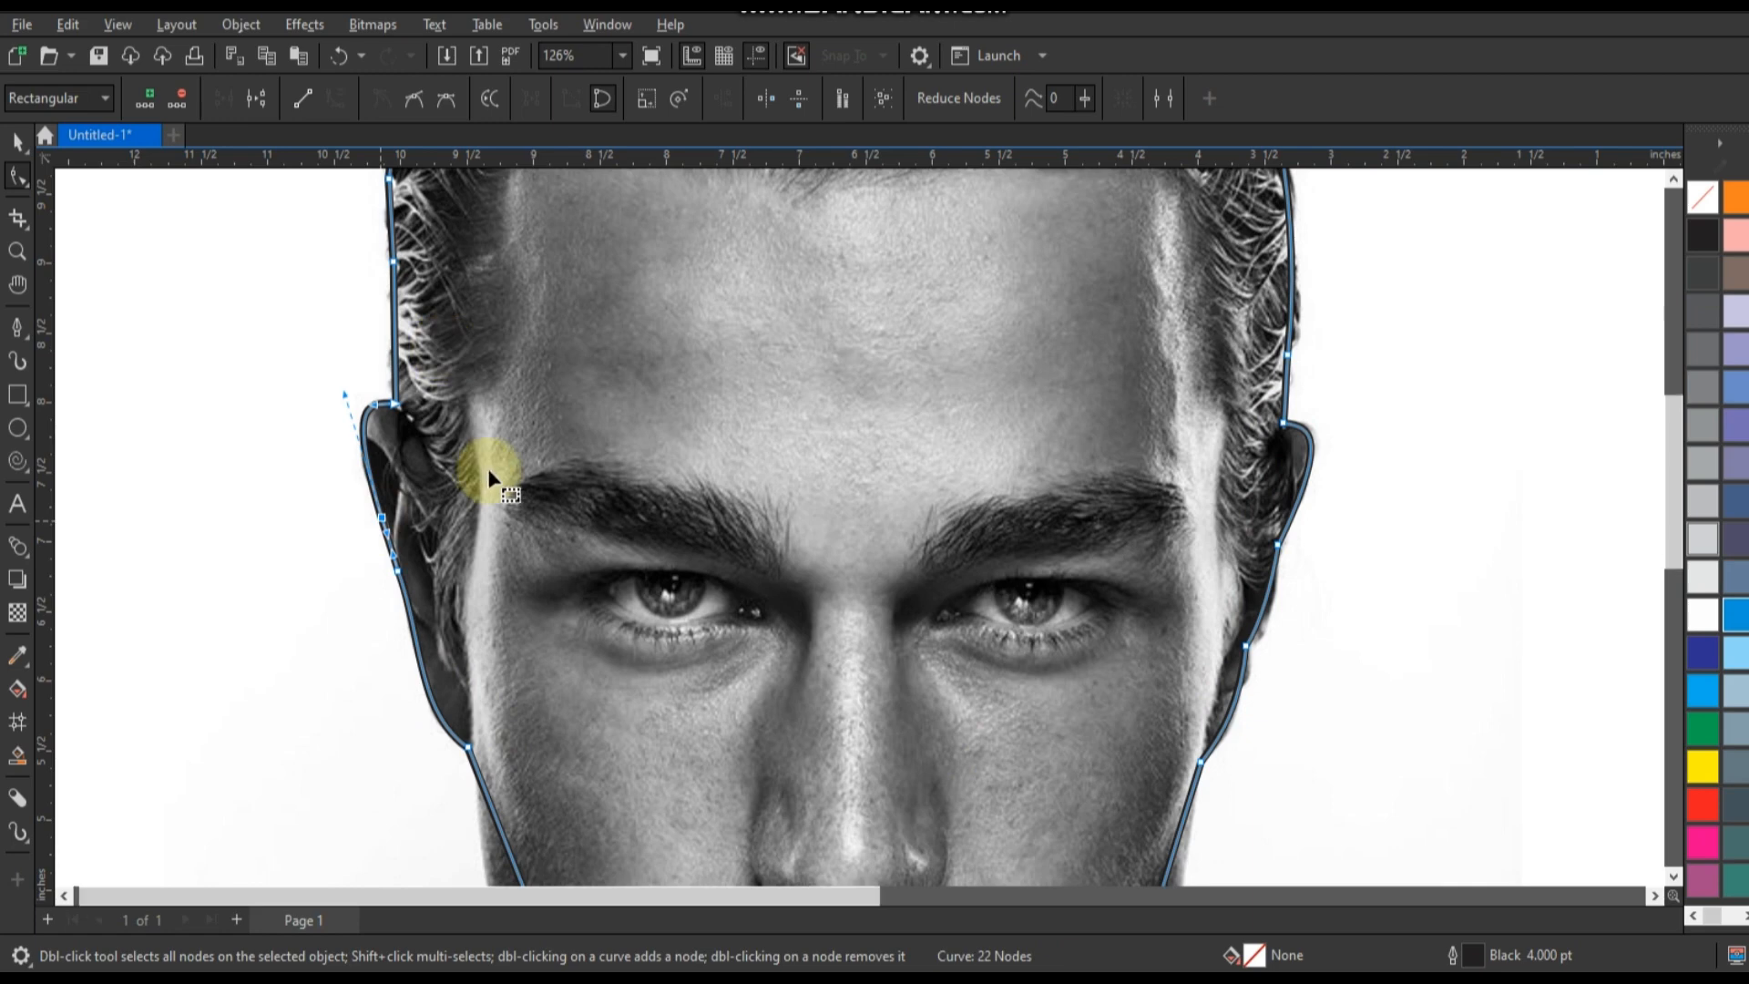
# Curve the outline along the left cheek and jaw down to the chin.
pyautogui.scroll(-2, 488, 468)
pyautogui.scroll(-2, 593, 558)
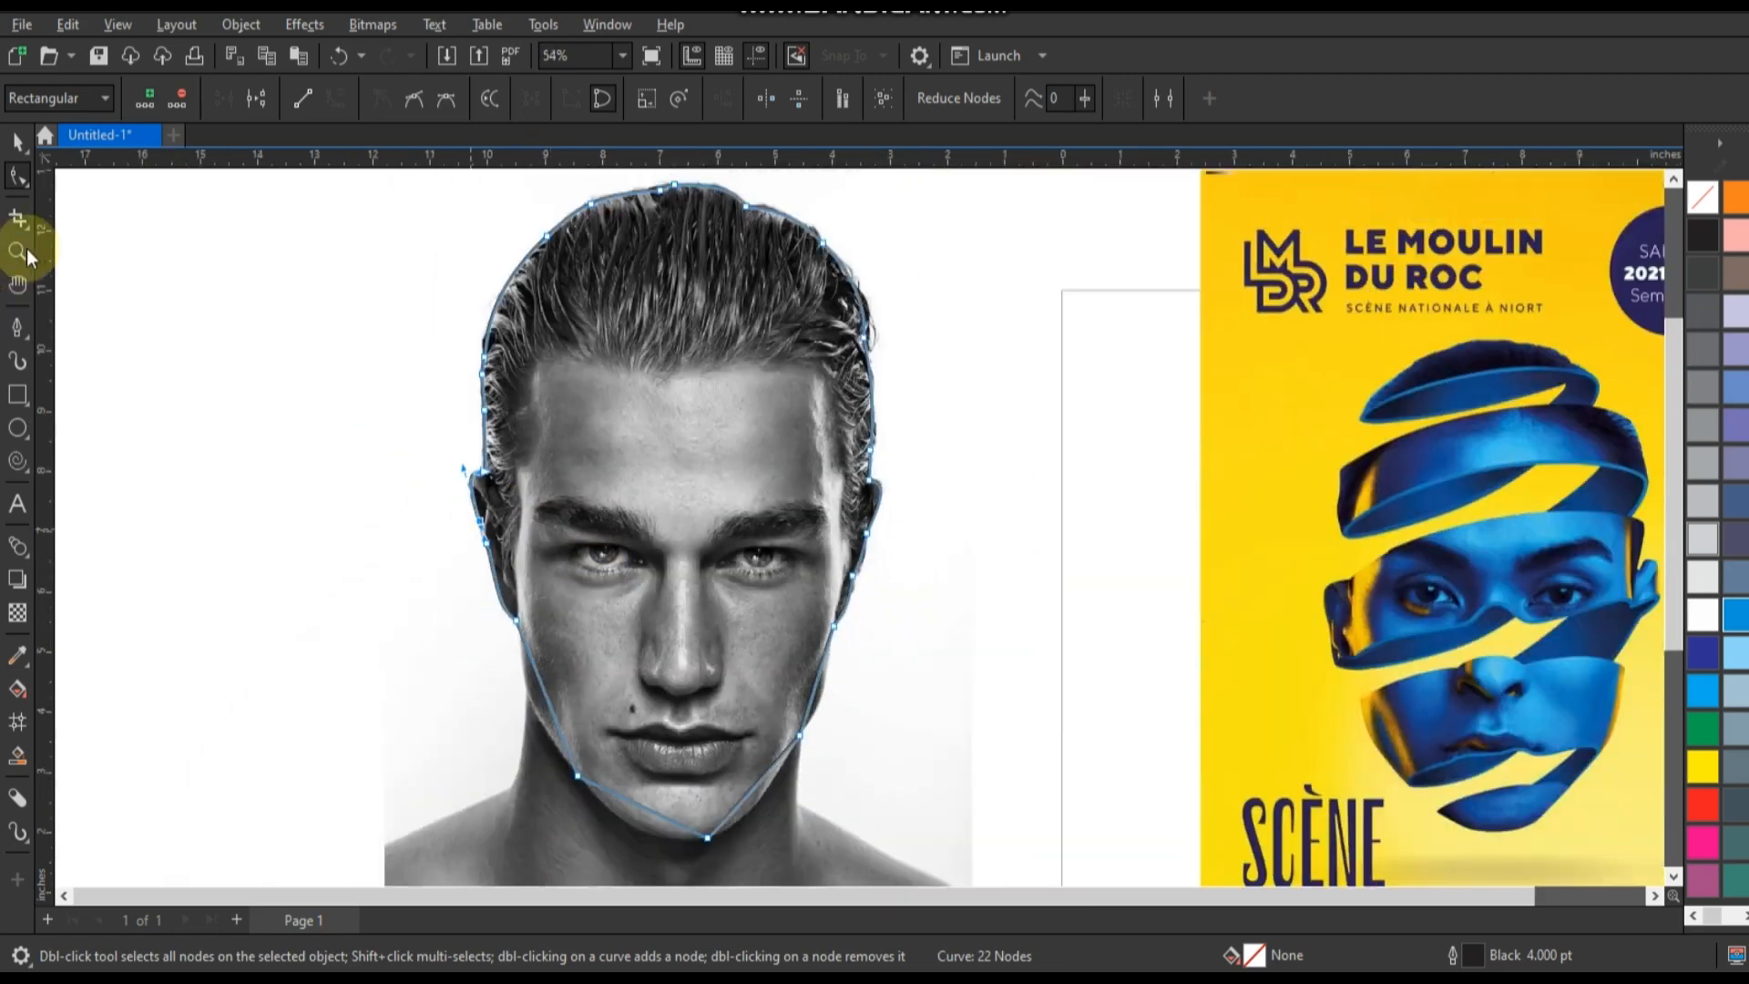
pyautogui.click(18, 251)
pyautogui.moveTo(500, 537); pyautogui.dragTo(870, 861)
pyautogui.click(18, 176)
pyautogui.moveTo(570, 555); pyautogui.dragTo(543, 559)
pyautogui.moveTo(732, 731); pyautogui.dragTo(733, 805)
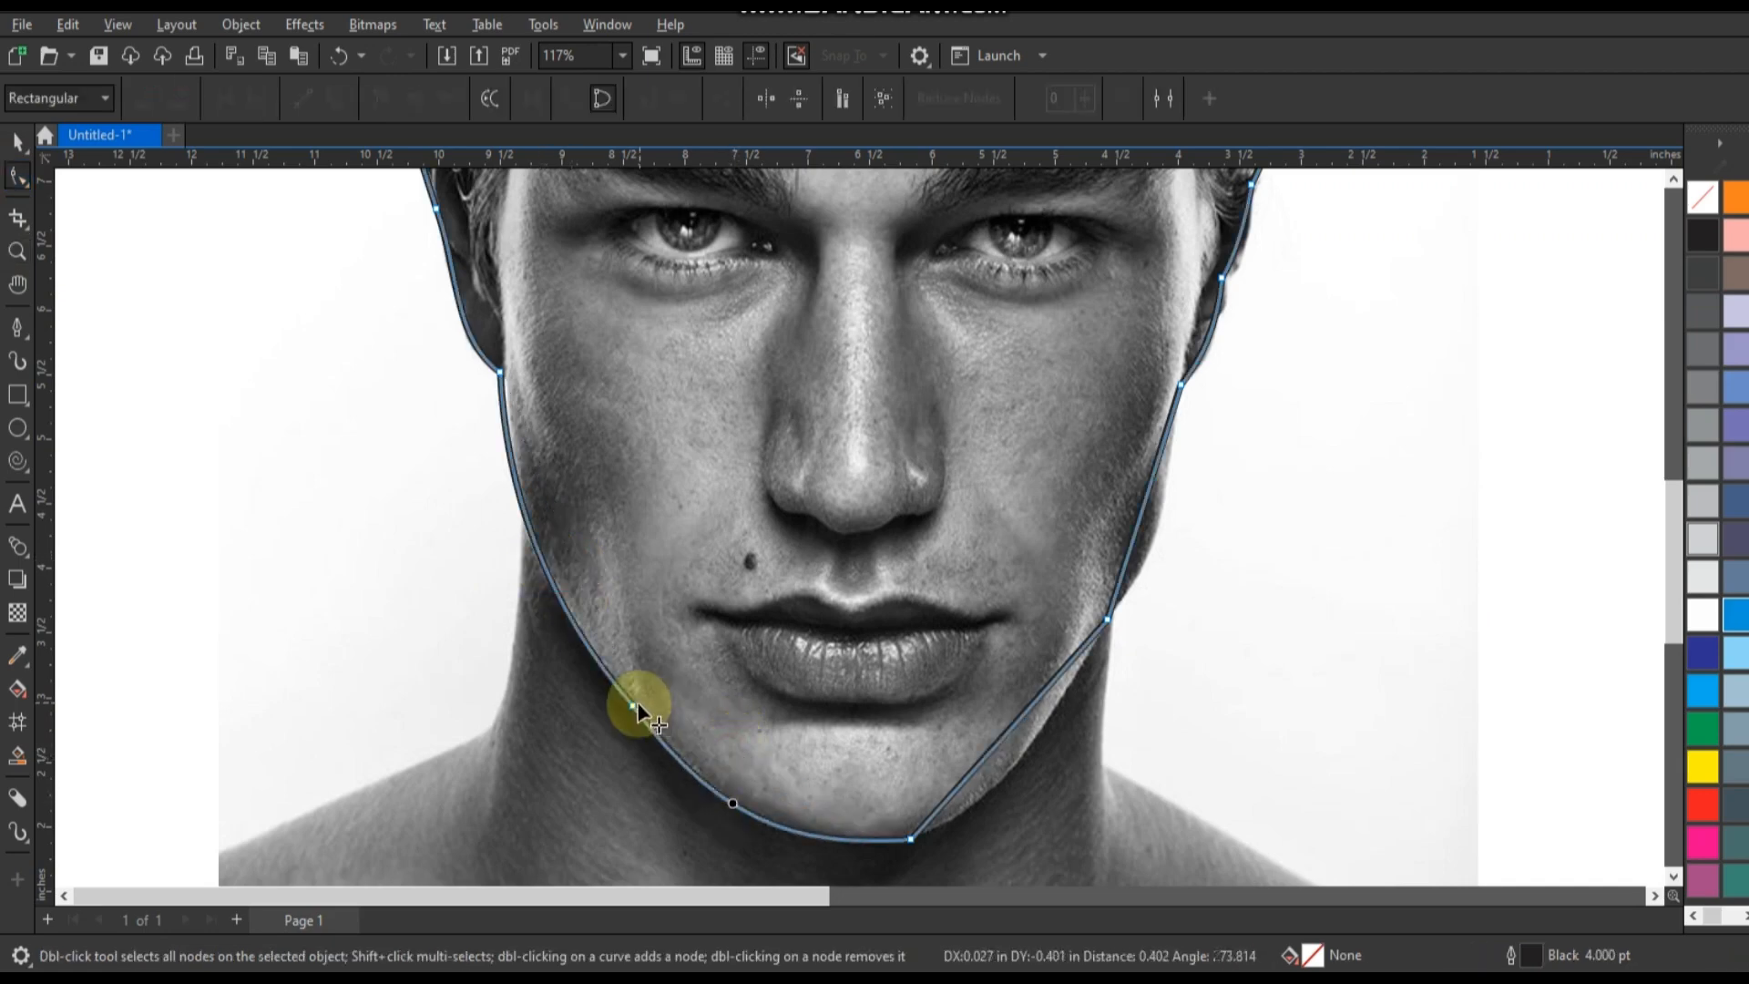
# Smooth the outline at the chin and curve it along the right side of the jaw.
pyautogui.moveTo(1005, 745); pyautogui.dragTo(996, 805)
pyautogui.click(909, 838)
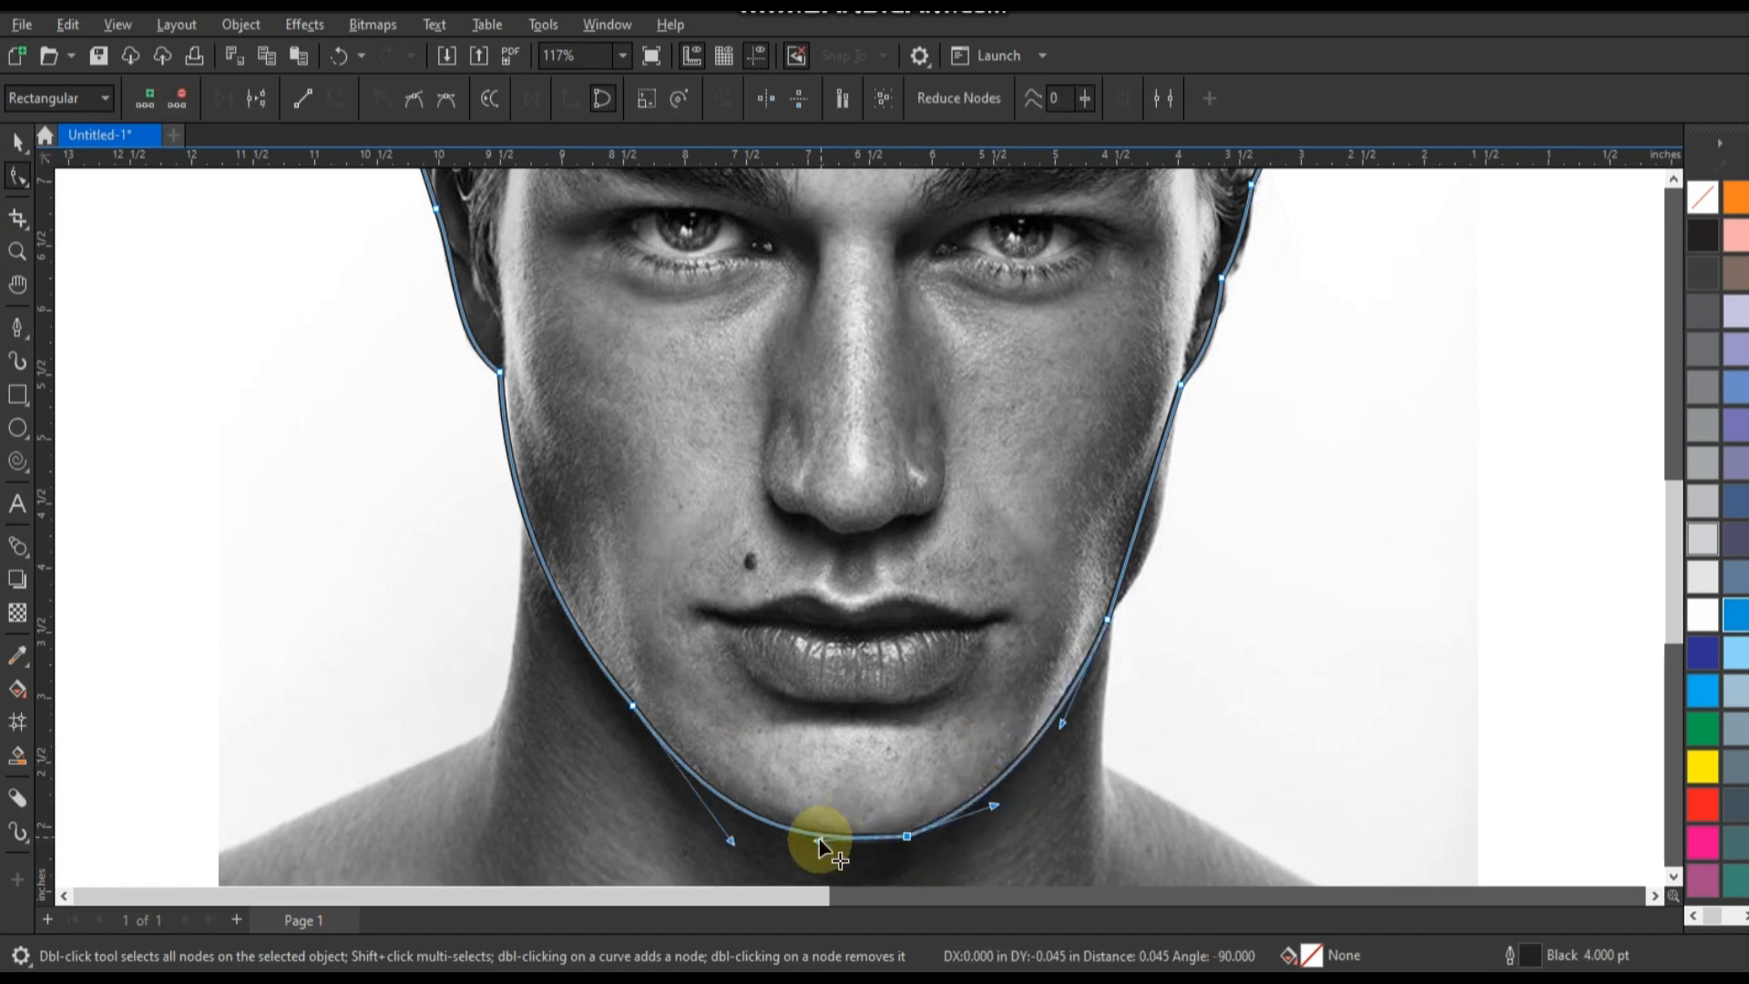
pyautogui.moveTo(817, 841); pyautogui.dragTo(907, 832)
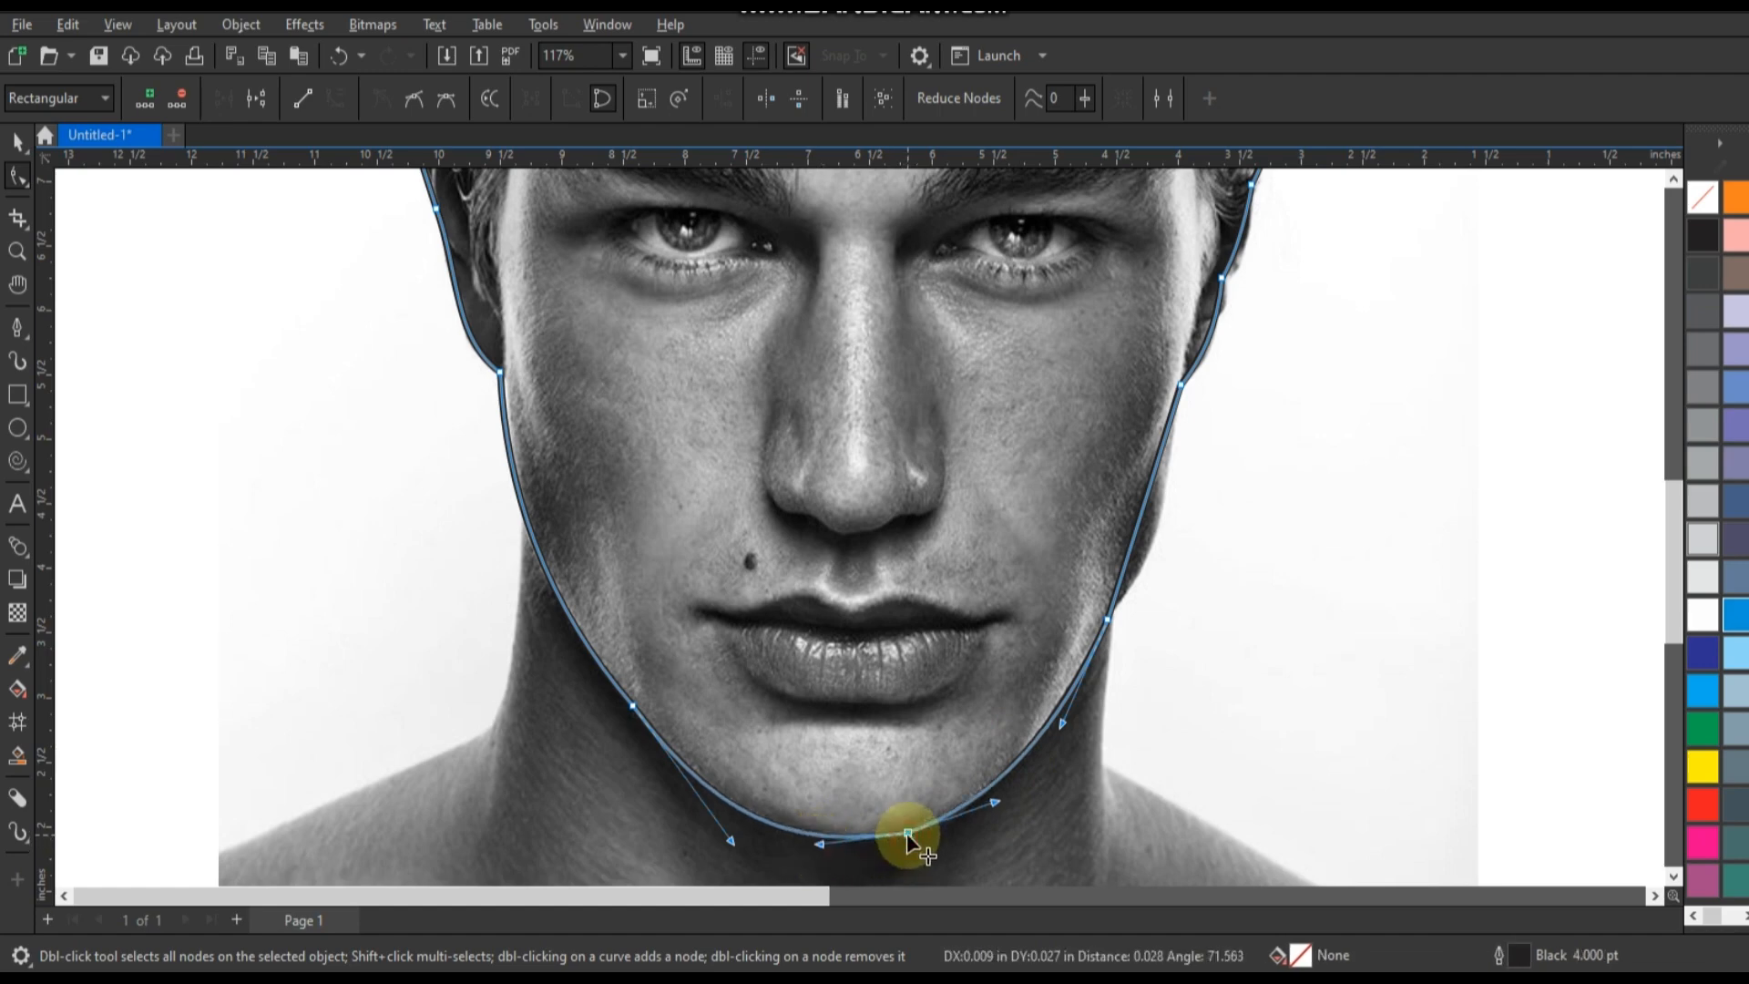
pyautogui.moveTo(1135, 528); pyautogui.dragTo(1105, 570)
# PowerClip the portrait photo inside the traced head outline.
pyautogui.scroll(-3, 805, 643)
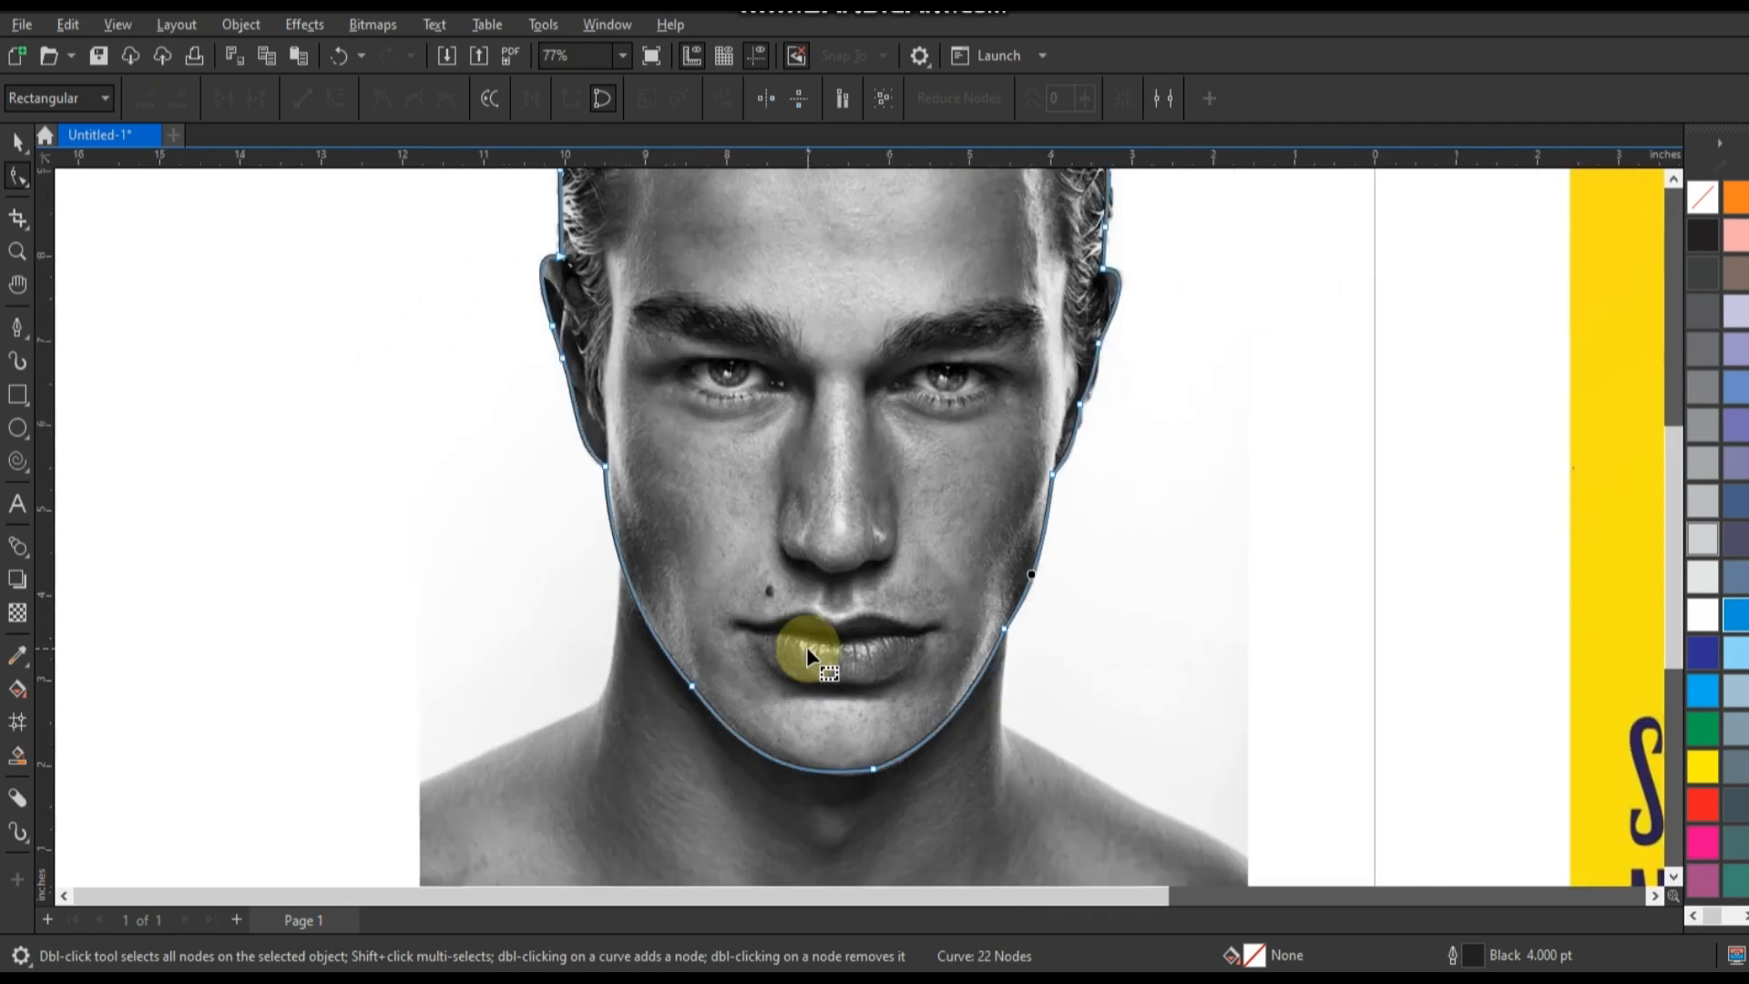
pyautogui.scroll(-1, 806, 646)
pyautogui.click(18, 143)
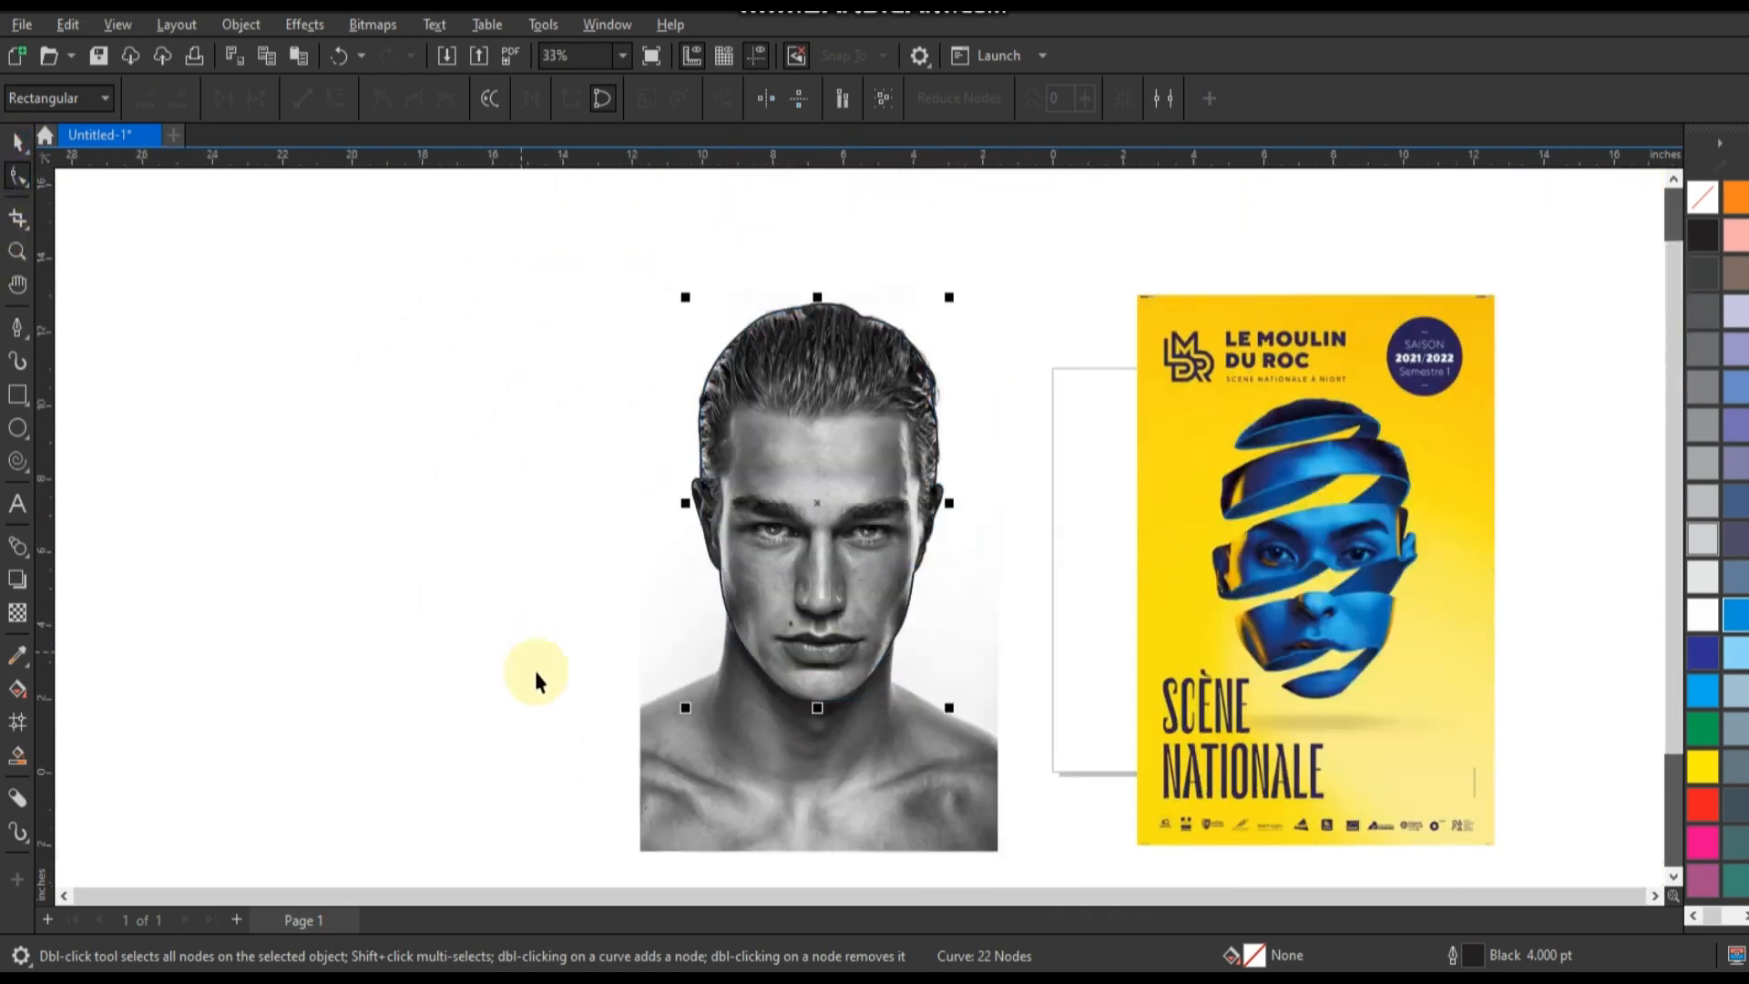
pyautogui.click(869, 774)
pyautogui.rightClick(869, 774)
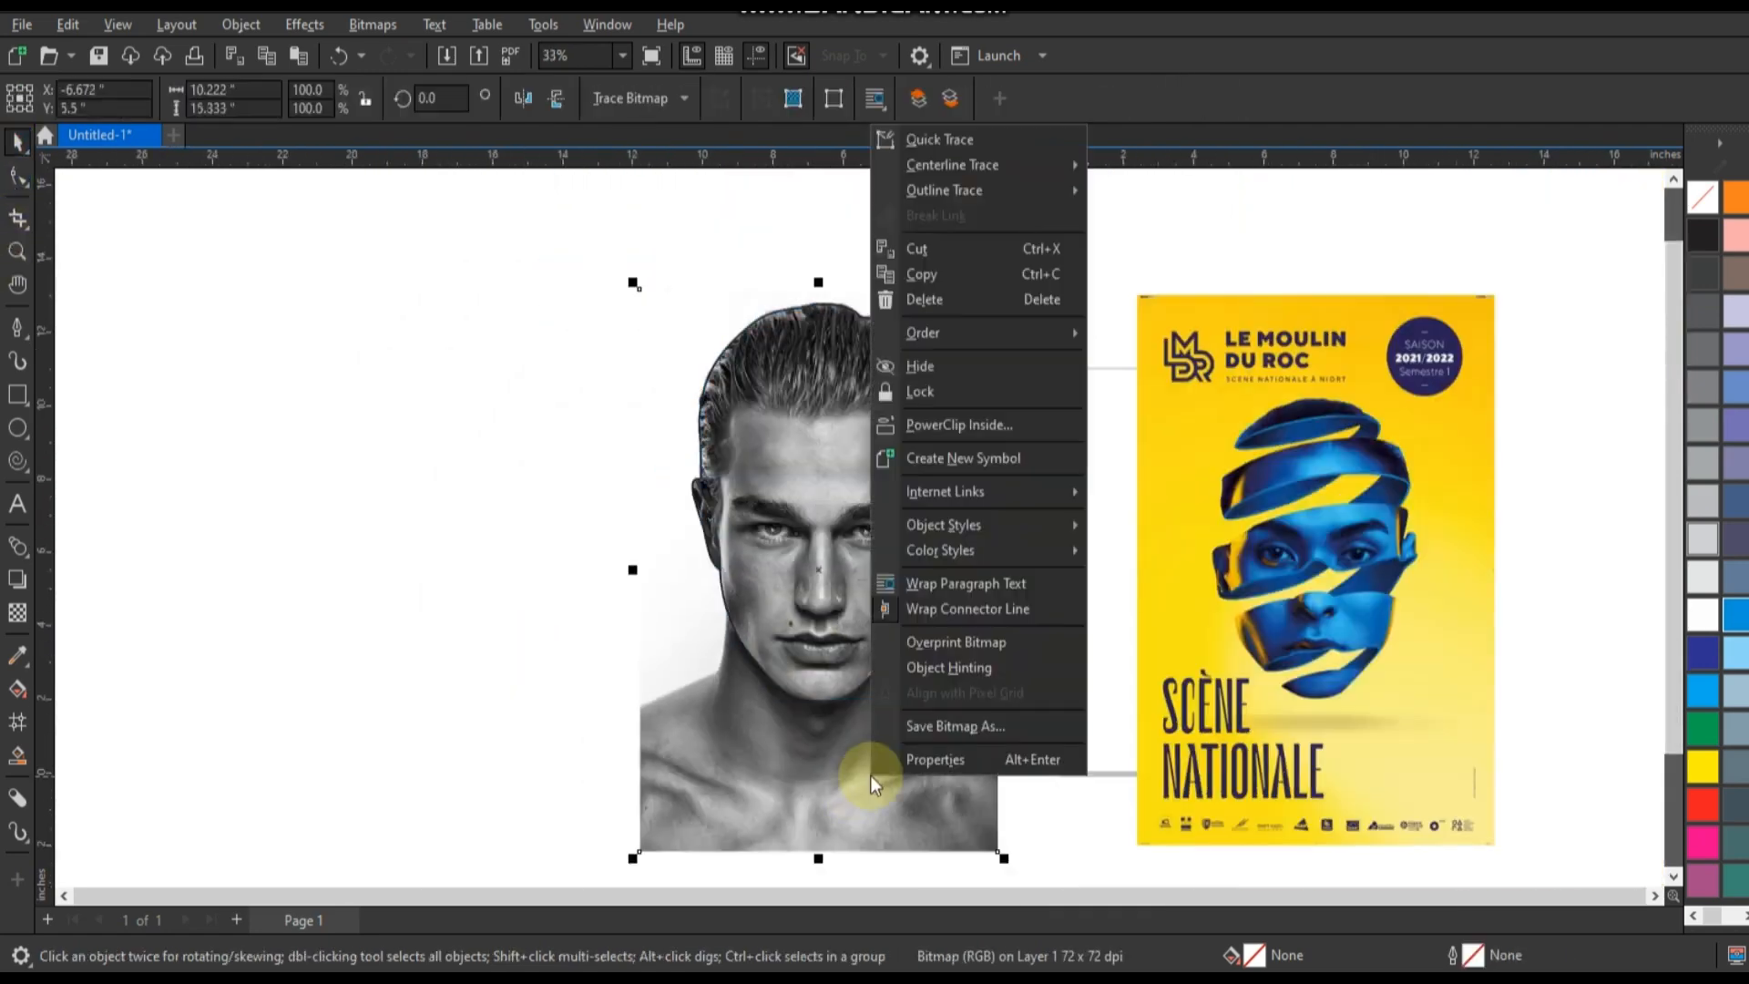
pyautogui.click(988, 430)
pyautogui.click(915, 439)
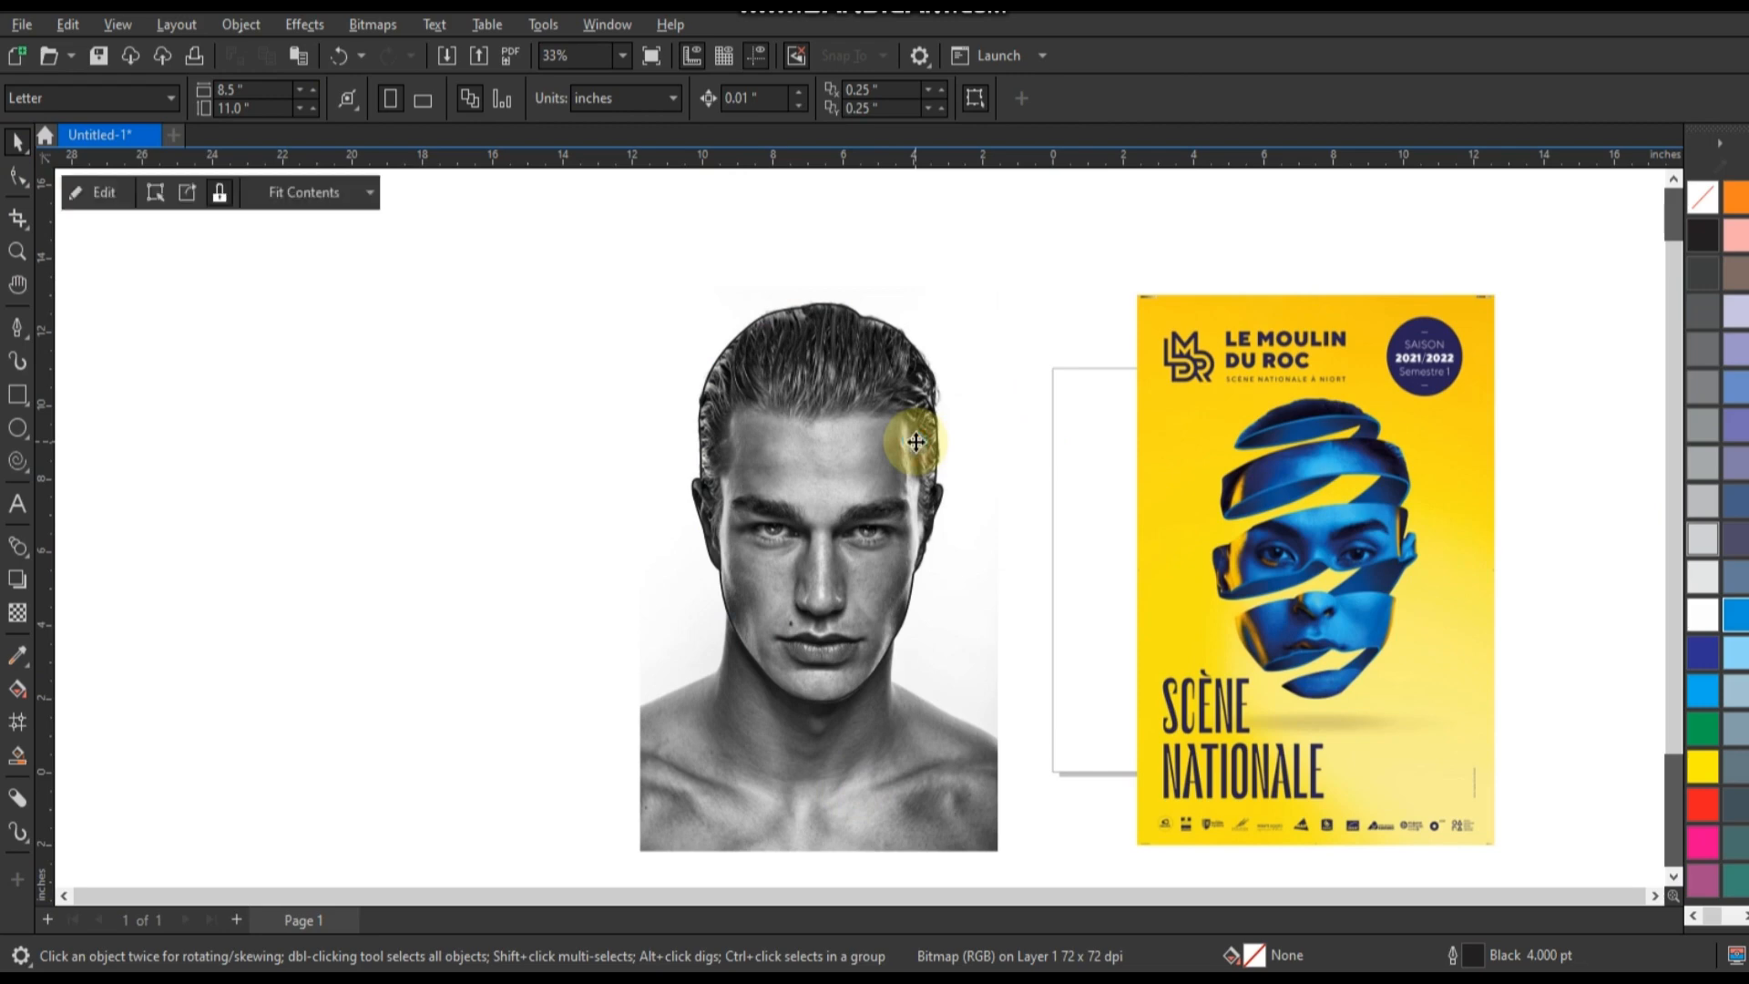
pyautogui.click(1024, 645)
# Draw a rectangle about 13.7 inches wide around the head and fill it with yellow #FBD216 sampled from the reference poster.
pyautogui.click(18, 395)
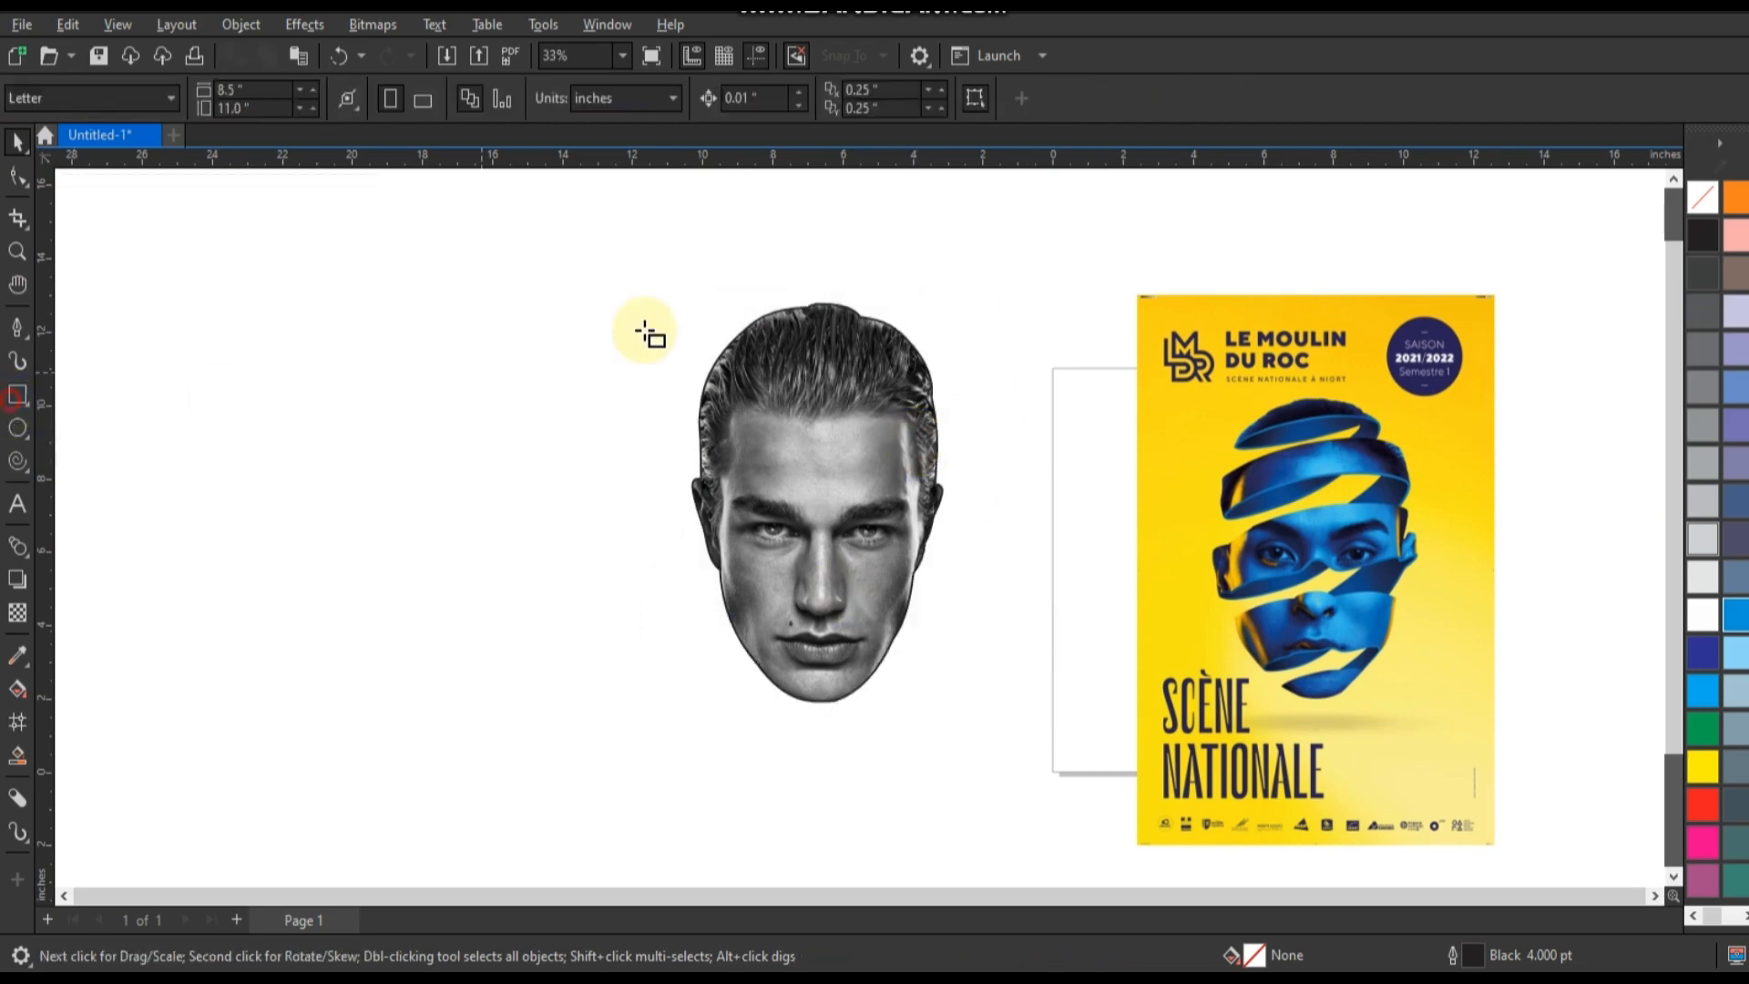
pyautogui.moveTo(577, 231)
pyautogui.mouseDown()
pyautogui.moveTo(695, 430)
pyautogui.moveTo(1054, 852)
pyautogui.mouseUp()
pyautogui.click(11, 668)
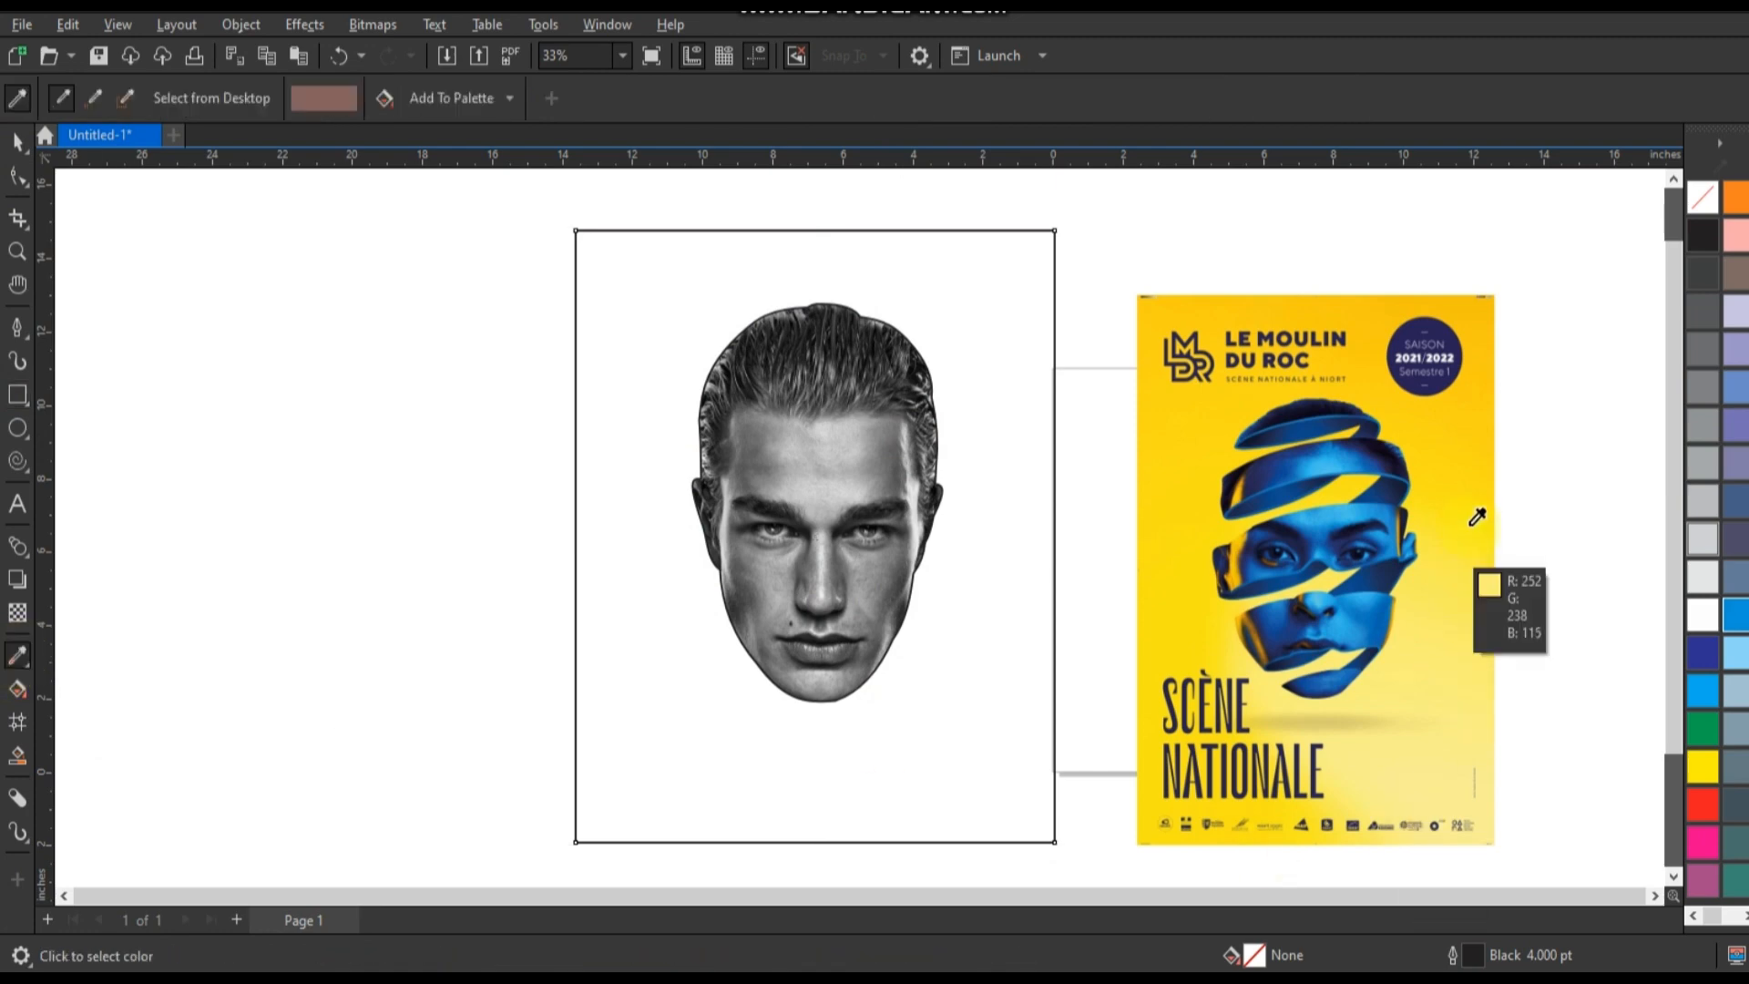
pyautogui.click(1476, 421)
pyautogui.click(1016, 703)
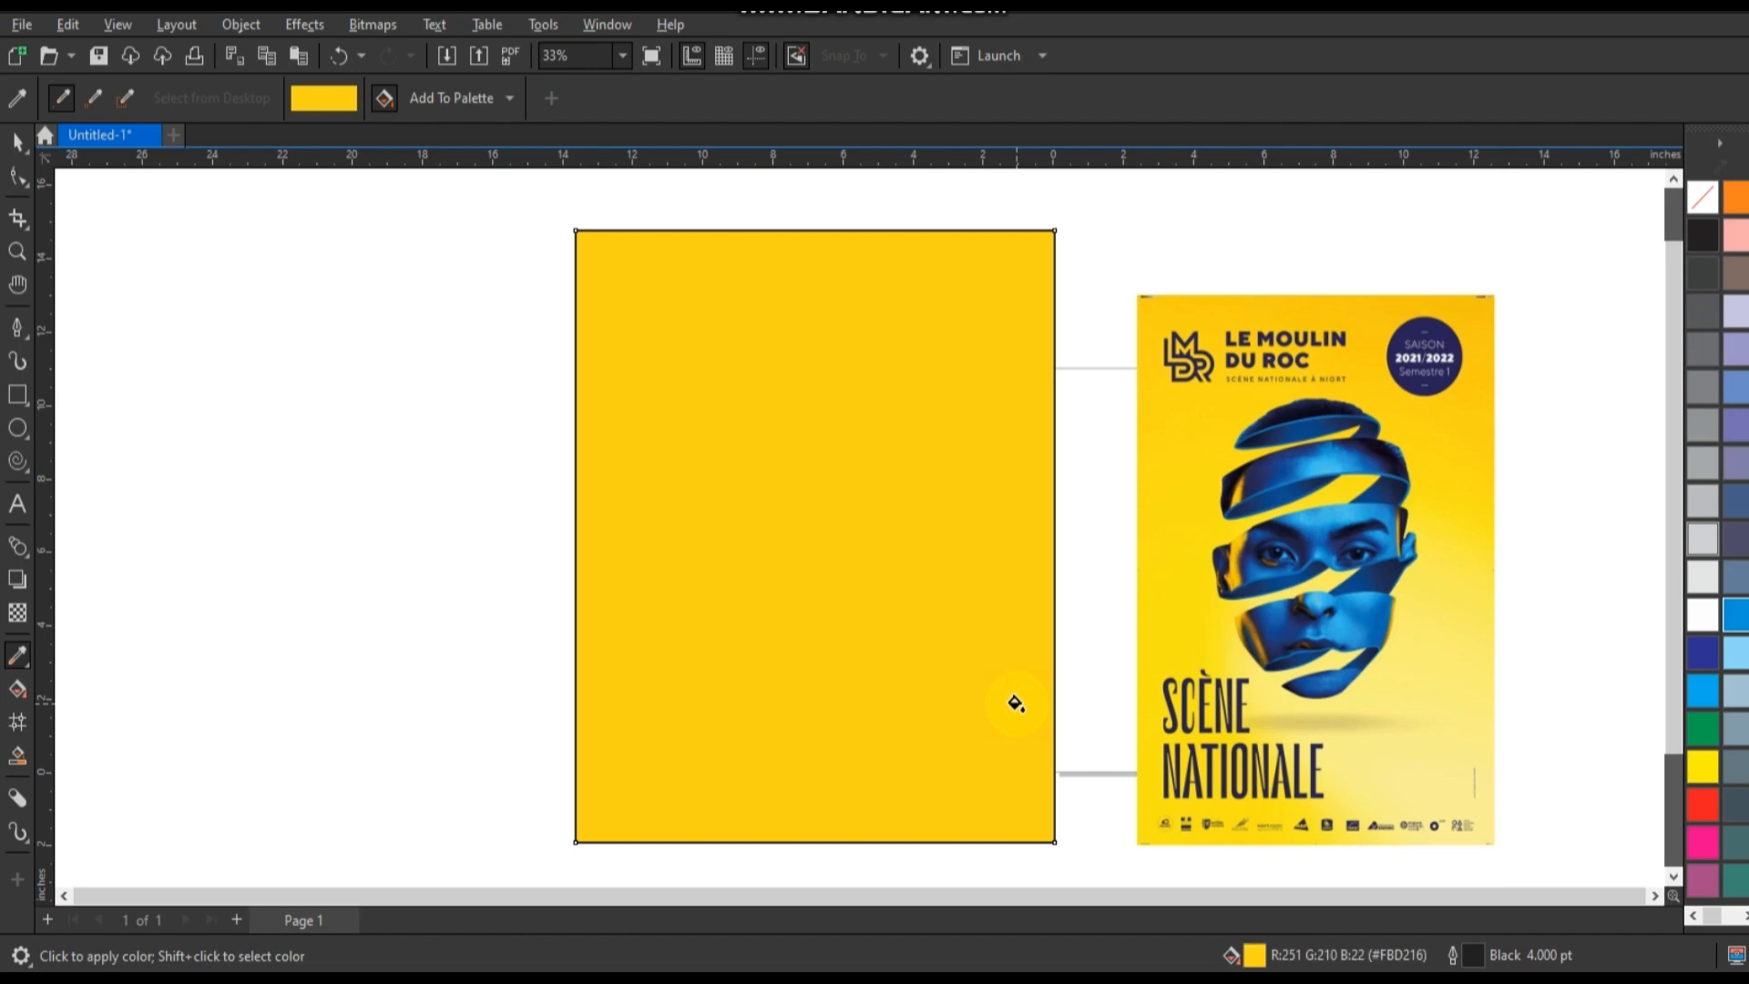
# Send the yellow rectangle behind the head and stretch it taller from its centre to match the poster's portrait proportions.
pyautogui.click(15, 142)
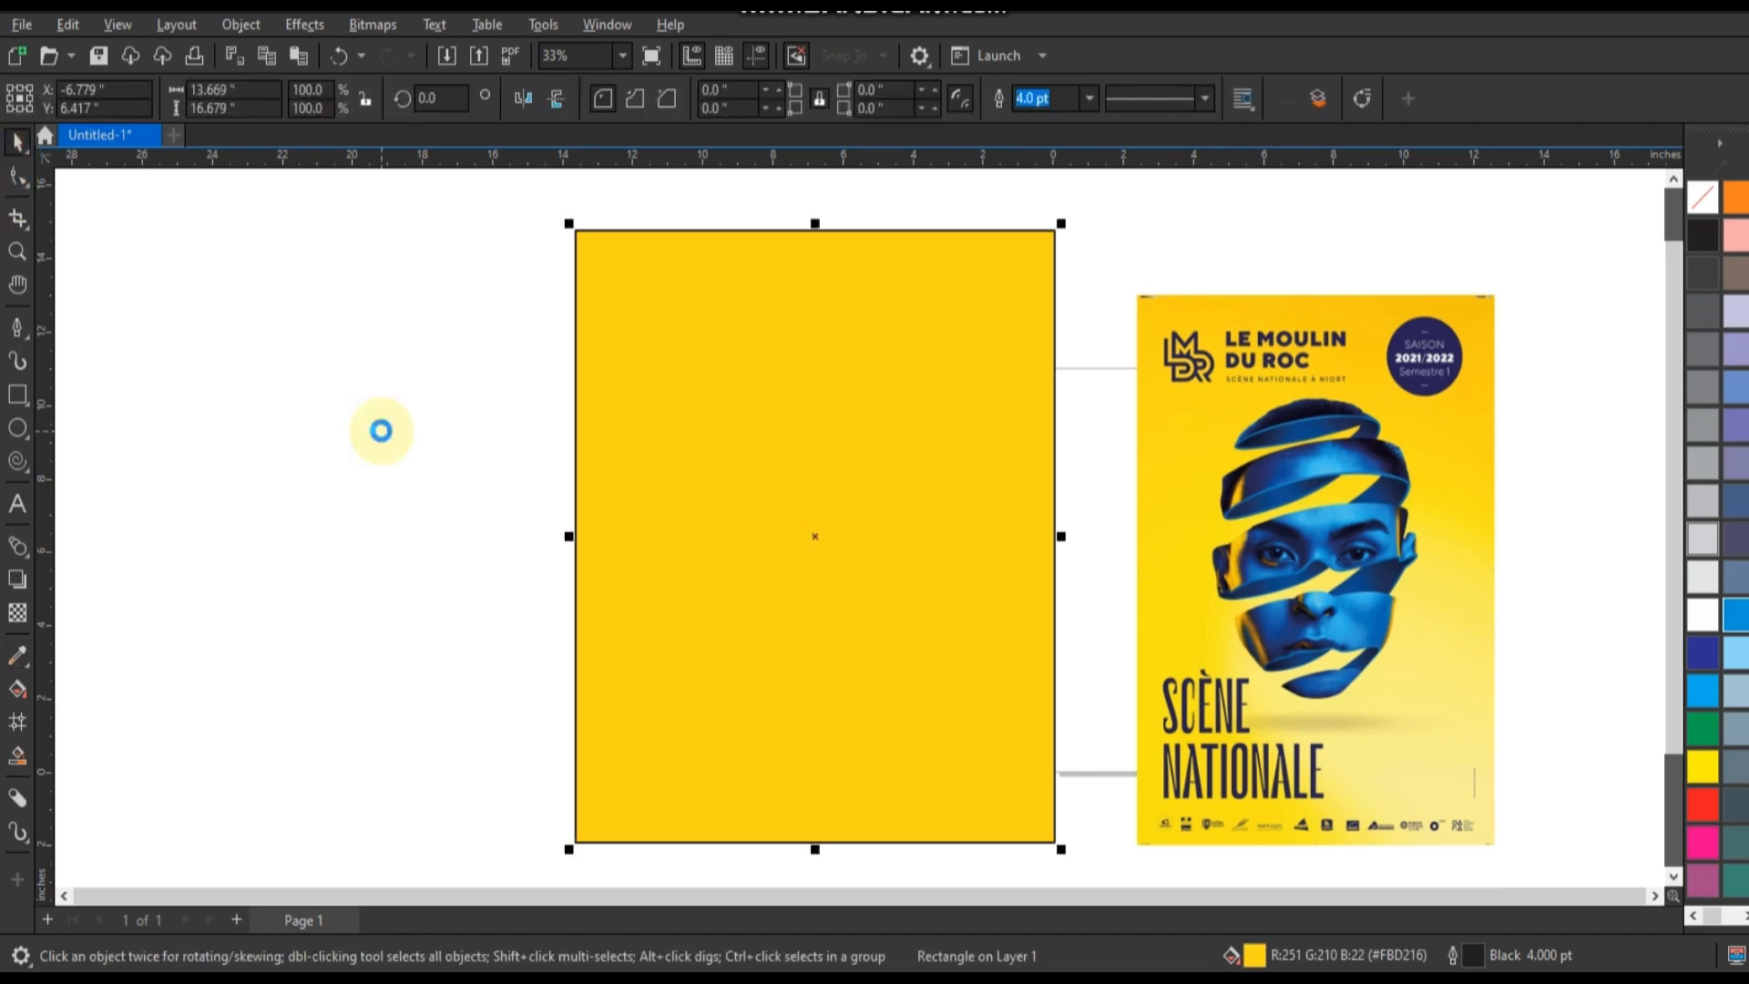
pyautogui.hotkey('shift', 'pagedown')
pyautogui.click(1287, 690)
pyautogui.scroll(-2, 1562, 638)
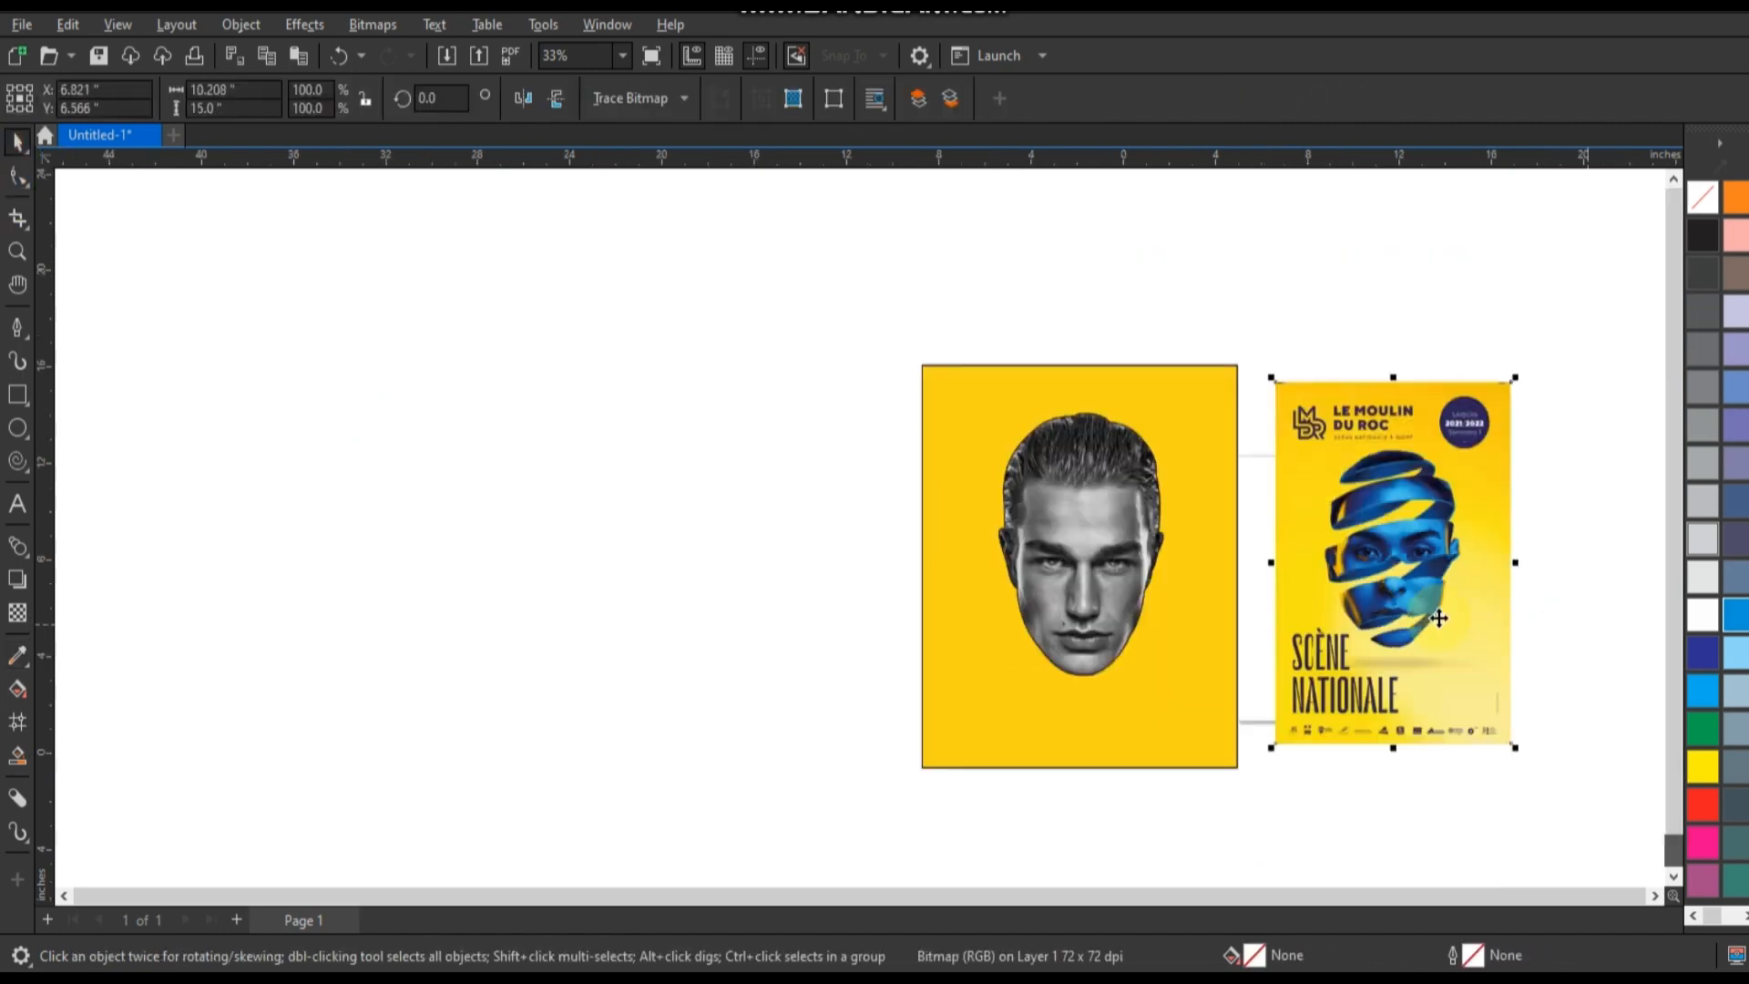
pyautogui.click(1141, 616)
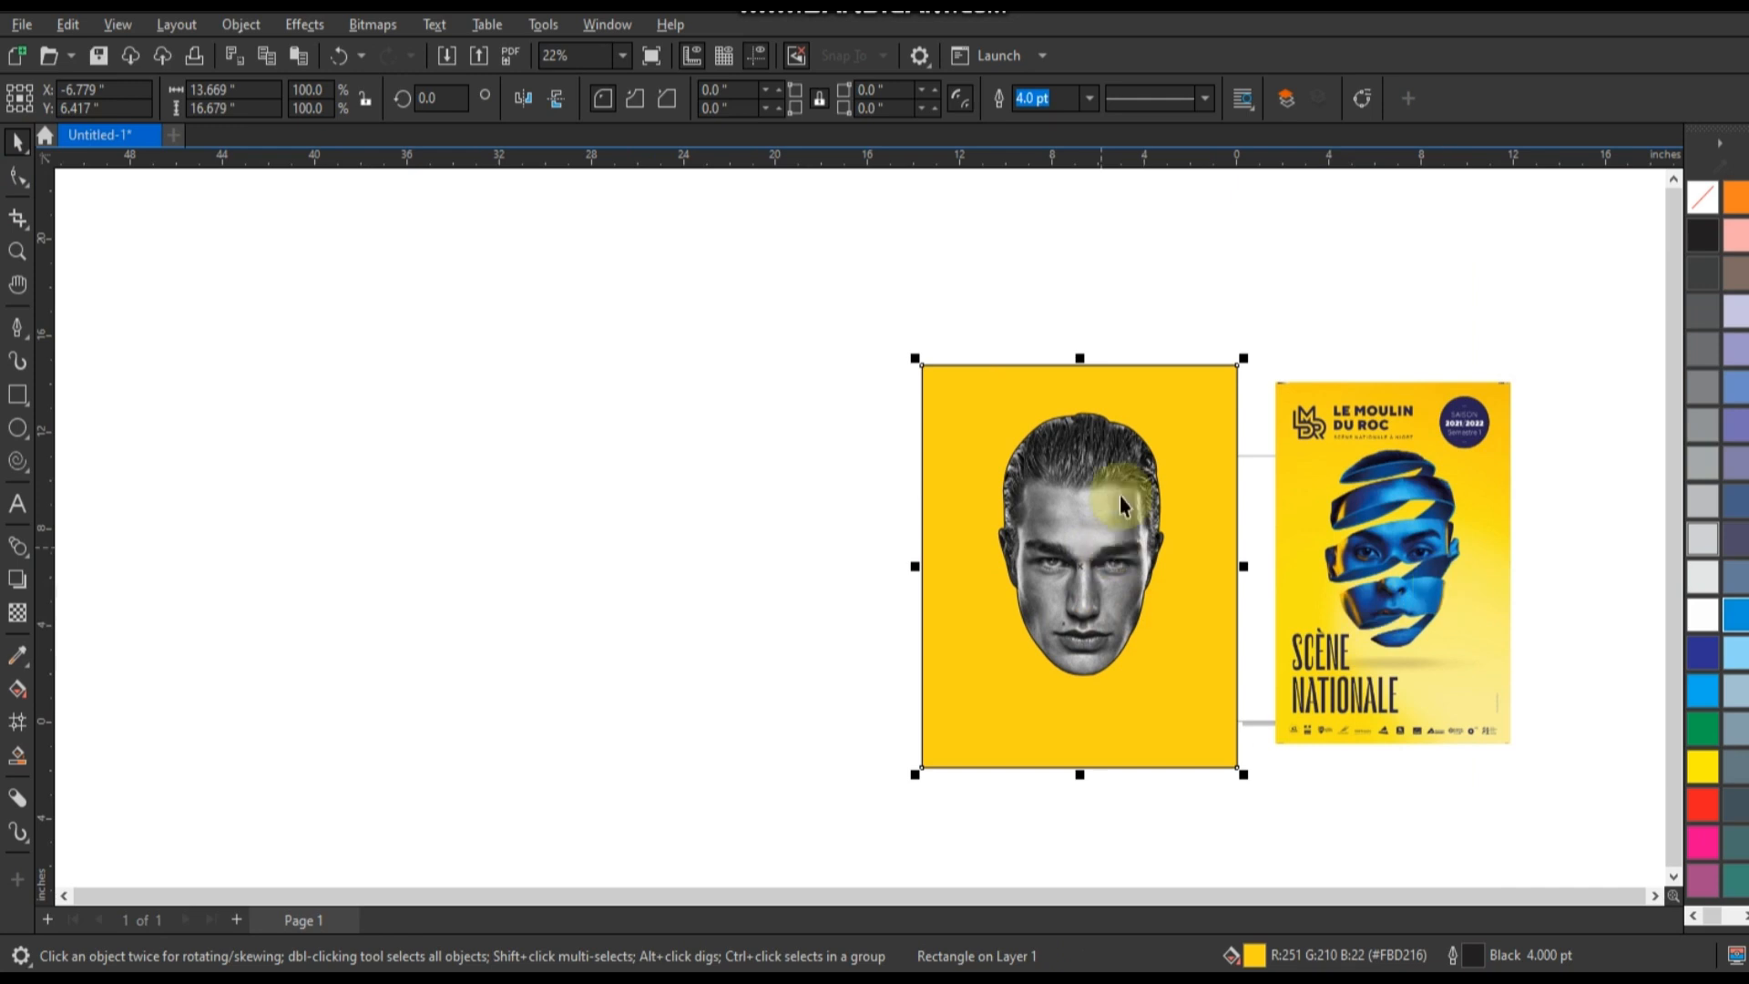
pyautogui.moveTo(1084, 355); pyautogui.dragTo(1084, 309)
# Enlarge the clipped head to 131.4% about its centre and remove its outline.
pyautogui.click(1085, 475)
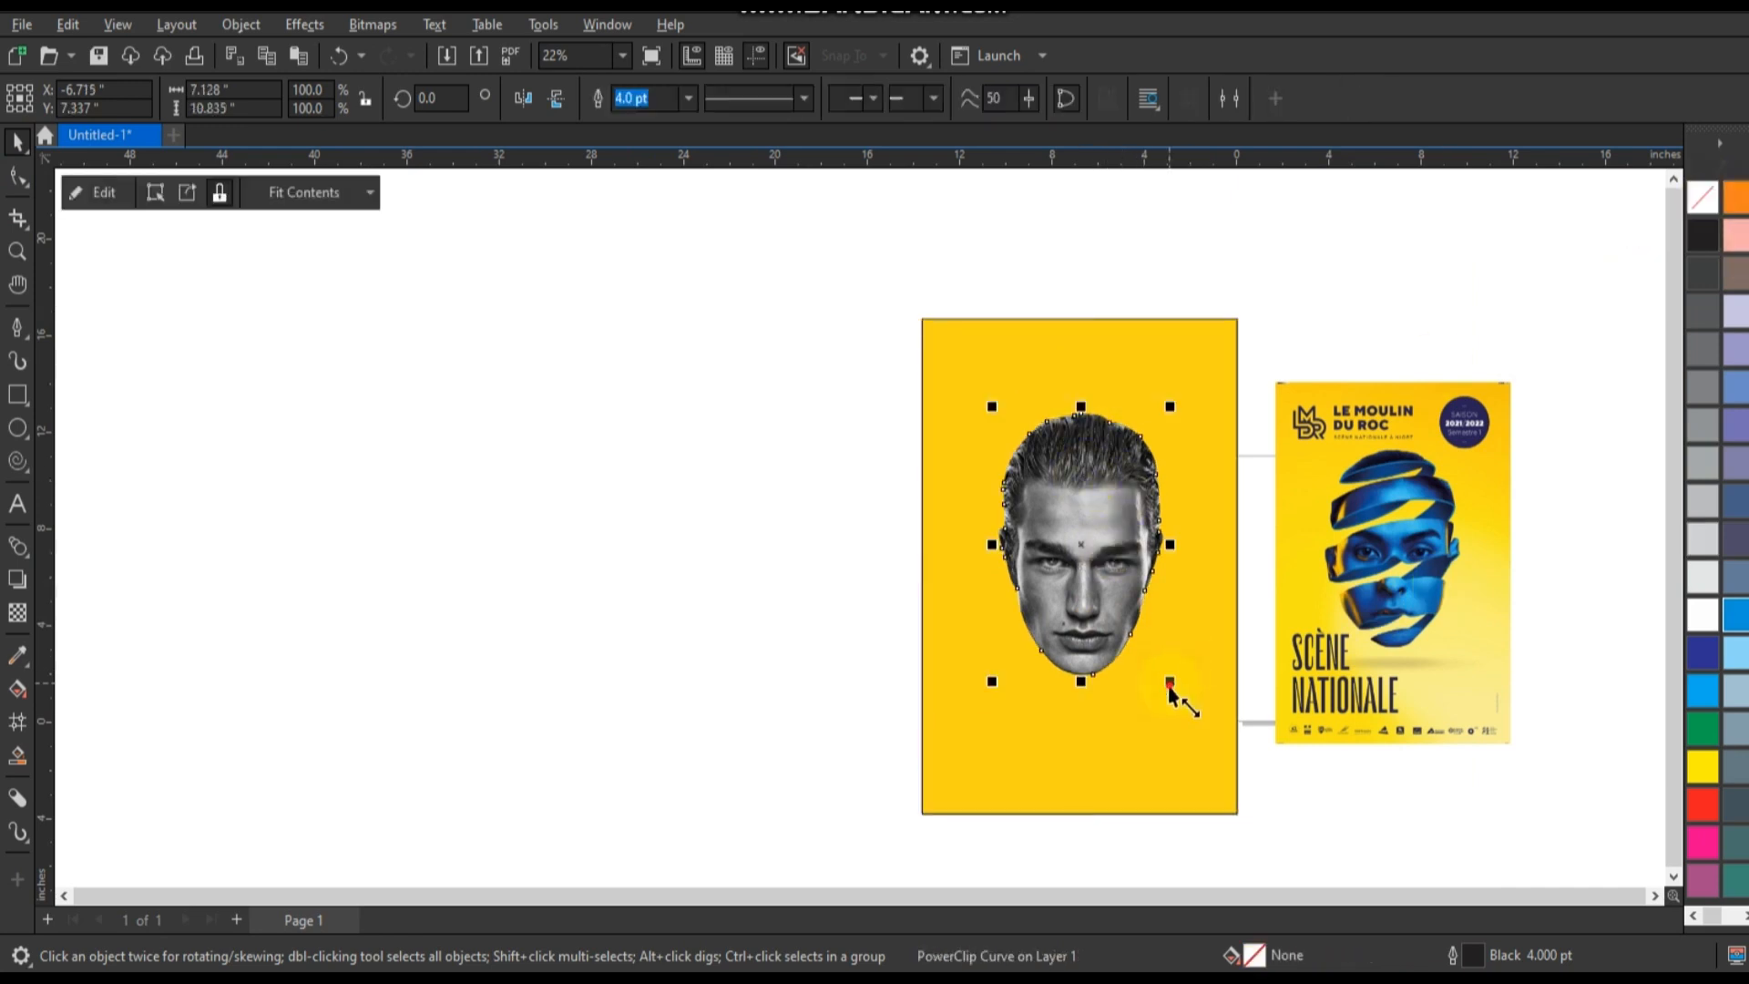
pyautogui.moveTo(1170, 693); pyautogui.dragTo(1209, 756)
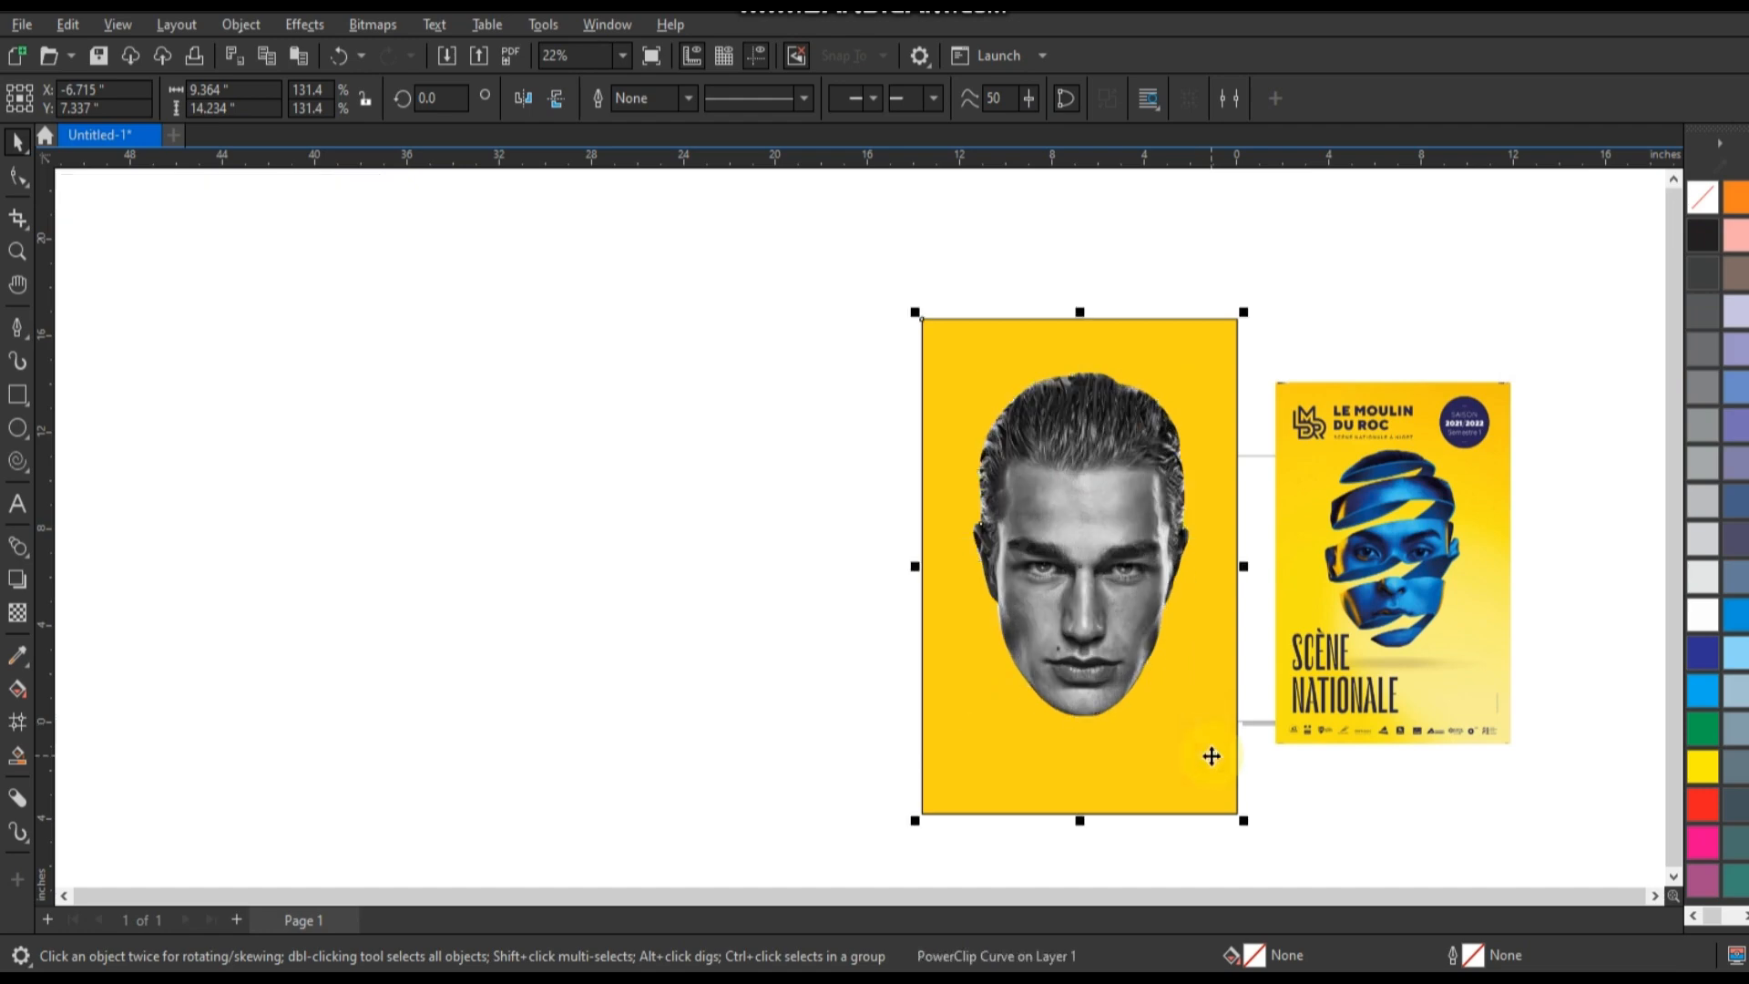
# Move the yellow rectangle with the head and the reference poster together to an empty area away from the page.
pyautogui.keyDown('shift'); pyautogui.click(1211, 756); pyautogui.keyUp('shift')
pyautogui.click(18, 251)
pyautogui.moveTo(897, 367); pyautogui.dragTo(1461, 706)
pyautogui.rightClick(270, 343)
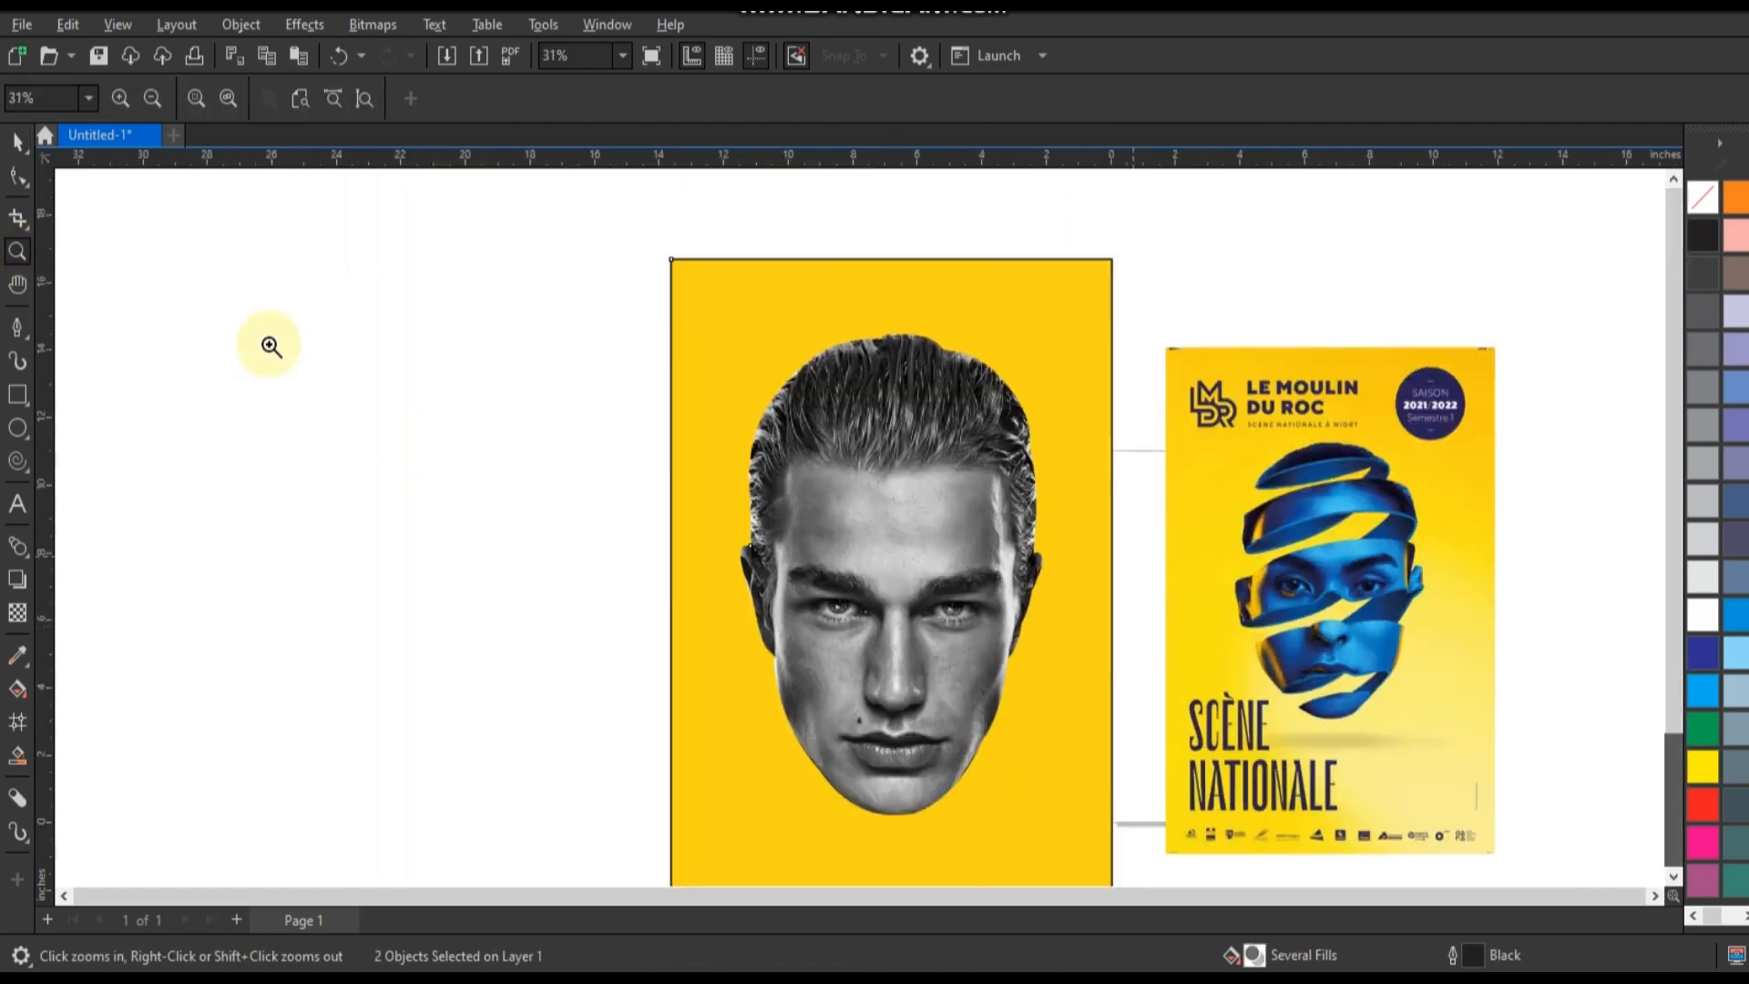
pyautogui.click(17, 141)
pyautogui.keyDown('shift'); pyautogui.click(1257, 409); pyautogui.keyUp('shift')
pyautogui.scroll(-1, 1347, 492)
pyautogui.moveTo(1348, 541); pyautogui.dragTo(527, 449)
pyautogui.press('F4')
# Draw a rectangle about 11.2 by 16.2 inches covering the whole head within the yellow background.
pyautogui.click(18, 250)
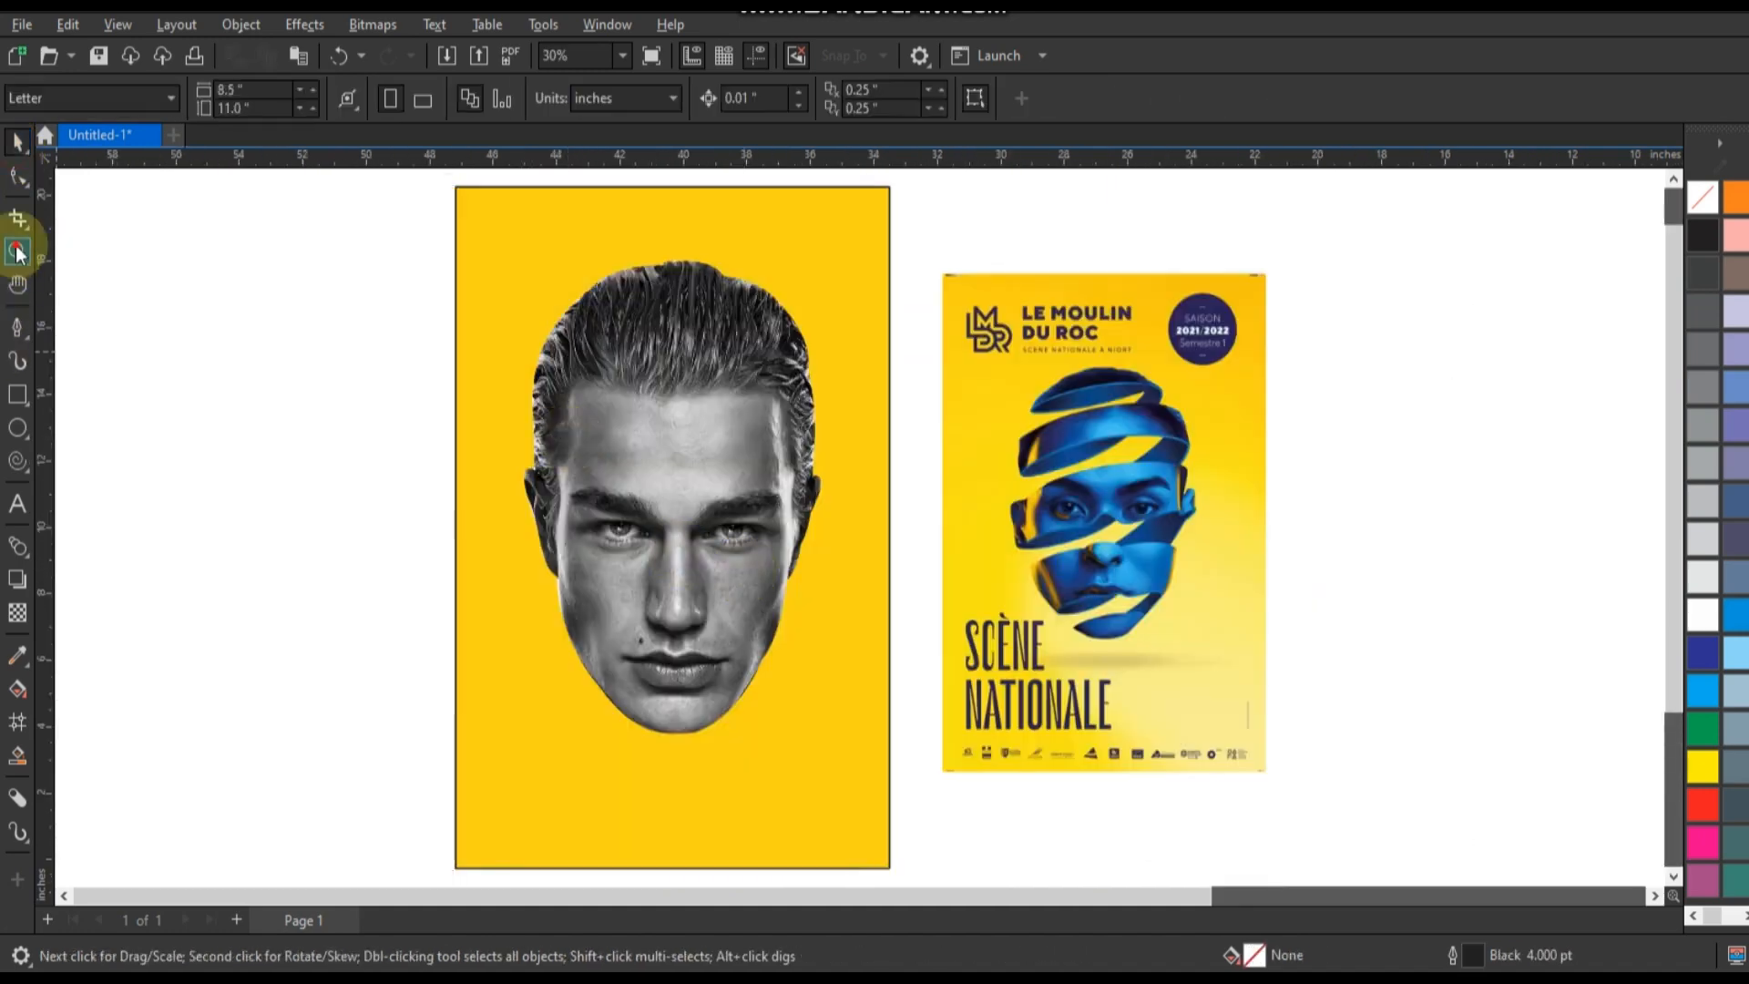
pyautogui.moveTo(370, 267); pyautogui.dragTo(1292, 771)
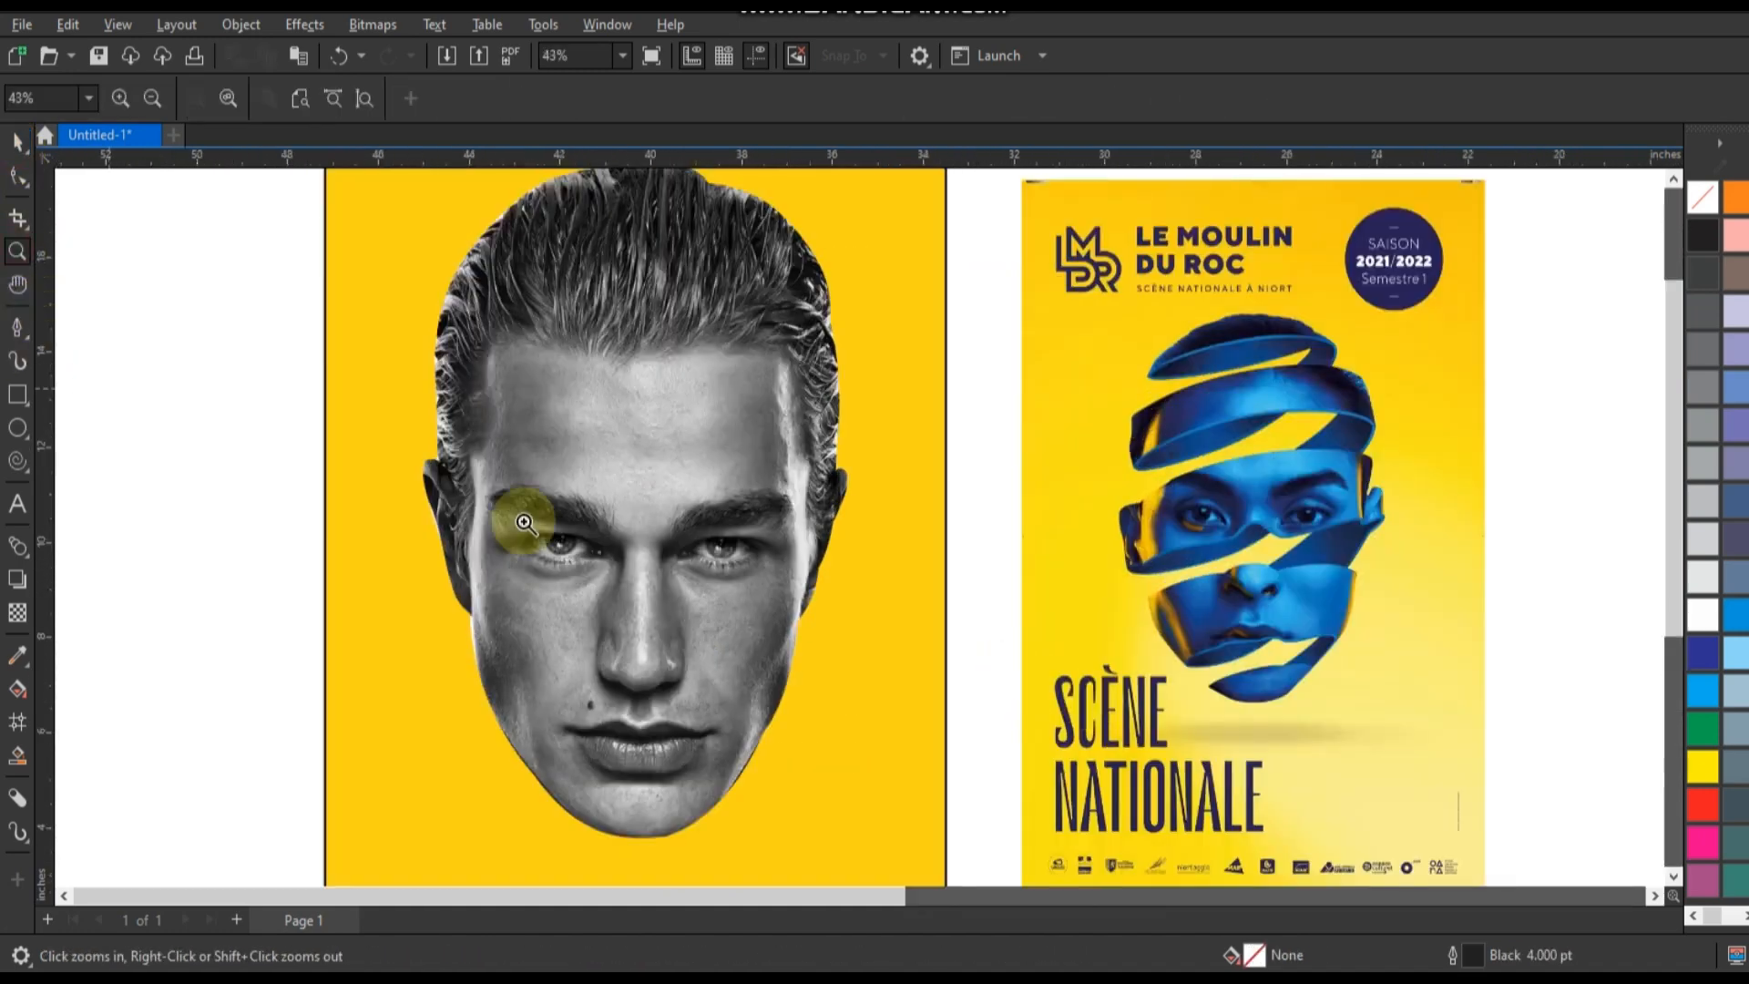
pyautogui.rightClick(795, 517)
pyautogui.click(15, 394)
pyautogui.moveTo(479, 214); pyautogui.dragTo(864, 793)
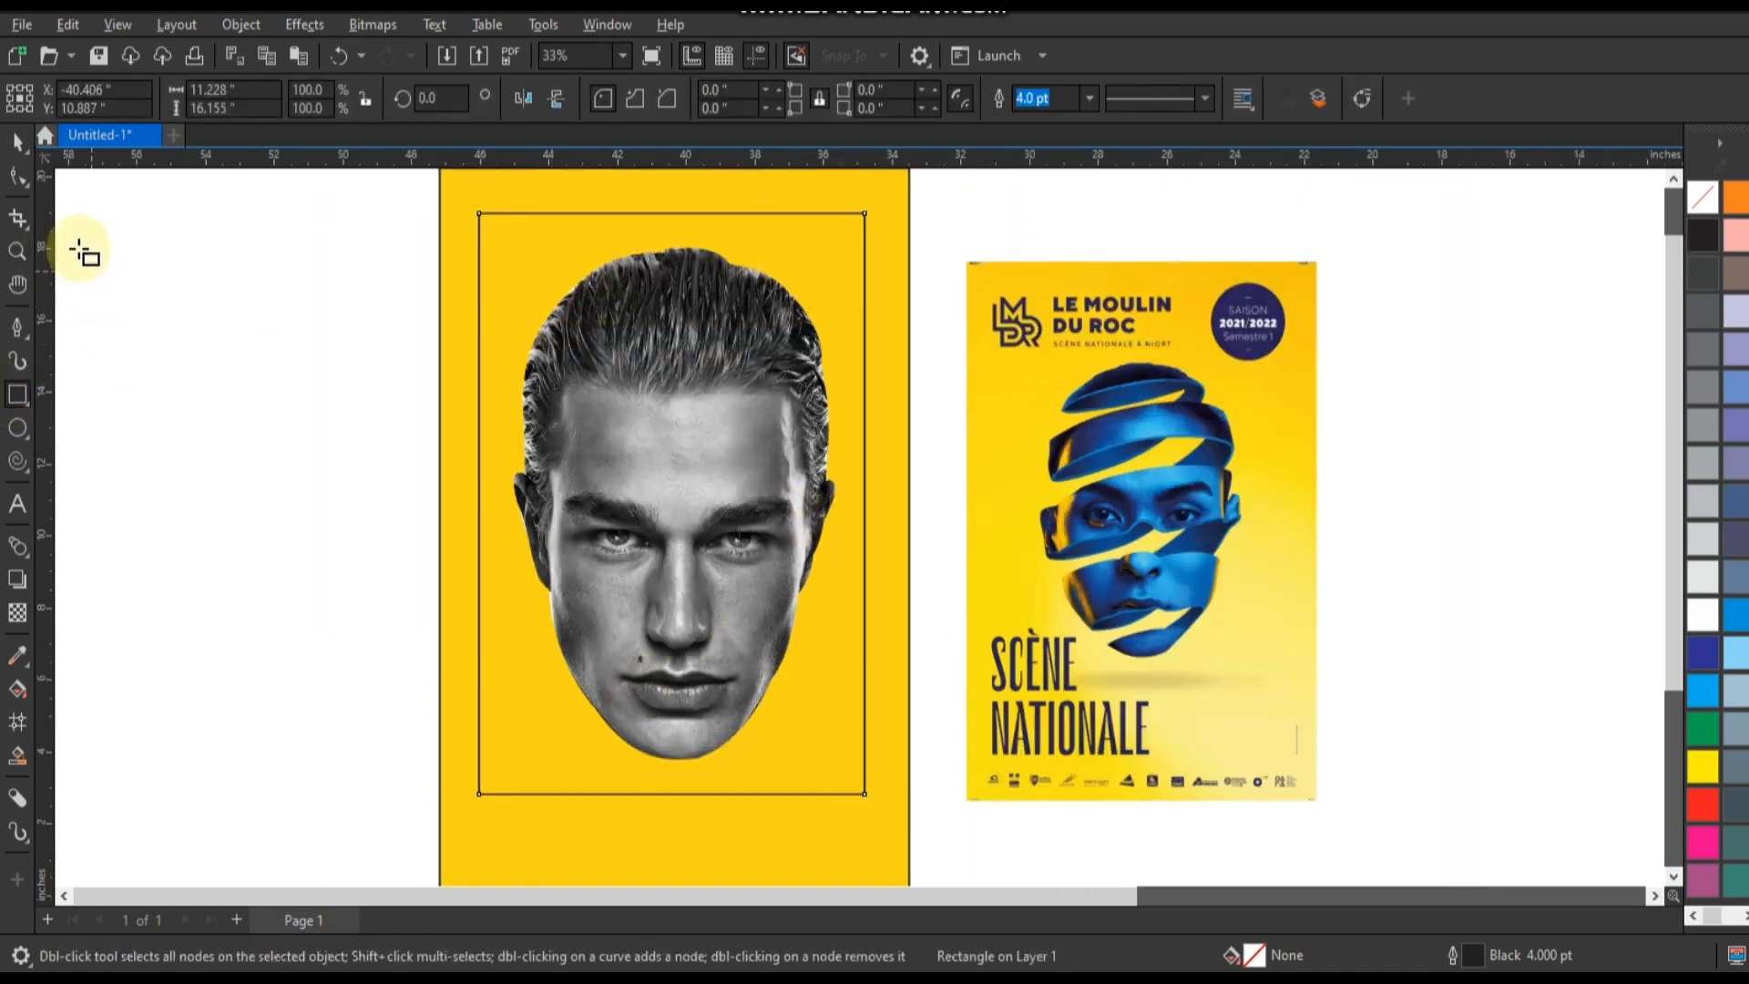
pyautogui.click(18, 143)
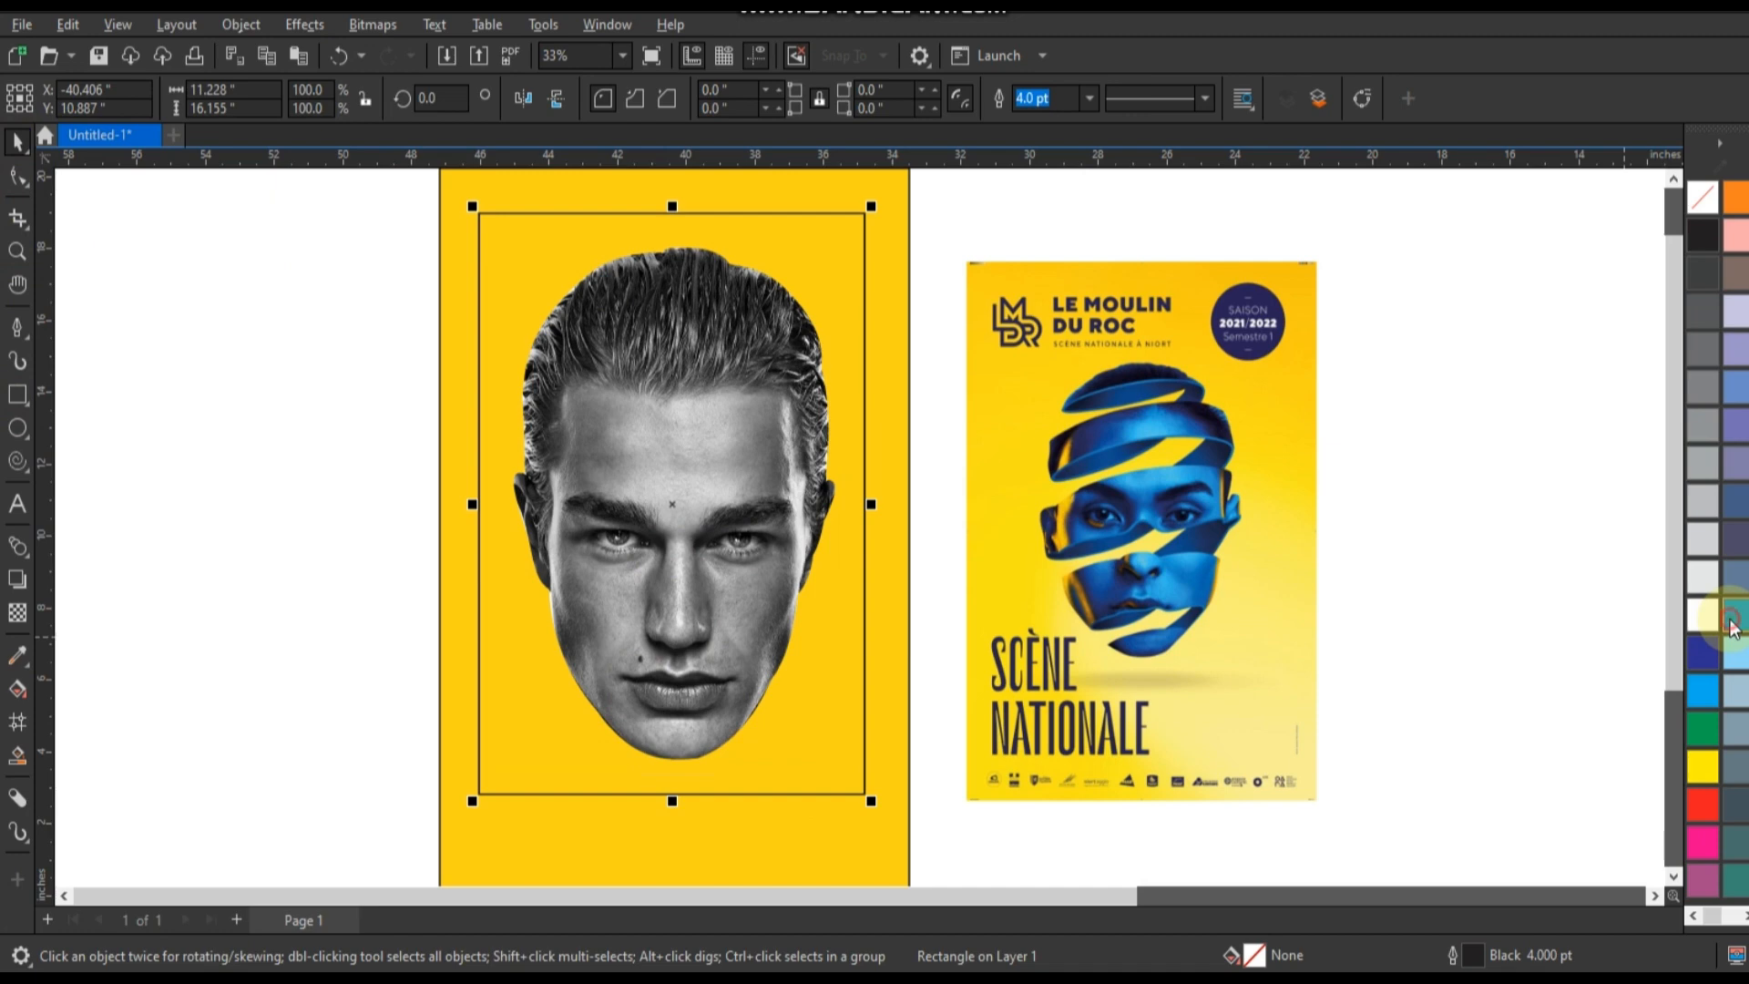
# Fill the rectangle over the head with uniform RGB blue #0944F2, working from the RGB colour palette.
pyautogui.click(1731, 622)
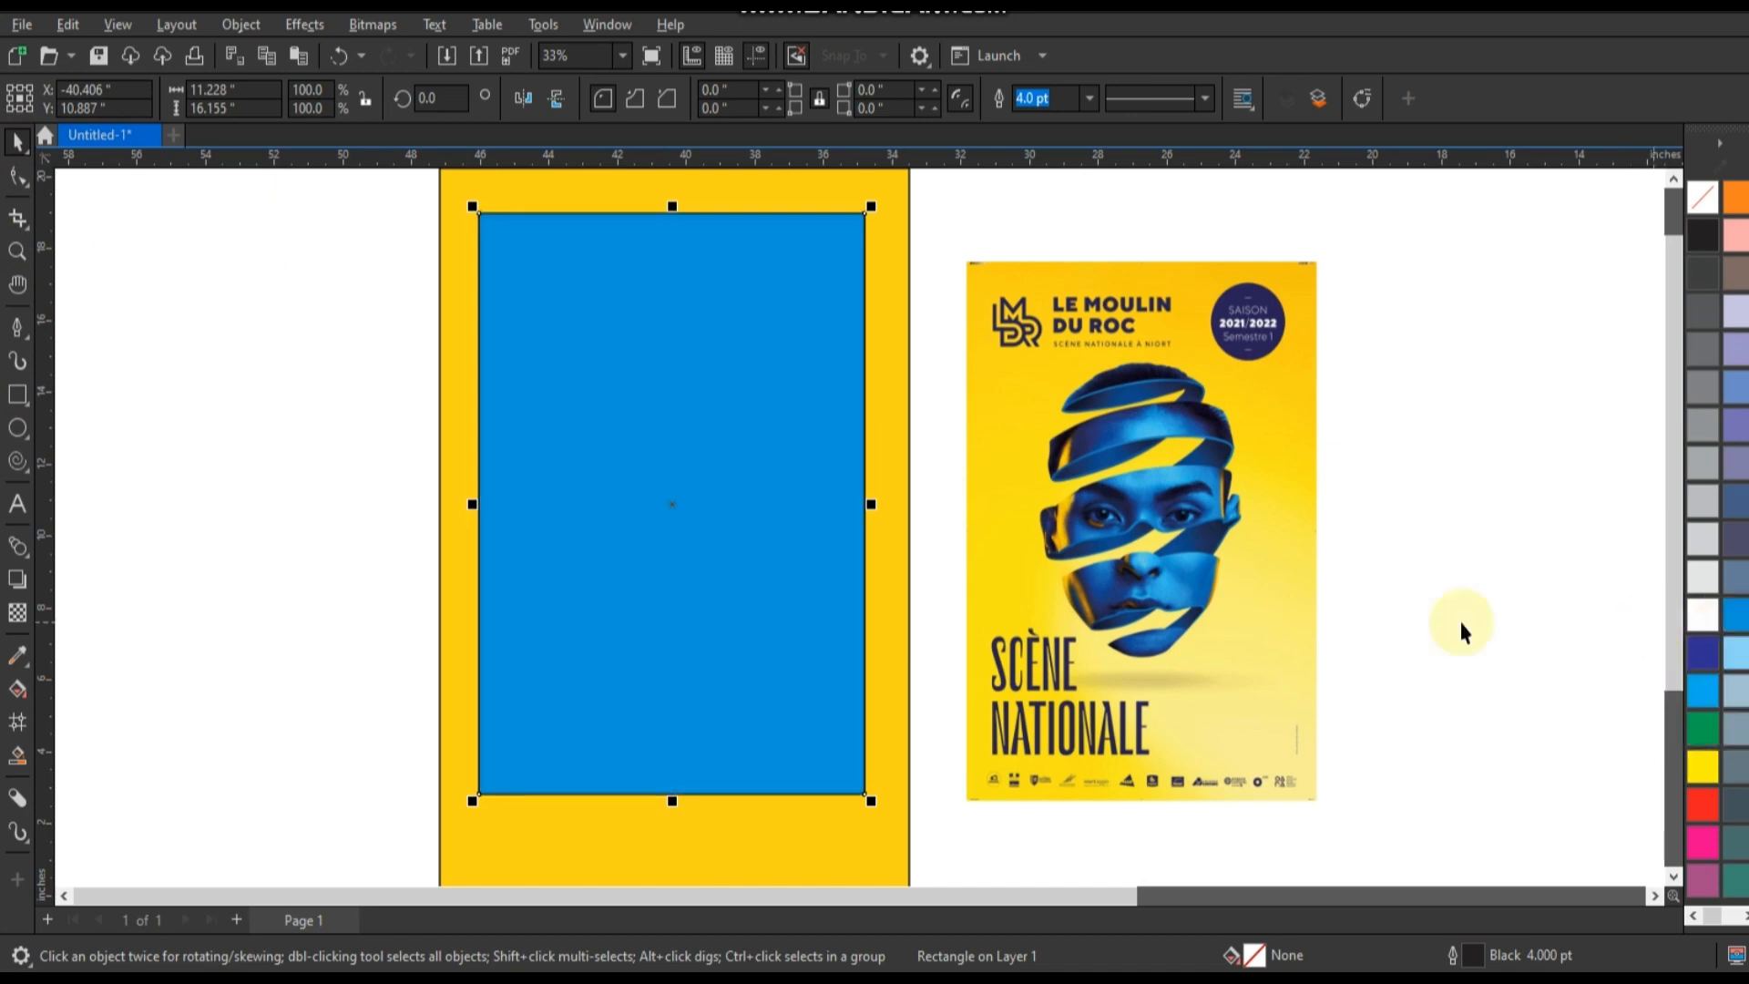
pyautogui.click(18, 689)
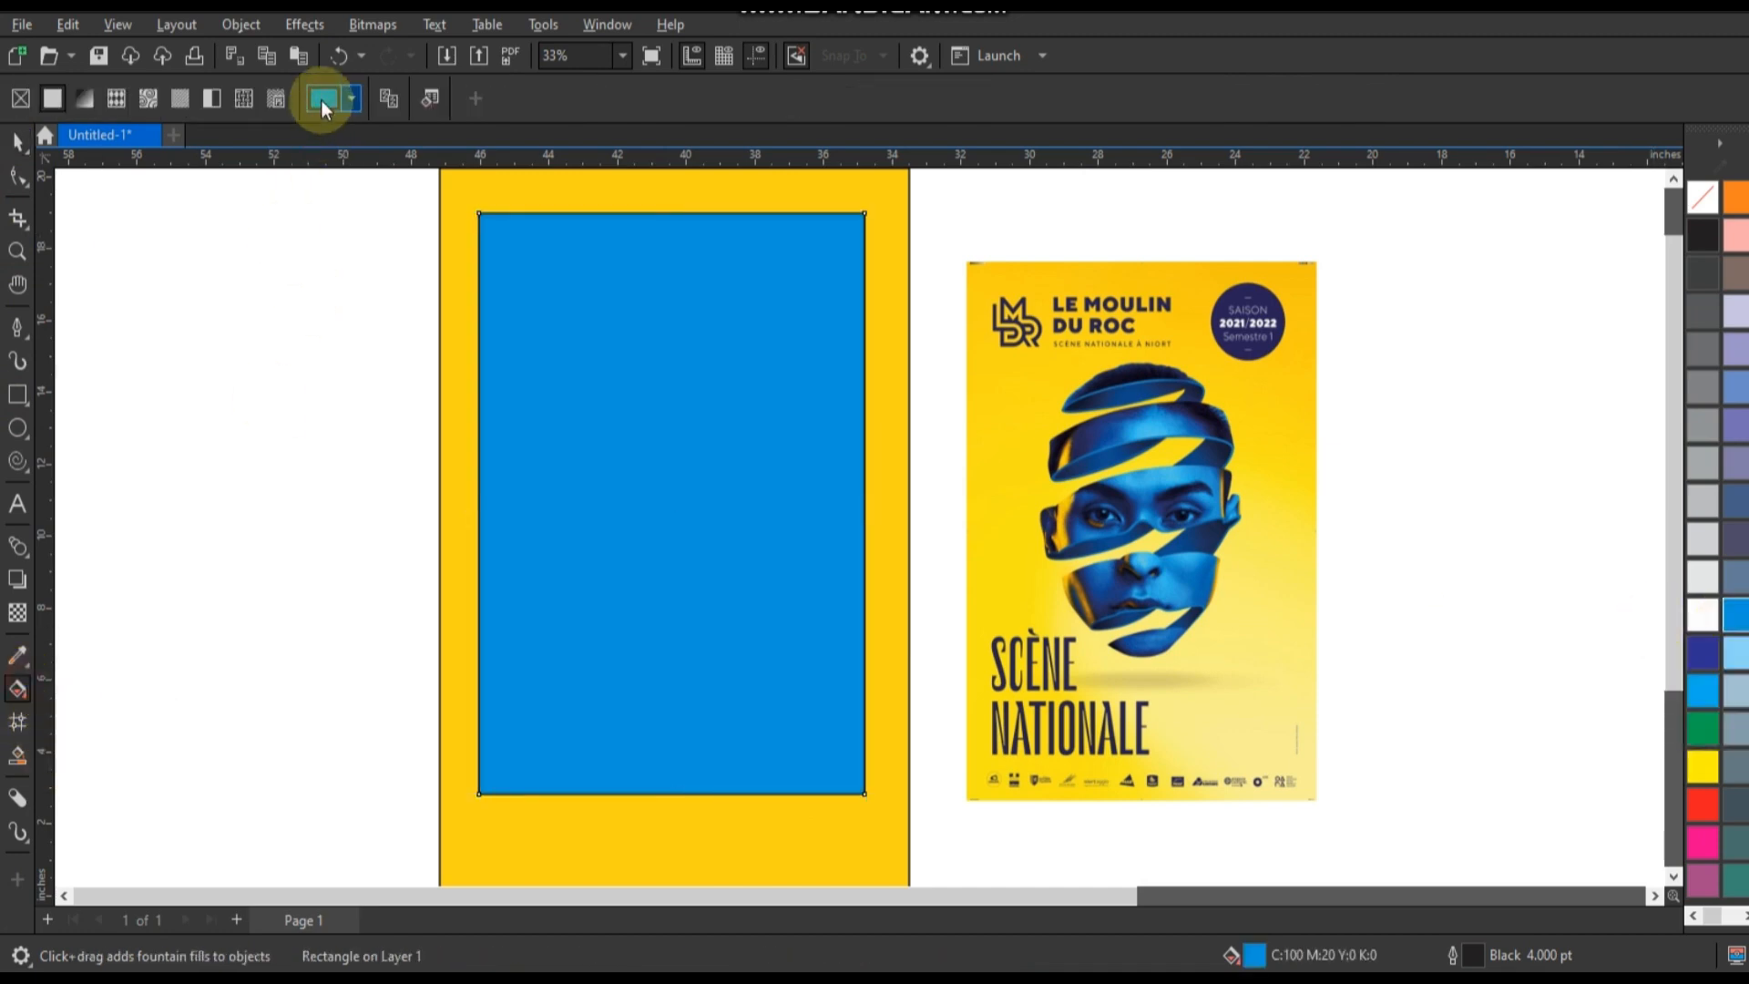
pyautogui.click(320, 100)
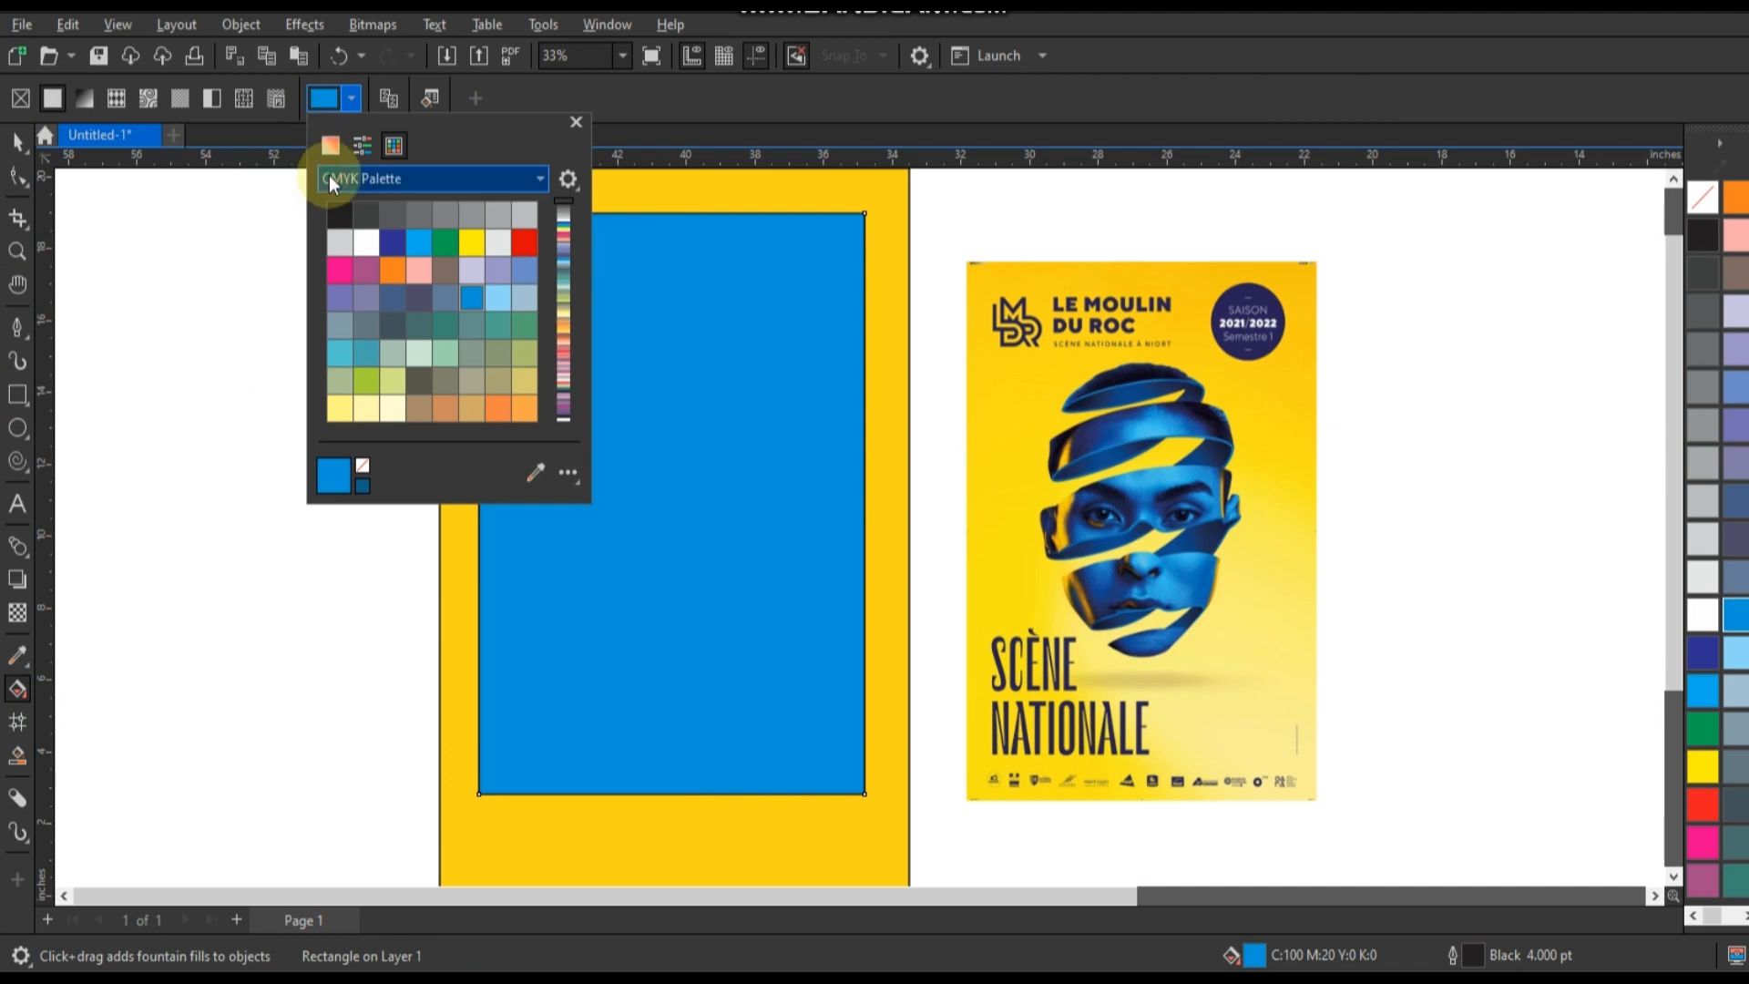
pyautogui.click(329, 177)
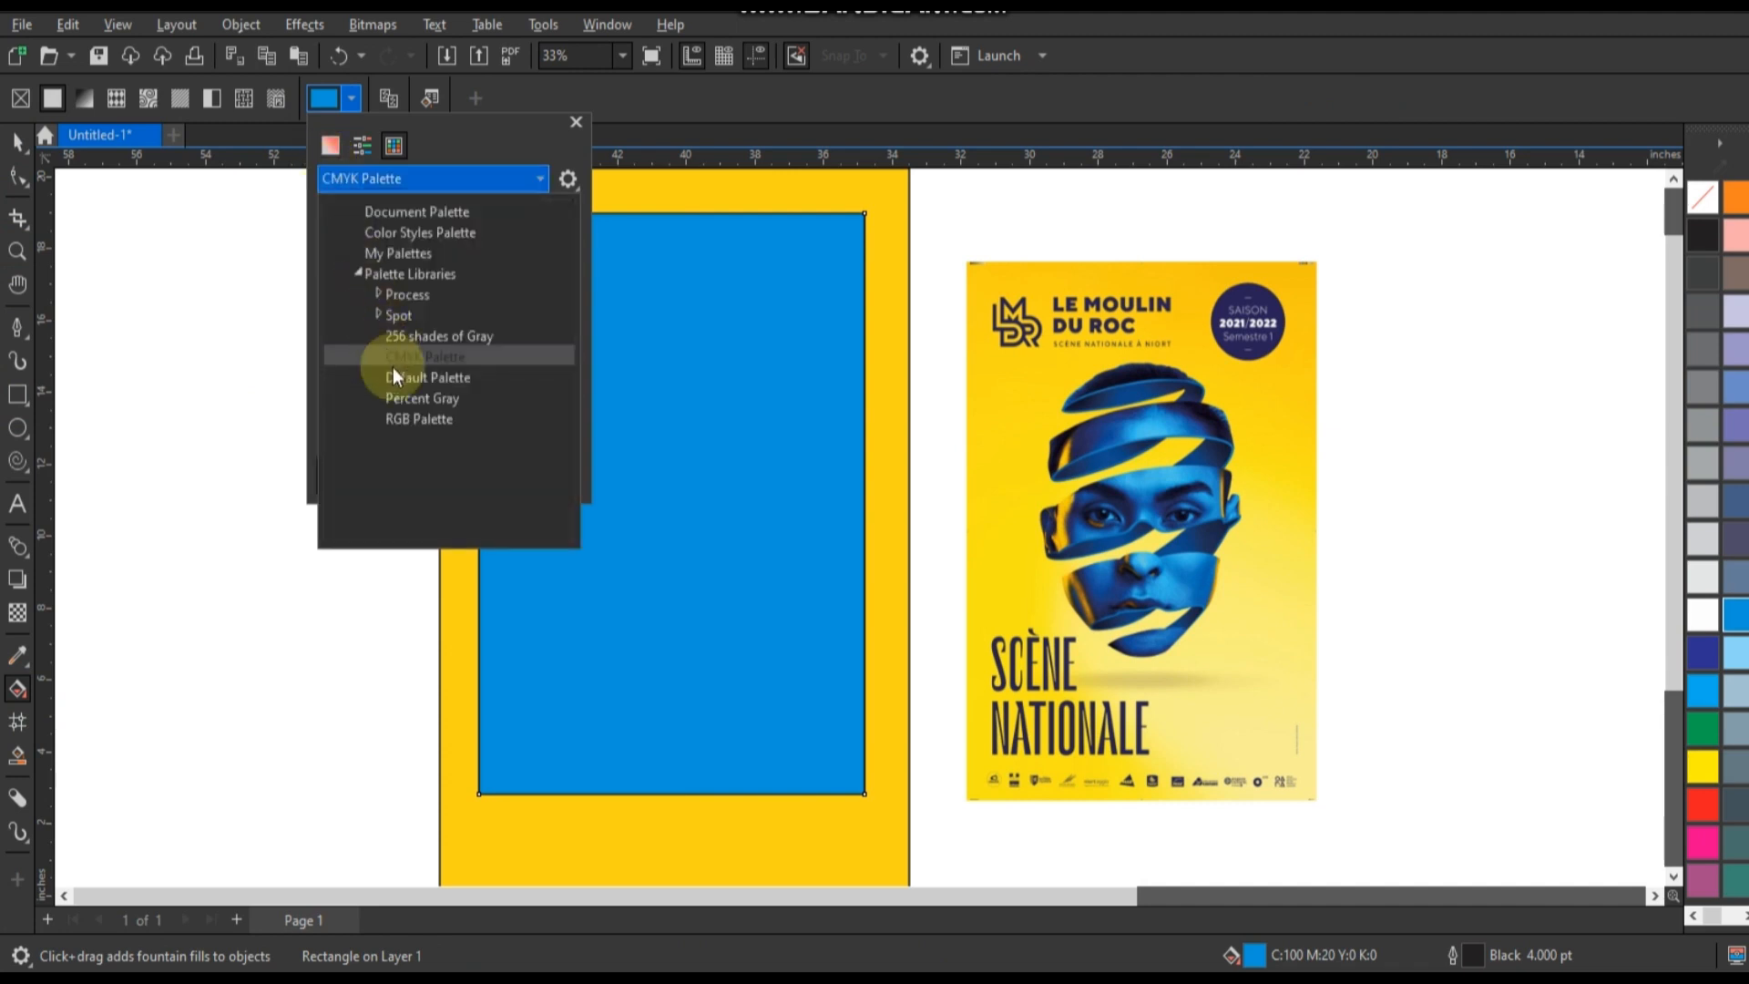
pyautogui.click(401, 416)
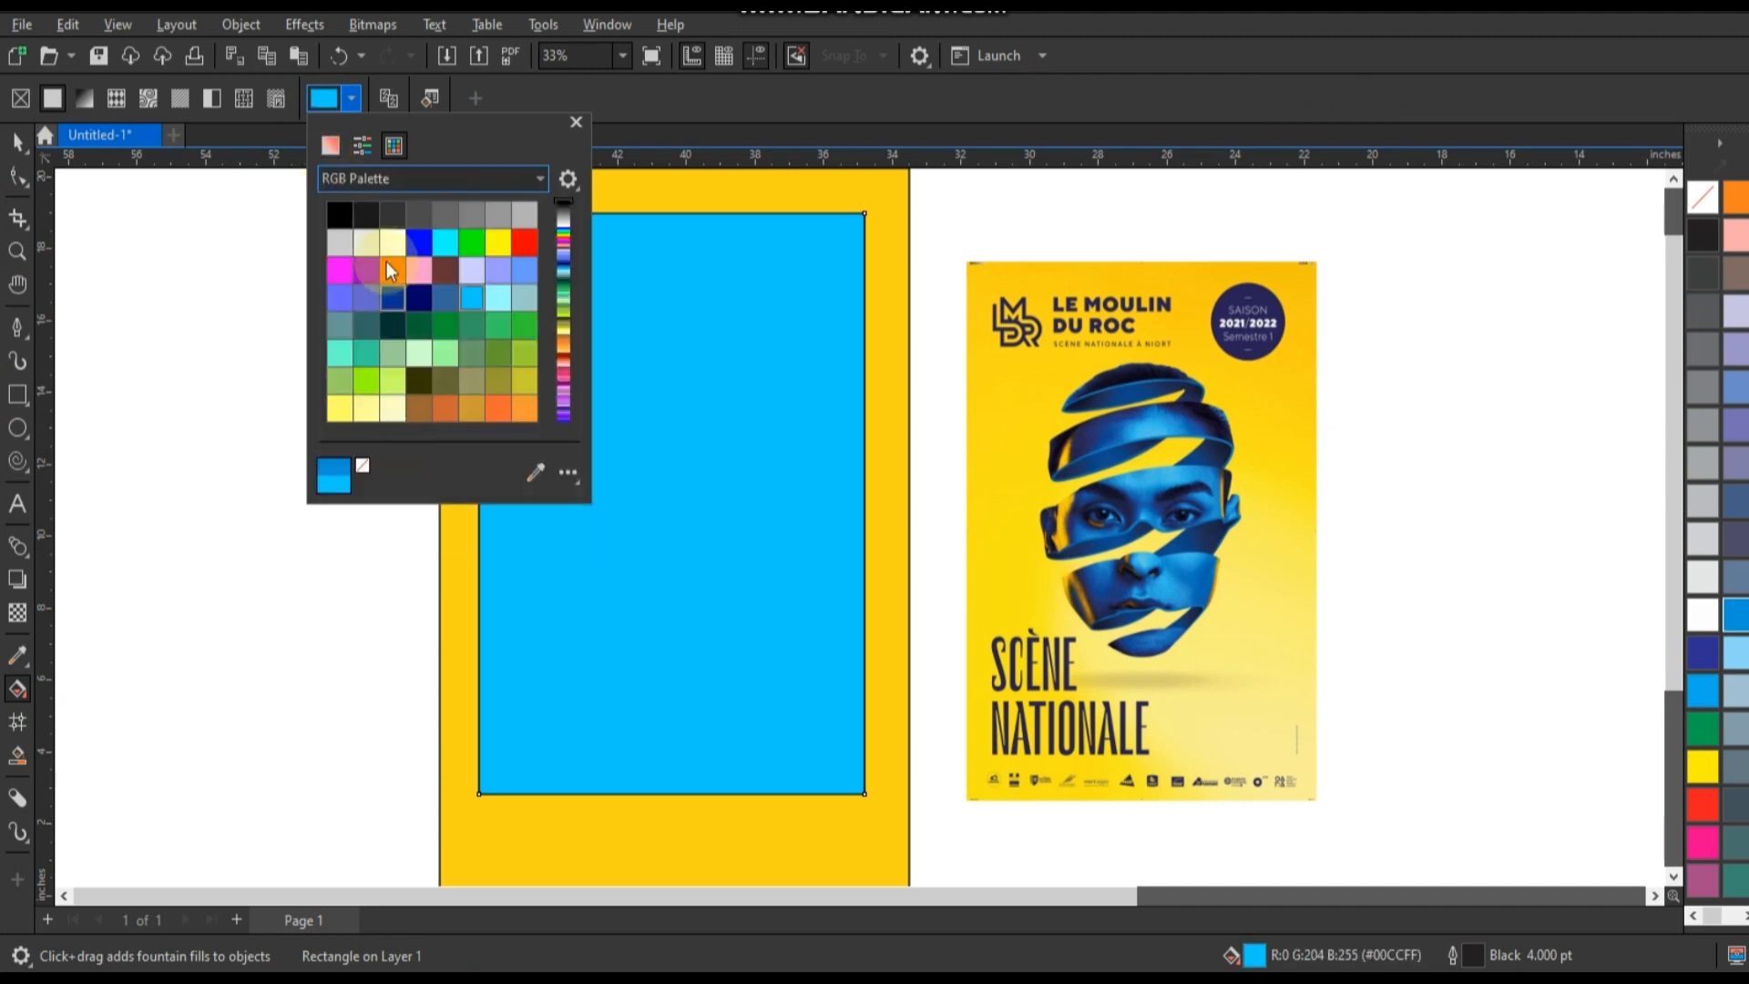
pyautogui.click(360, 147)
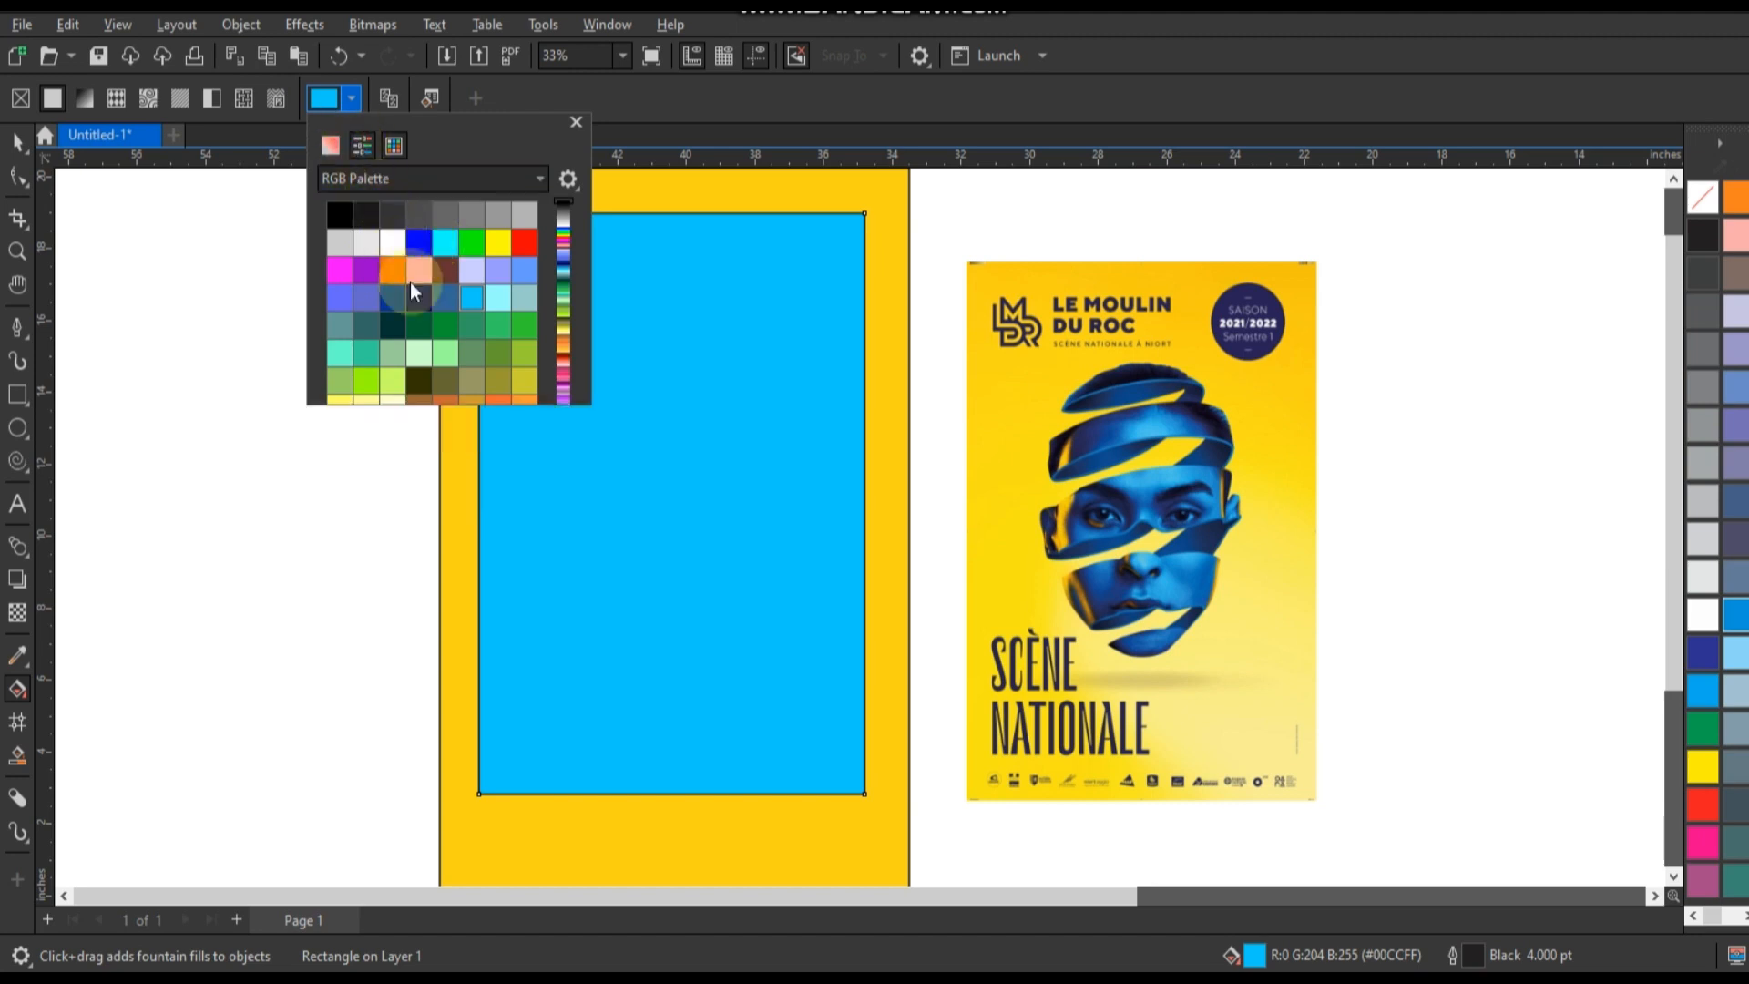
pyautogui.click(329, 147)
pyautogui.moveTo(417, 374); pyautogui.dragTo(415, 375)
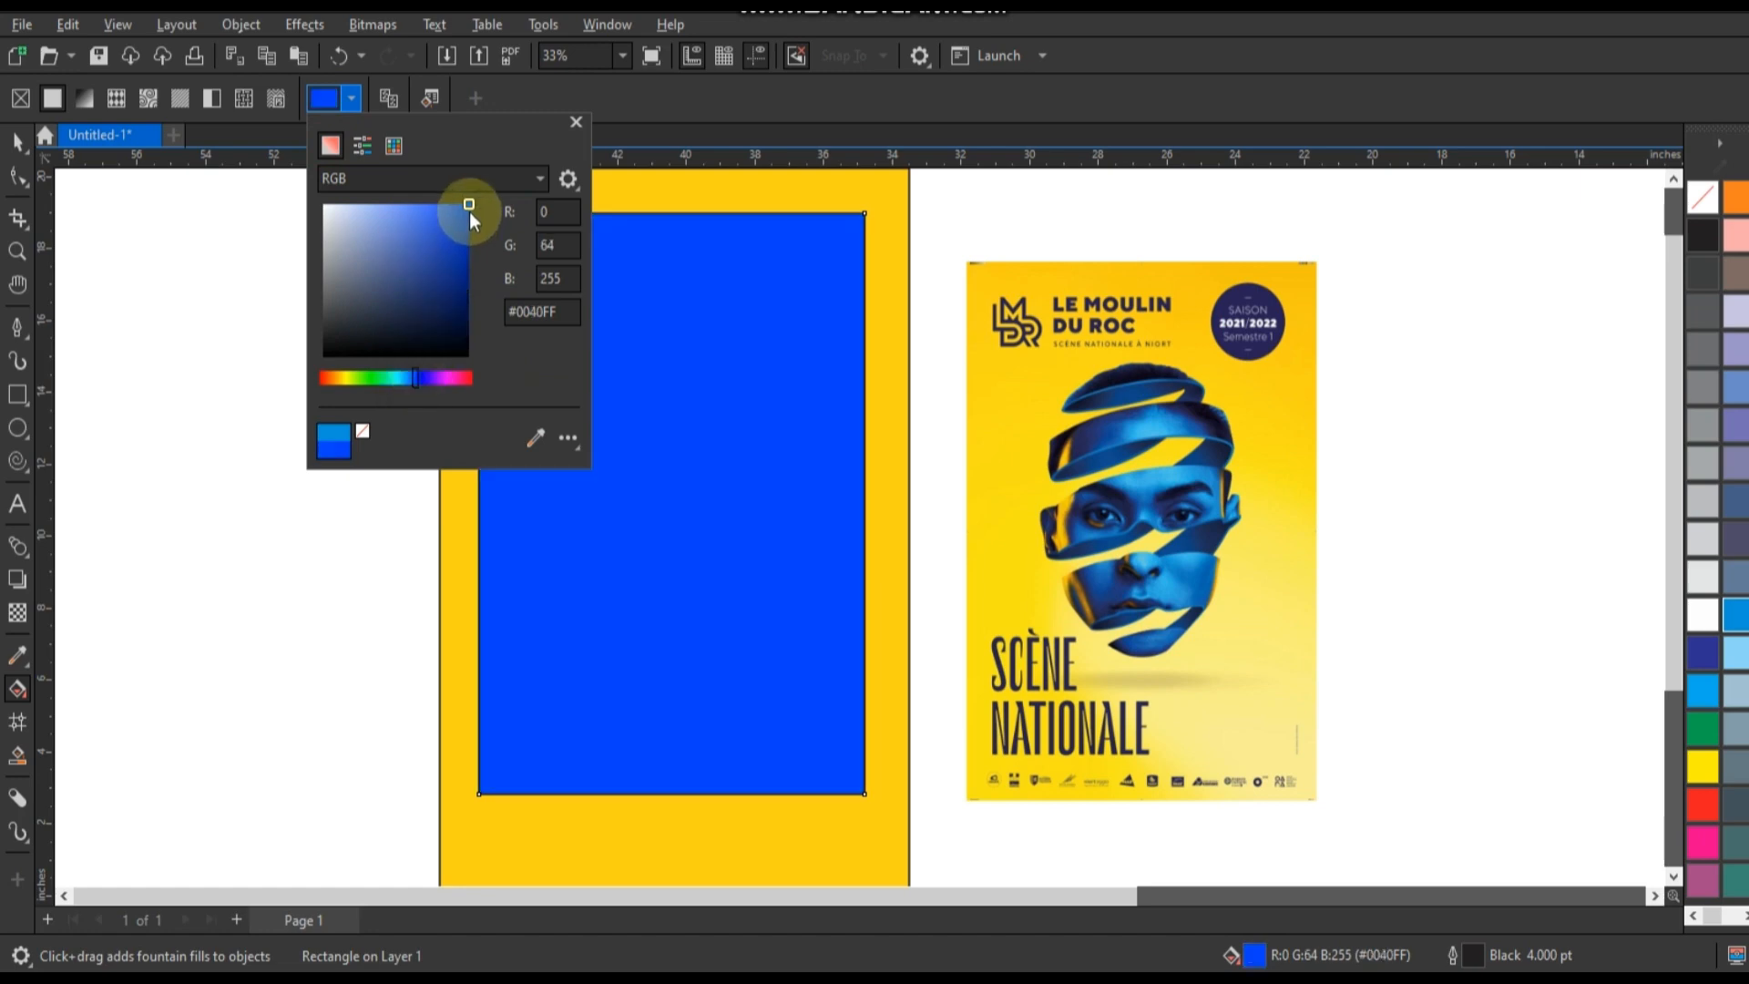
pyautogui.moveTo(468, 209); pyautogui.dragTo(462, 212)
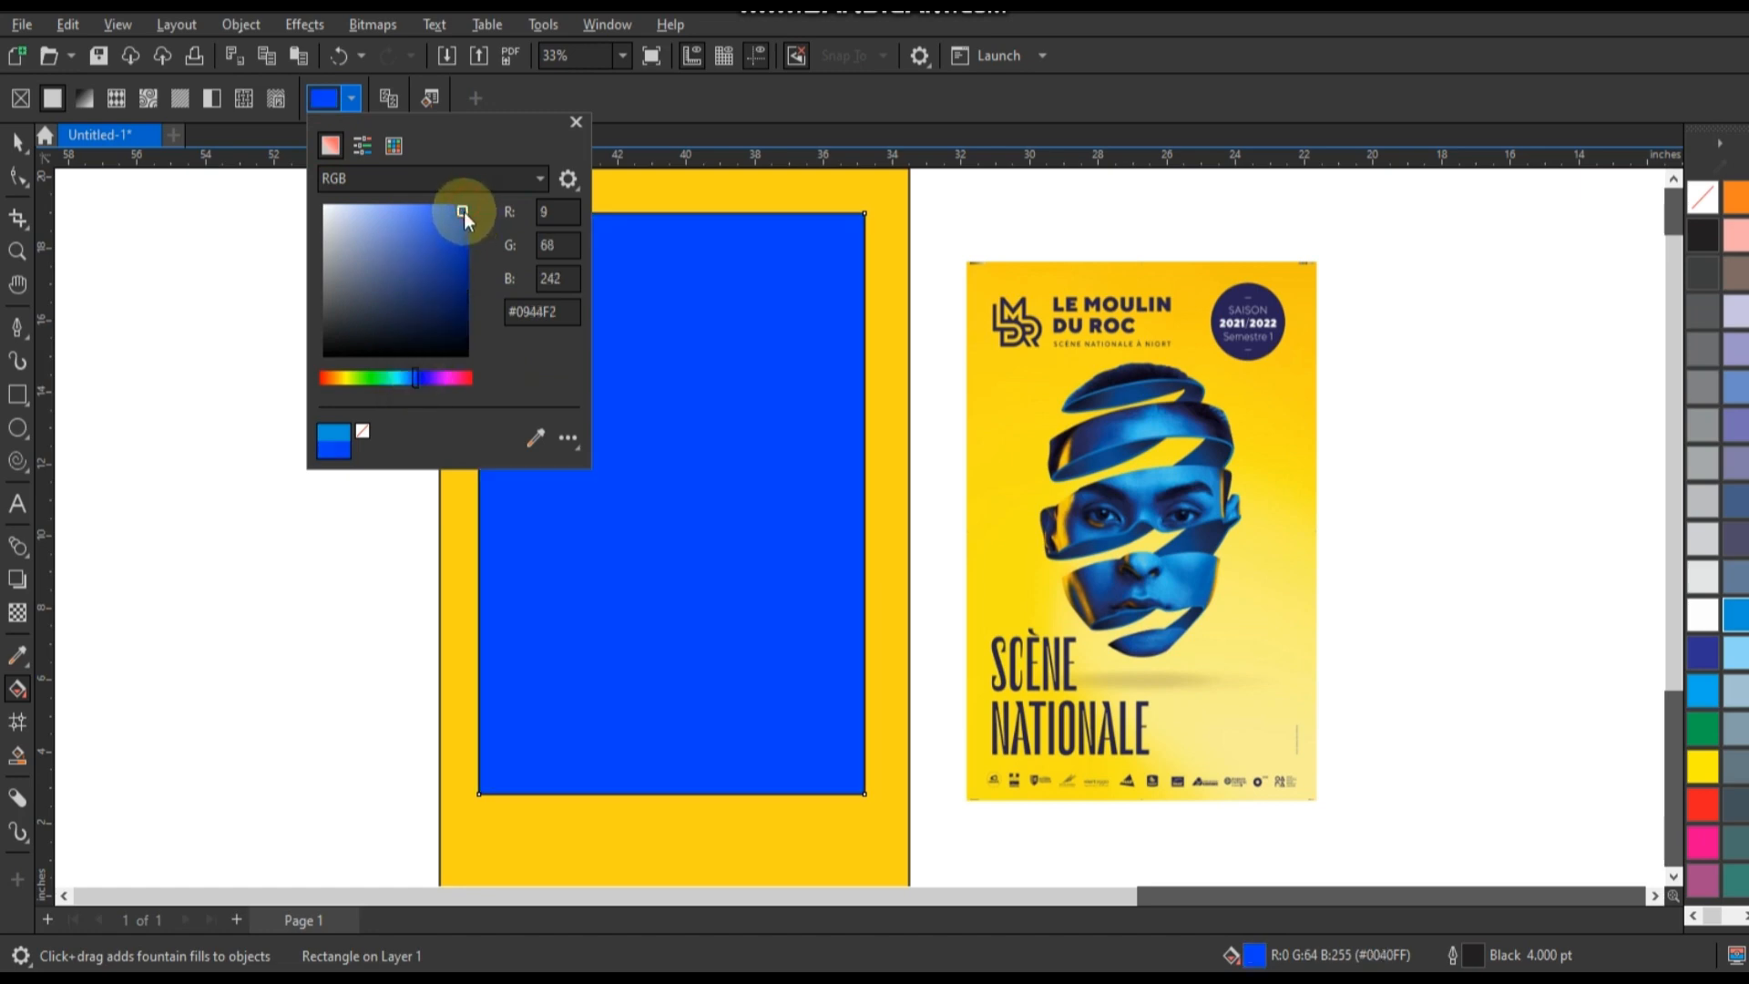
pyautogui.click(20, 146)
pyautogui.click(20, 146)
pyautogui.click(592, 463)
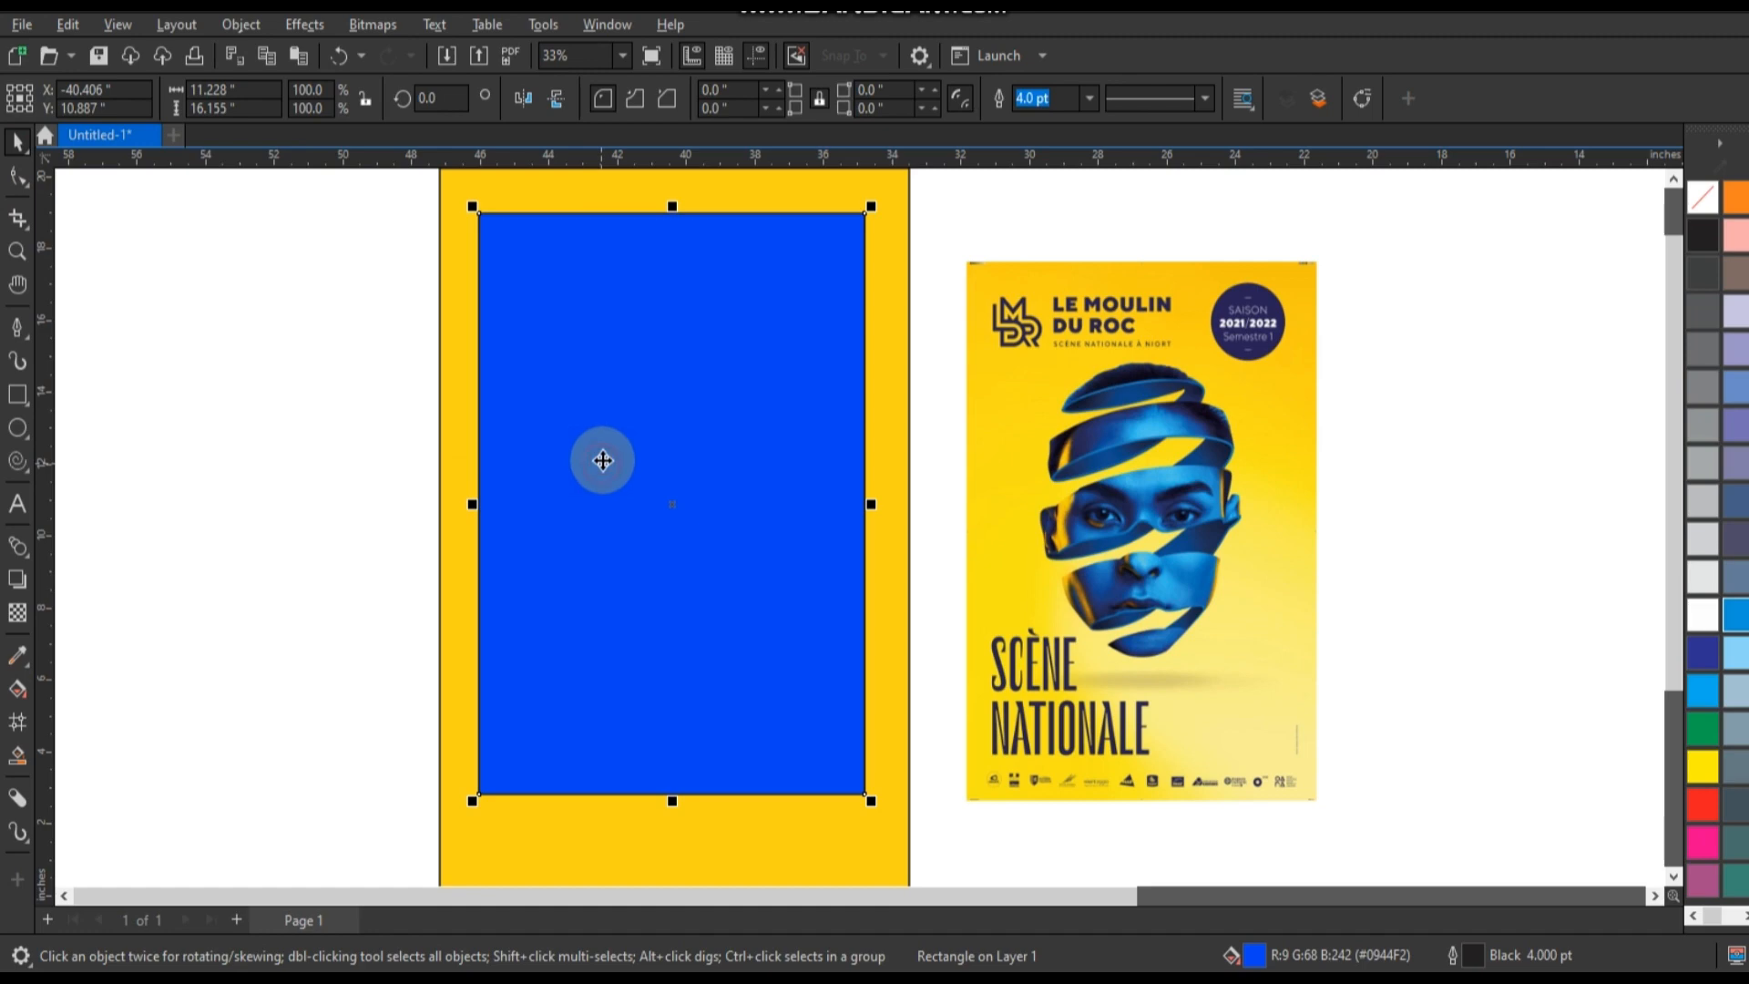
# Set the blue rectangle's transparency merge mode to Overlay so it tints the head.
pyautogui.click(20, 613)
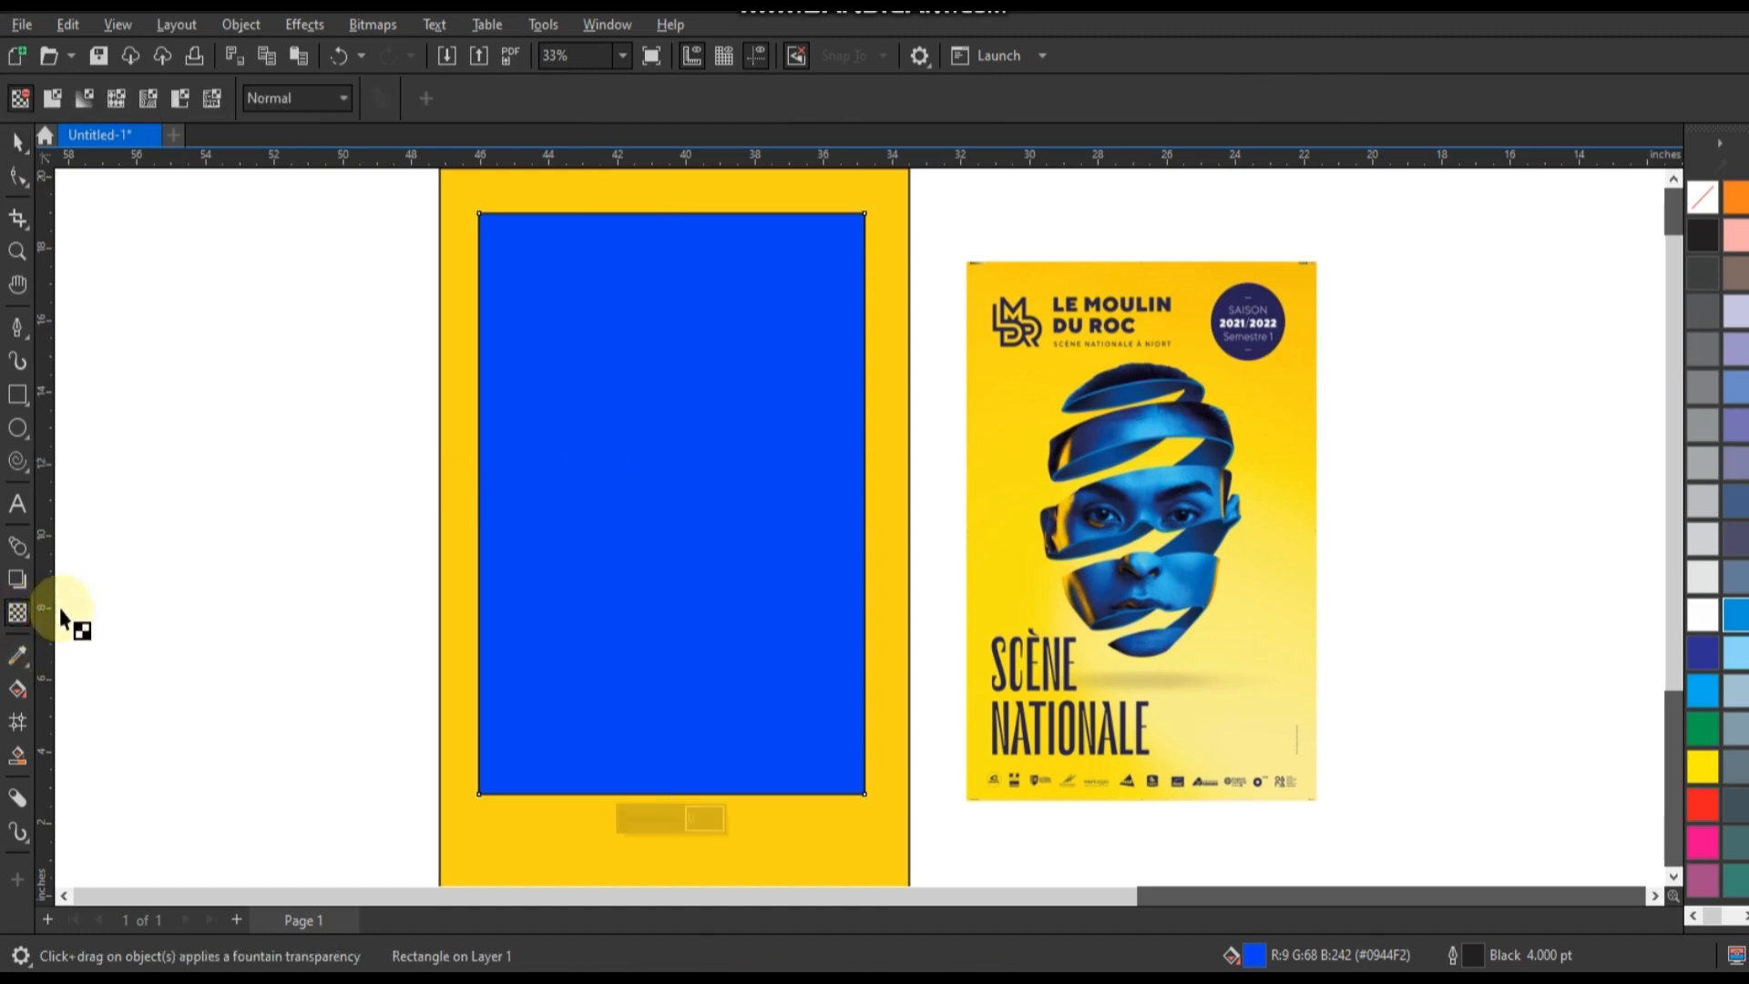
pyautogui.click(282, 106)
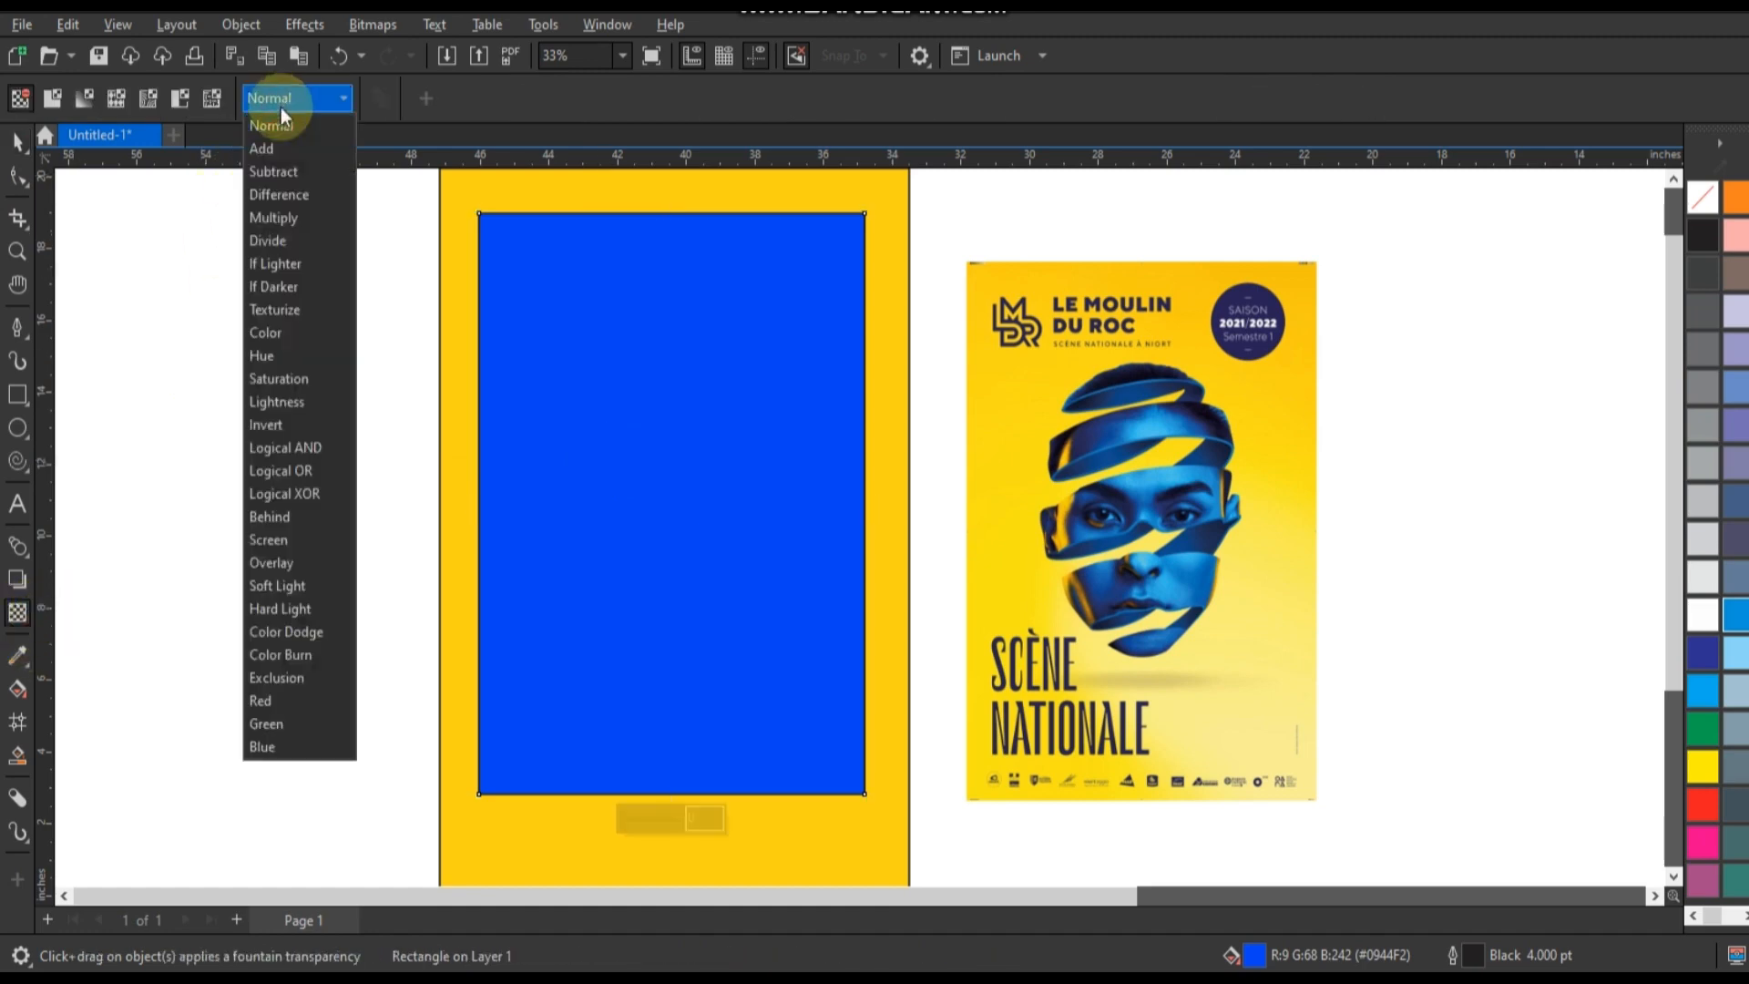
pyautogui.click(283, 562)
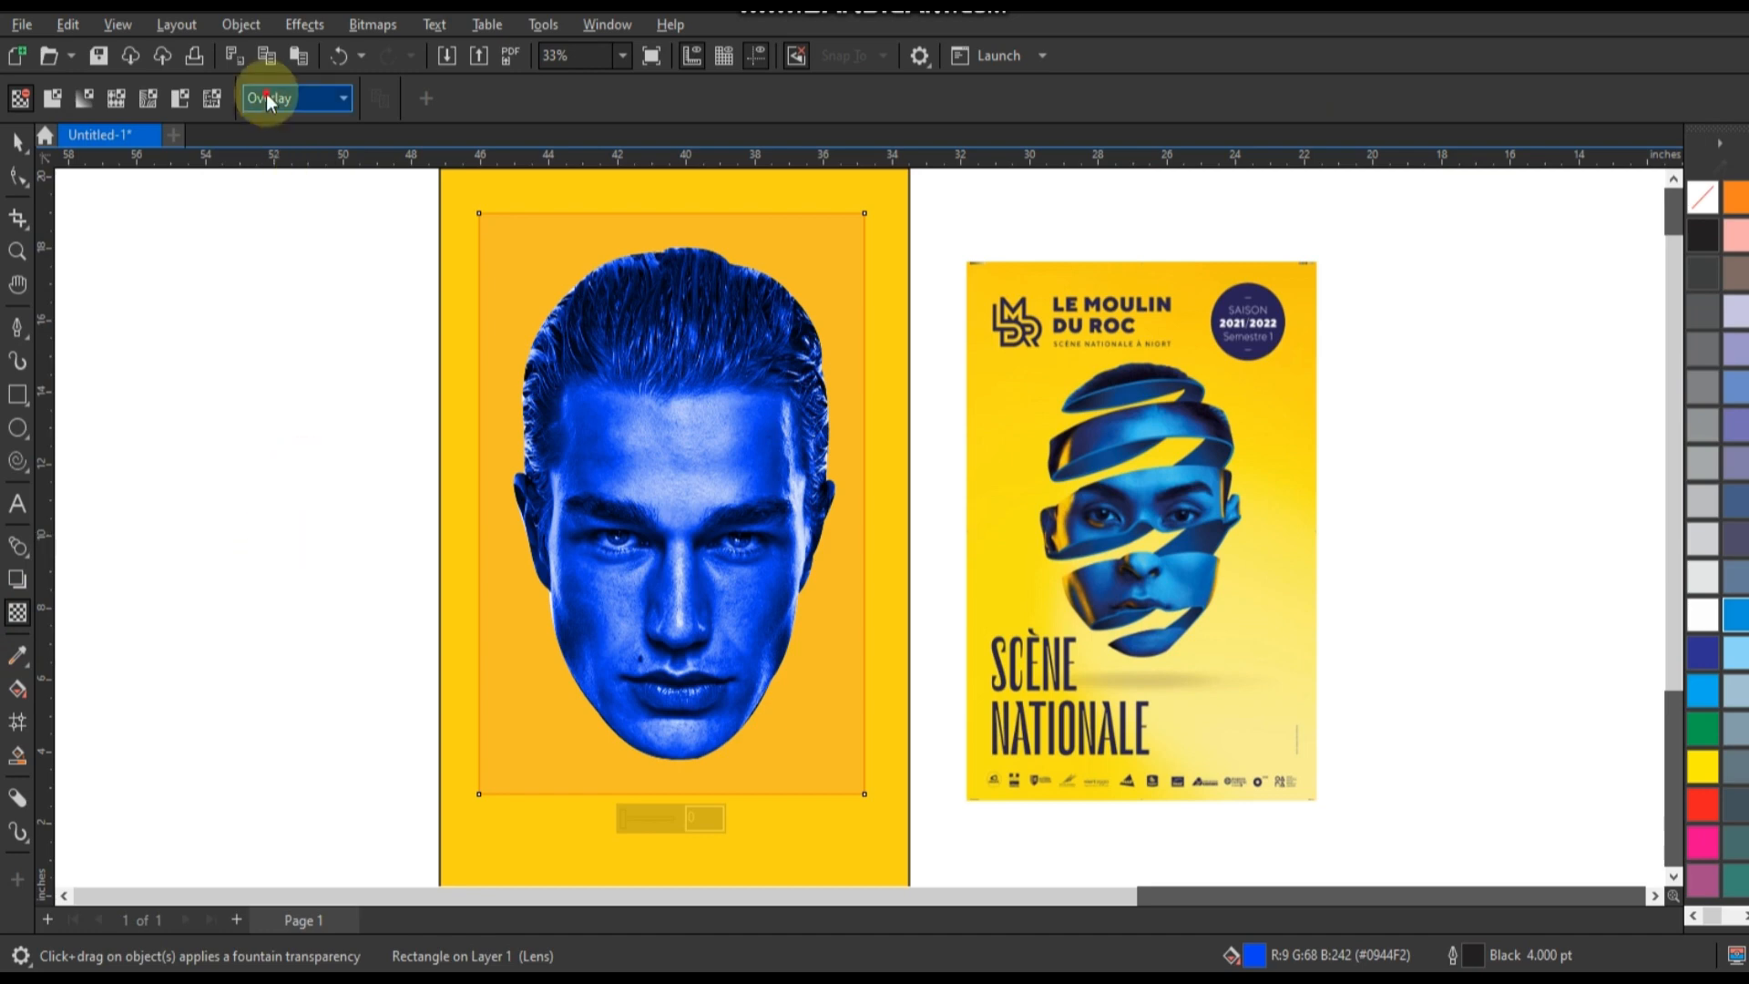
# Try the Screen merge mode on the blue rectangle and undo it.
pyautogui.click(273, 97)
pyautogui.click(273, 540)
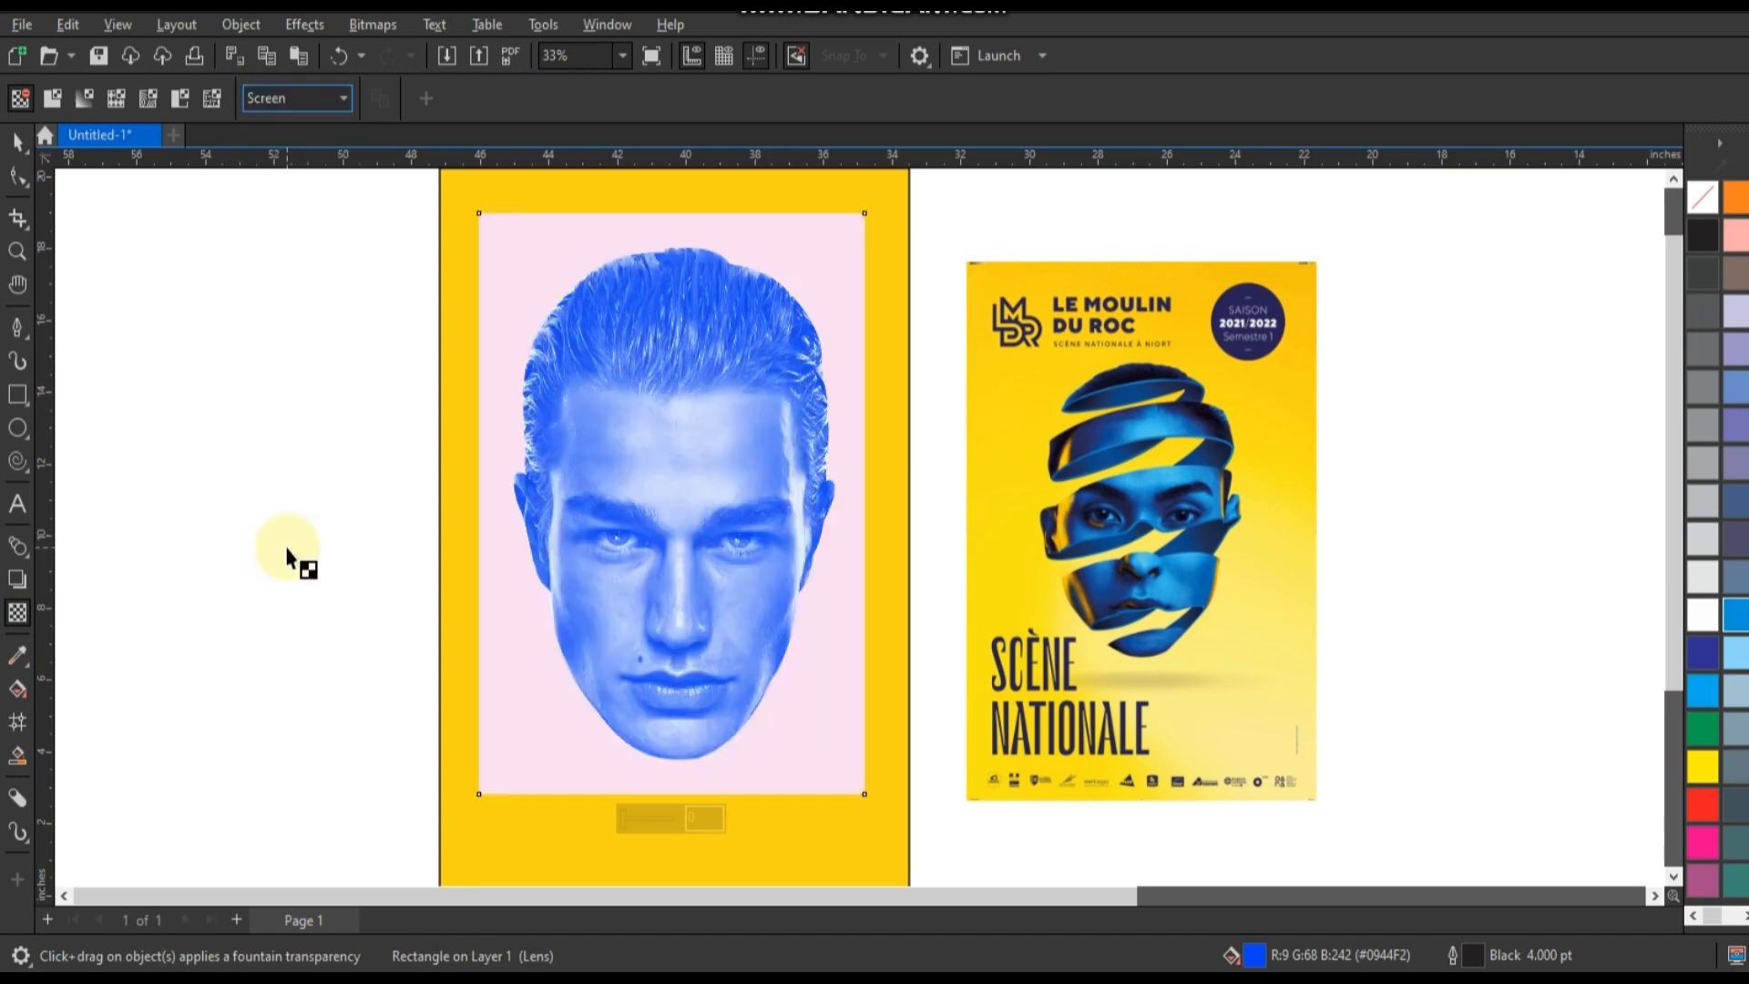
pyautogui.hotkey('ctrl', 'z')
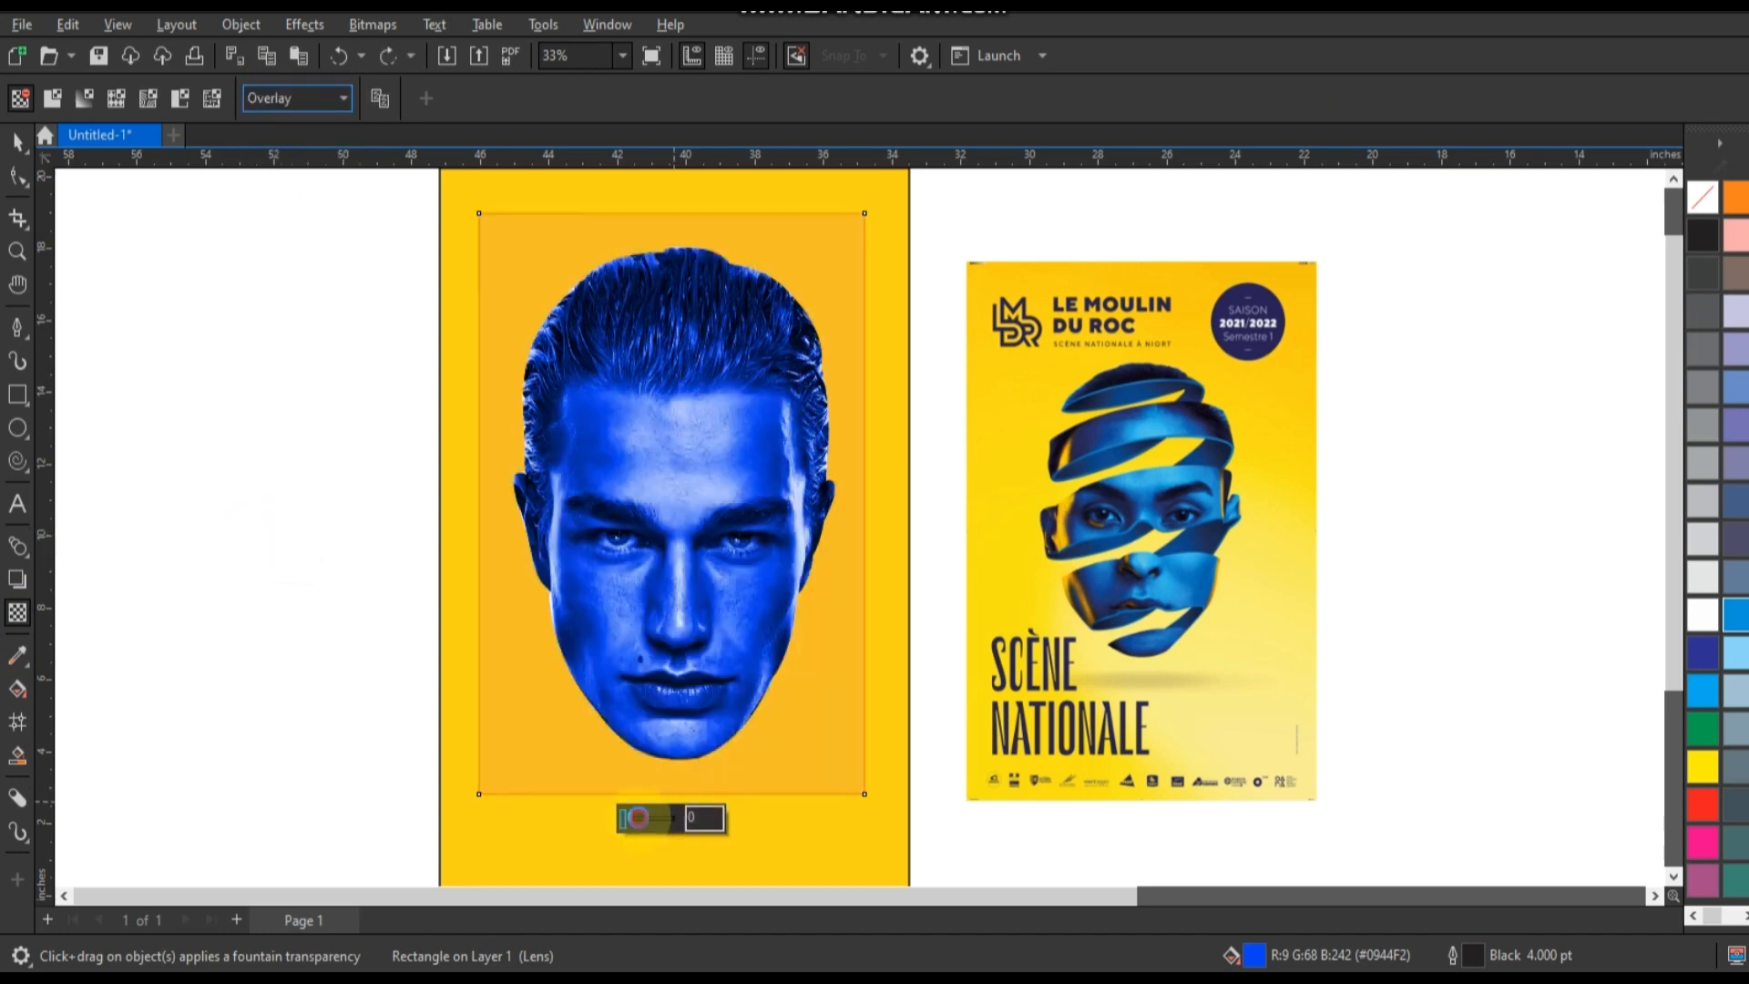
# Adjust the overlay rectangle's transparency and change its fill to the softer blue #0561EA.
pyautogui.click(643, 819)
pyautogui.moveTo(644, 816); pyautogui.dragTo(636, 815)
pyautogui.click(20, 155)
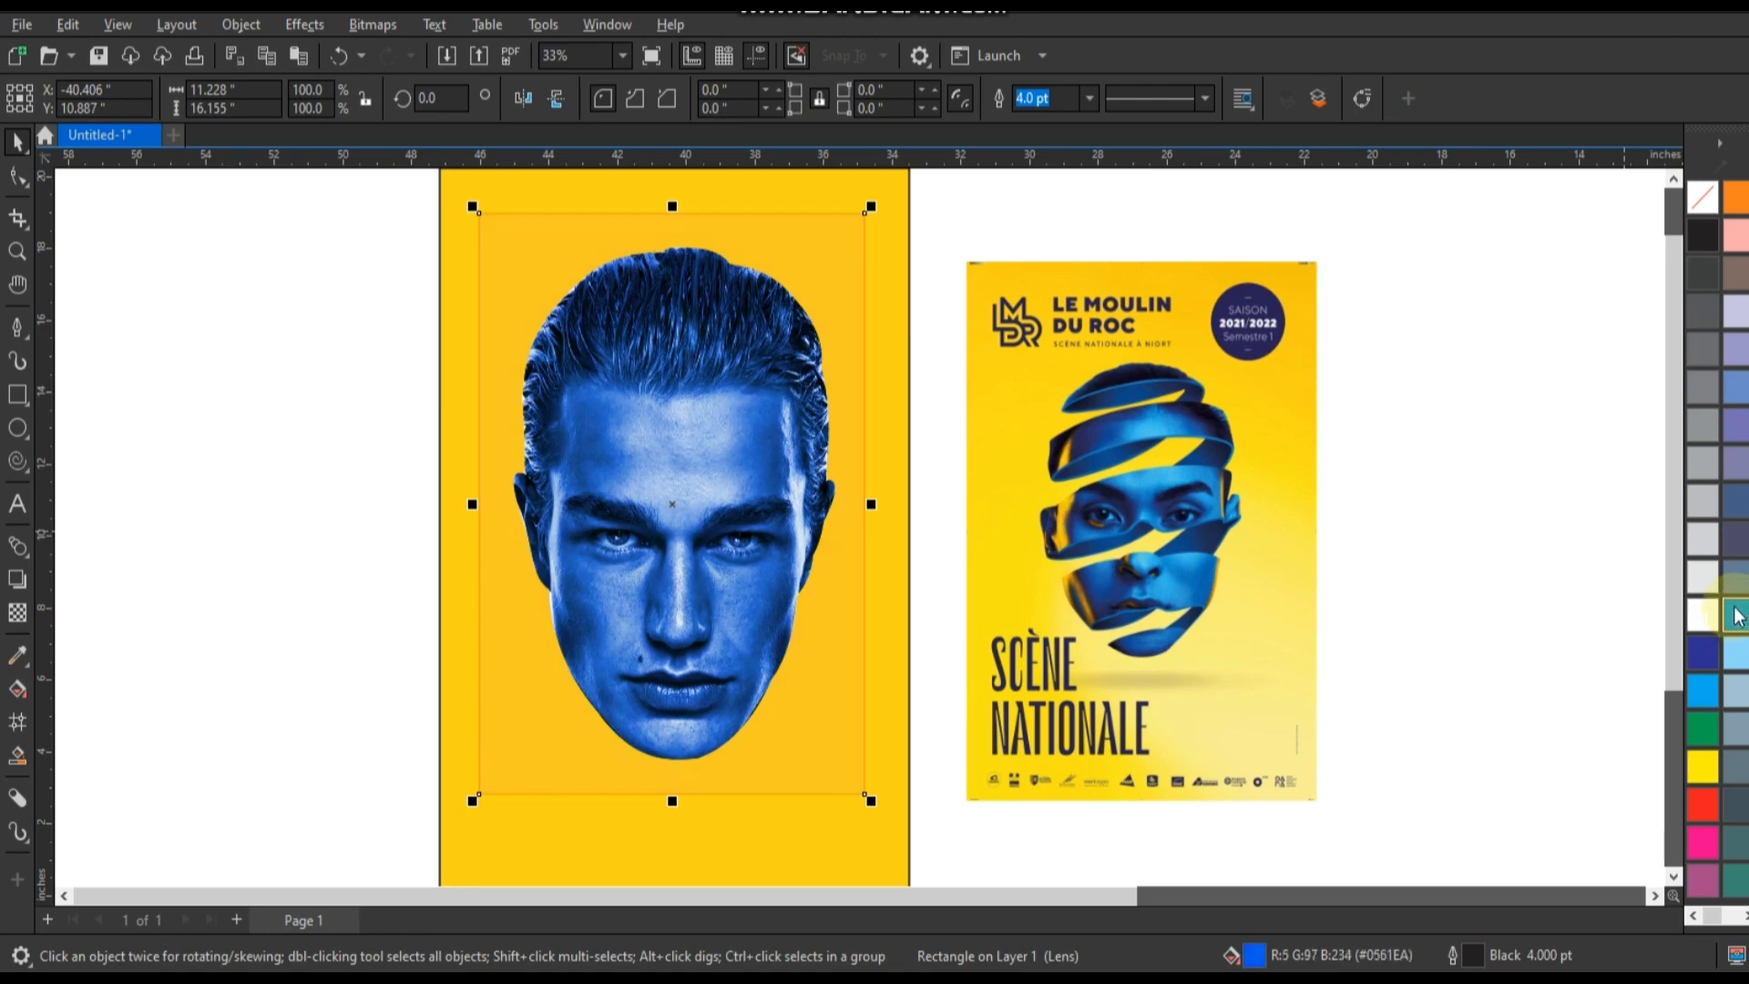
# Send the blue overlay rectangle behind the head and PowerClip it inside the head shape.
pyautogui.click(1737, 616)
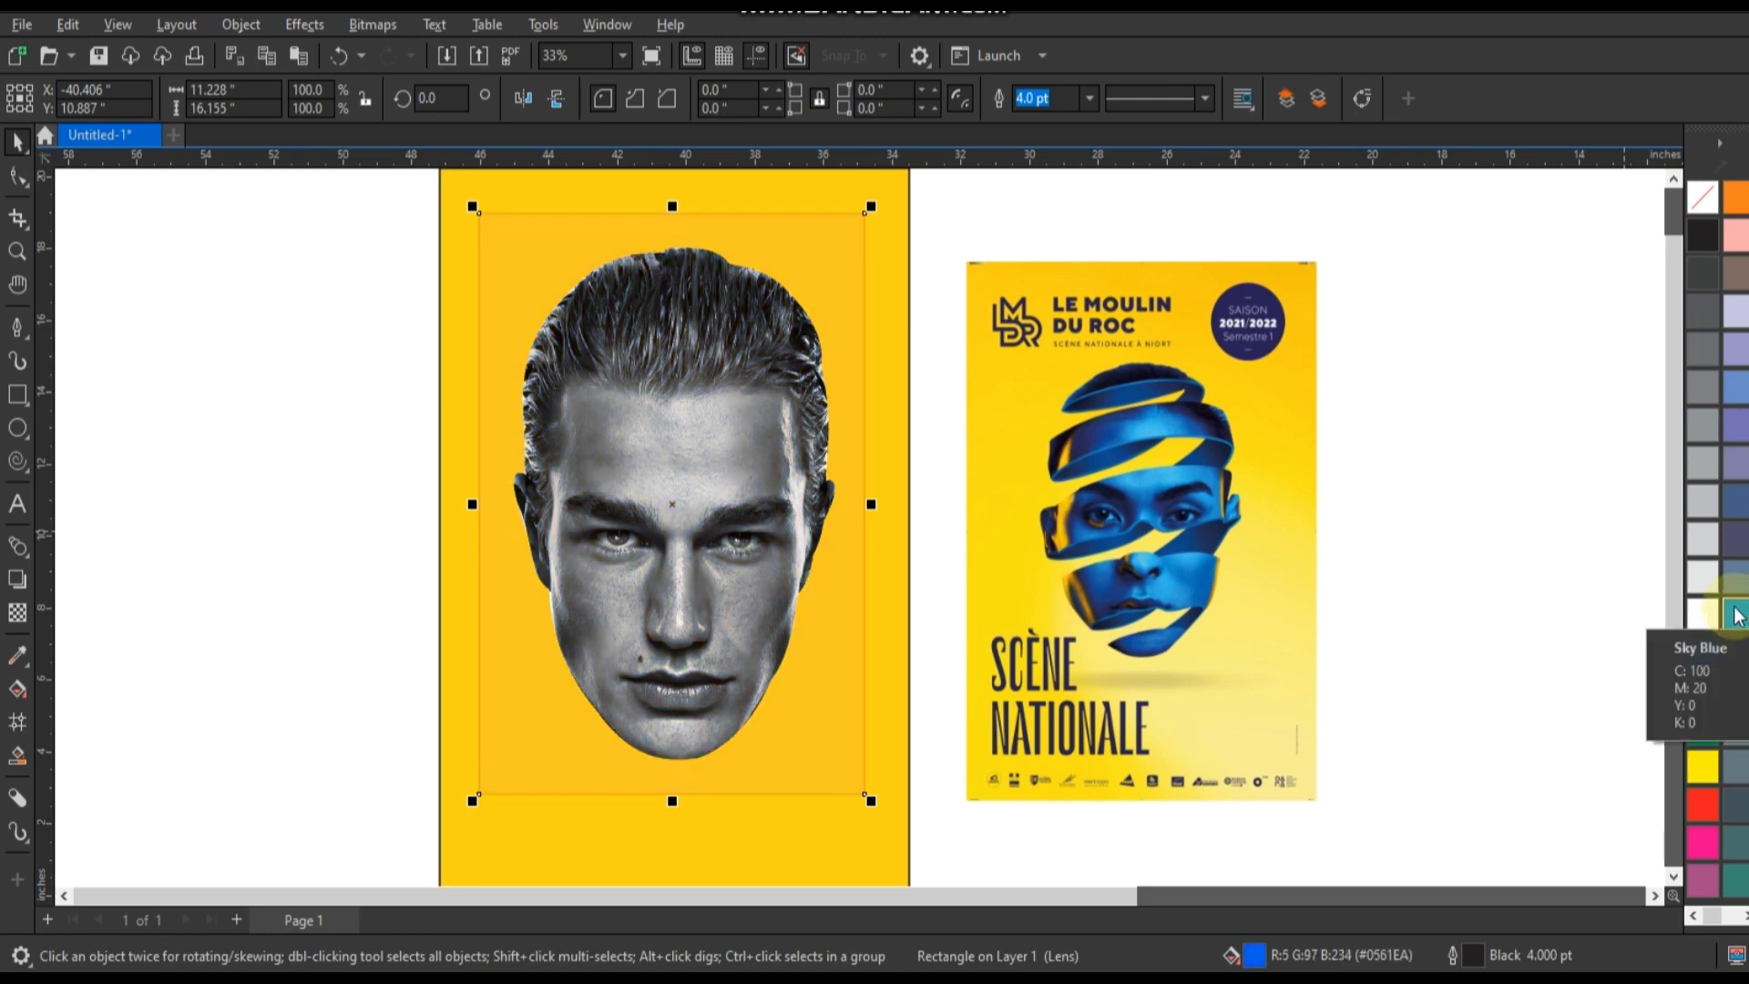
pyautogui.rightClick(829, 266)
pyautogui.click(914, 517)
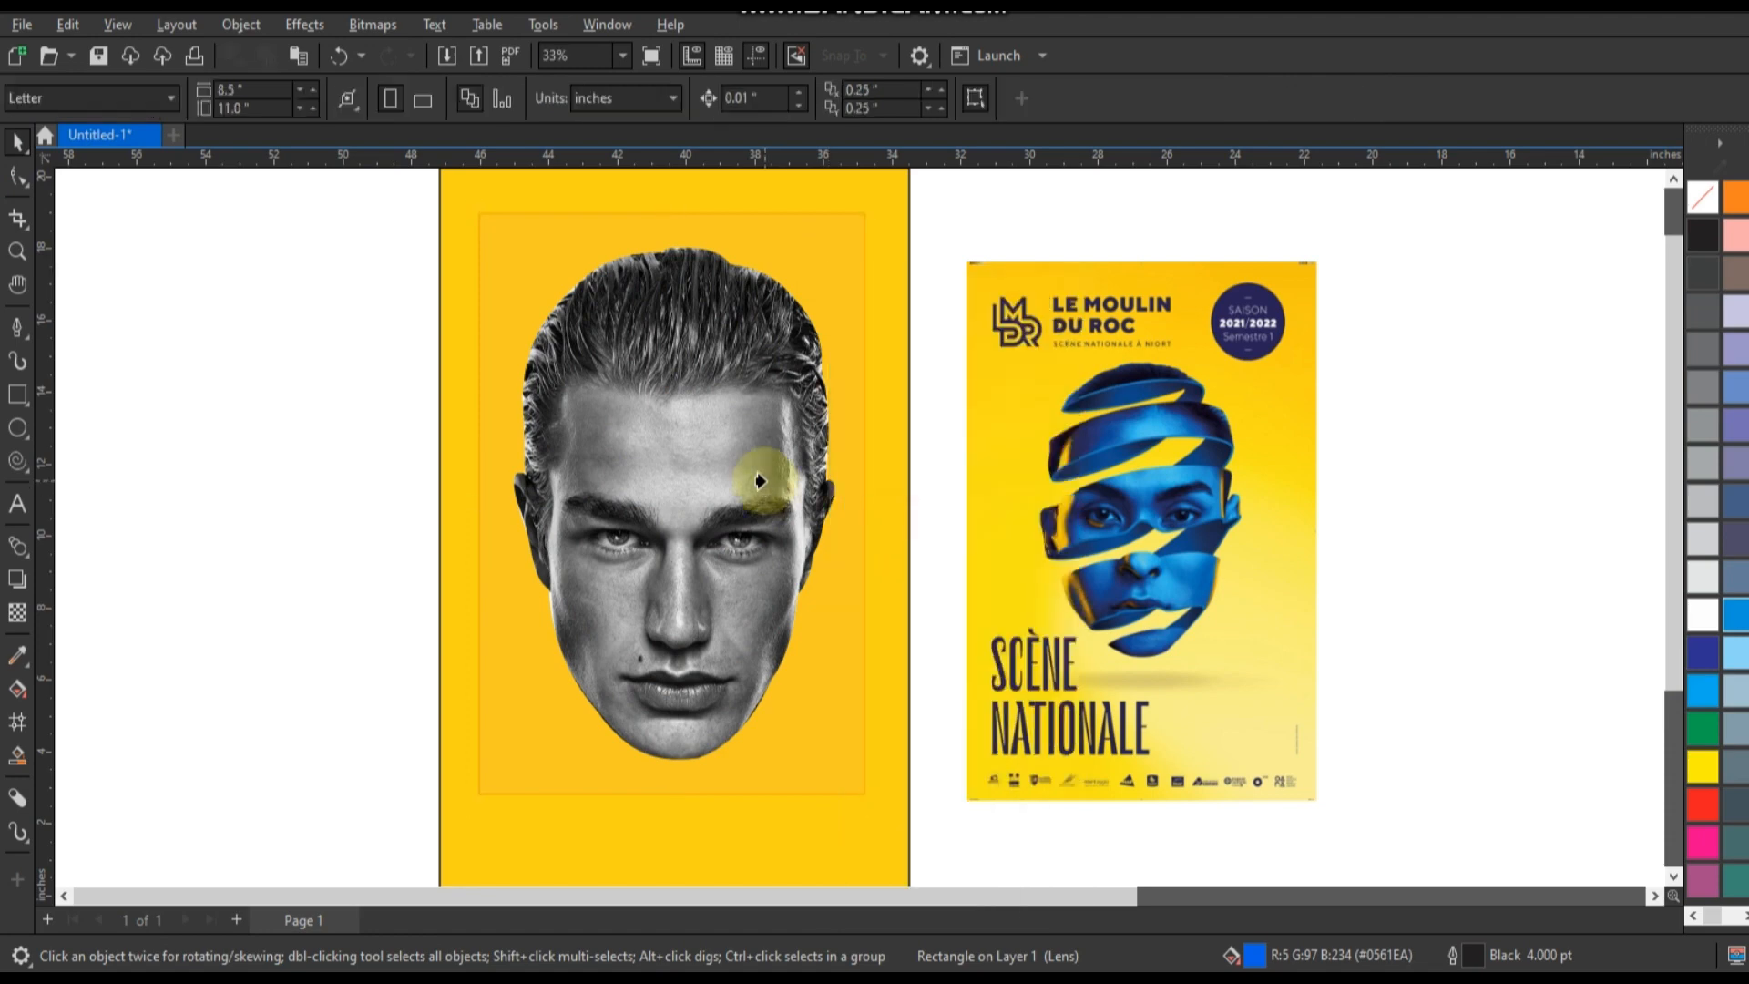
pyautogui.click(758, 480)
pyautogui.click(1370, 559)
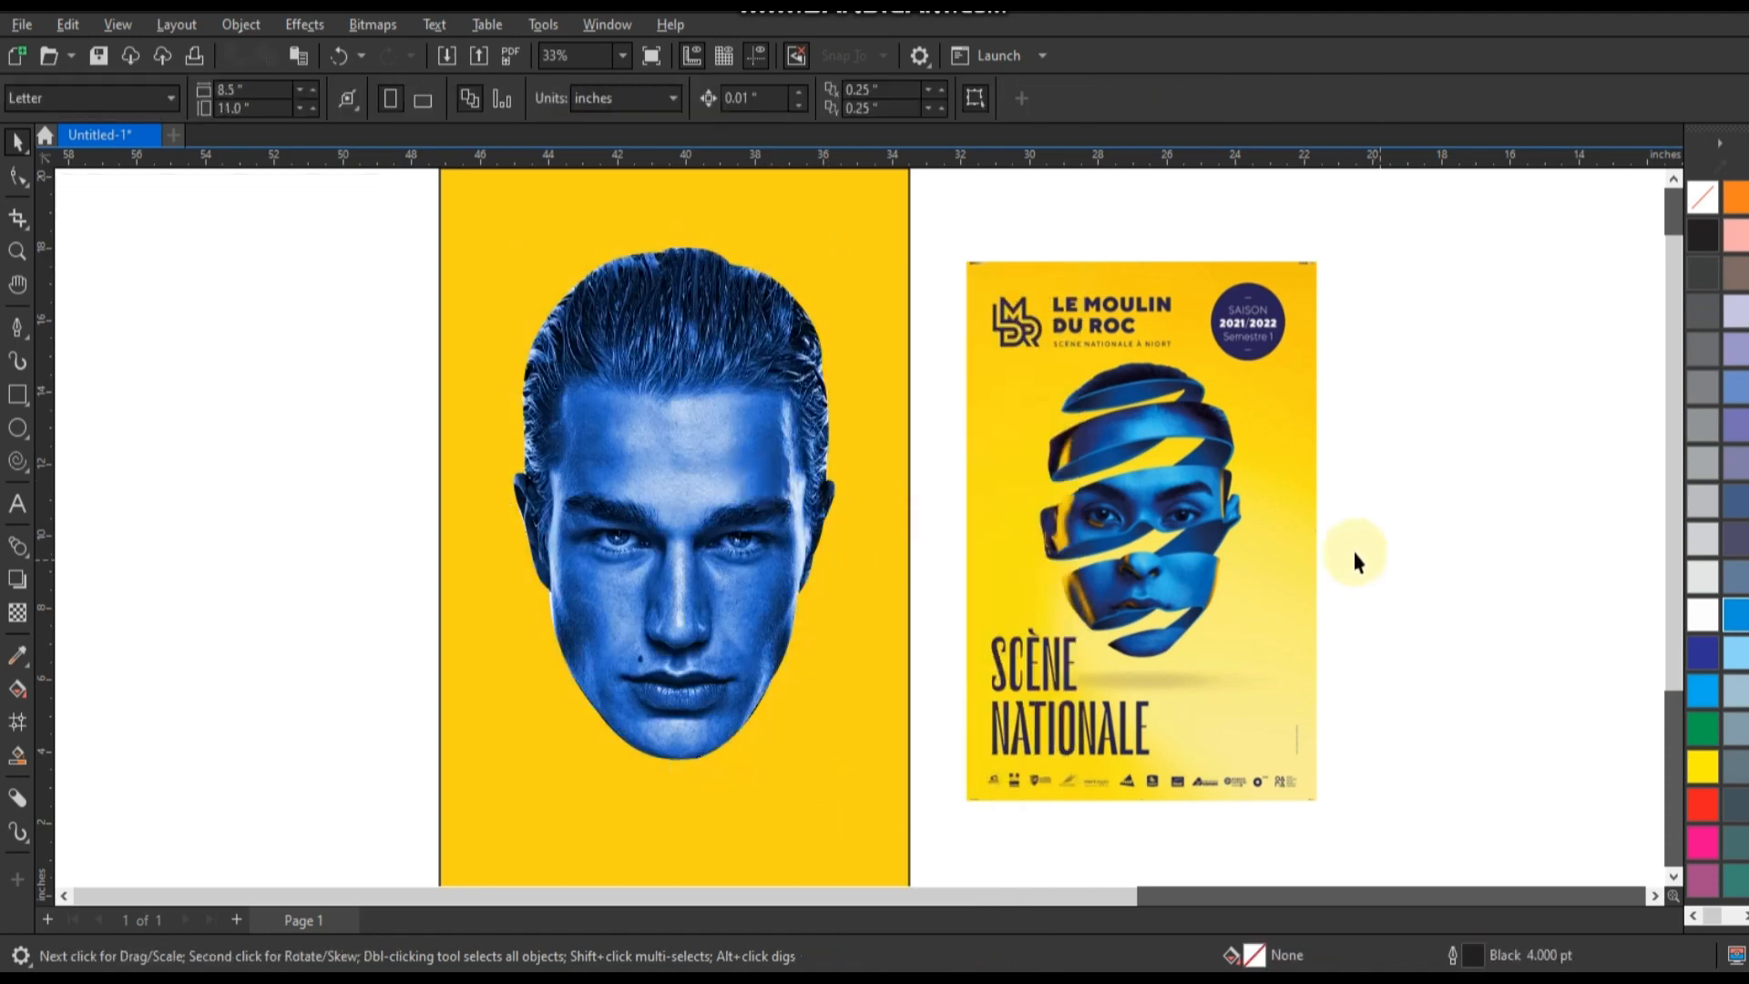
# Draw a slightly rising straight Freehand line about 9.5 inches wide across the hair and set its outline to 8 pt.
pyautogui.click(27, 255)
pyautogui.moveTo(424, 246); pyautogui.dragTo(1174, 745)
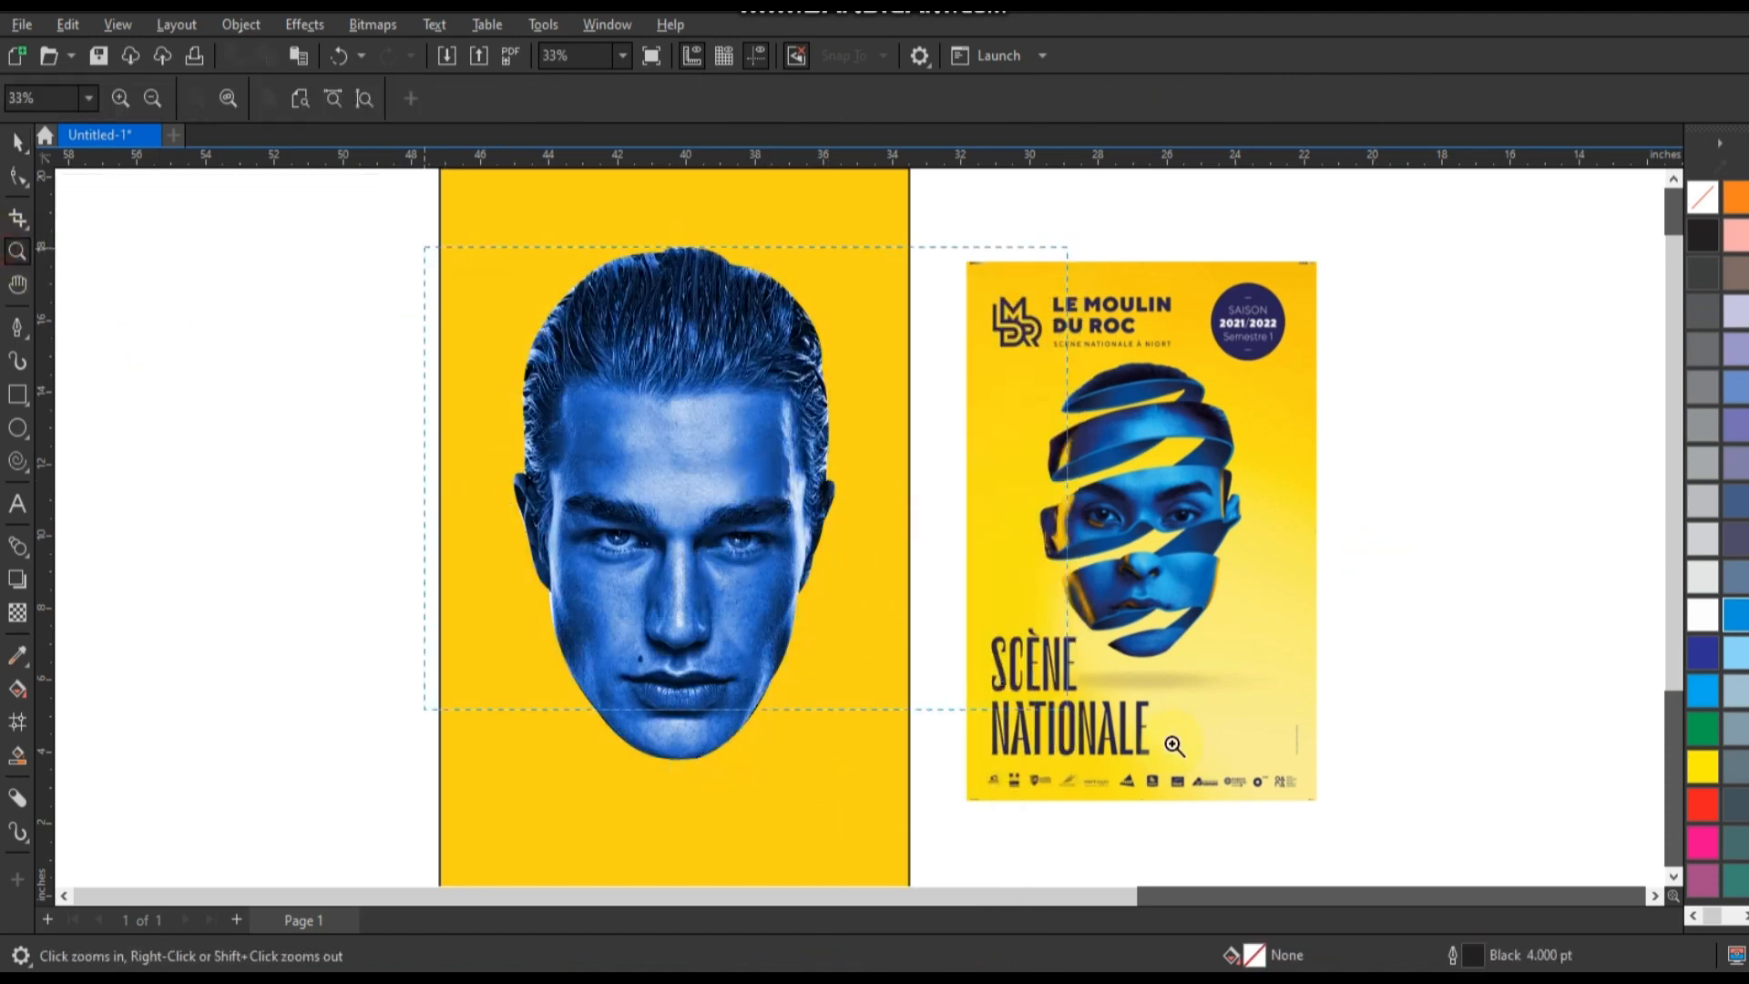
pyautogui.moveTo(1297, 765); pyautogui.dragTo(1297, 765)
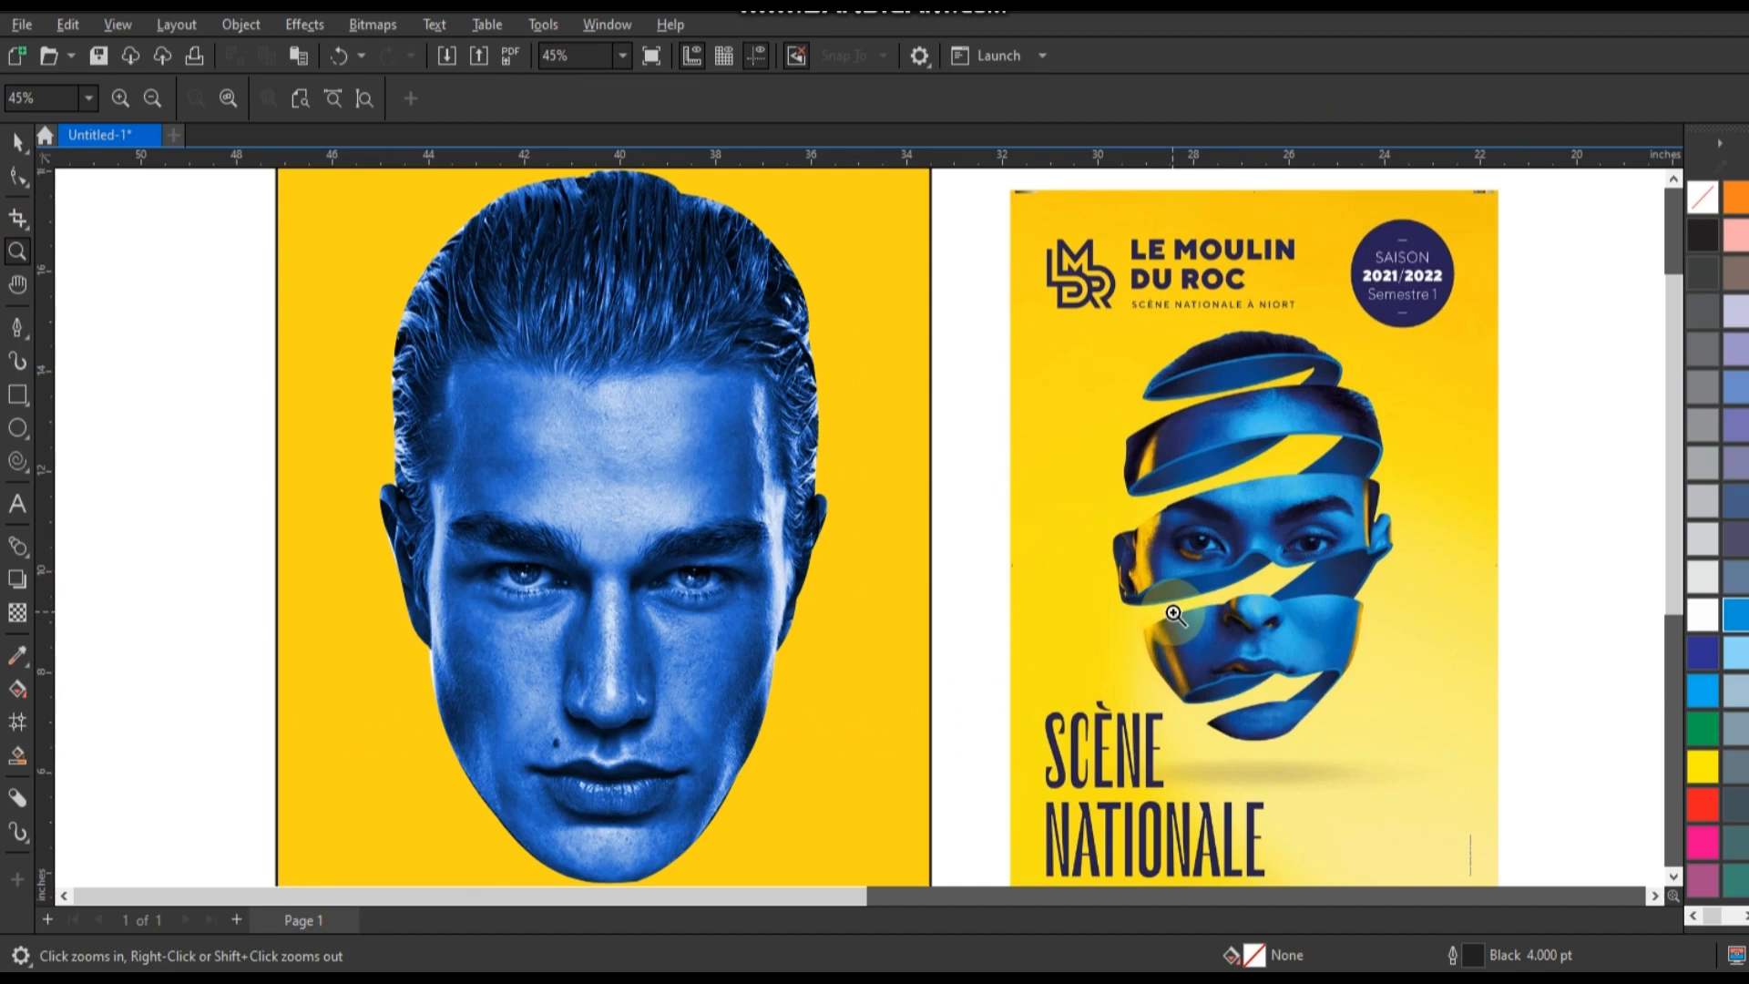
pyautogui.click(29, 338)
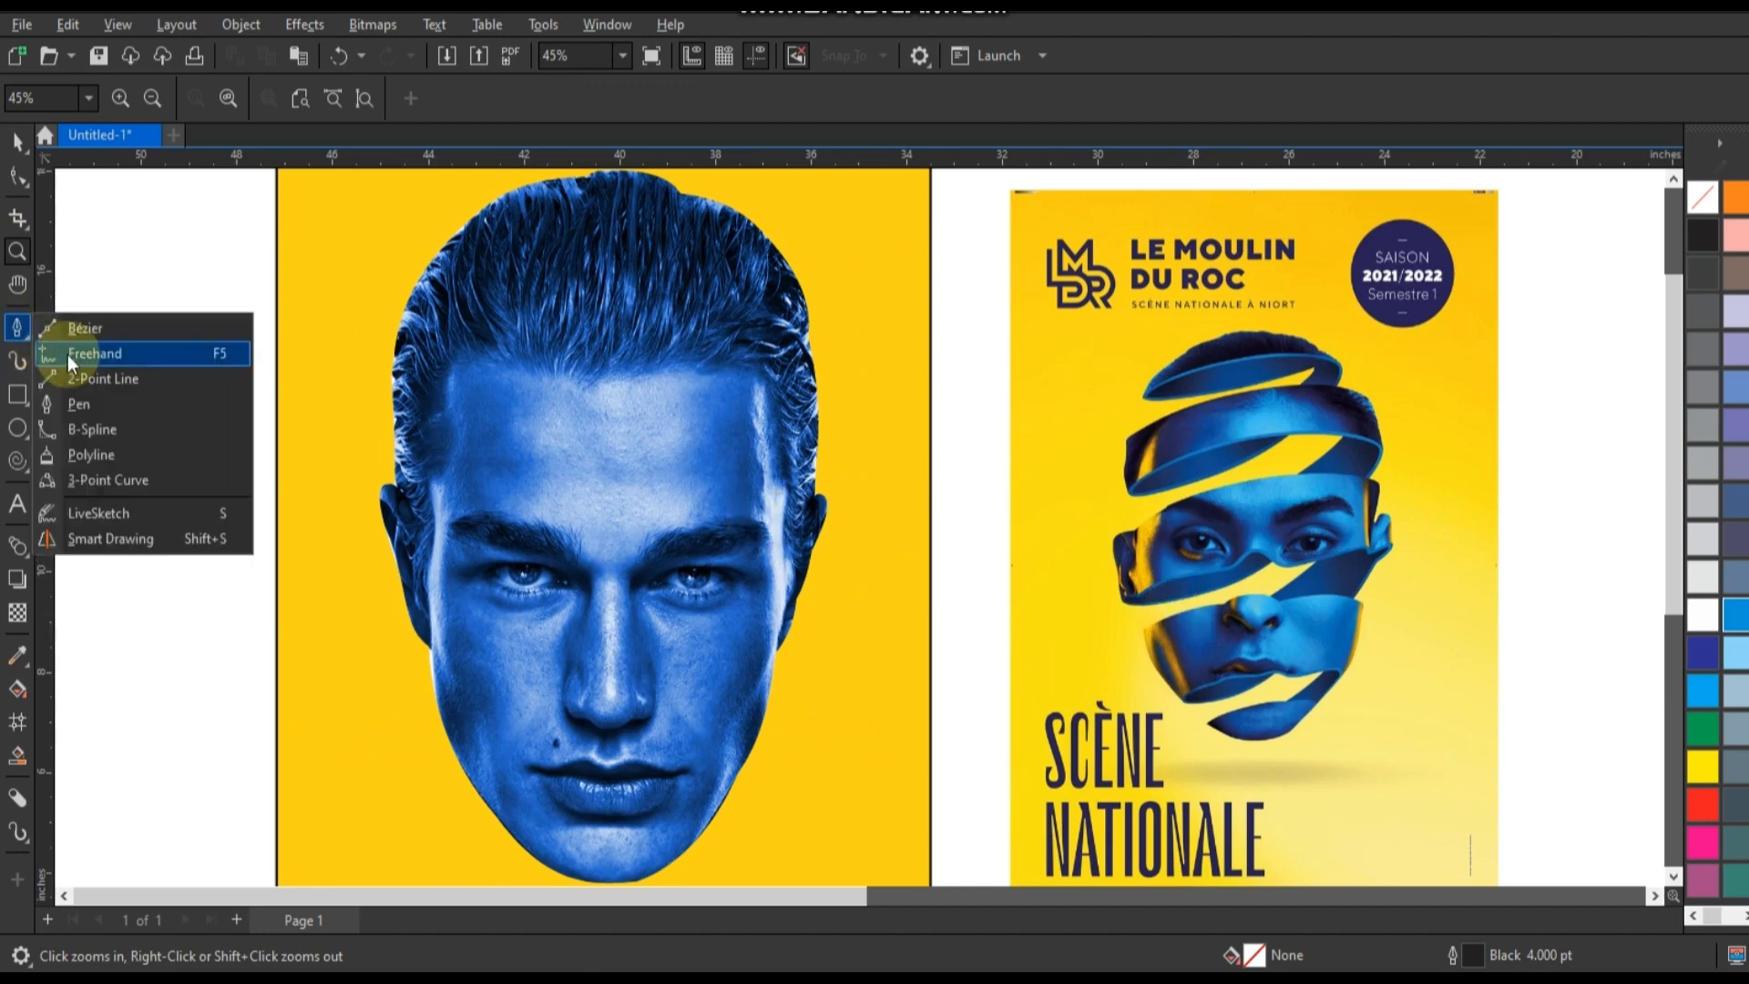
pyautogui.click(82, 352)
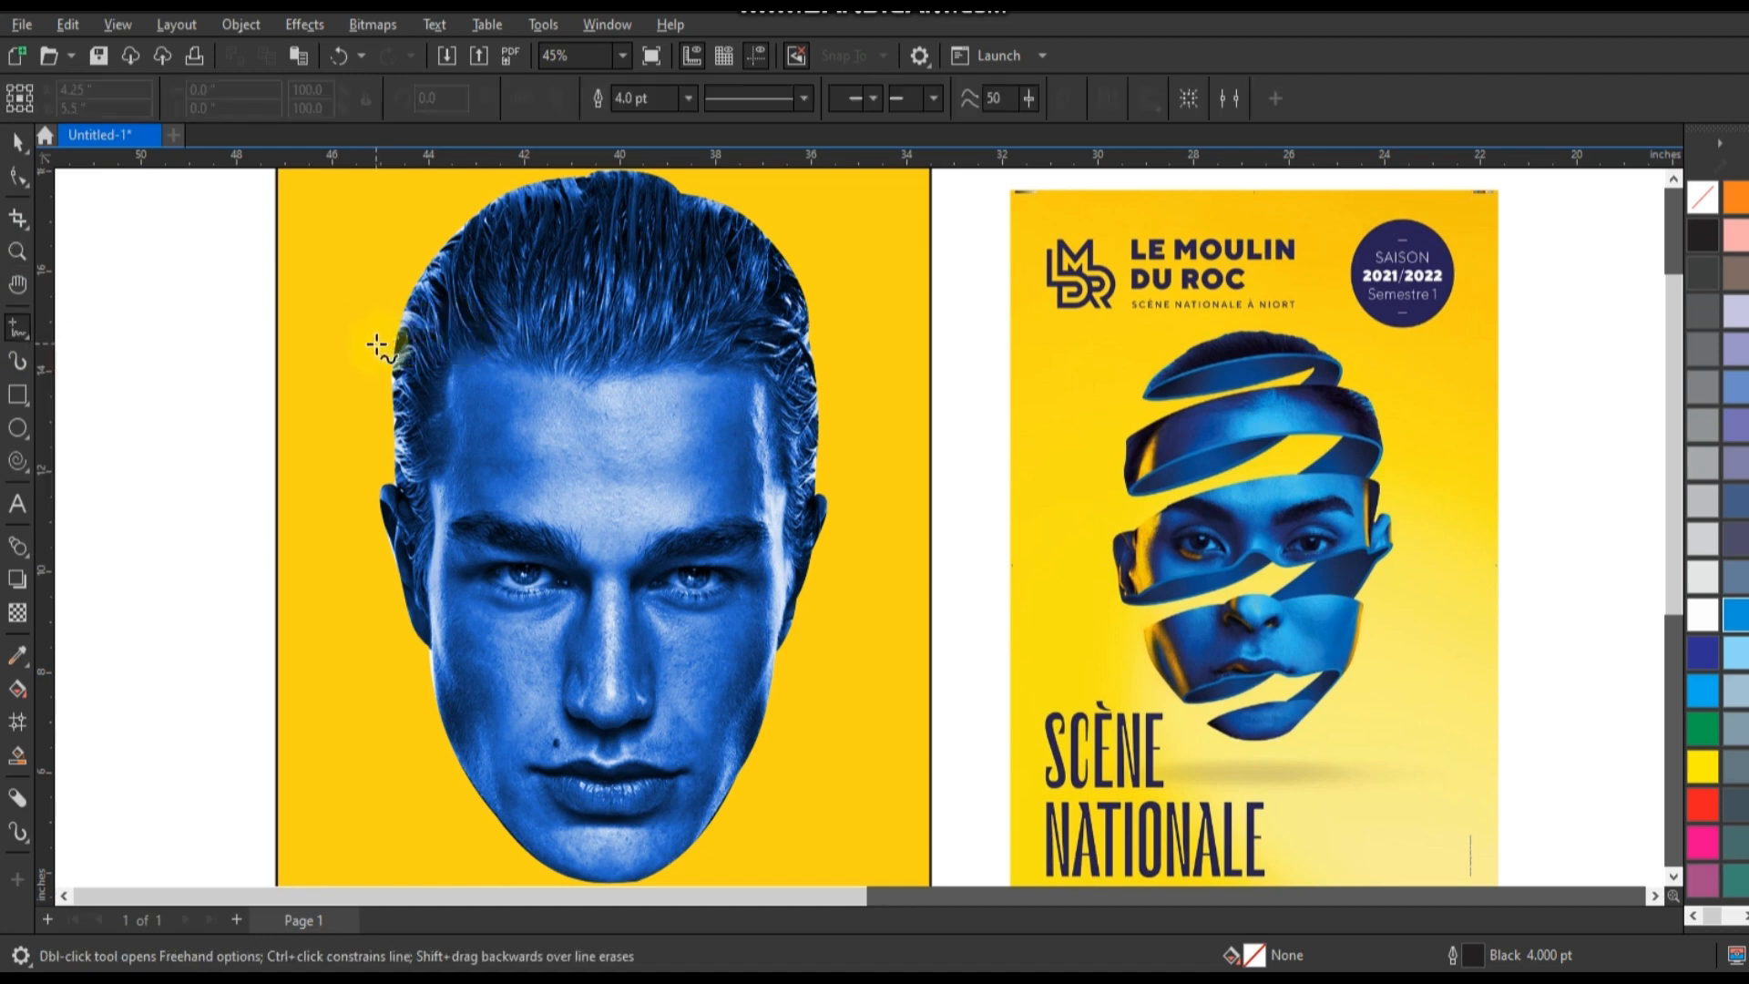
pyautogui.click(375, 347)
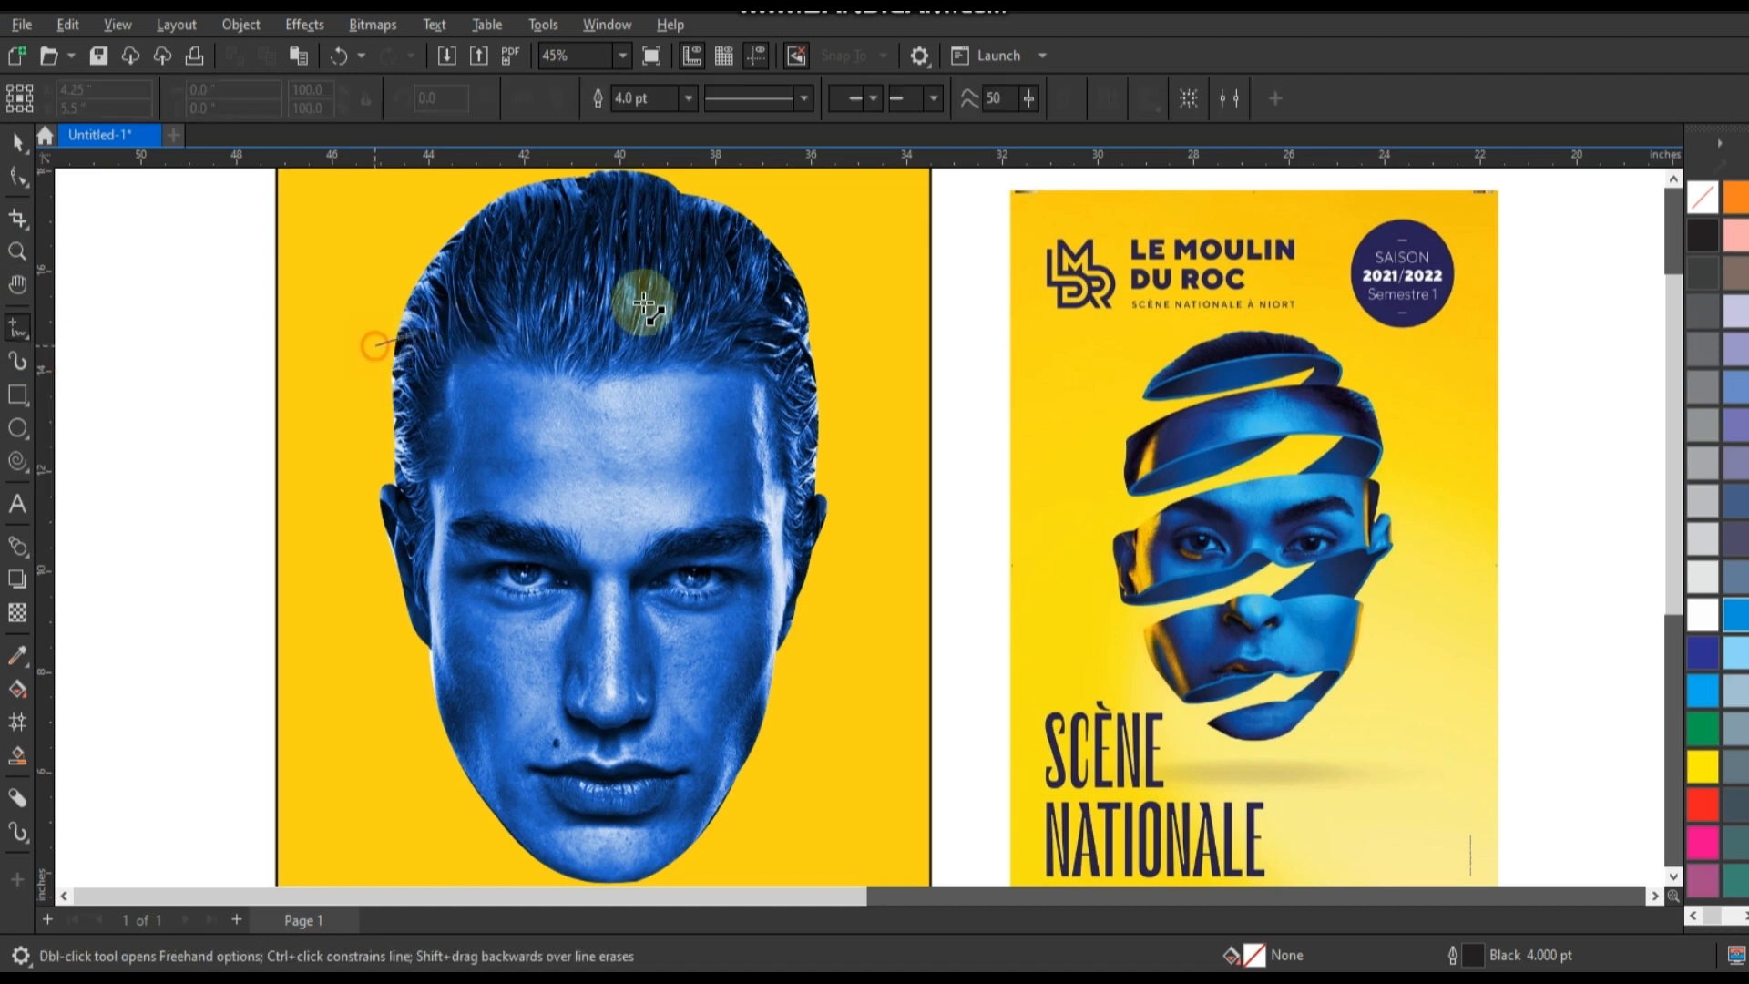
pyautogui.click(831, 302)
pyautogui.click(688, 98)
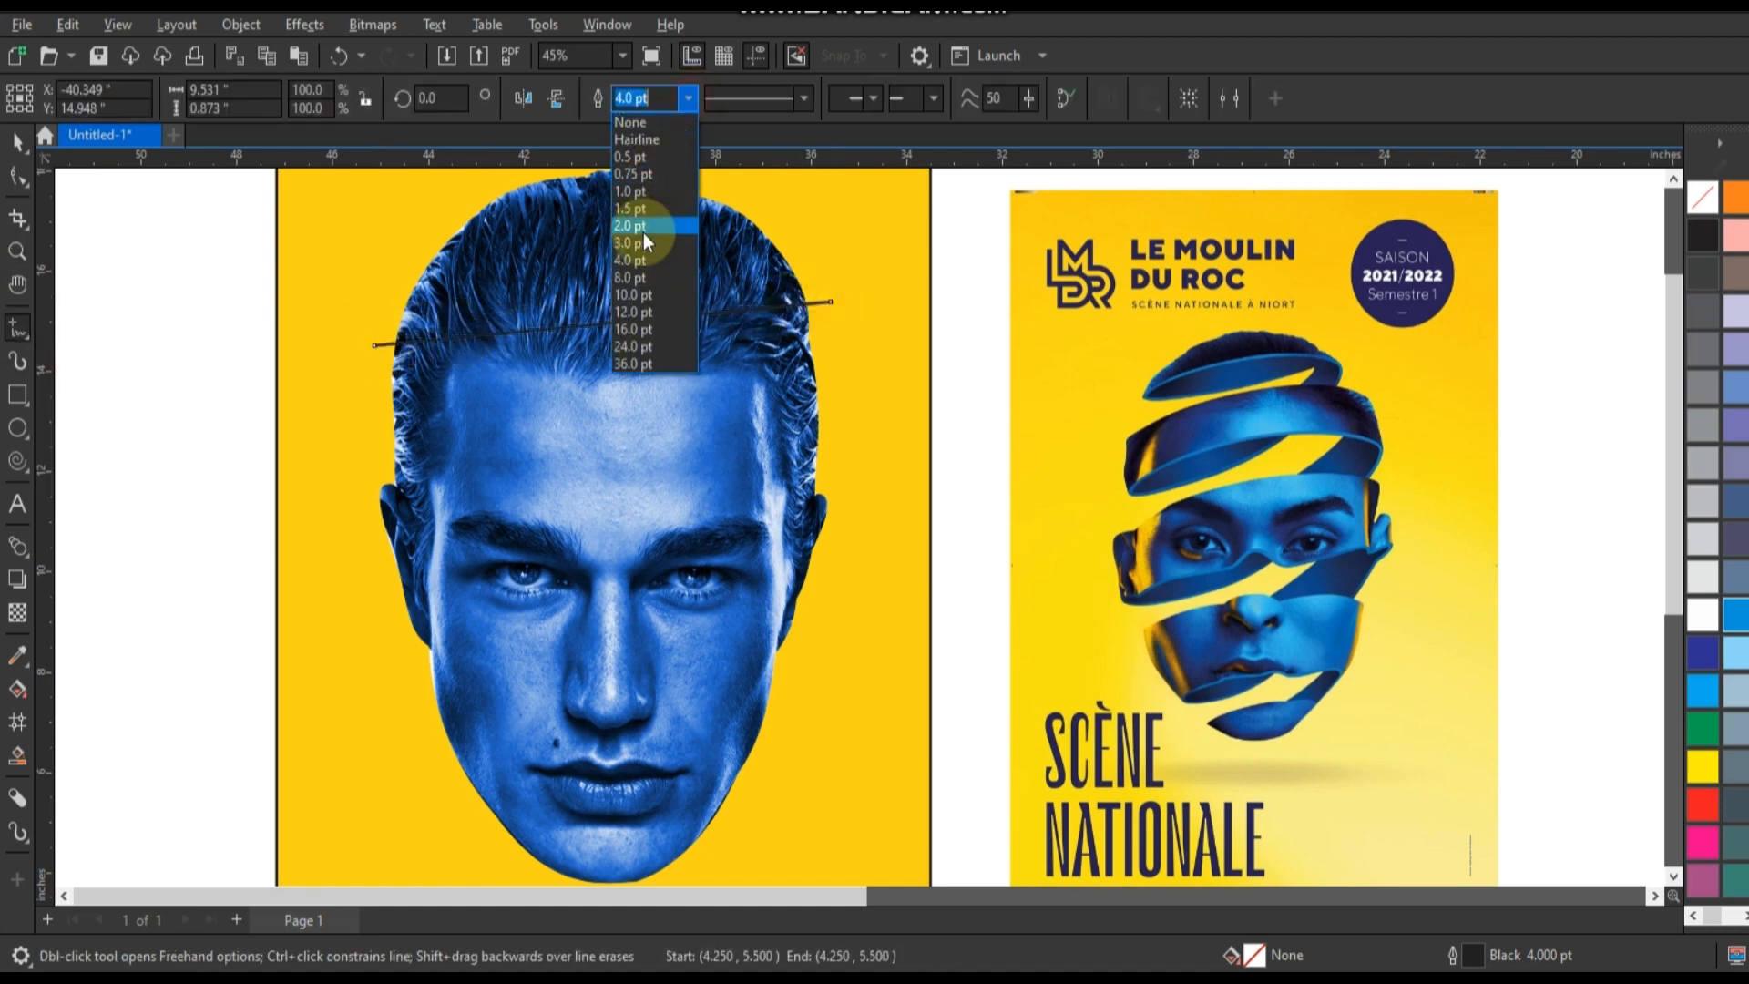
pyautogui.click(637, 275)
# Colour the line white and duplicate it down the face to make eight parallel slanted lines from hair to chin.
pyautogui.click(17, 143)
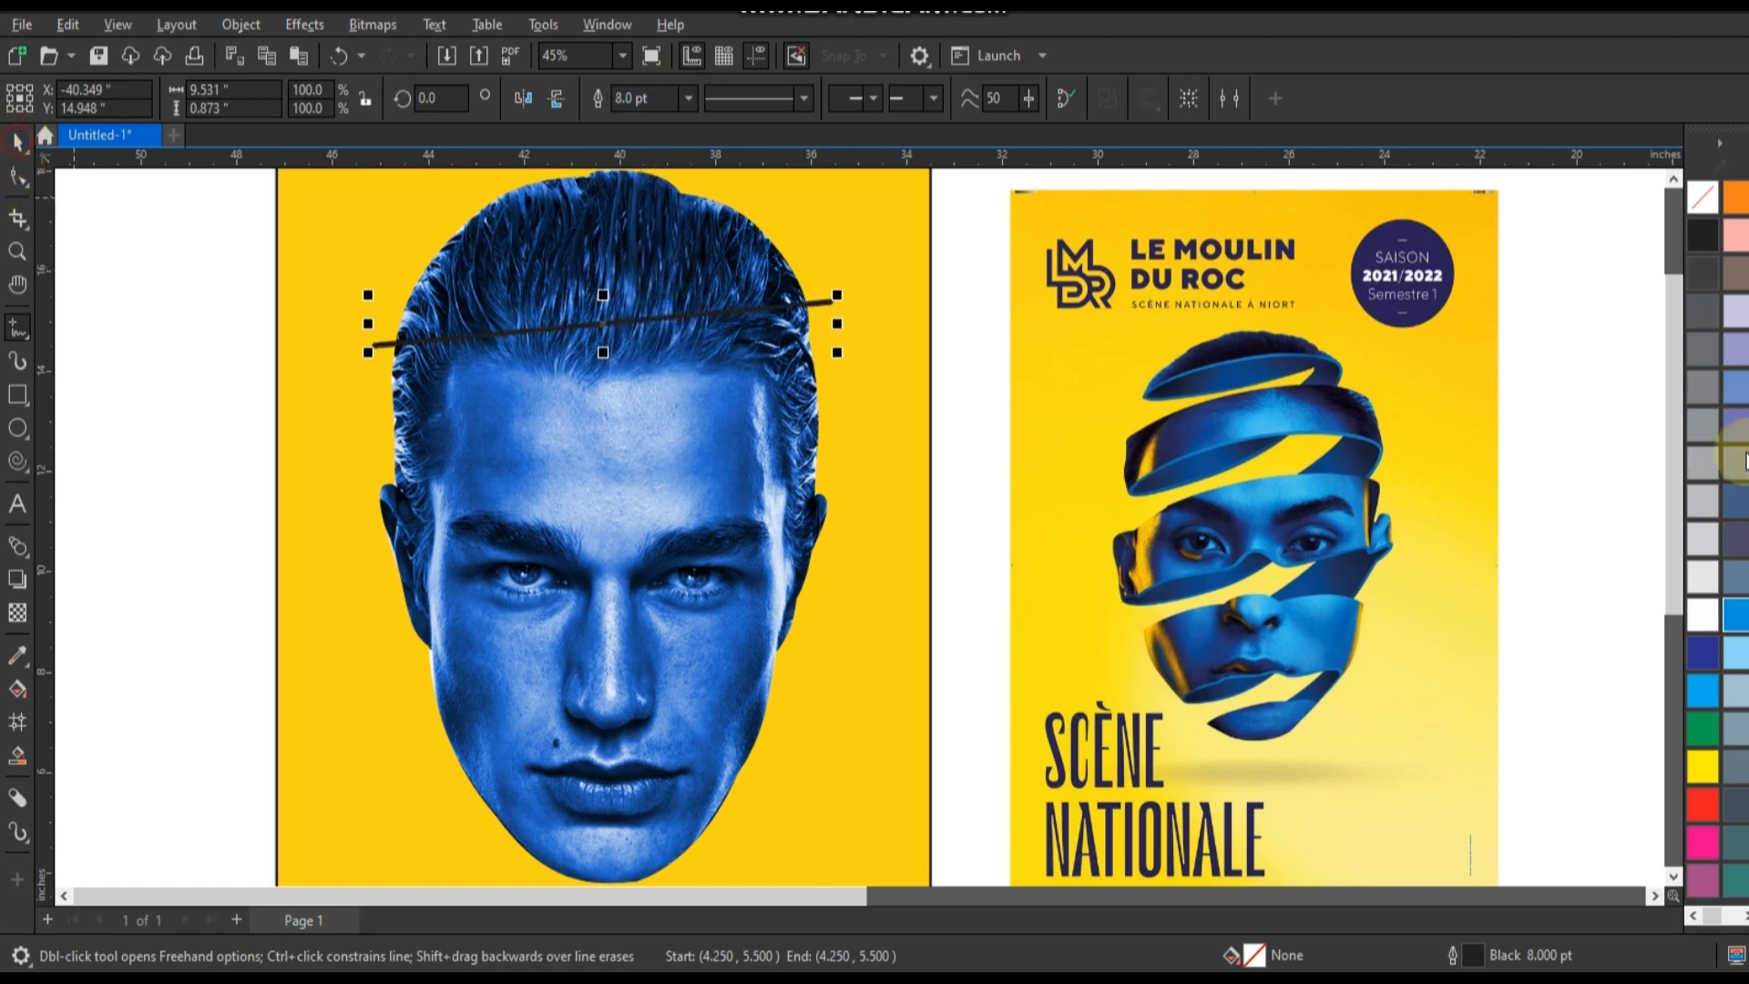
pyautogui.moveTo(1696, 615); pyautogui.dragTo(608, 315)
pyautogui.moveTo(607, 348); pyautogui.dragTo(631, 795)
pyautogui.moveTo(633, 735); pyautogui.dragTo(636, 814)
pyautogui.moveTo(643, 597); pyautogui.dragTo(653, 513)
pyautogui.scroll(-2, 652, 512)
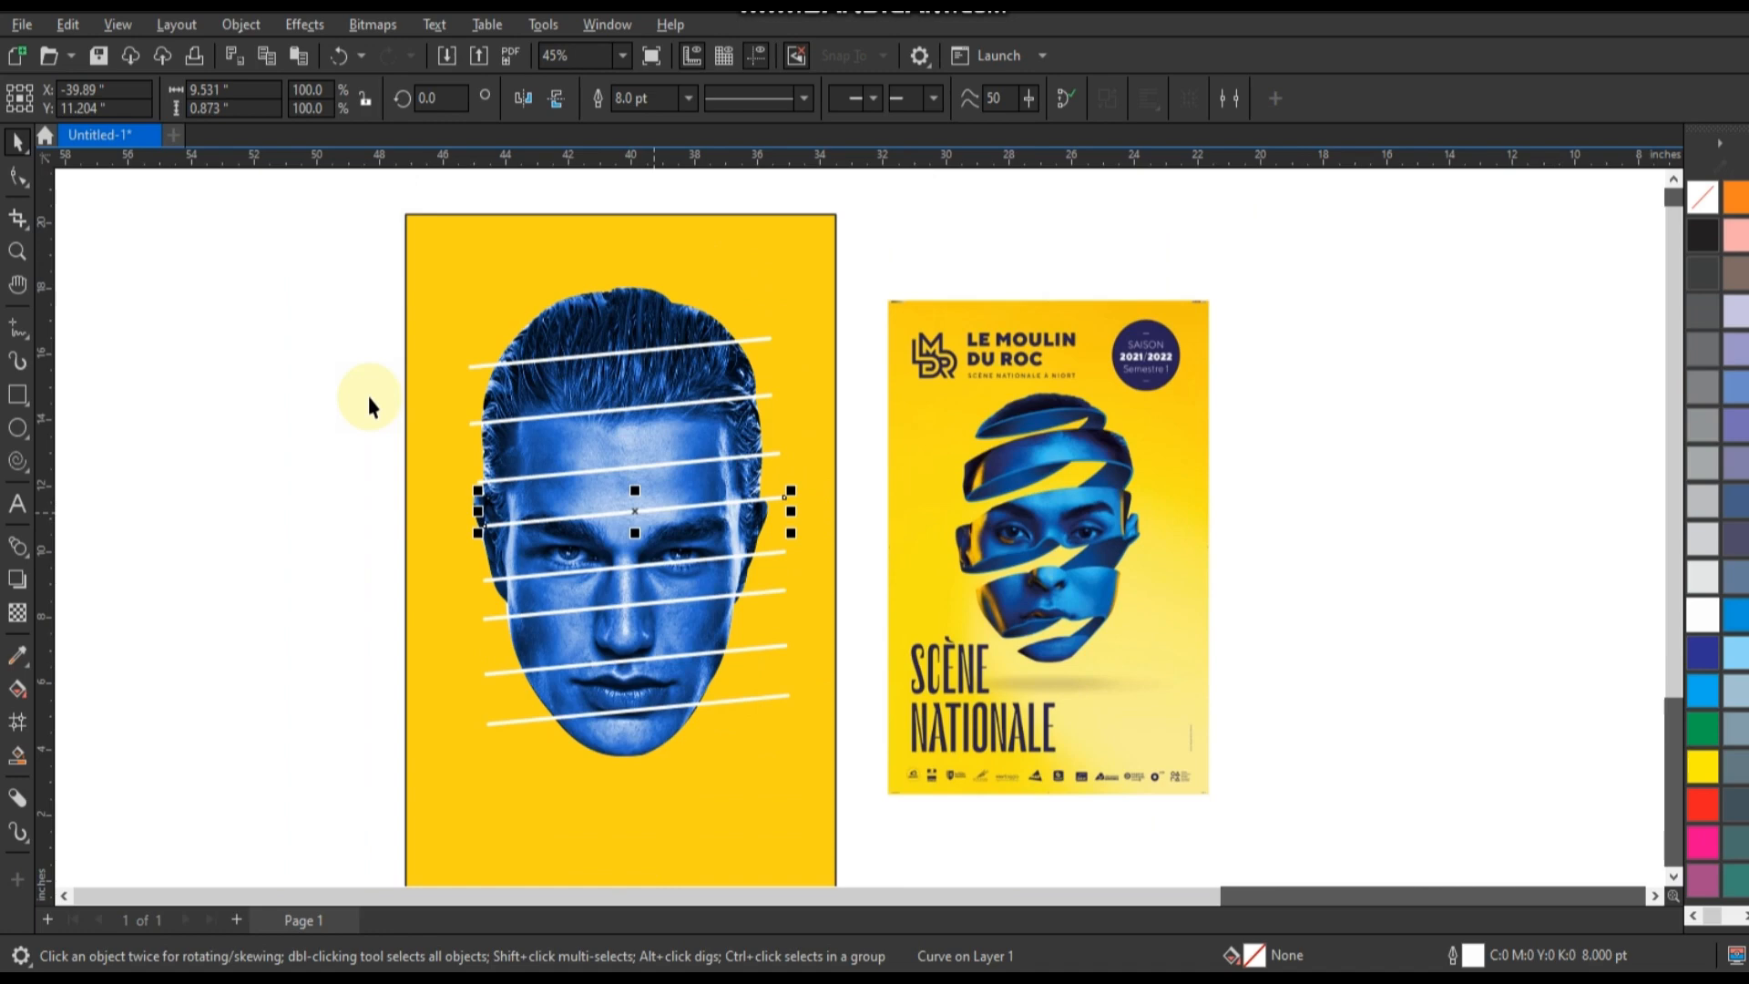
# Stretch all eight white lines outward on both sides to about 11.07 inches wide and combine them into one curve.
pyautogui.moveTo(333, 321); pyautogui.dragTo(804, 745)
pyautogui.moveTo(465, 534); pyautogui.dragTo(450, 533)
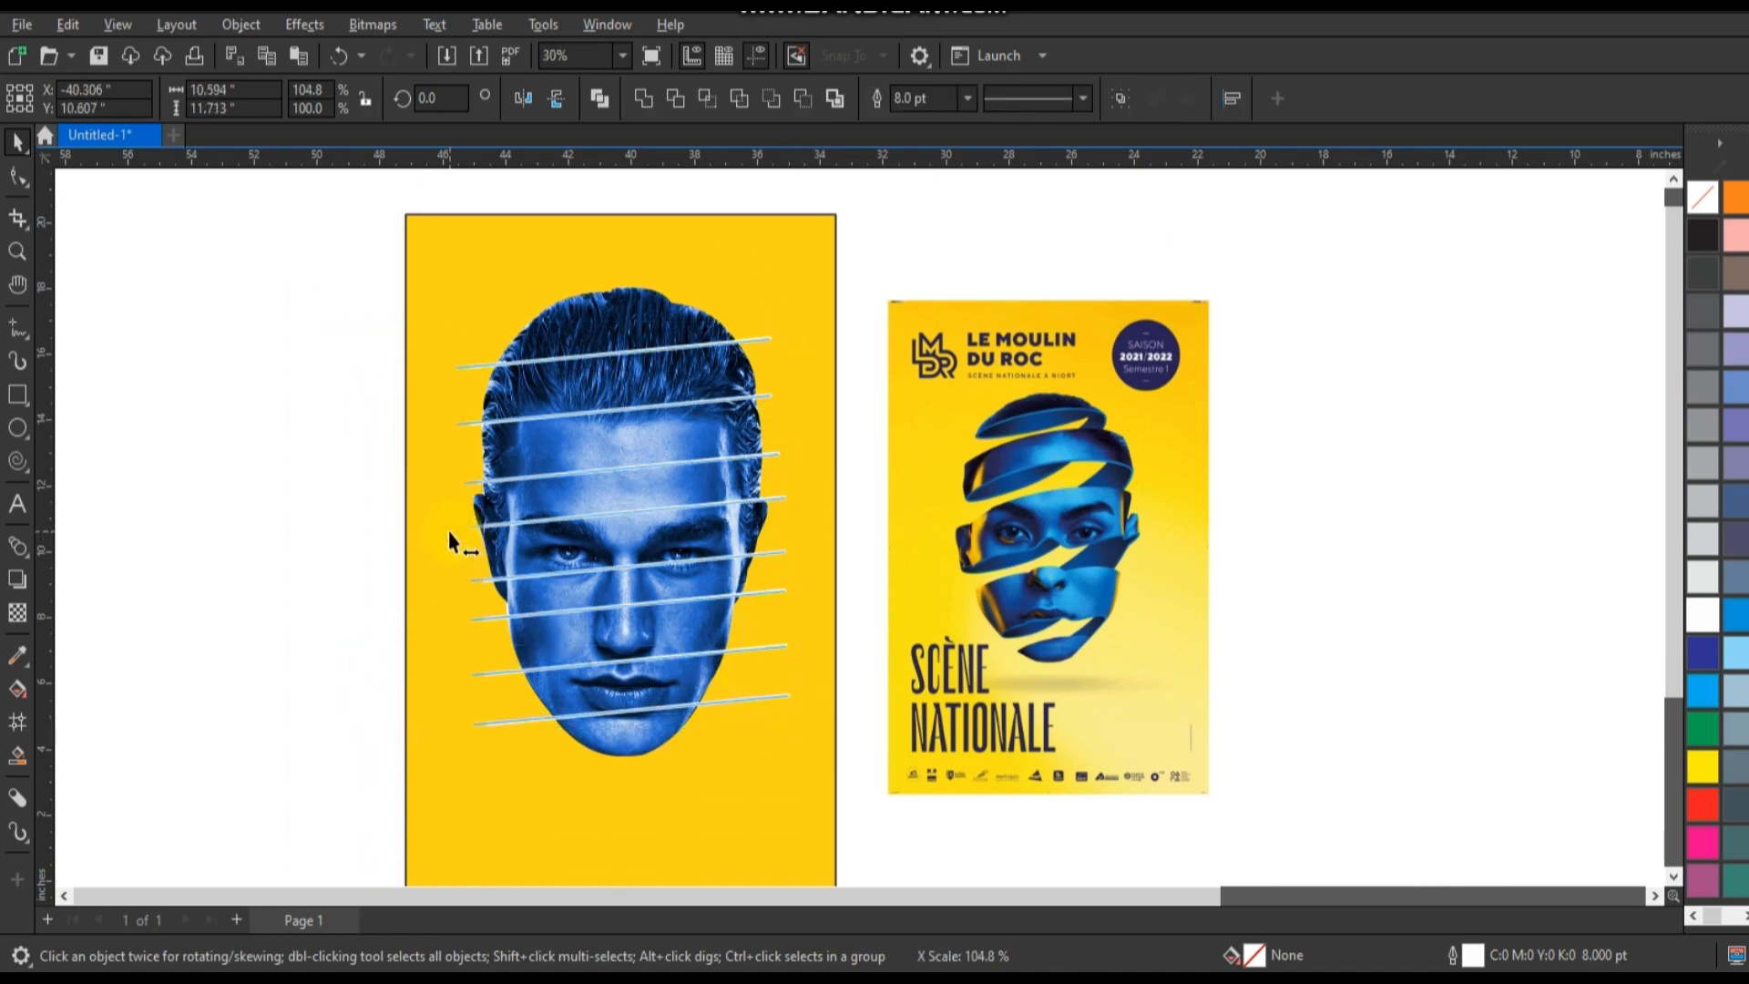
pyautogui.moveTo(794, 530); pyautogui.dragTo(805, 532)
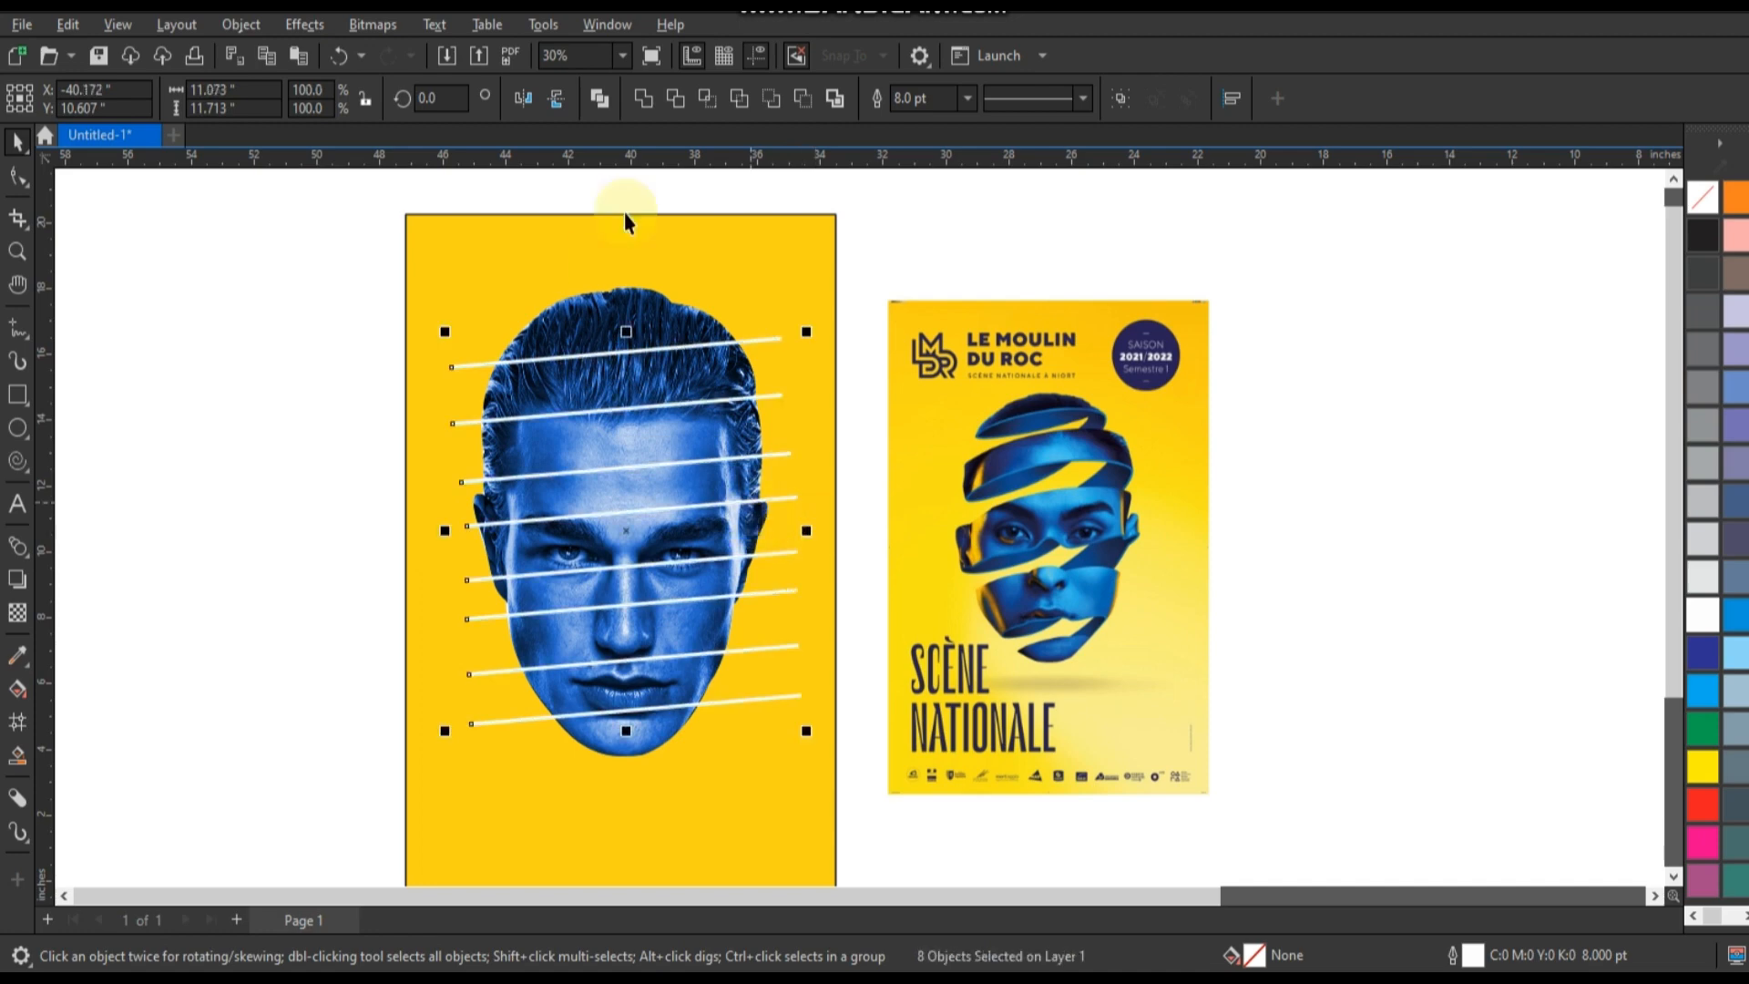
pyautogui.click(599, 98)
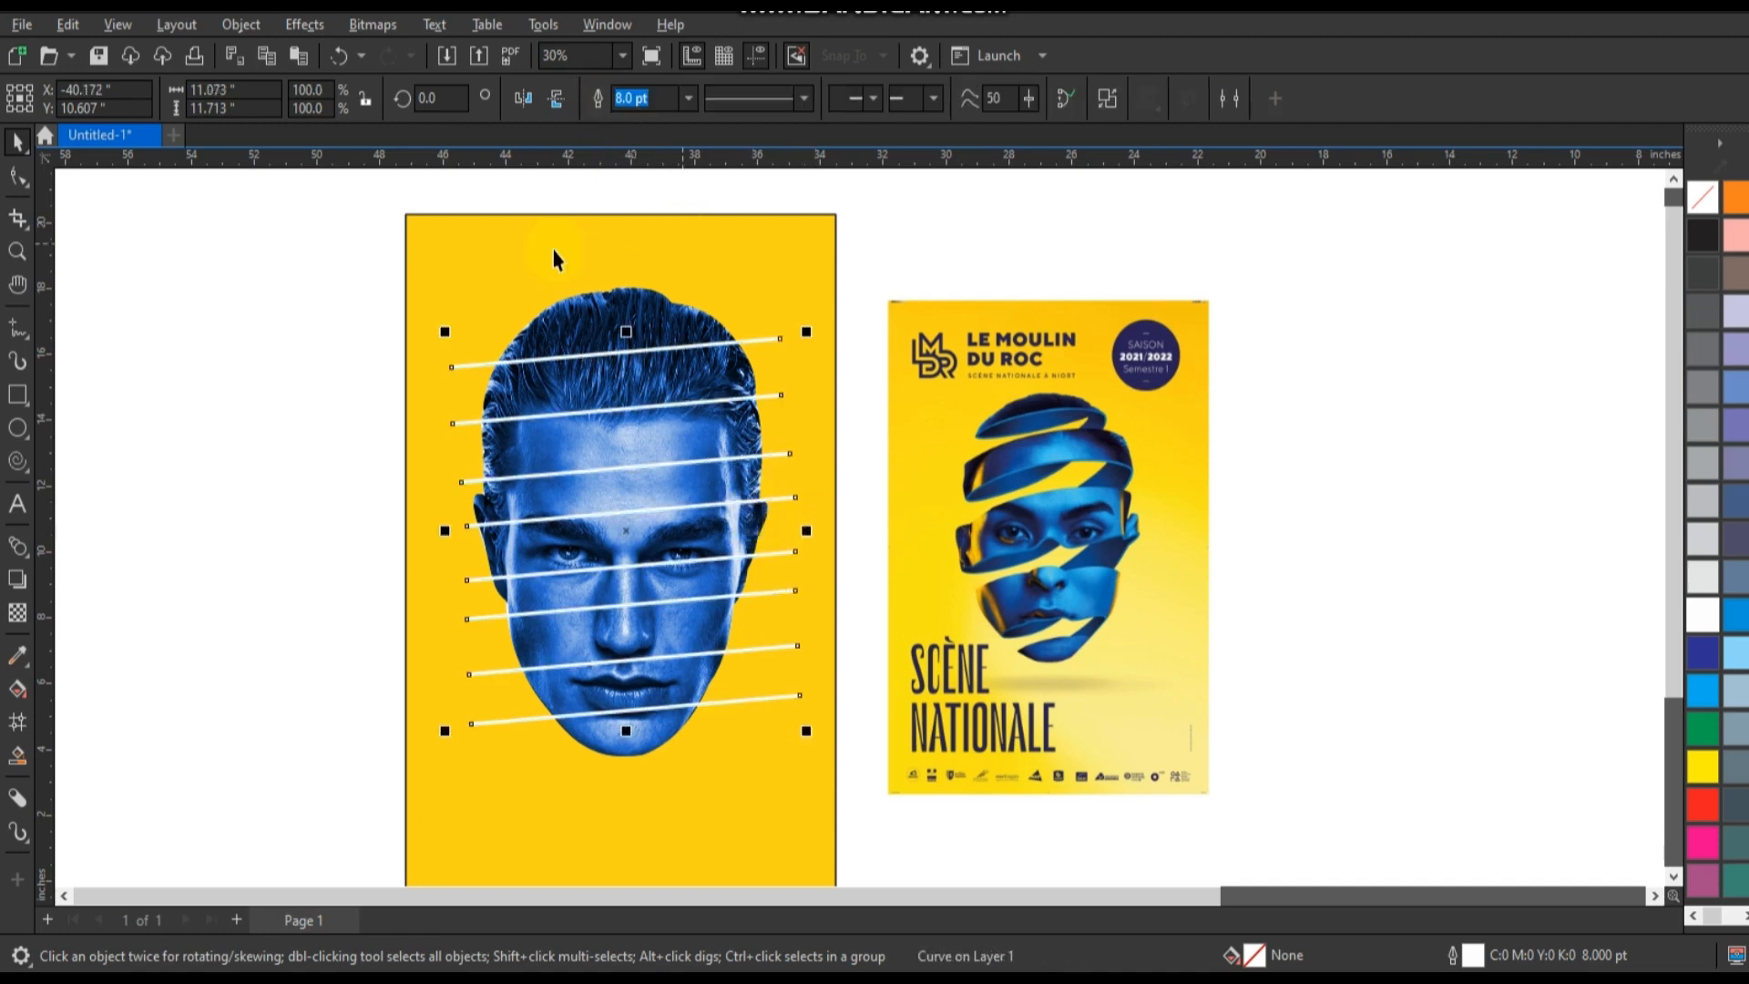
pyautogui.click(16, 260)
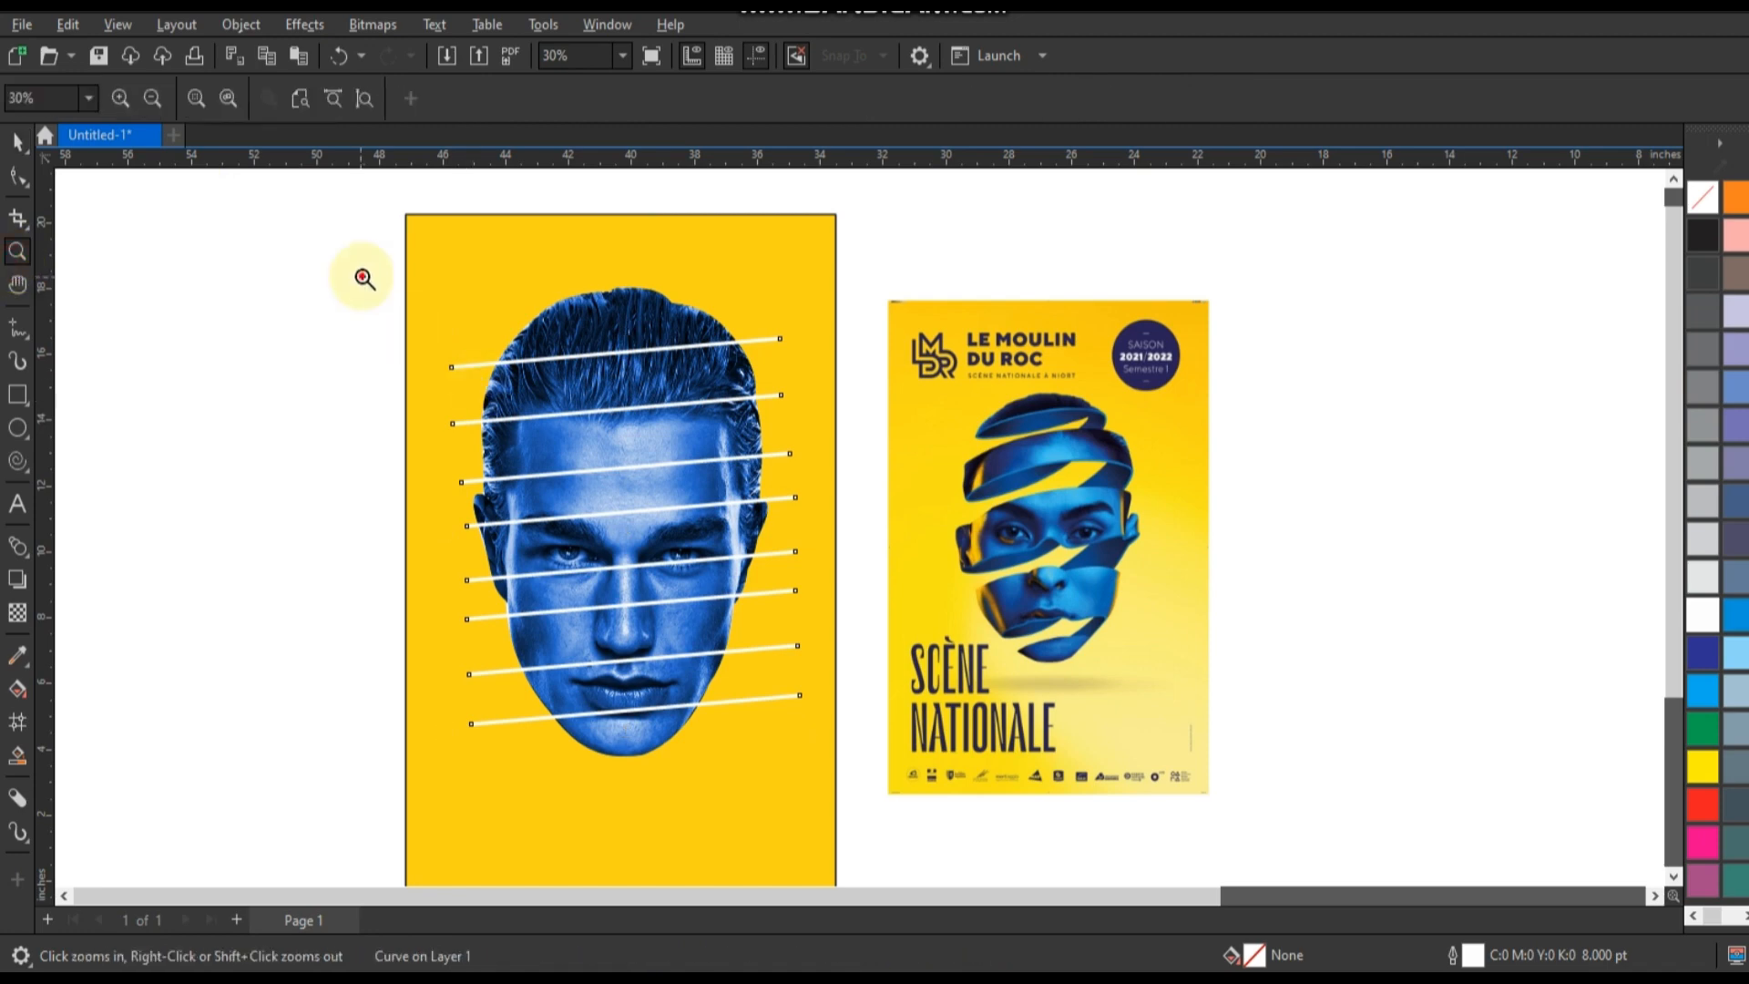
# Select all nodes of the eight combined white lines and convert their segments to curves.
pyautogui.moveTo(363, 277); pyautogui.dragTo(1242, 767)
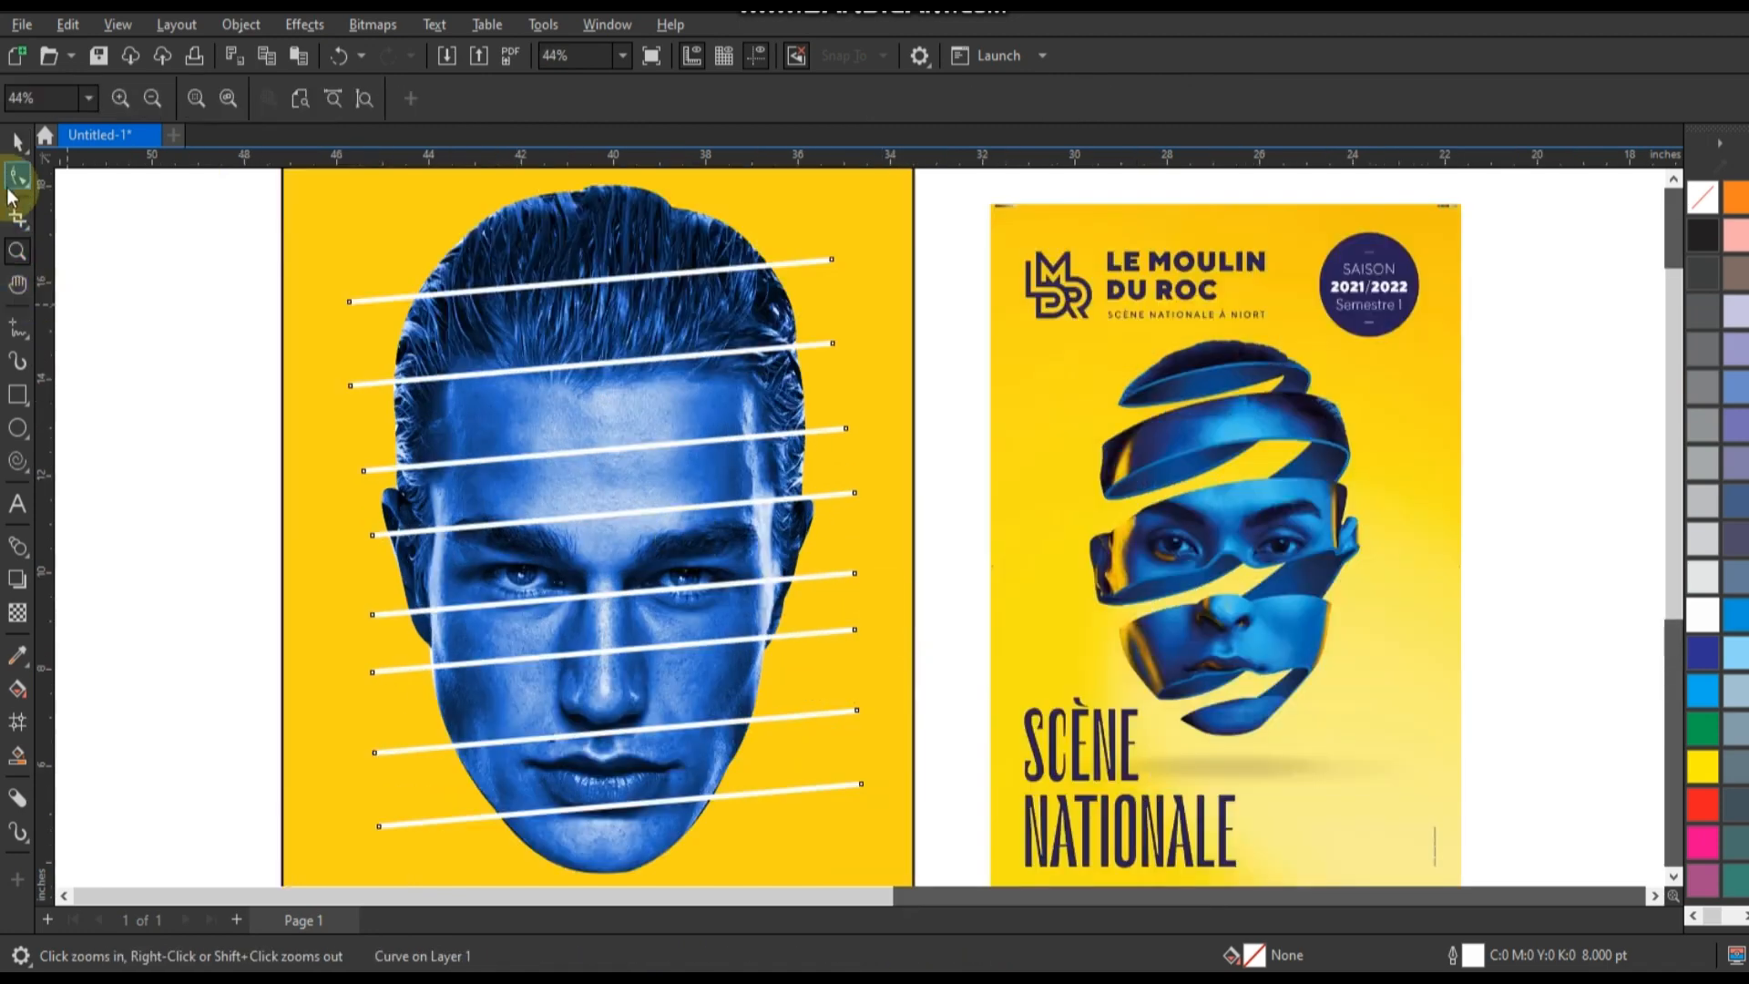
pyautogui.click(18, 176)
pyautogui.moveTo(310, 217); pyautogui.dragTo(898, 833)
pyautogui.click(334, 98)
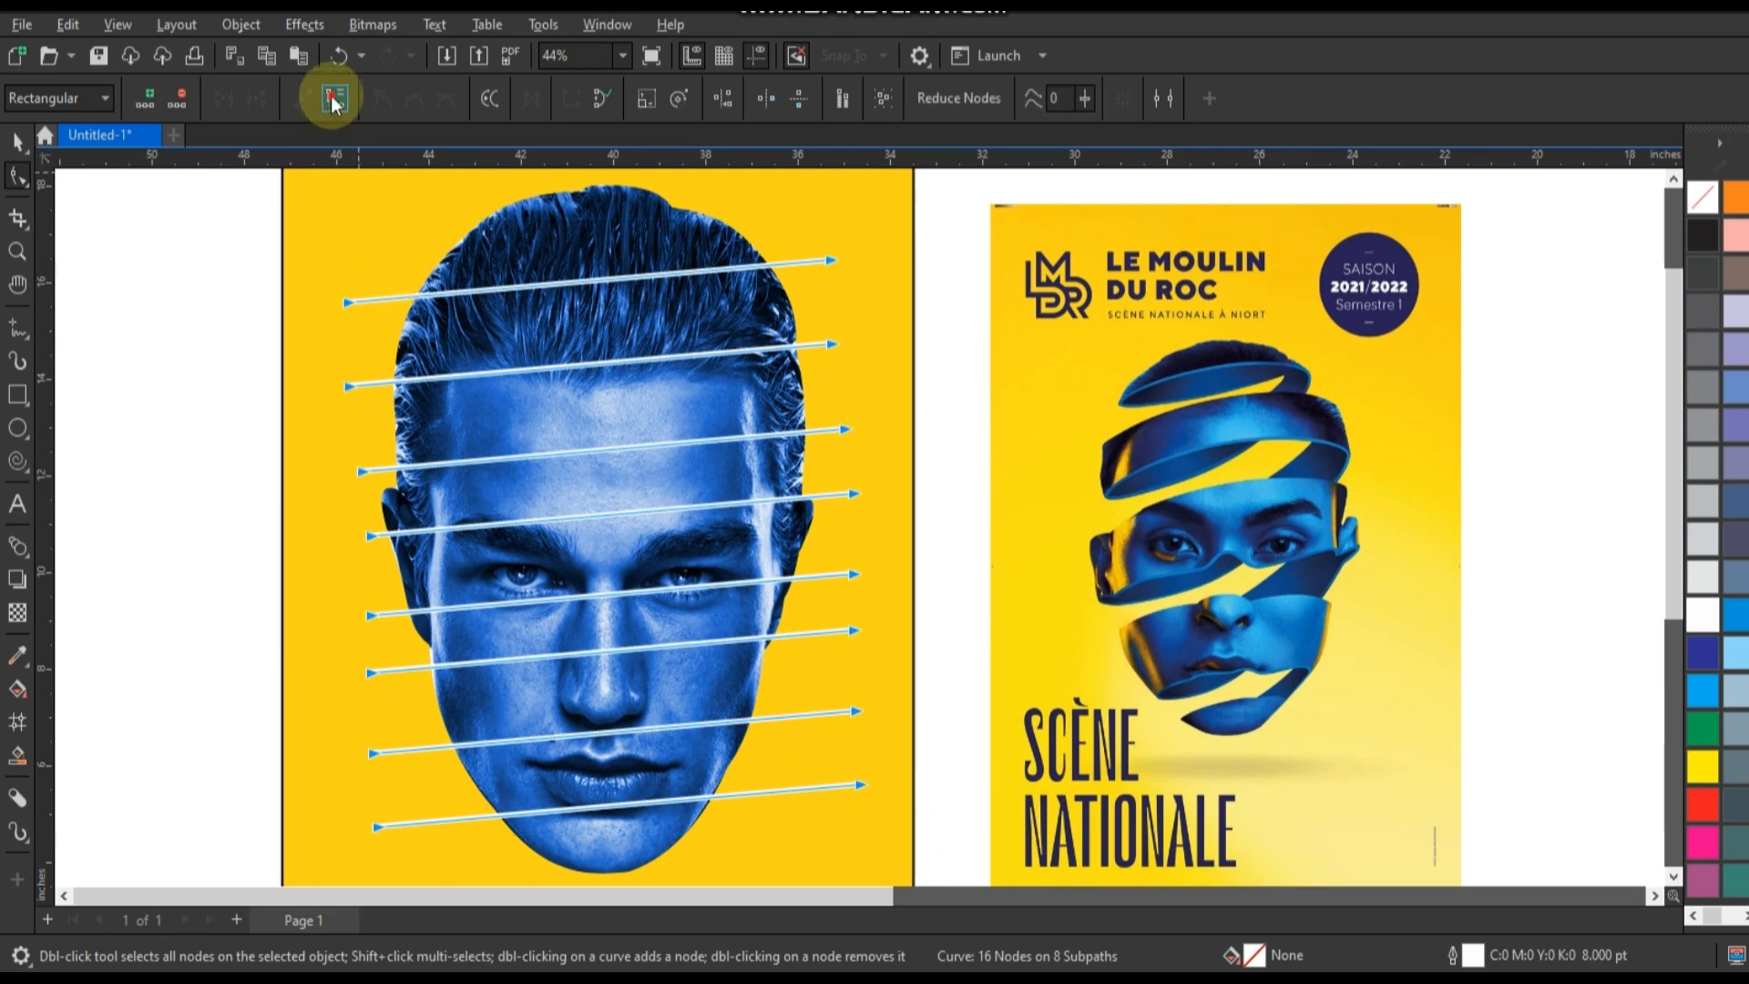
# Bend the topmost line into an upward arch across the hair and lower its left end to the edge of the head.
pyautogui.click(592, 299)
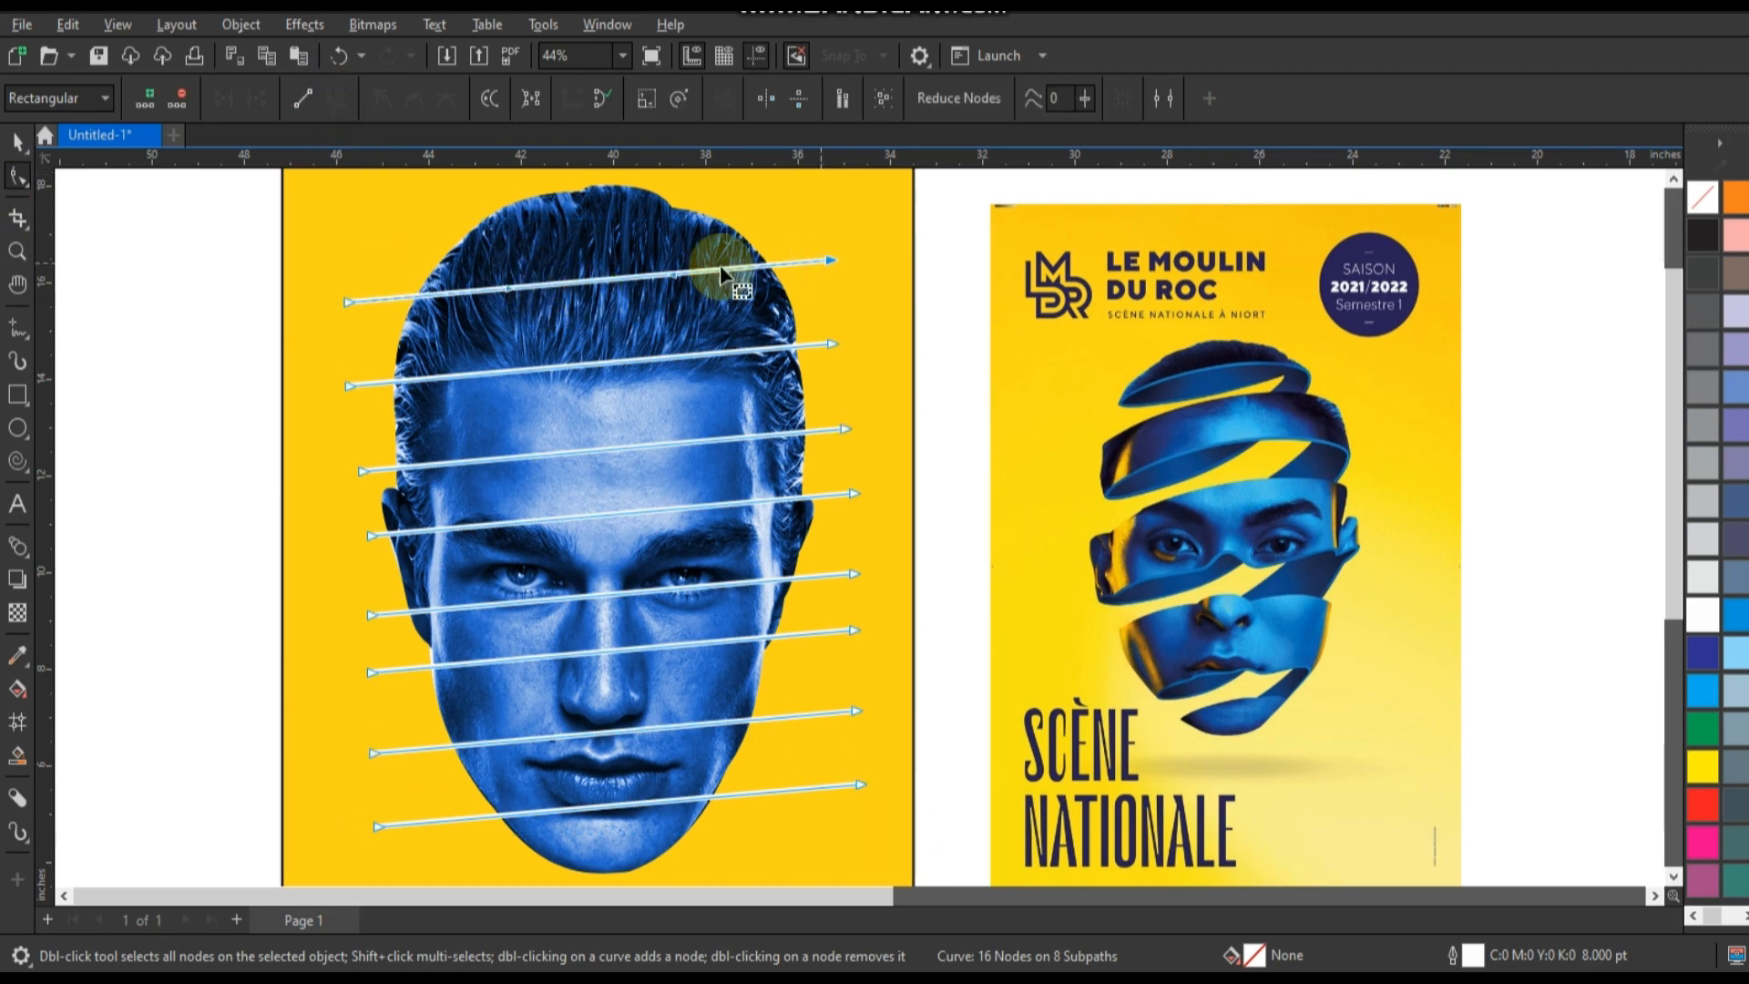
pyautogui.moveTo(665, 271); pyautogui.dragTo(654, 215)
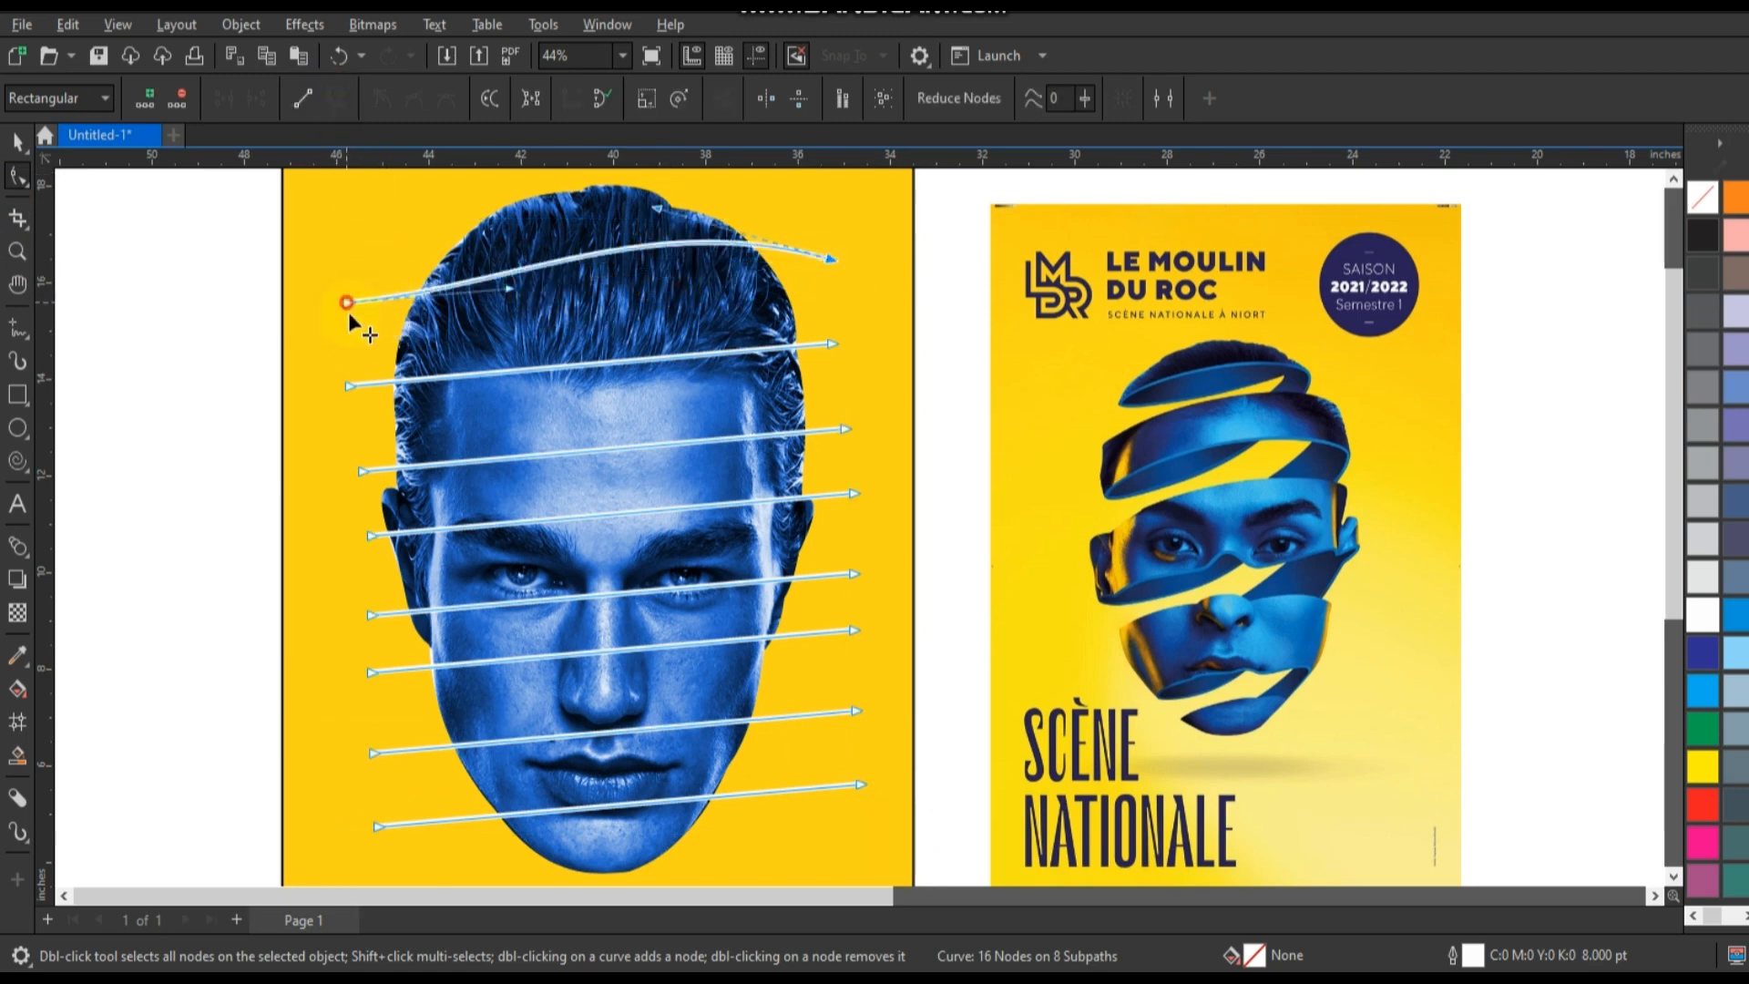
pyautogui.moveTo(346, 301); pyautogui.dragTo(358, 336)
pyautogui.moveTo(521, 322); pyautogui.dragTo(468, 227)
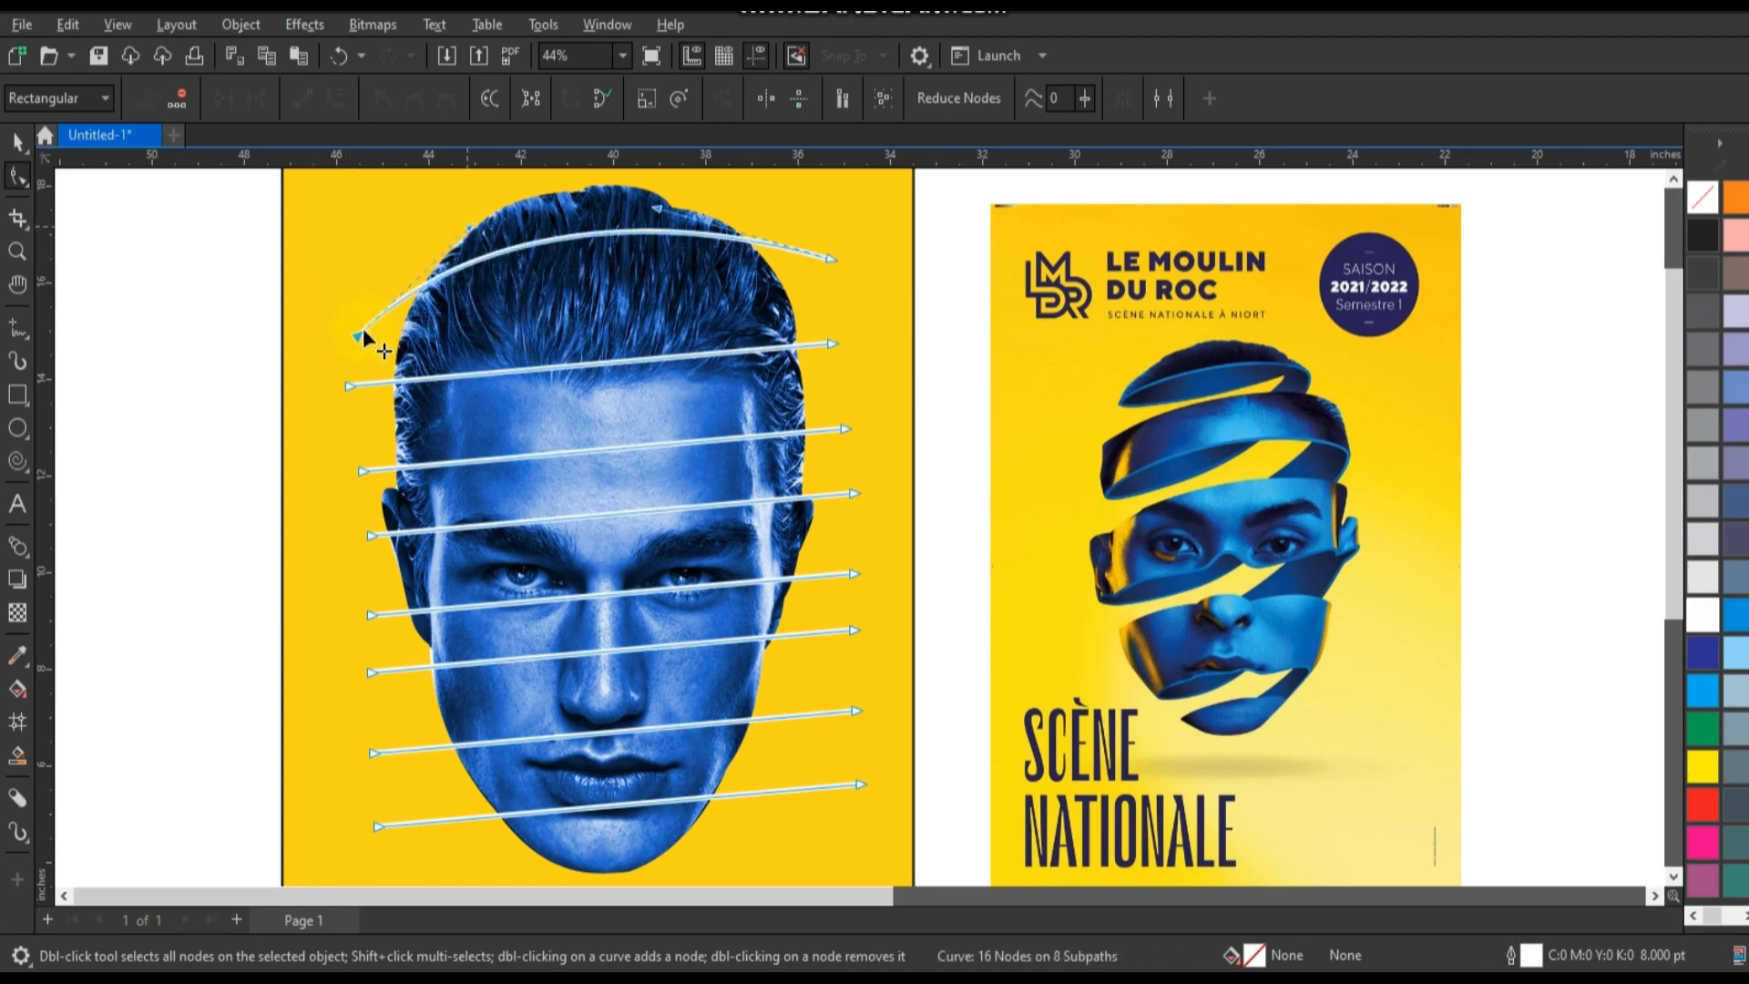
pyautogui.moveTo(354, 335); pyautogui.dragTo(374, 364)
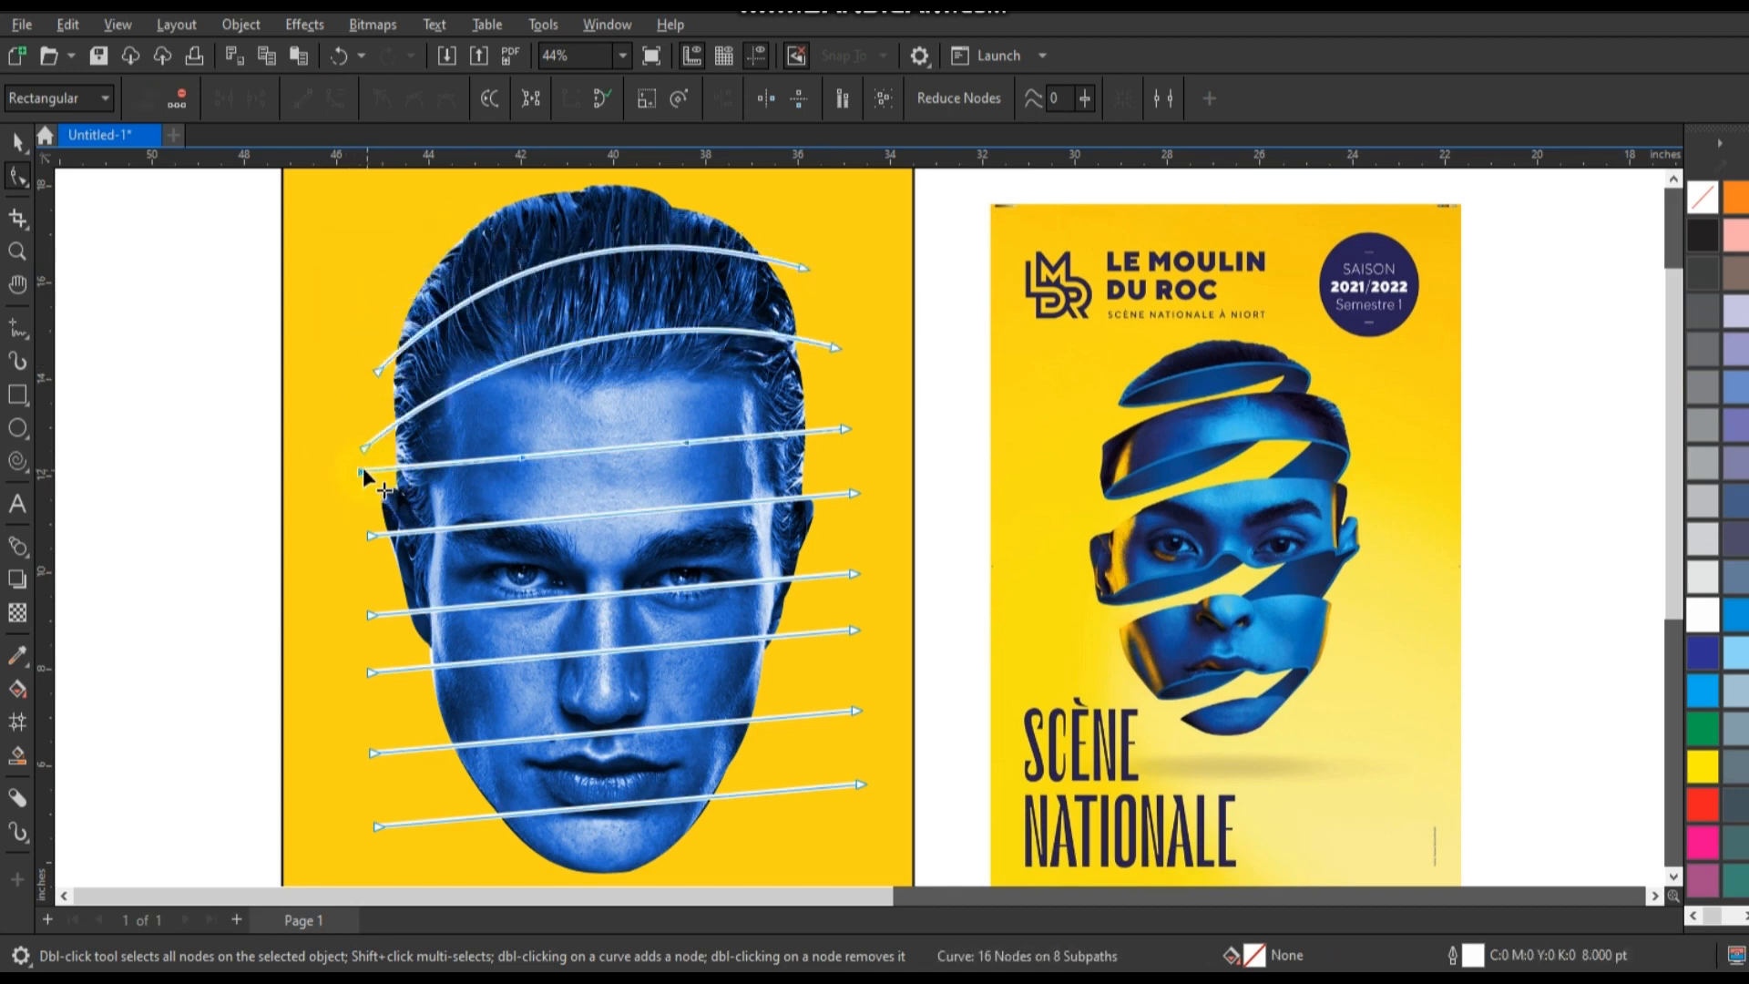
# Lower the left end of the third line and bend it into an upward arch across the forehead.
pyautogui.moveTo(363, 470); pyautogui.dragTo(357, 496)
pyautogui.moveTo(520, 479); pyautogui.dragTo(512, 420)
pyautogui.moveTo(676, 446); pyautogui.dragTo(691, 414)
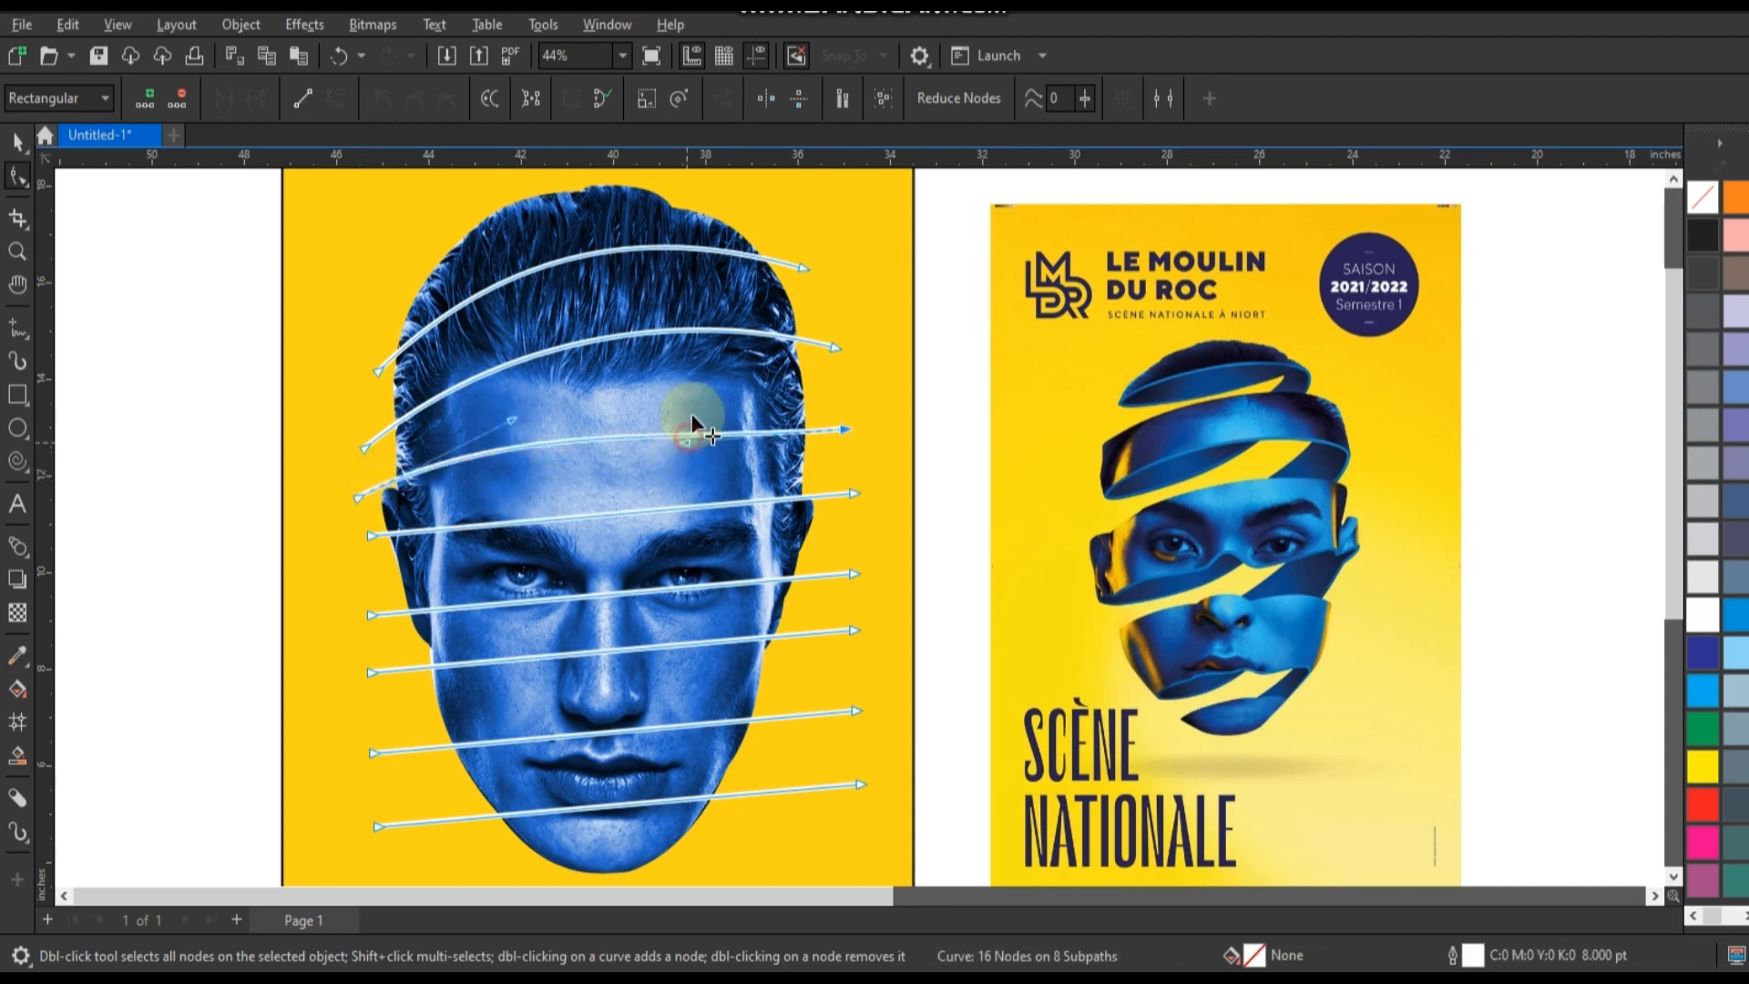
pyautogui.click(384, 507)
pyautogui.moveTo(358, 497); pyautogui.dragTo(356, 520)
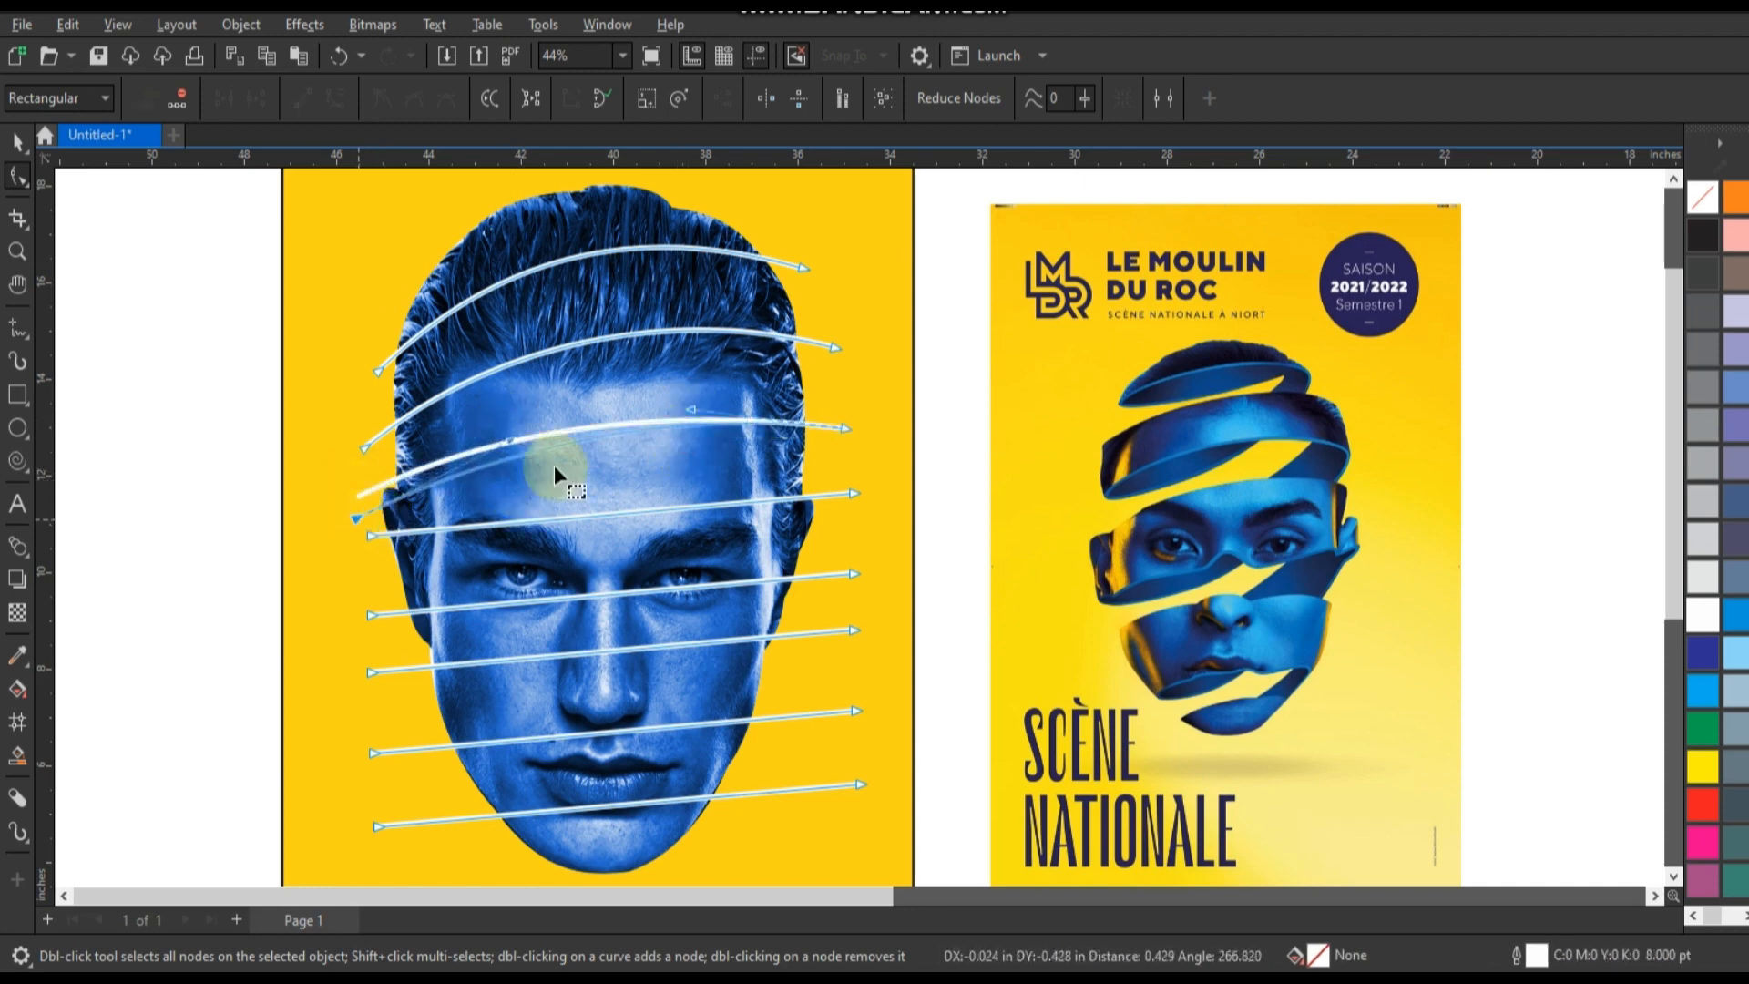
pyautogui.moveTo(507, 429); pyautogui.dragTo(508, 434)
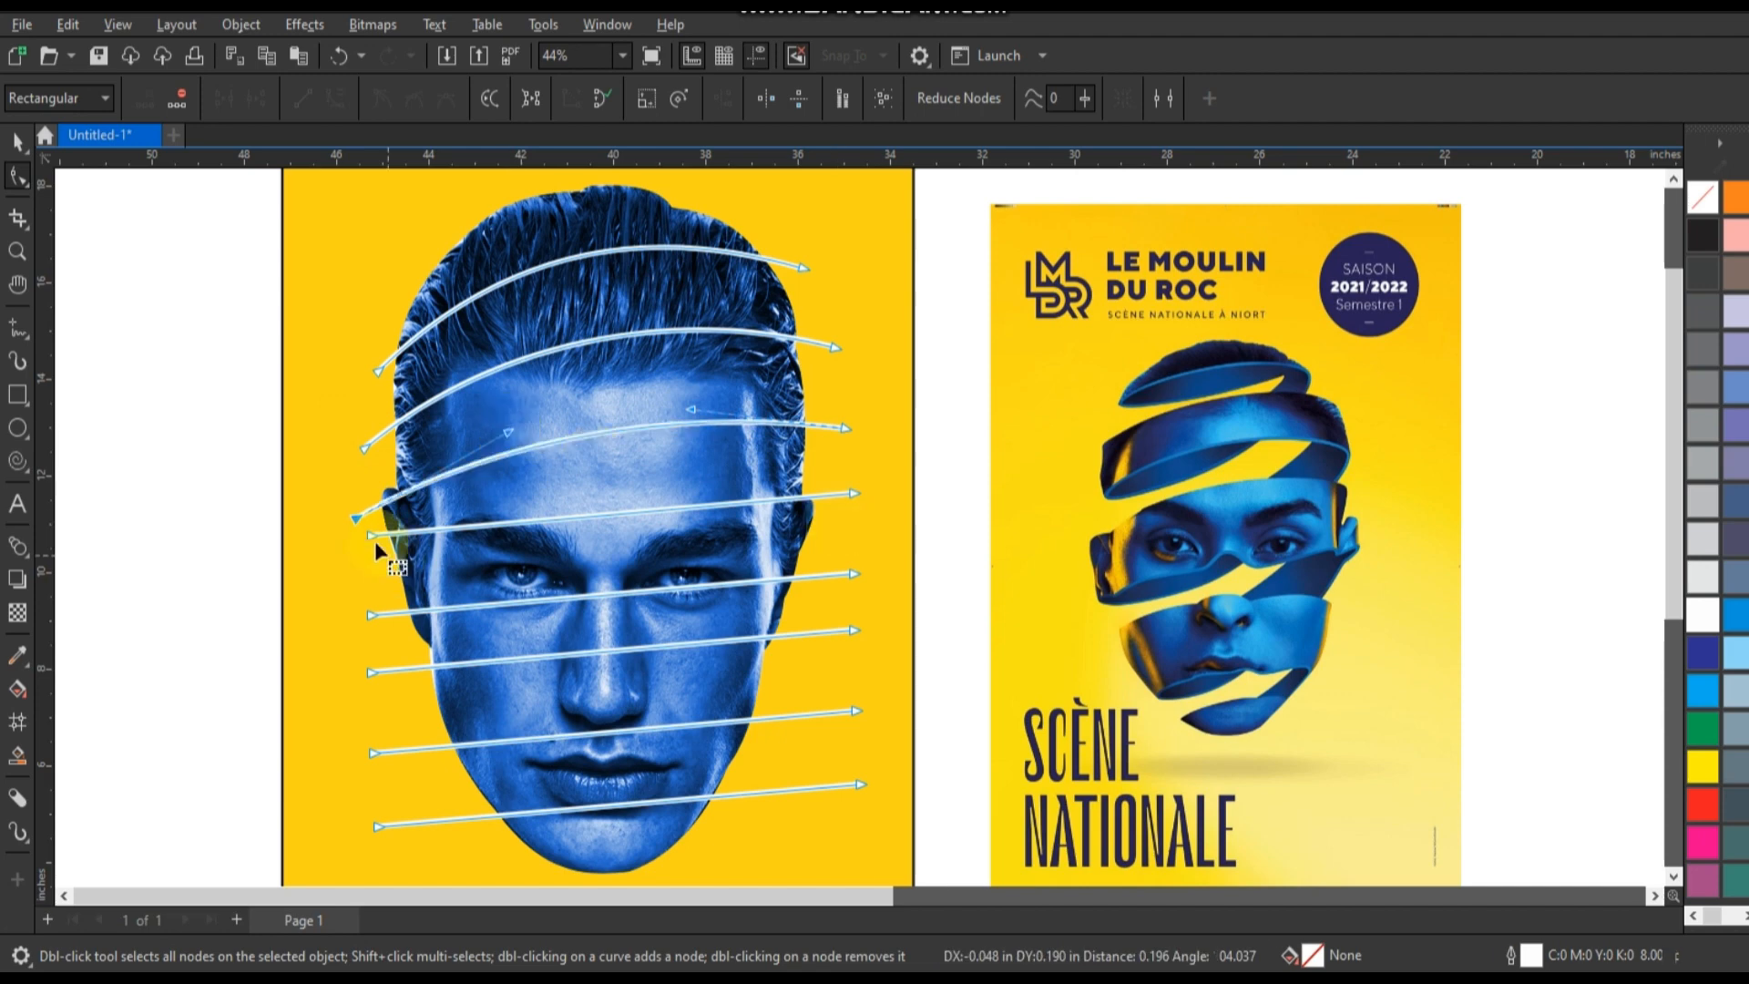
# Lower both ends of the fourth line and bend it into an upward arch over the eyebrows.
pyautogui.moveTo(374, 541); pyautogui.dragTo(368, 577)
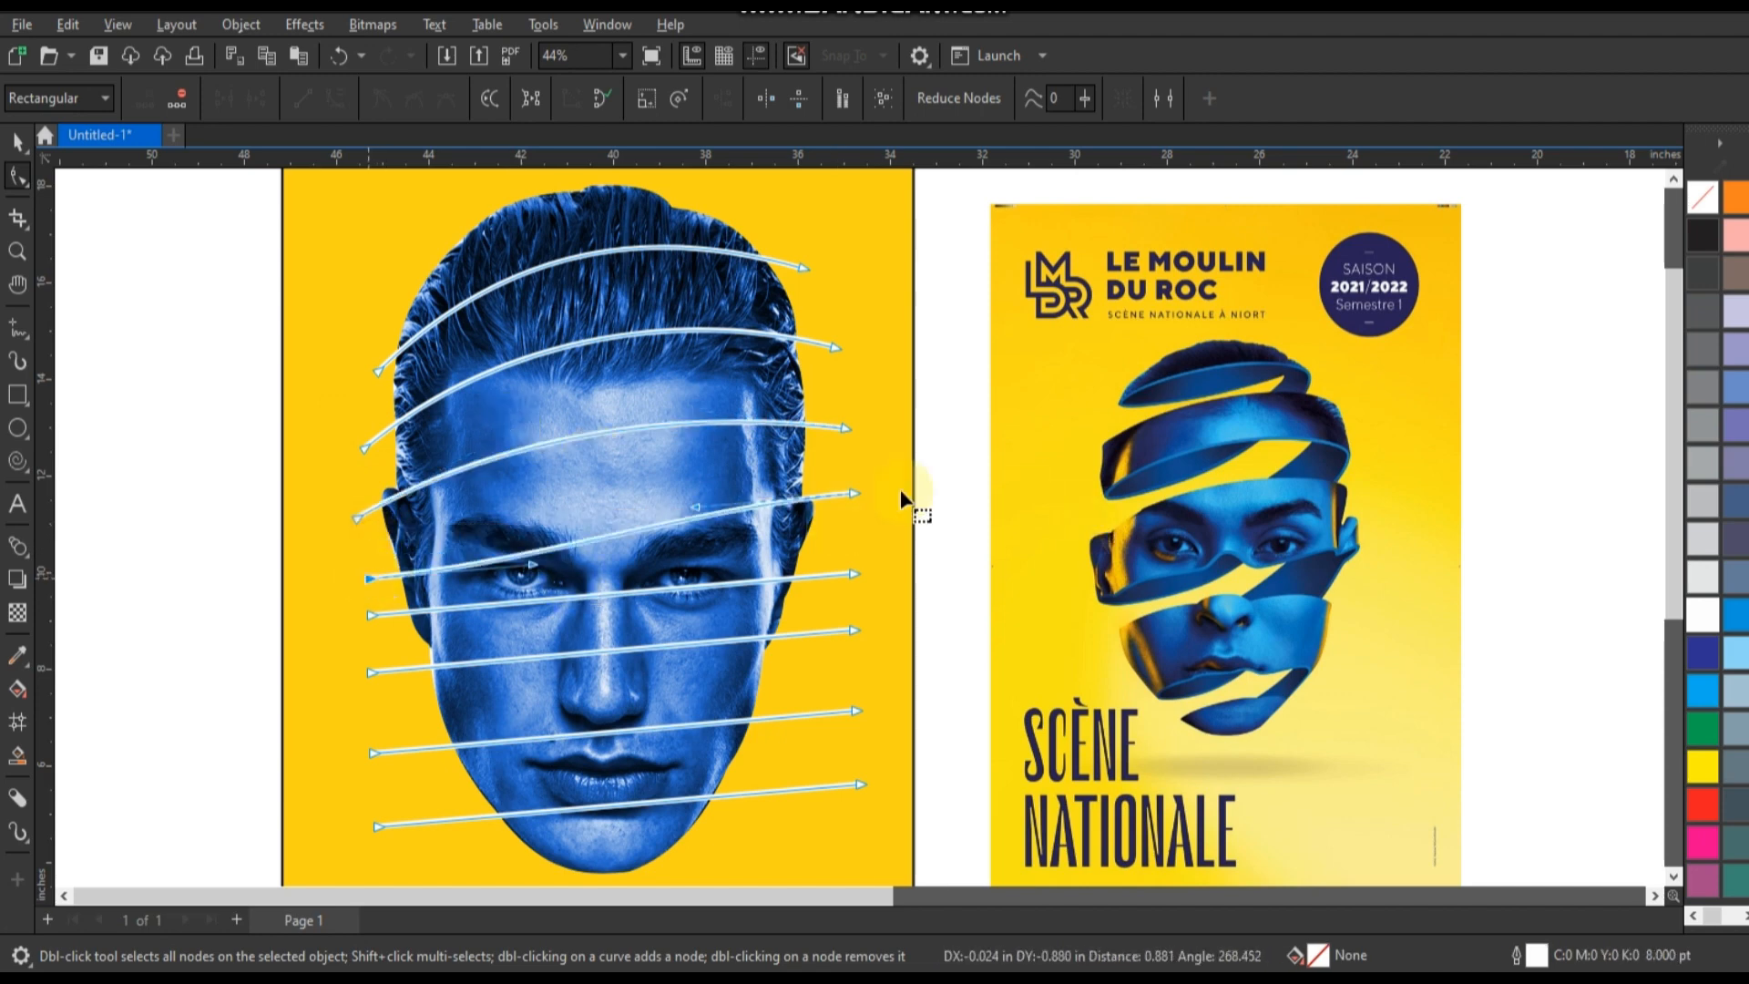
pyautogui.moveTo(856, 493); pyautogui.dragTo(857, 532)
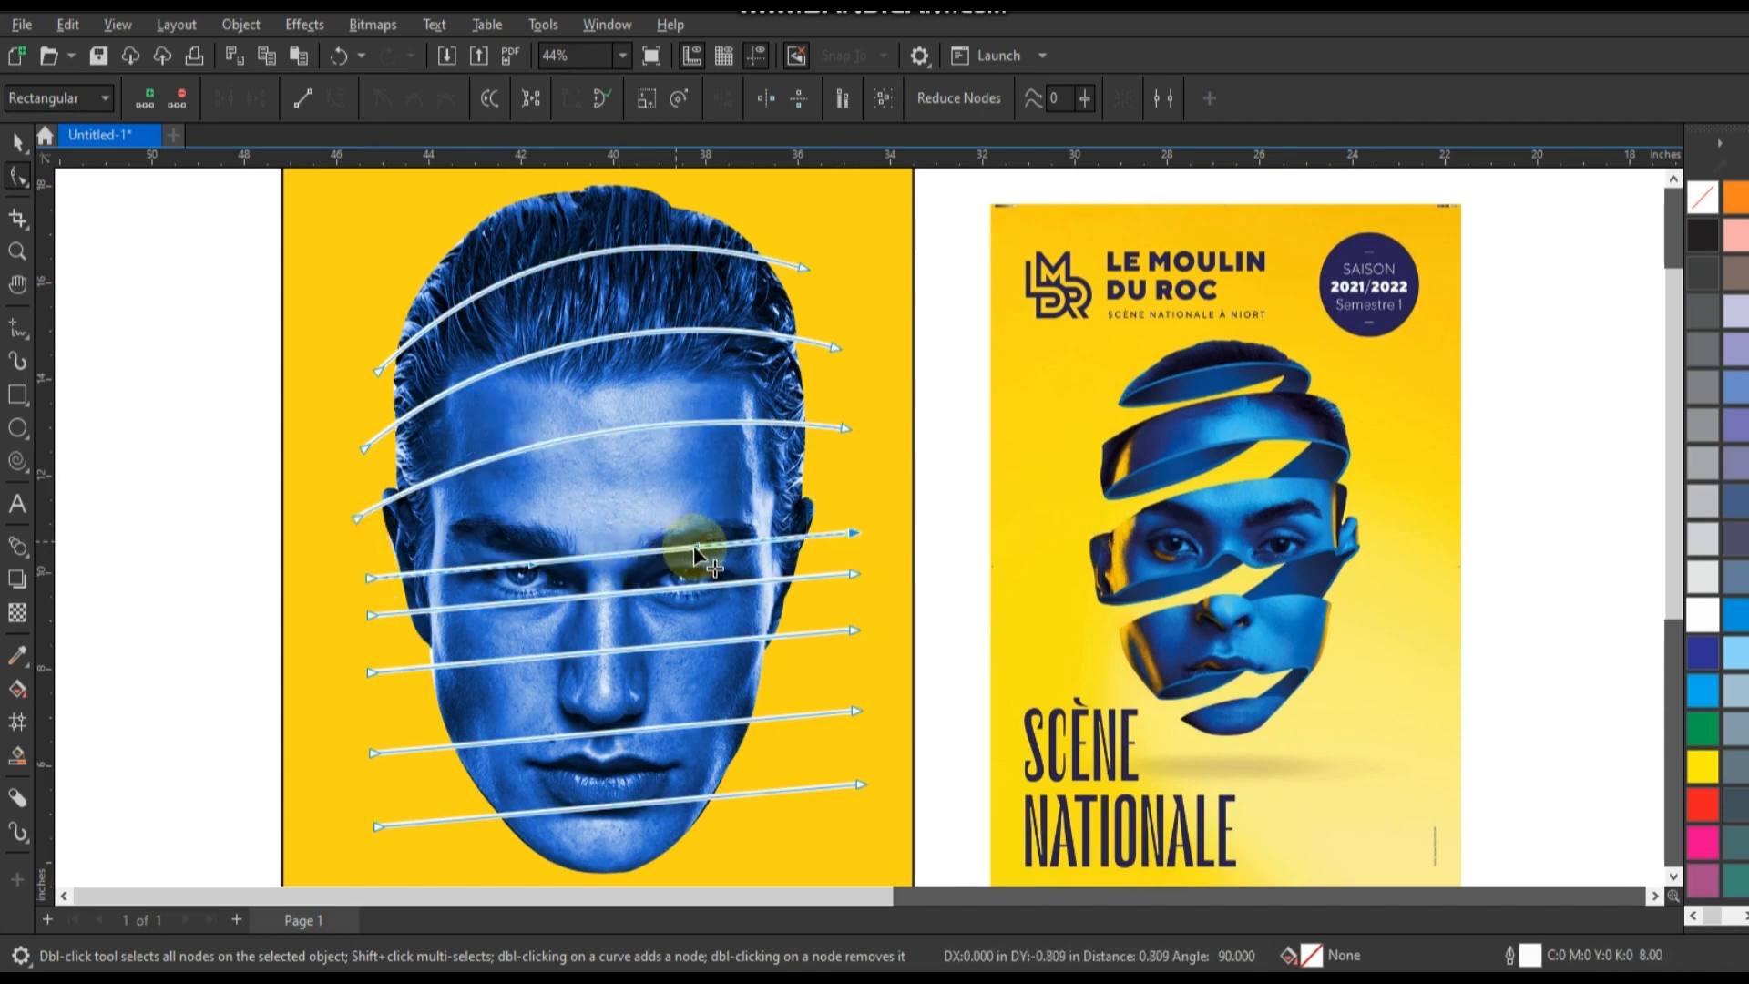
pyautogui.moveTo(697, 546); pyautogui.dragTo(694, 489)
pyautogui.moveTo(531, 564); pyautogui.dragTo(526, 517)
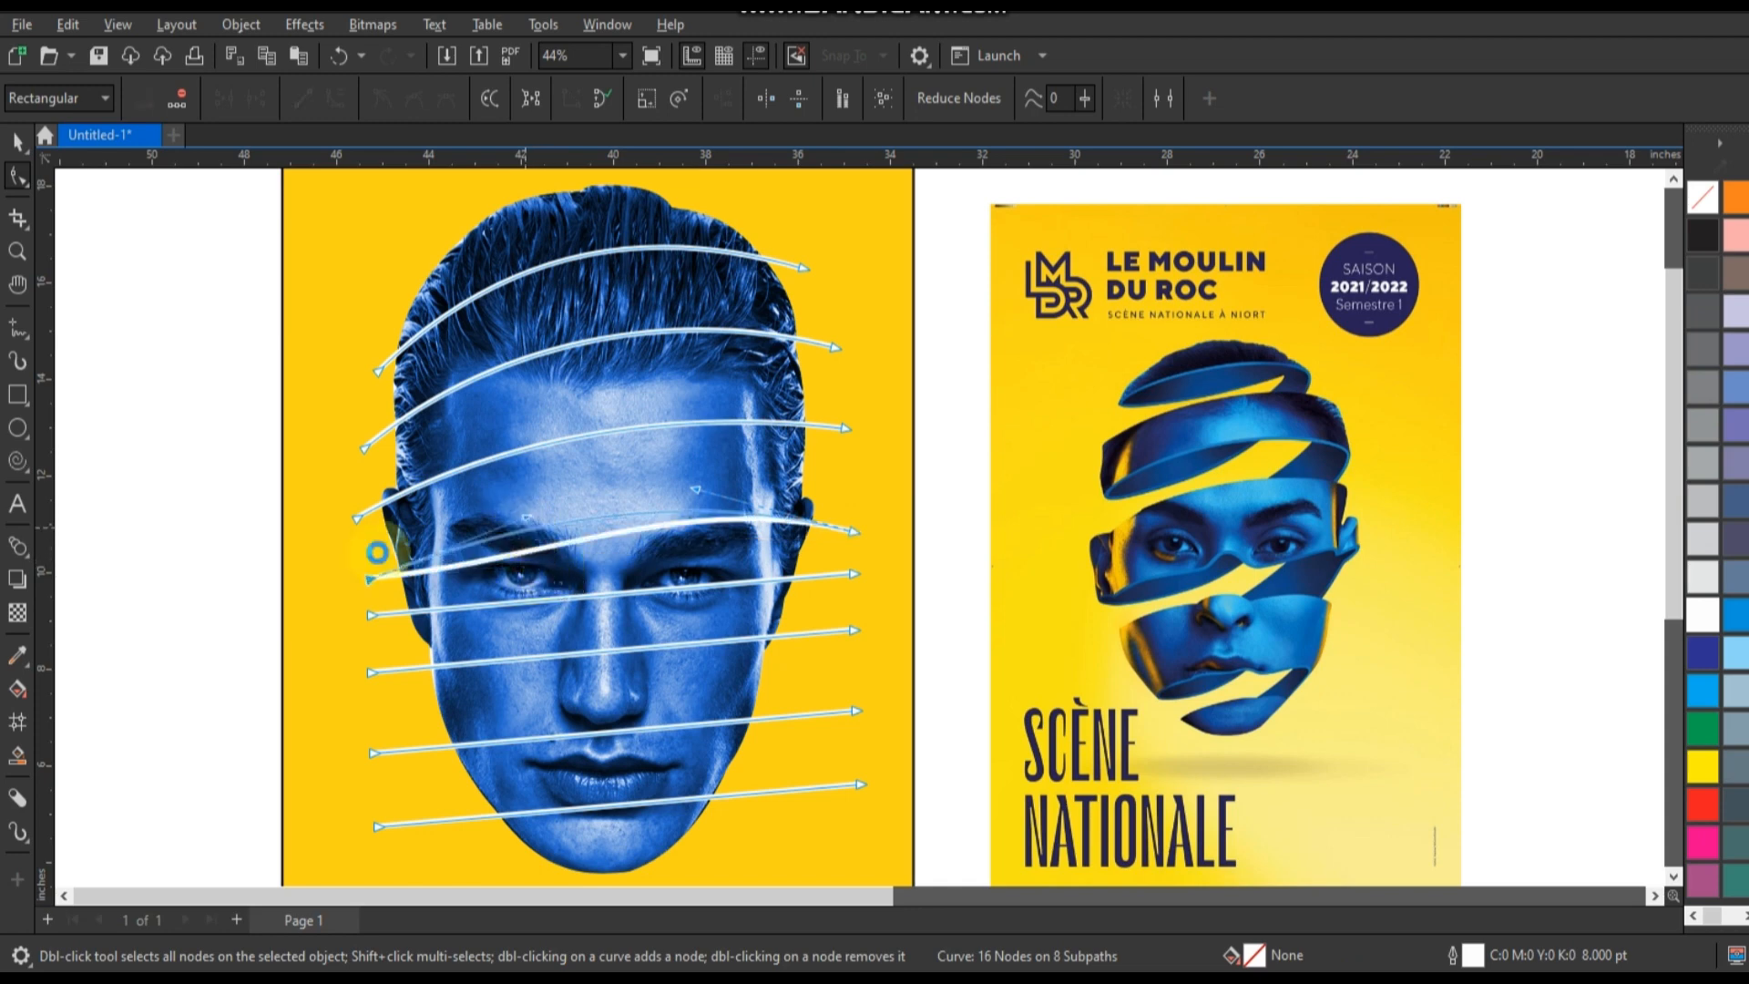
# Lower the fifth line's left end to cheek level and bend the line into an upward arch below the eyes.
pyautogui.moveTo(369, 575); pyautogui.dragTo(389, 689)
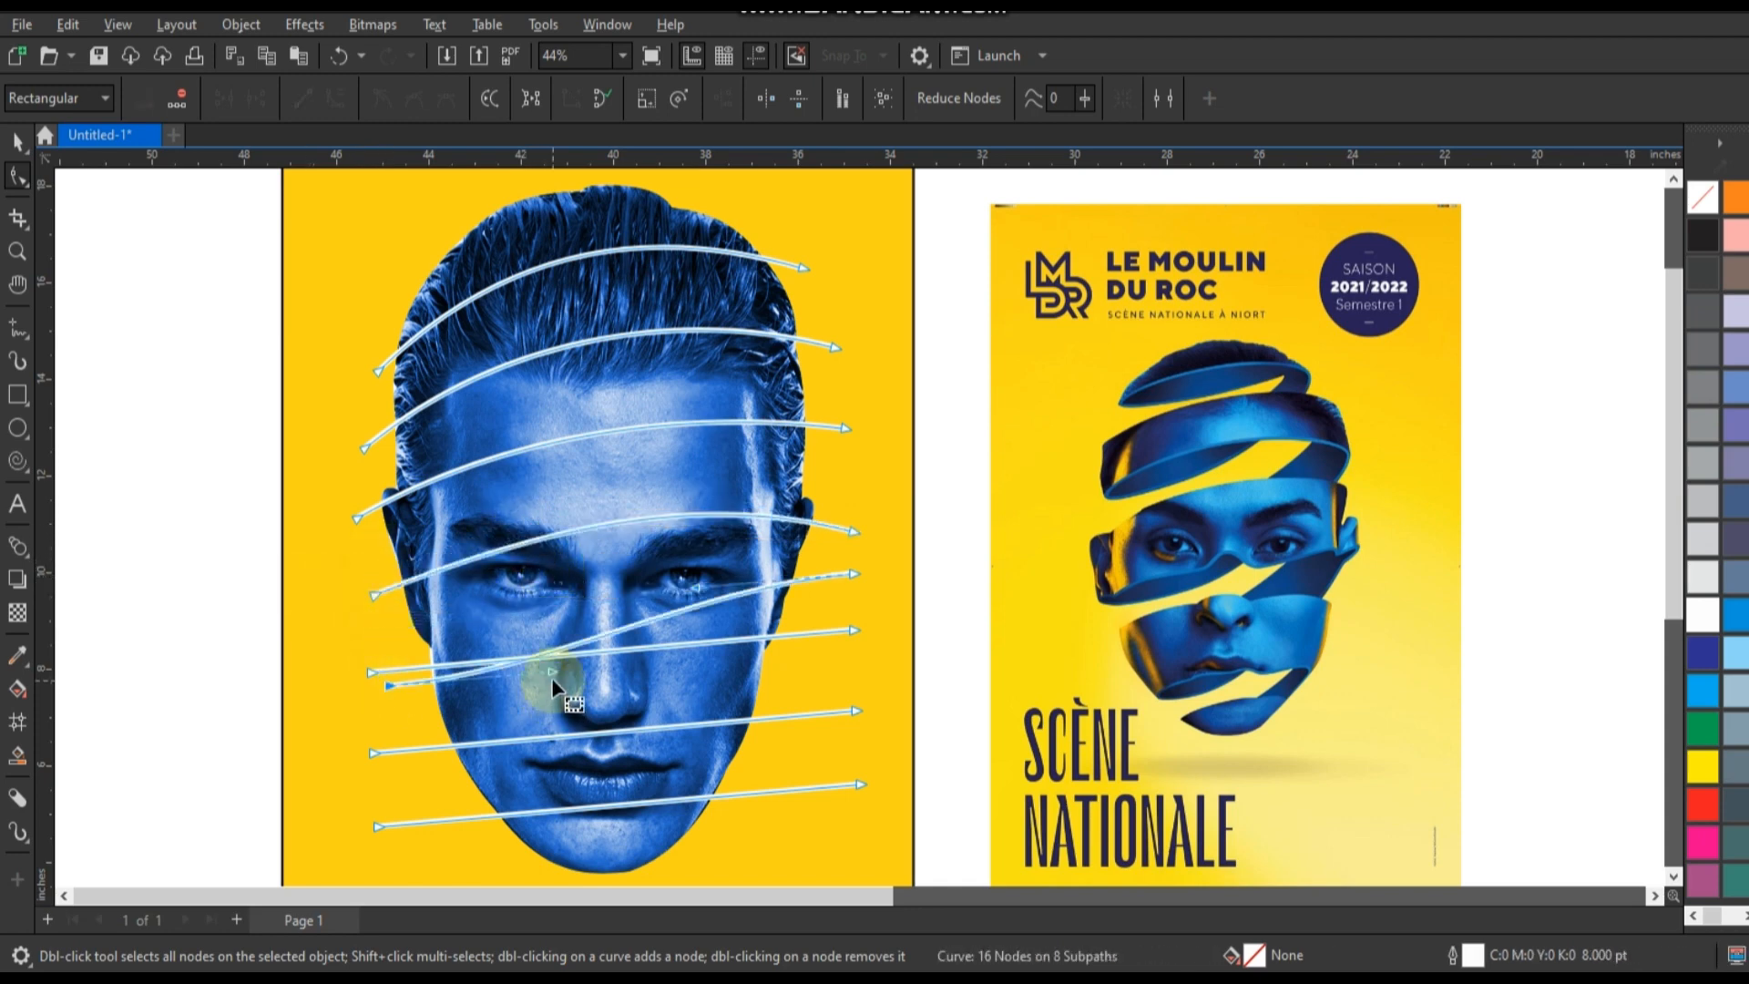
pyautogui.moveTo(551, 679); pyautogui.dragTo(532, 630)
pyautogui.moveTo(856, 572); pyautogui.dragTo(866, 607)
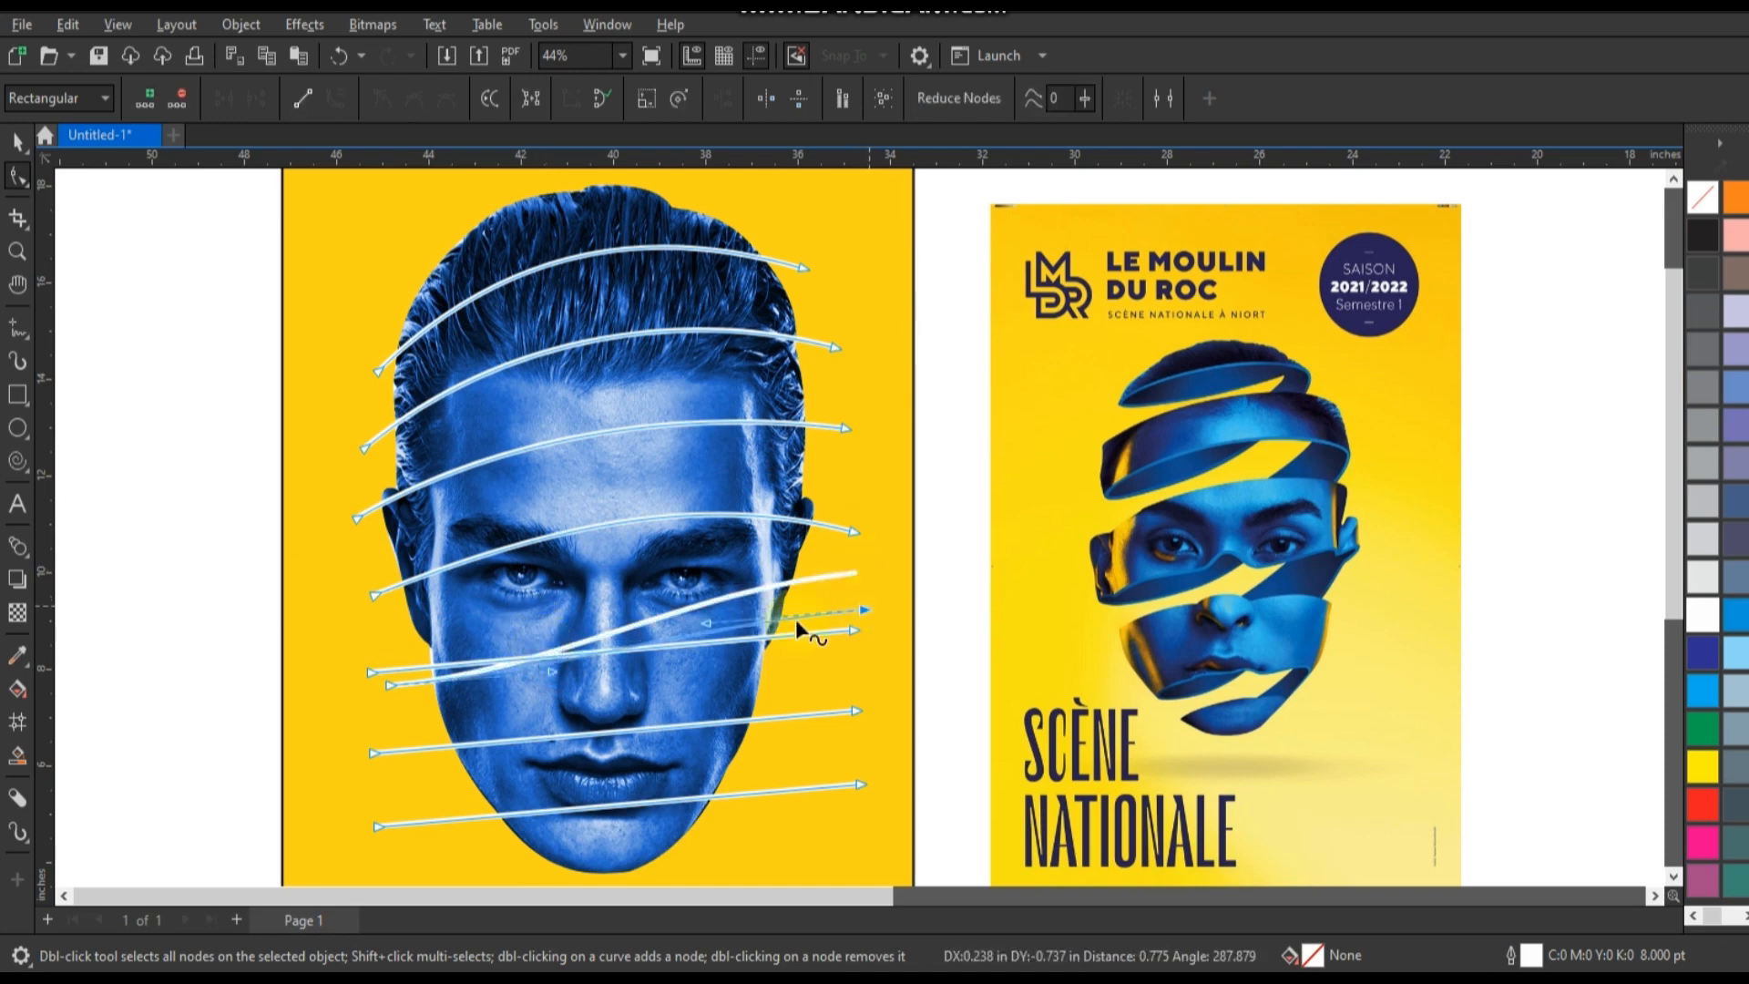
pyautogui.moveTo(704, 621); pyautogui.dragTo(703, 593)
pyautogui.moveTo(549, 672); pyautogui.dragTo(515, 618)
pyautogui.moveTo(864, 609); pyautogui.dragTo(834, 621)
# Lower the ends of the sixth and seventh lines and curve them upward across the nose and upper lip.
pyautogui.moveTo(390, 688); pyautogui.dragTo(392, 769)
pyautogui.moveTo(544, 771); pyautogui.dragTo(545, 767)
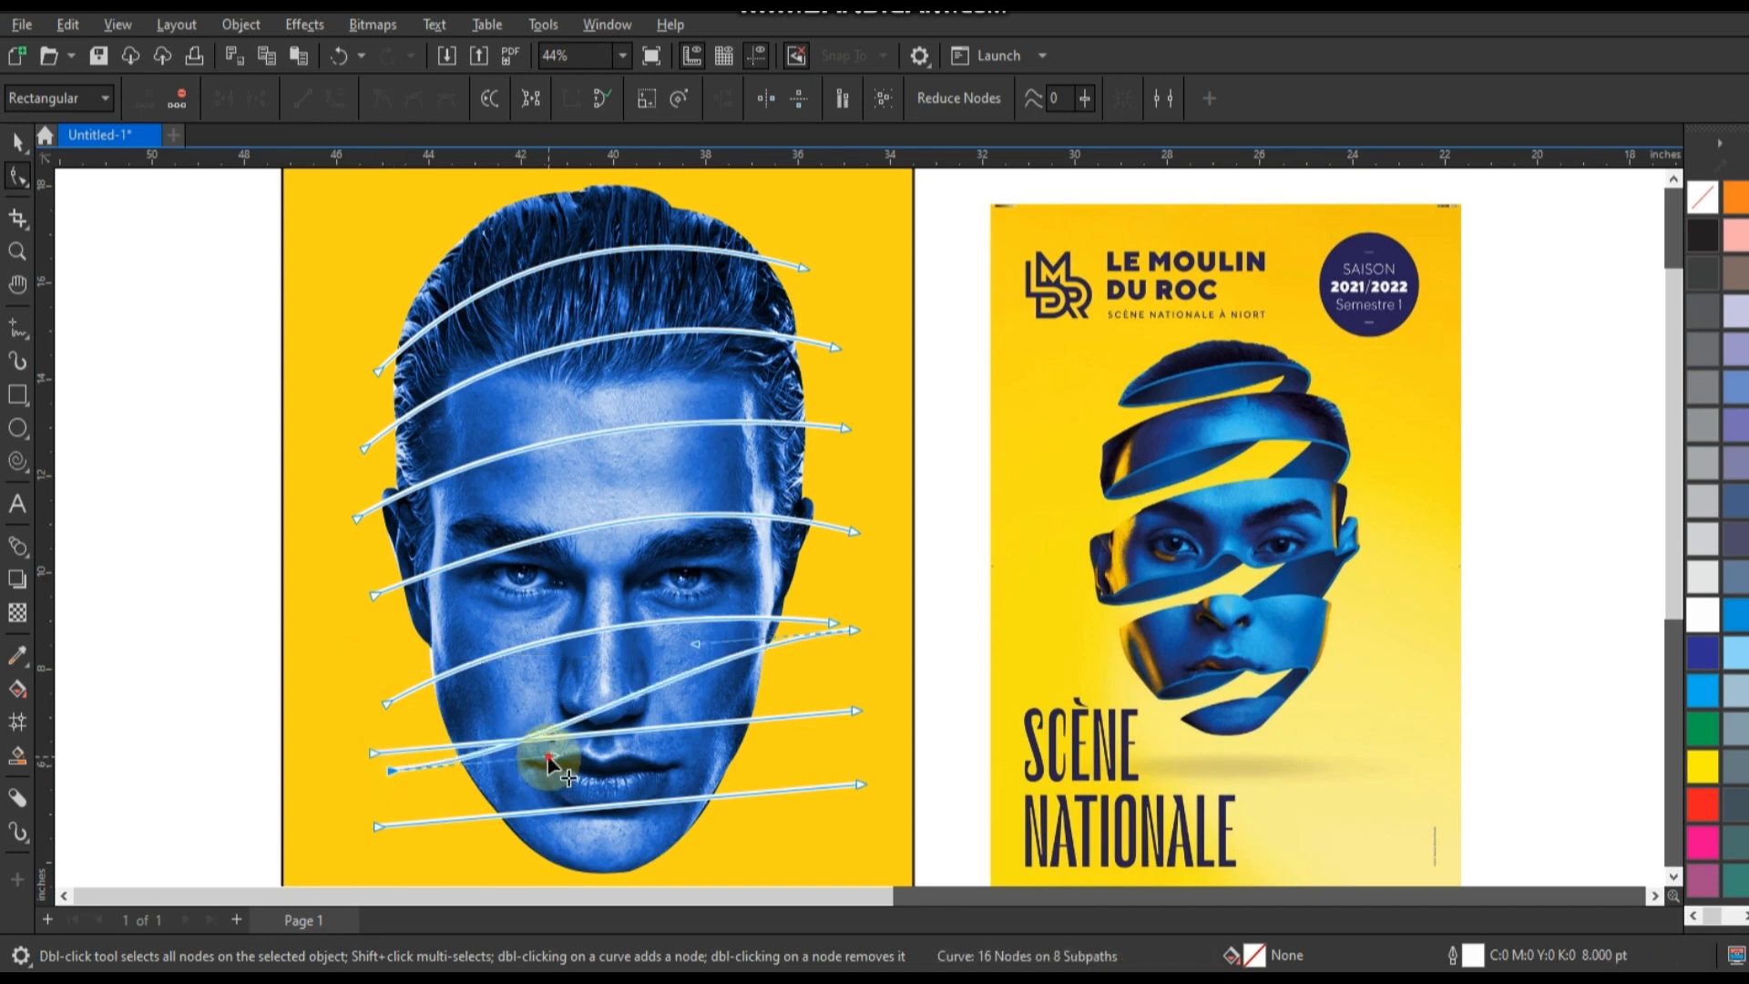
pyautogui.moveTo(859, 630); pyautogui.dragTo(860, 678)
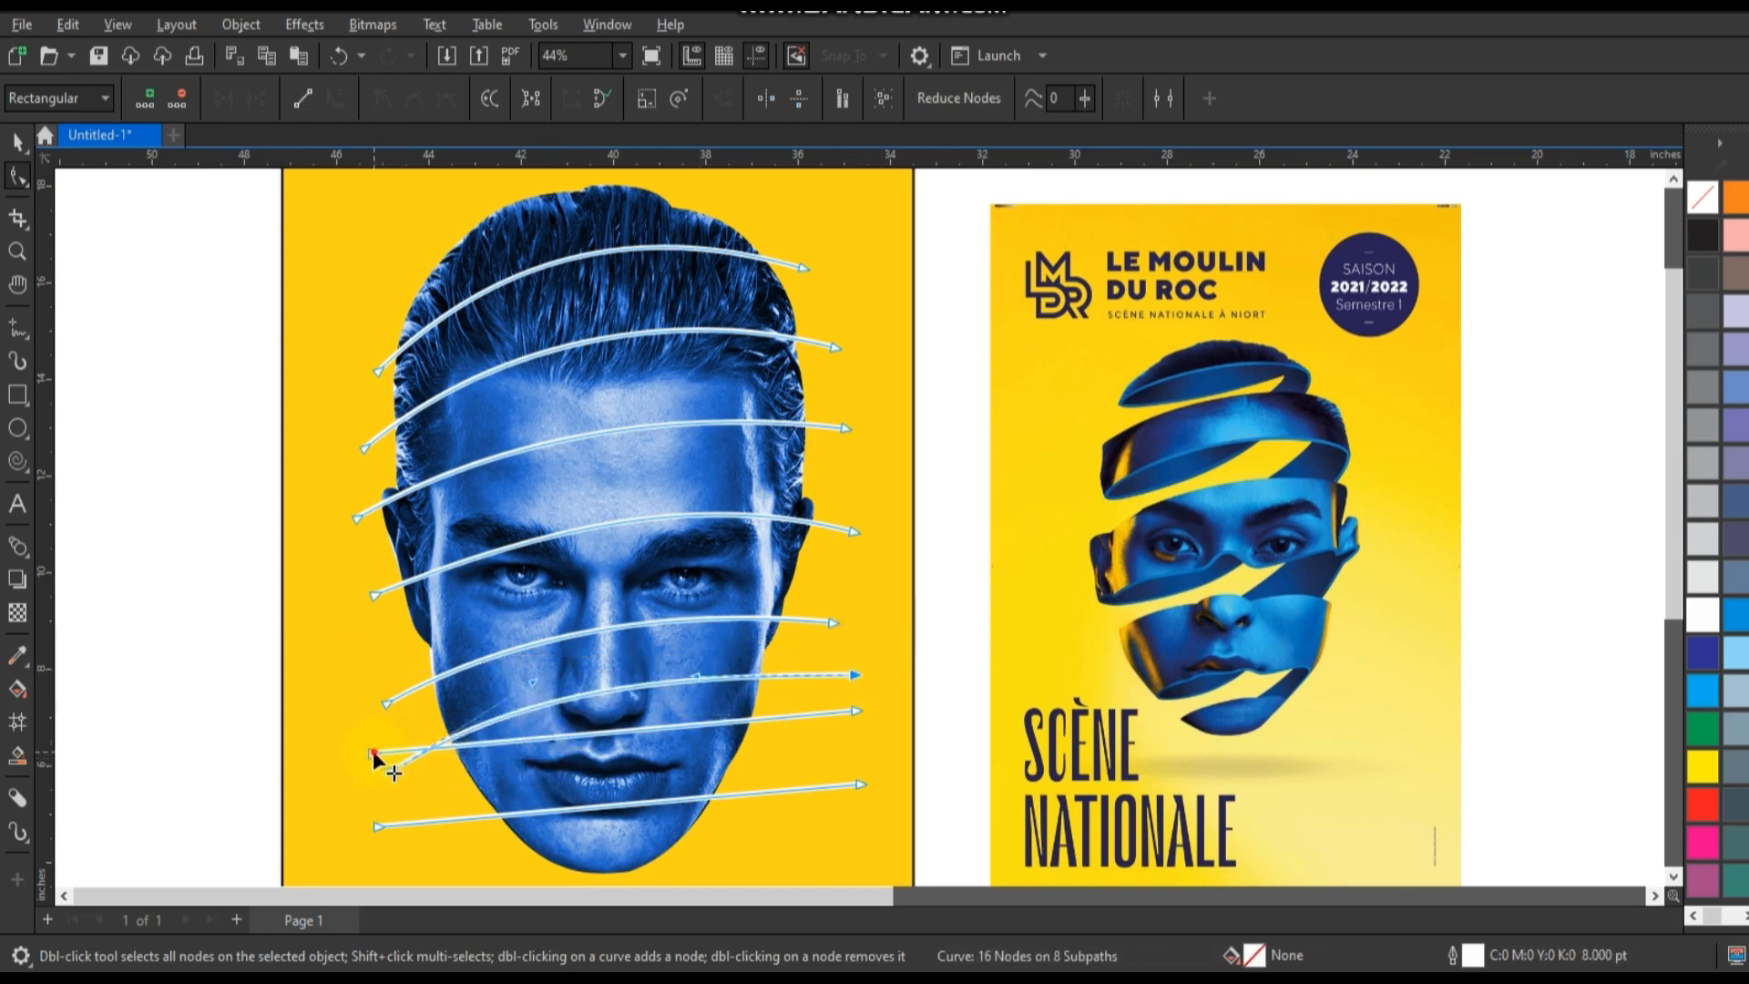
pyautogui.moveTo(375, 752); pyautogui.dragTo(388, 802)
pyautogui.moveTo(546, 789); pyautogui.dragTo(542, 760)
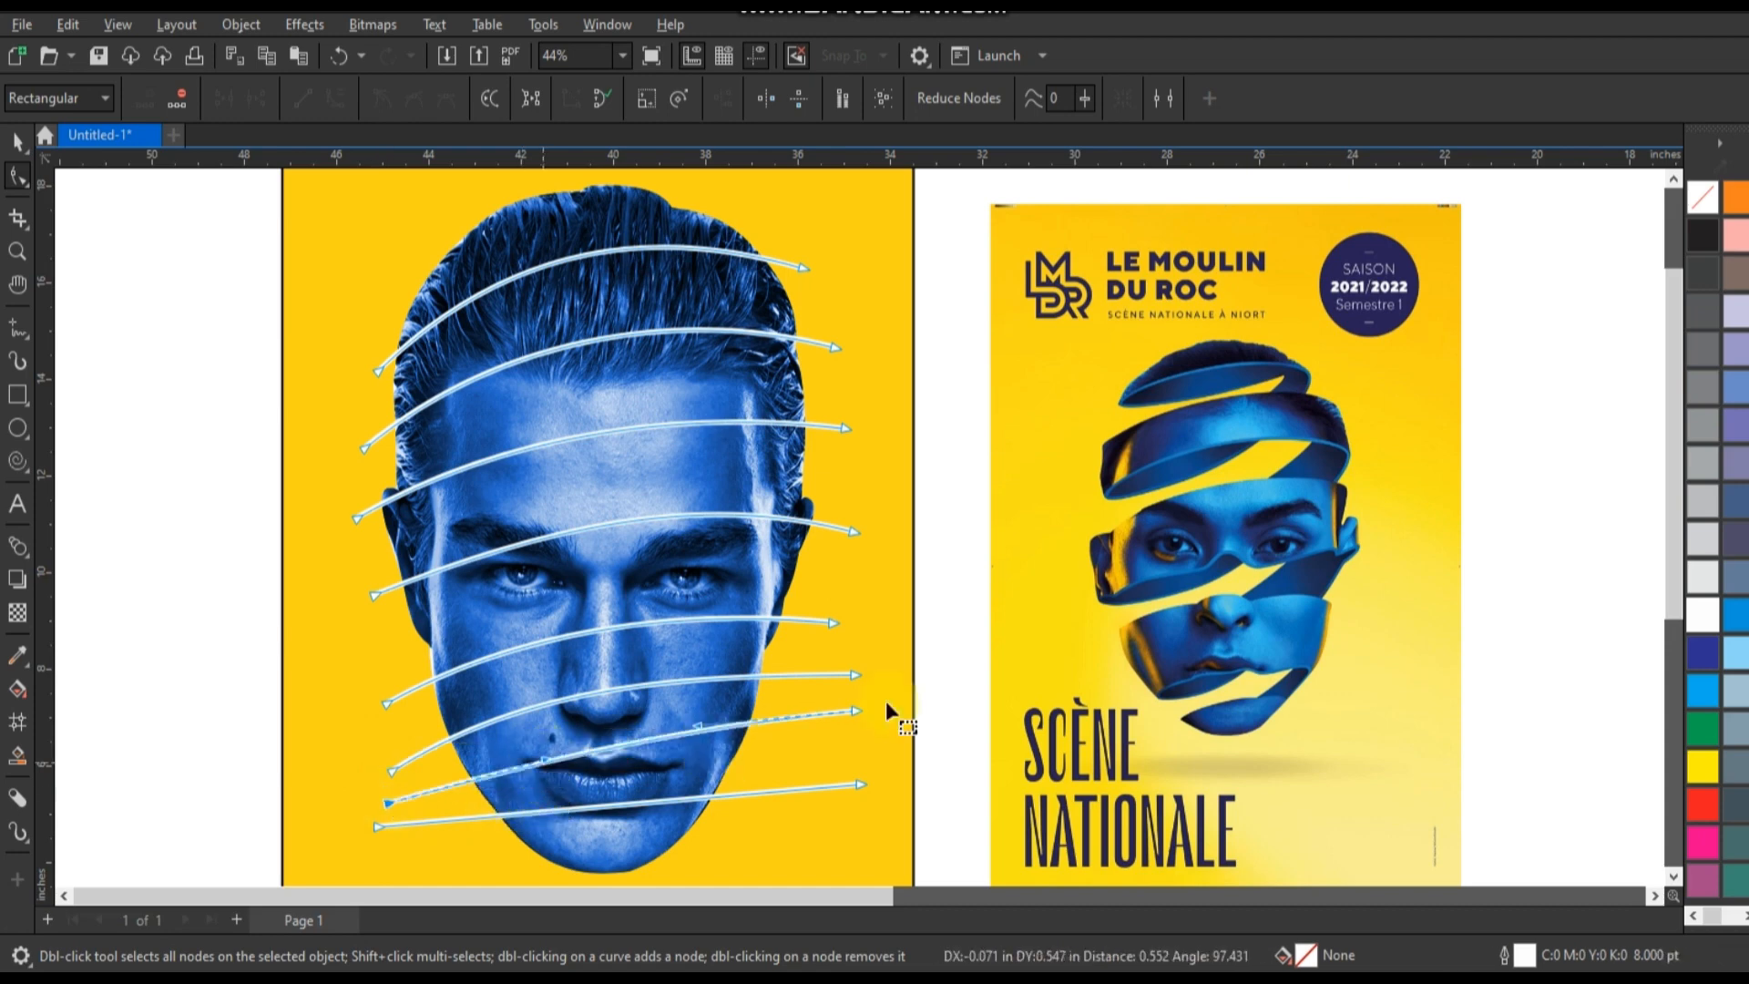
pyautogui.moveTo(859, 708); pyautogui.dragTo(846, 730)
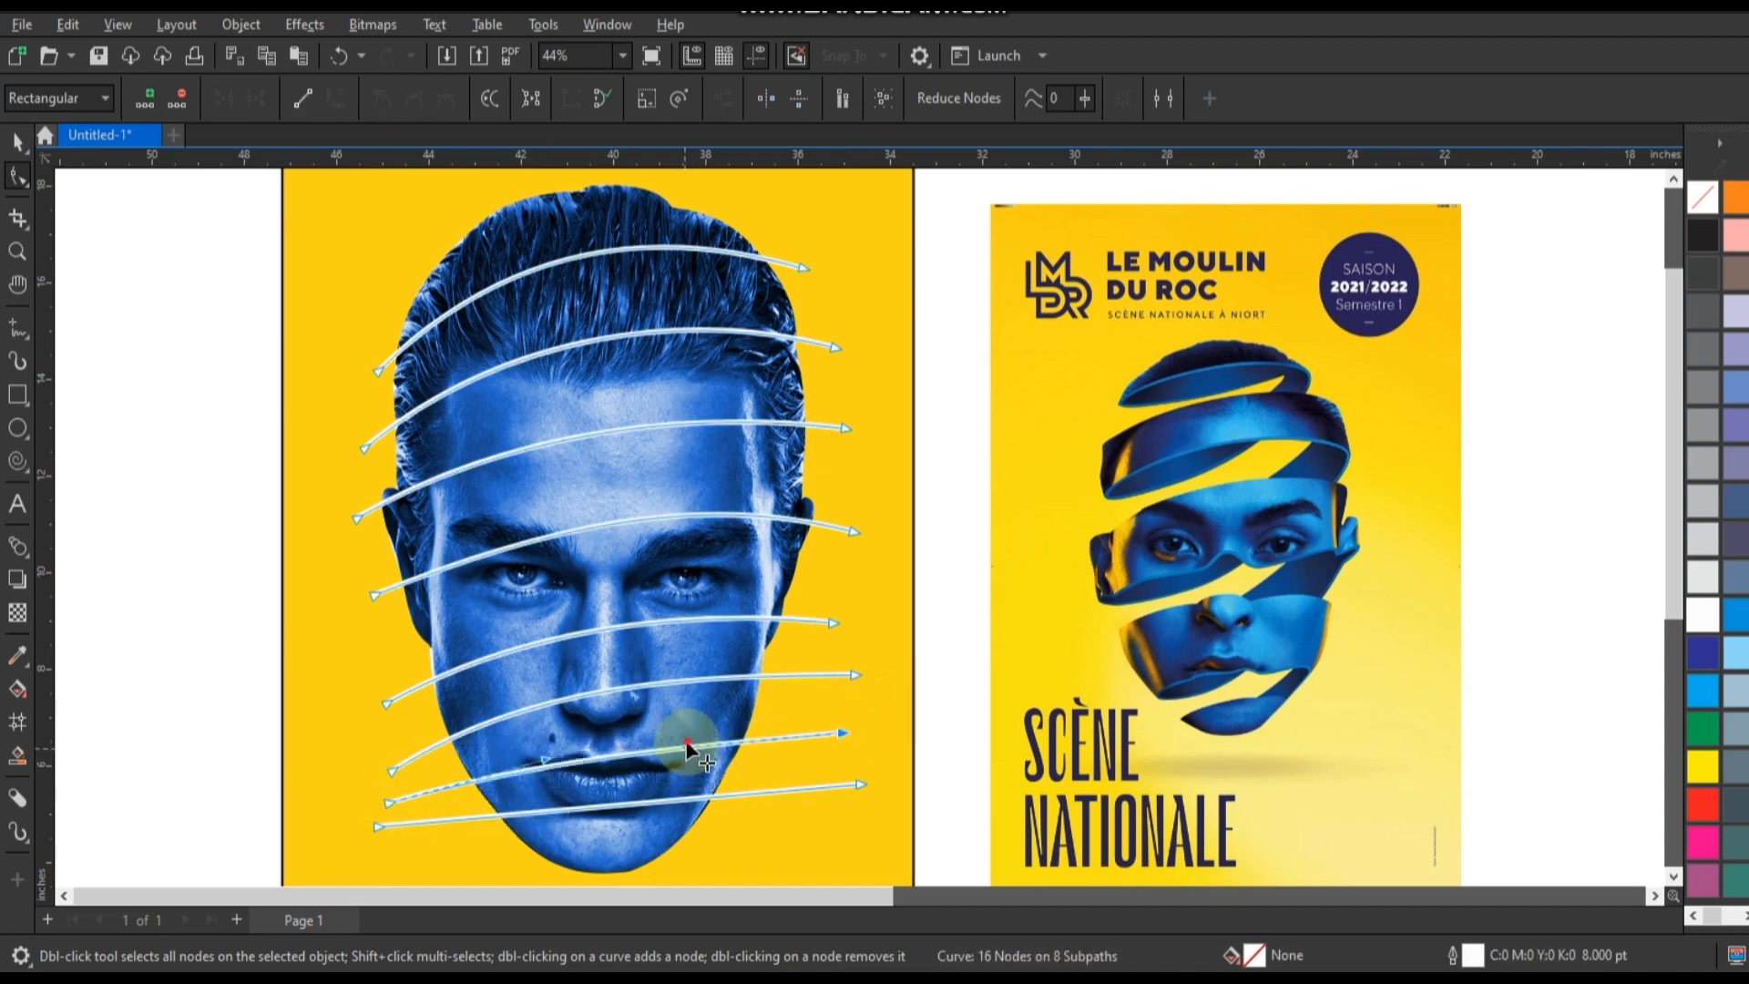
# Bend the lowest line into an upward arch across the chin, moving its left end inward and lowering both ends.
pyautogui.click(597, 807)
pyautogui.moveTo(601, 807); pyautogui.dragTo(603, 769)
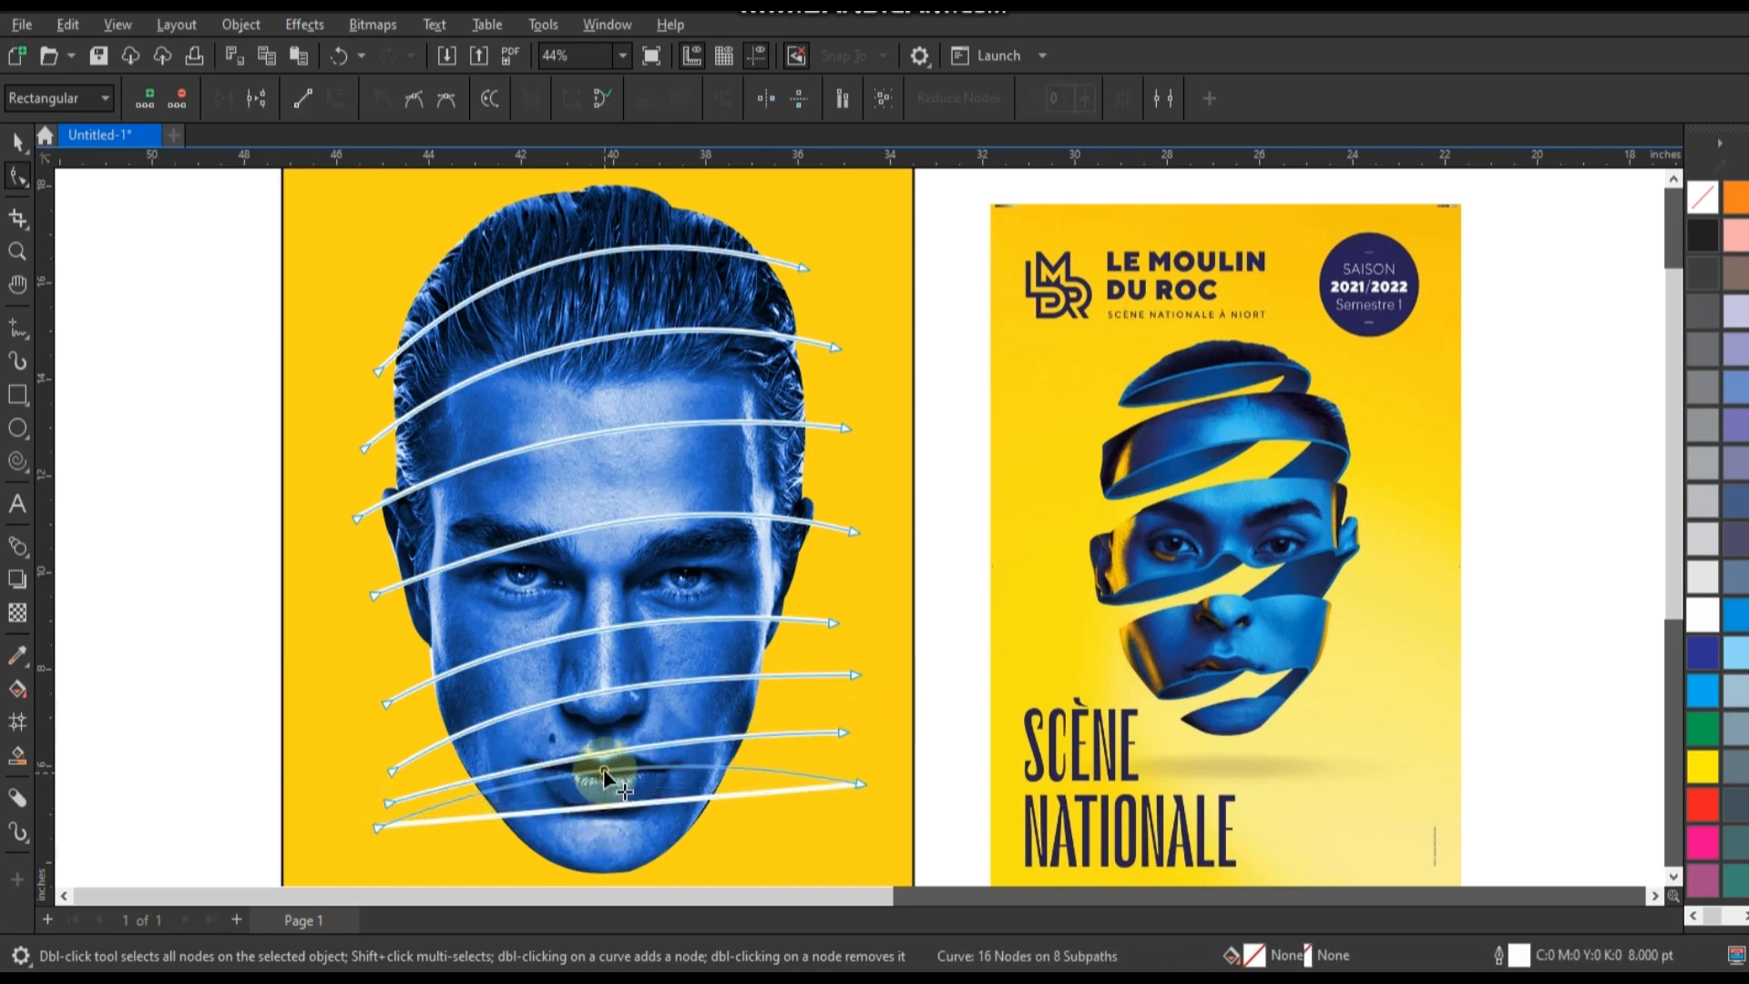
pyautogui.click(375, 833)
pyautogui.moveTo(374, 832); pyautogui.dragTo(435, 867)
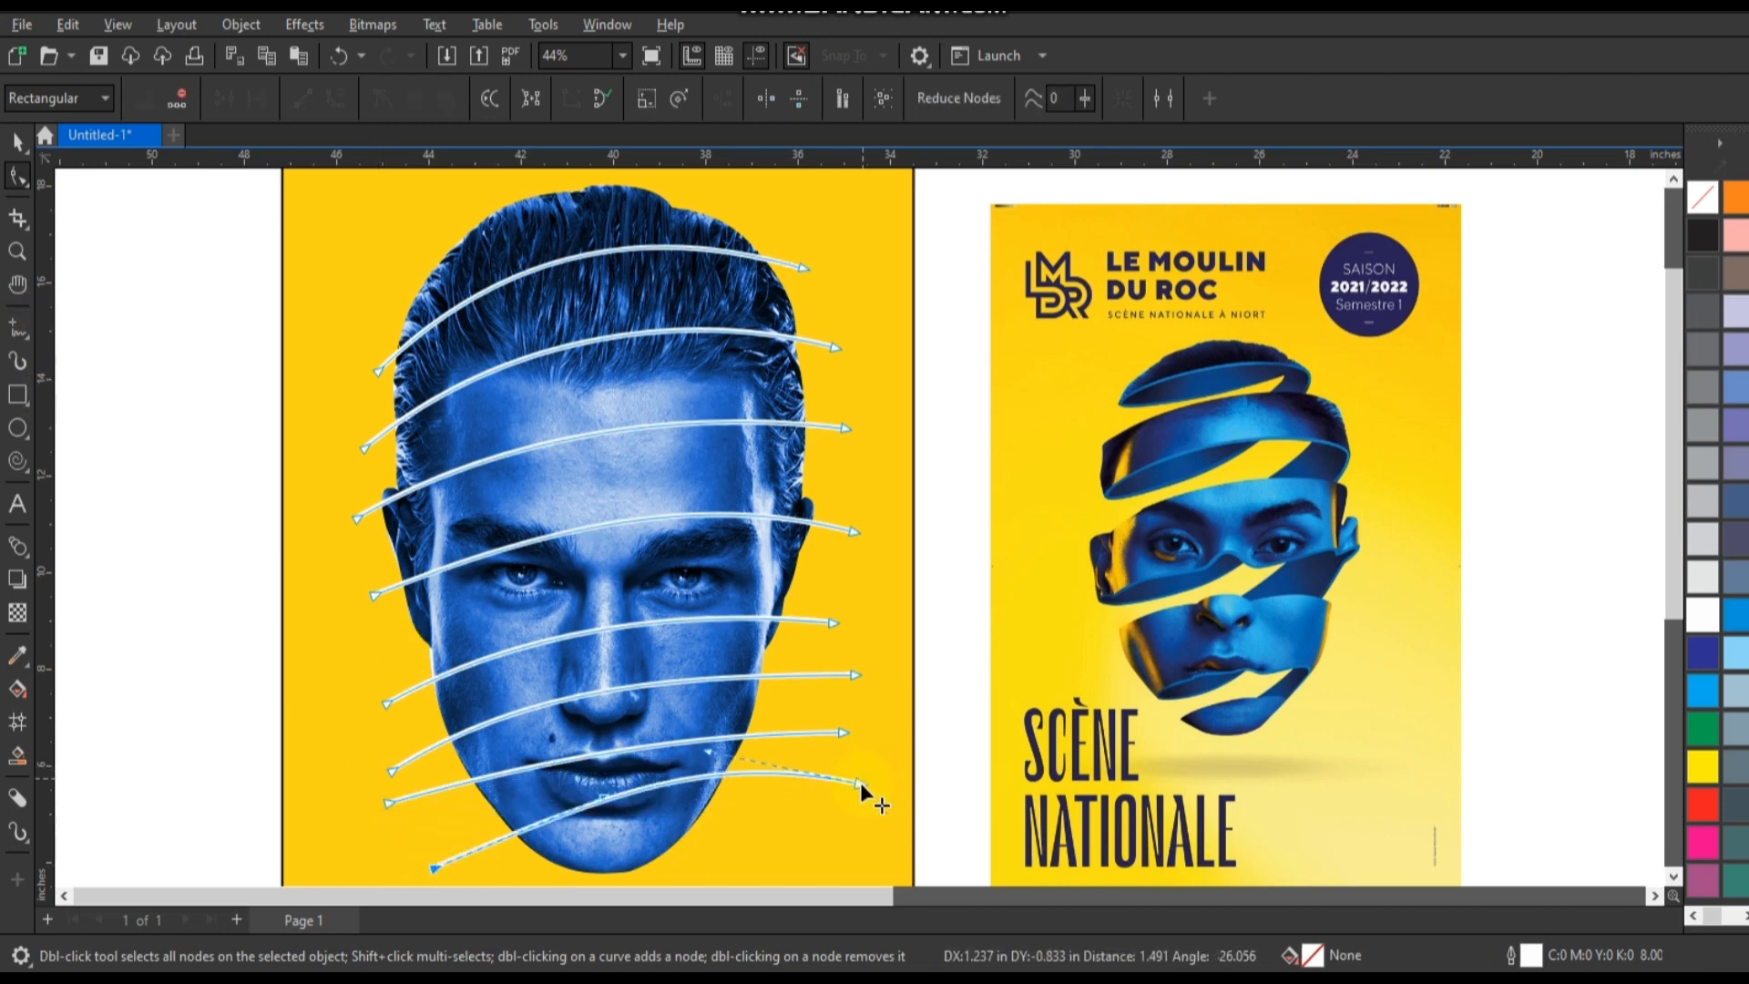
pyautogui.moveTo(861, 784)
pyautogui.mouseDown()
pyautogui.moveTo(851, 841)
pyautogui.moveTo(865, 817)
pyautogui.mouseUp()
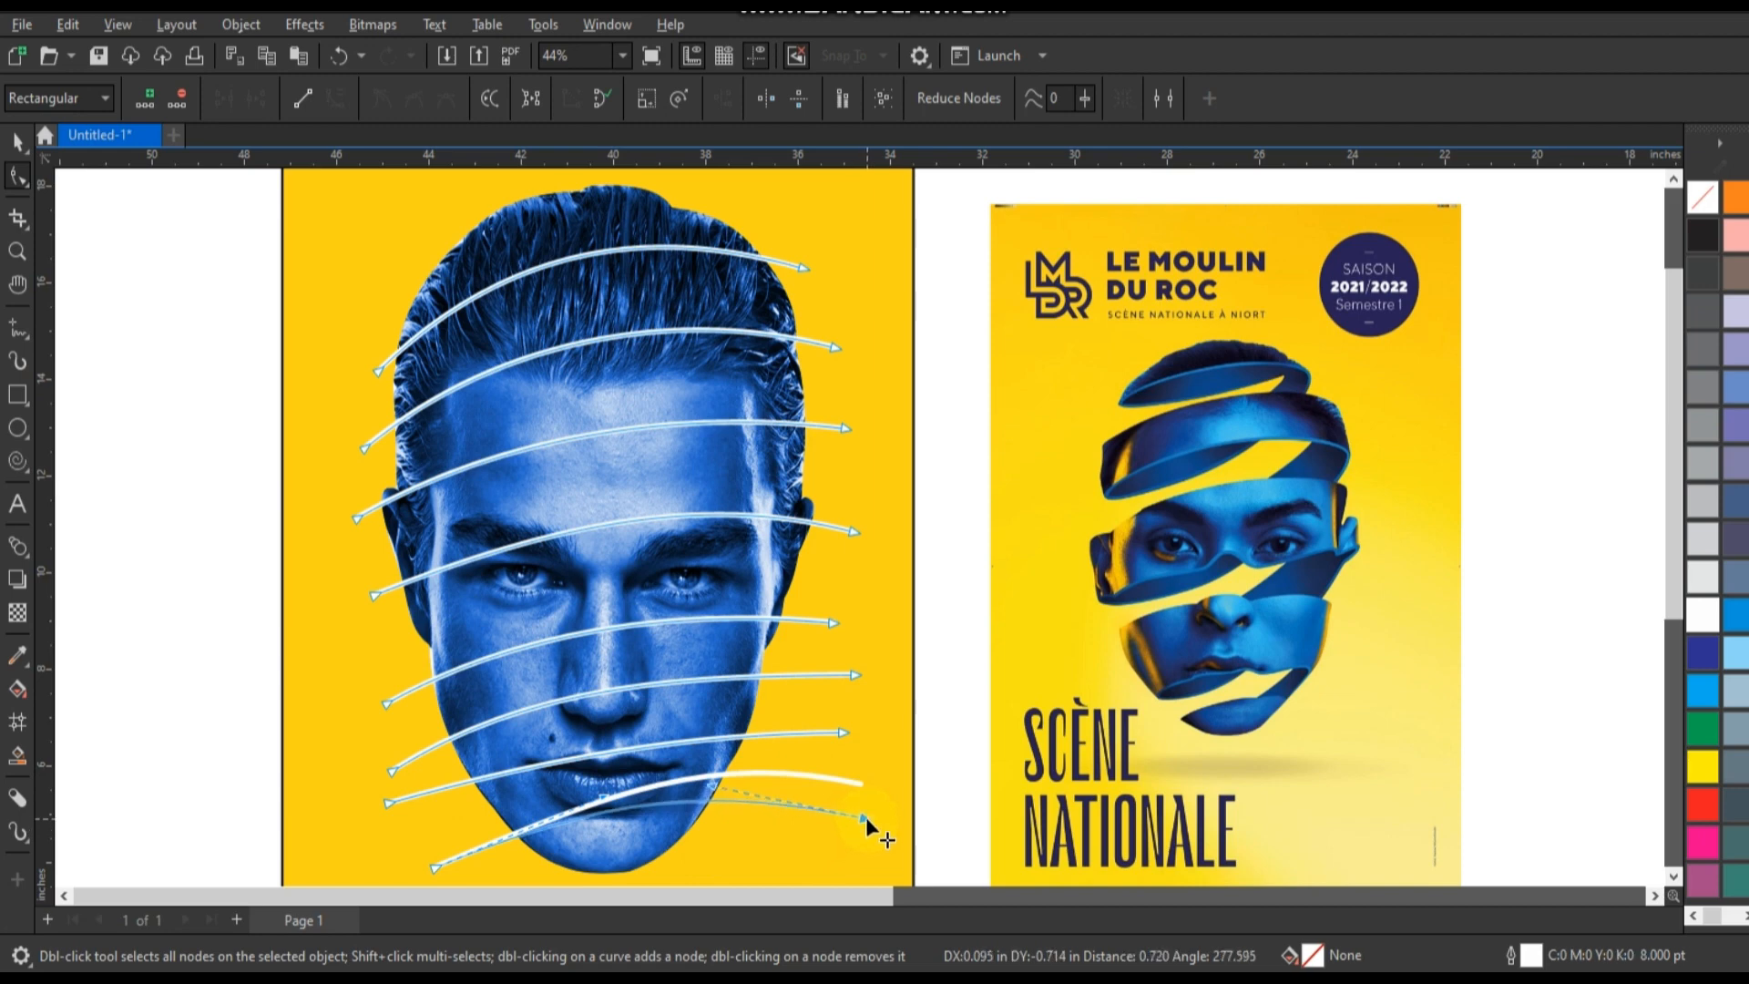
# Lower both ends of the seventh line and reshape its arch across the mouth to follow the chin line.
pyautogui.click(643, 747)
pyautogui.moveTo(402, 797); pyautogui.dragTo(406, 835)
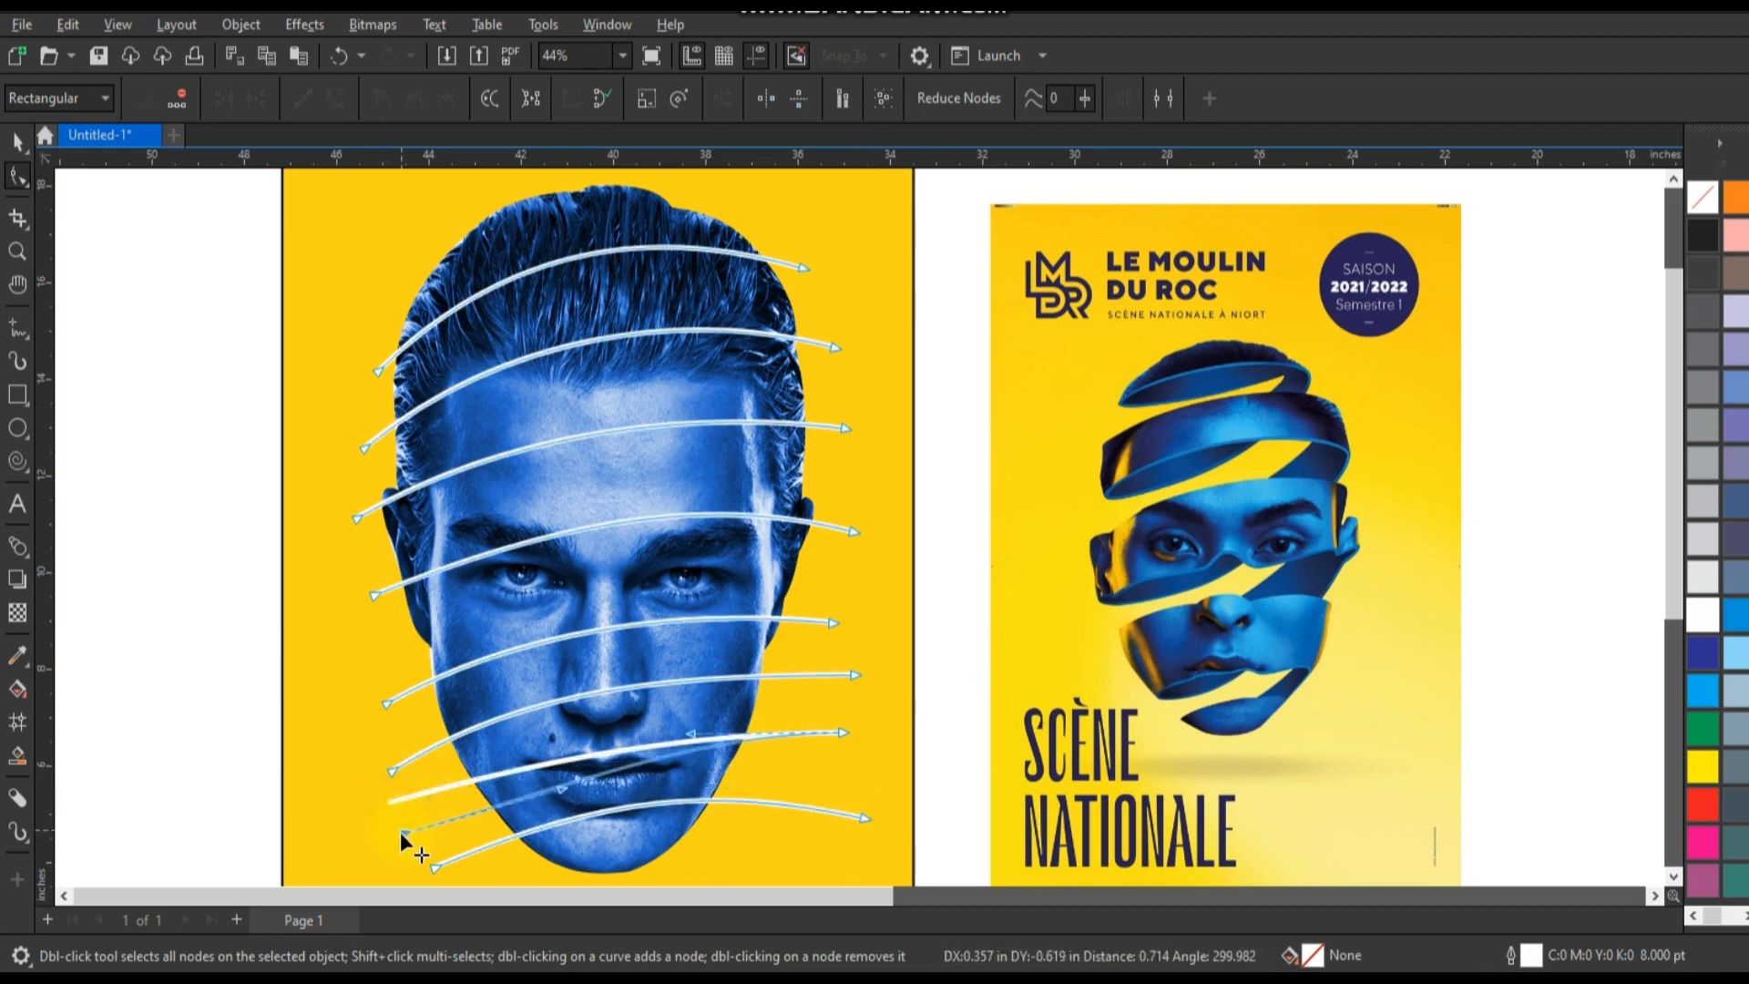
pyautogui.click(557, 789)
pyautogui.moveTo(557, 790); pyautogui.dragTo(558, 773)
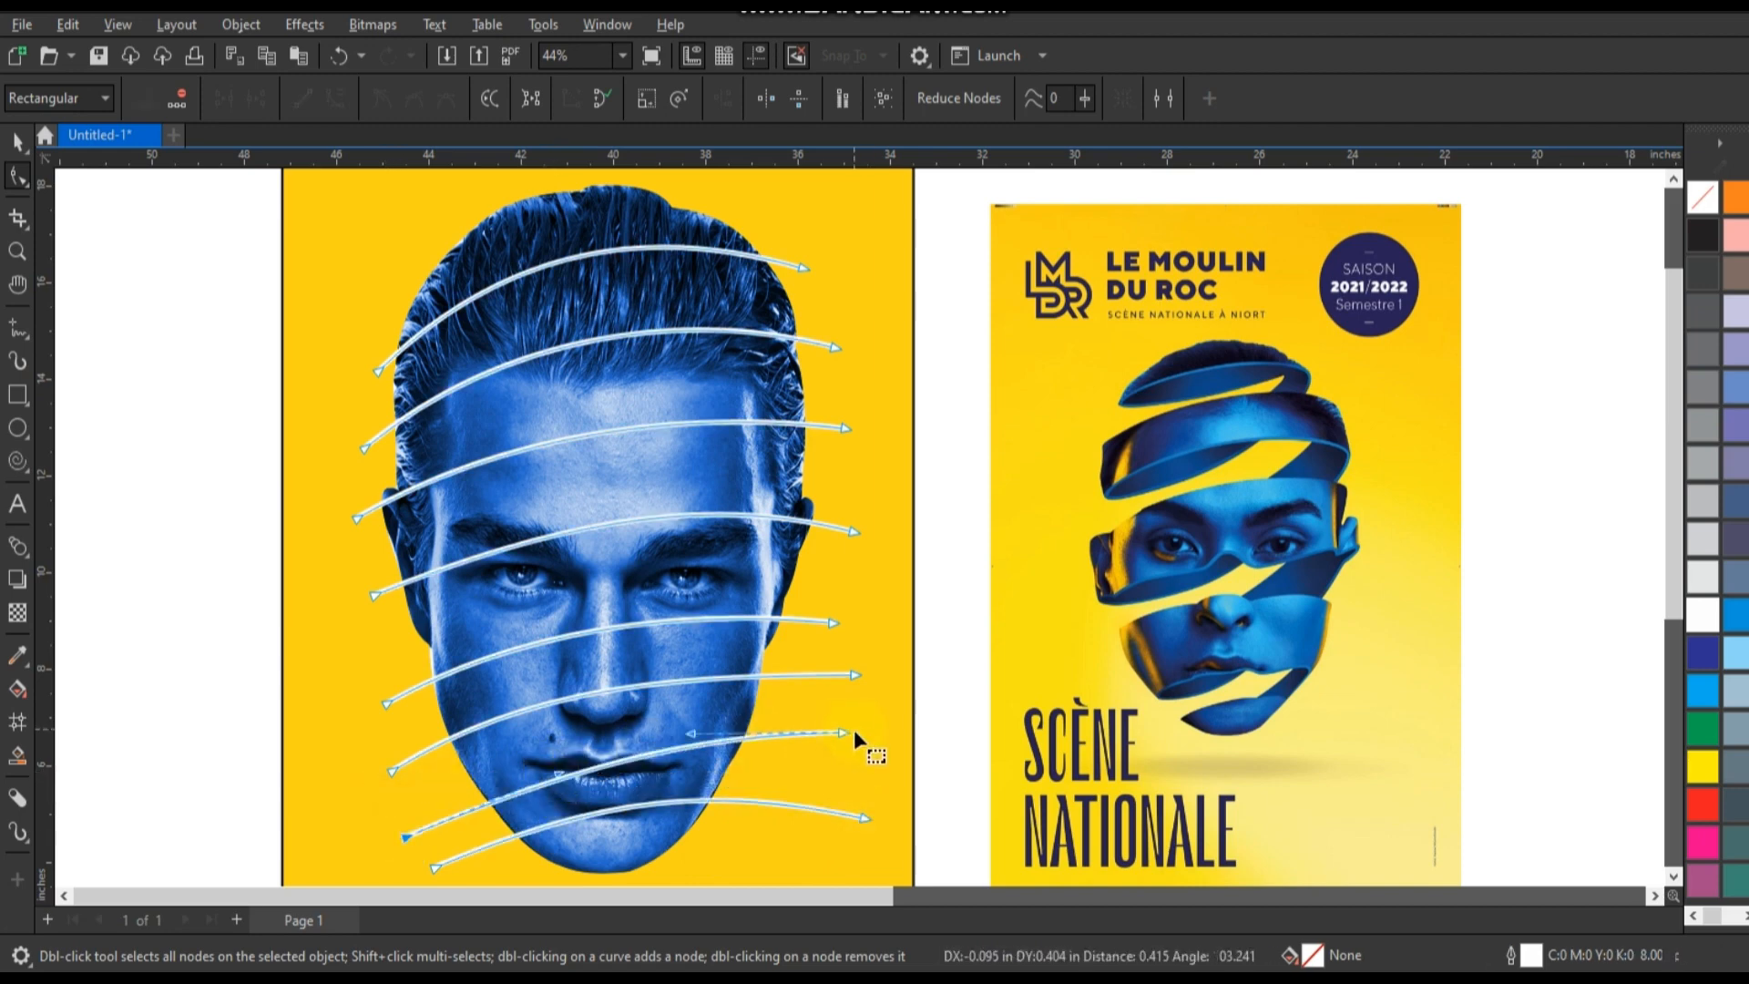
pyautogui.moveTo(847, 732); pyautogui.dragTo(839, 770)
pyautogui.moveTo(681, 769); pyautogui.dragTo(683, 745)
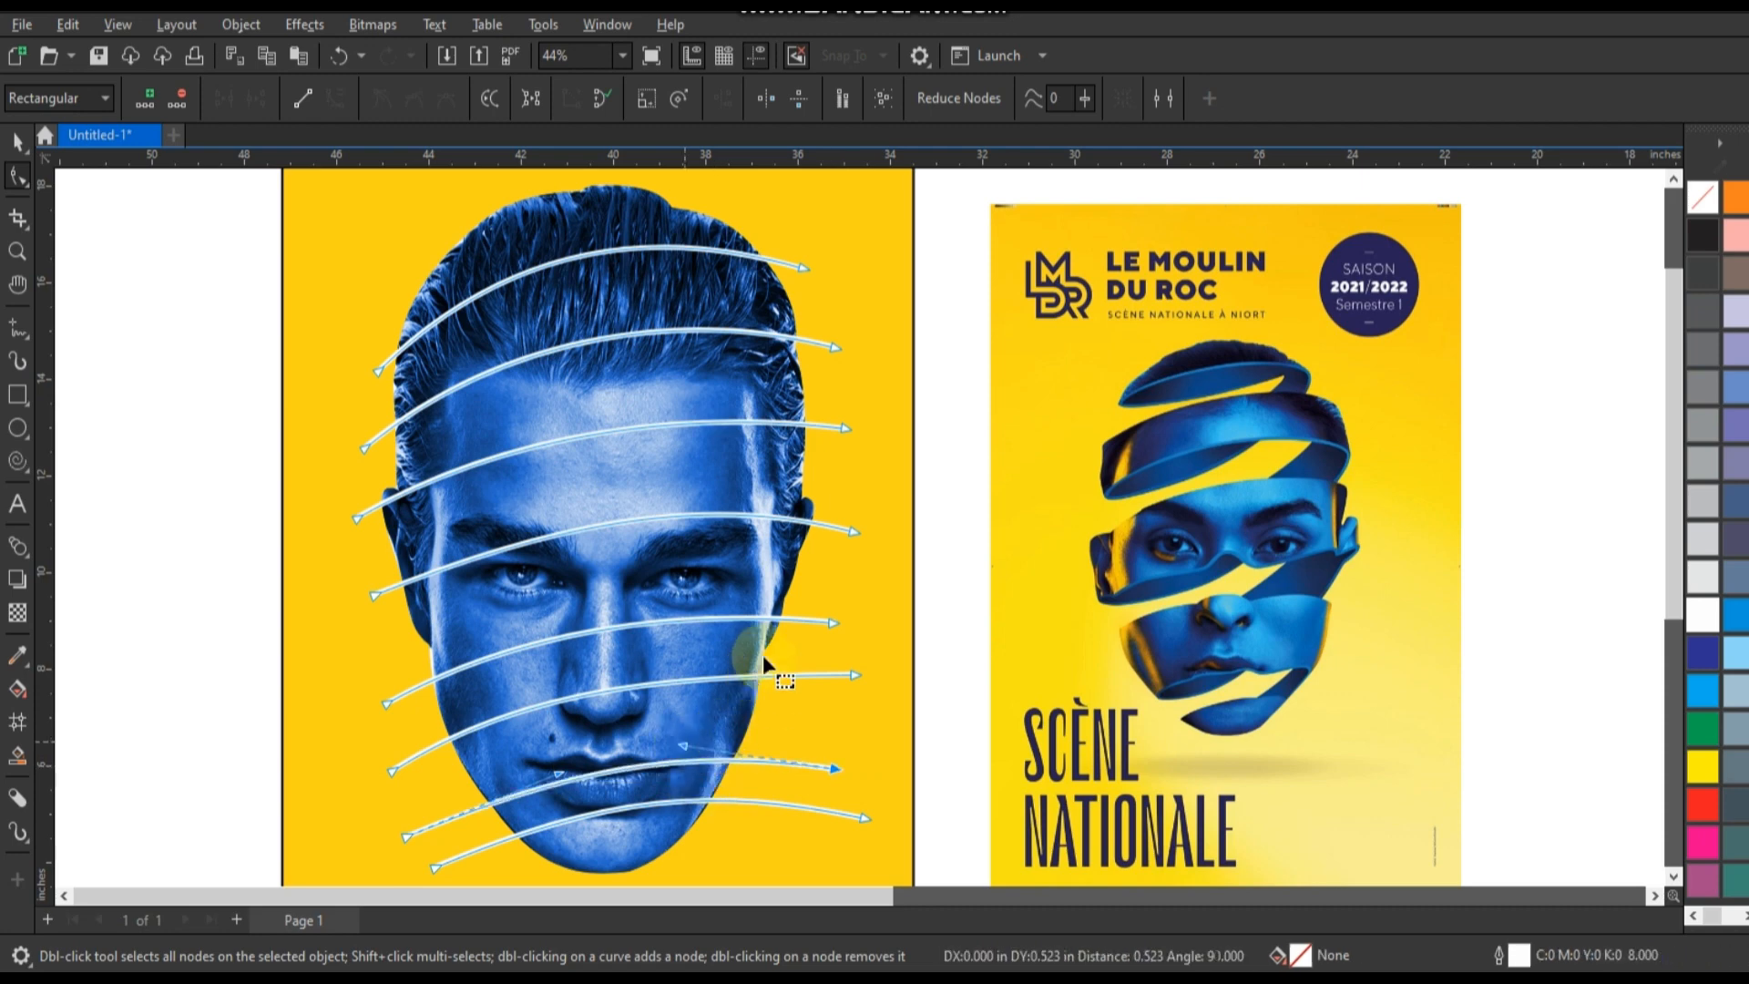
# Trim the blue head with the curved white lines and delete the lines.
pyautogui.click(19, 142)
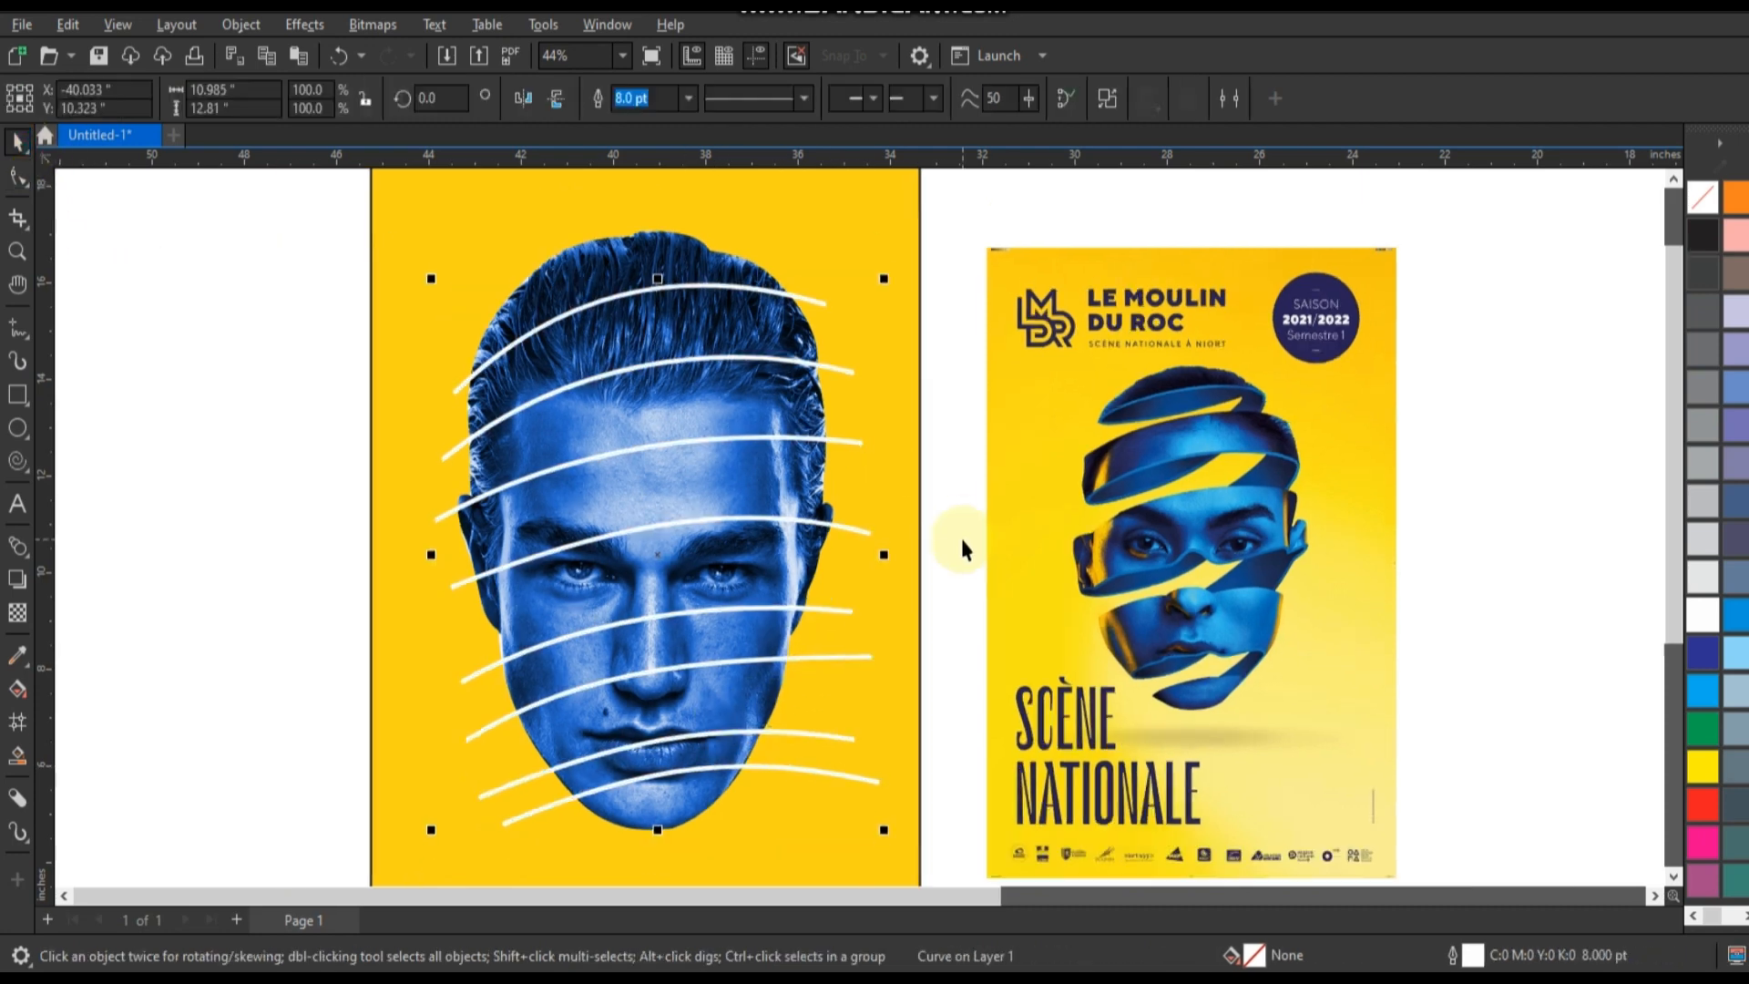
pyautogui.scroll(-1, 962, 546)
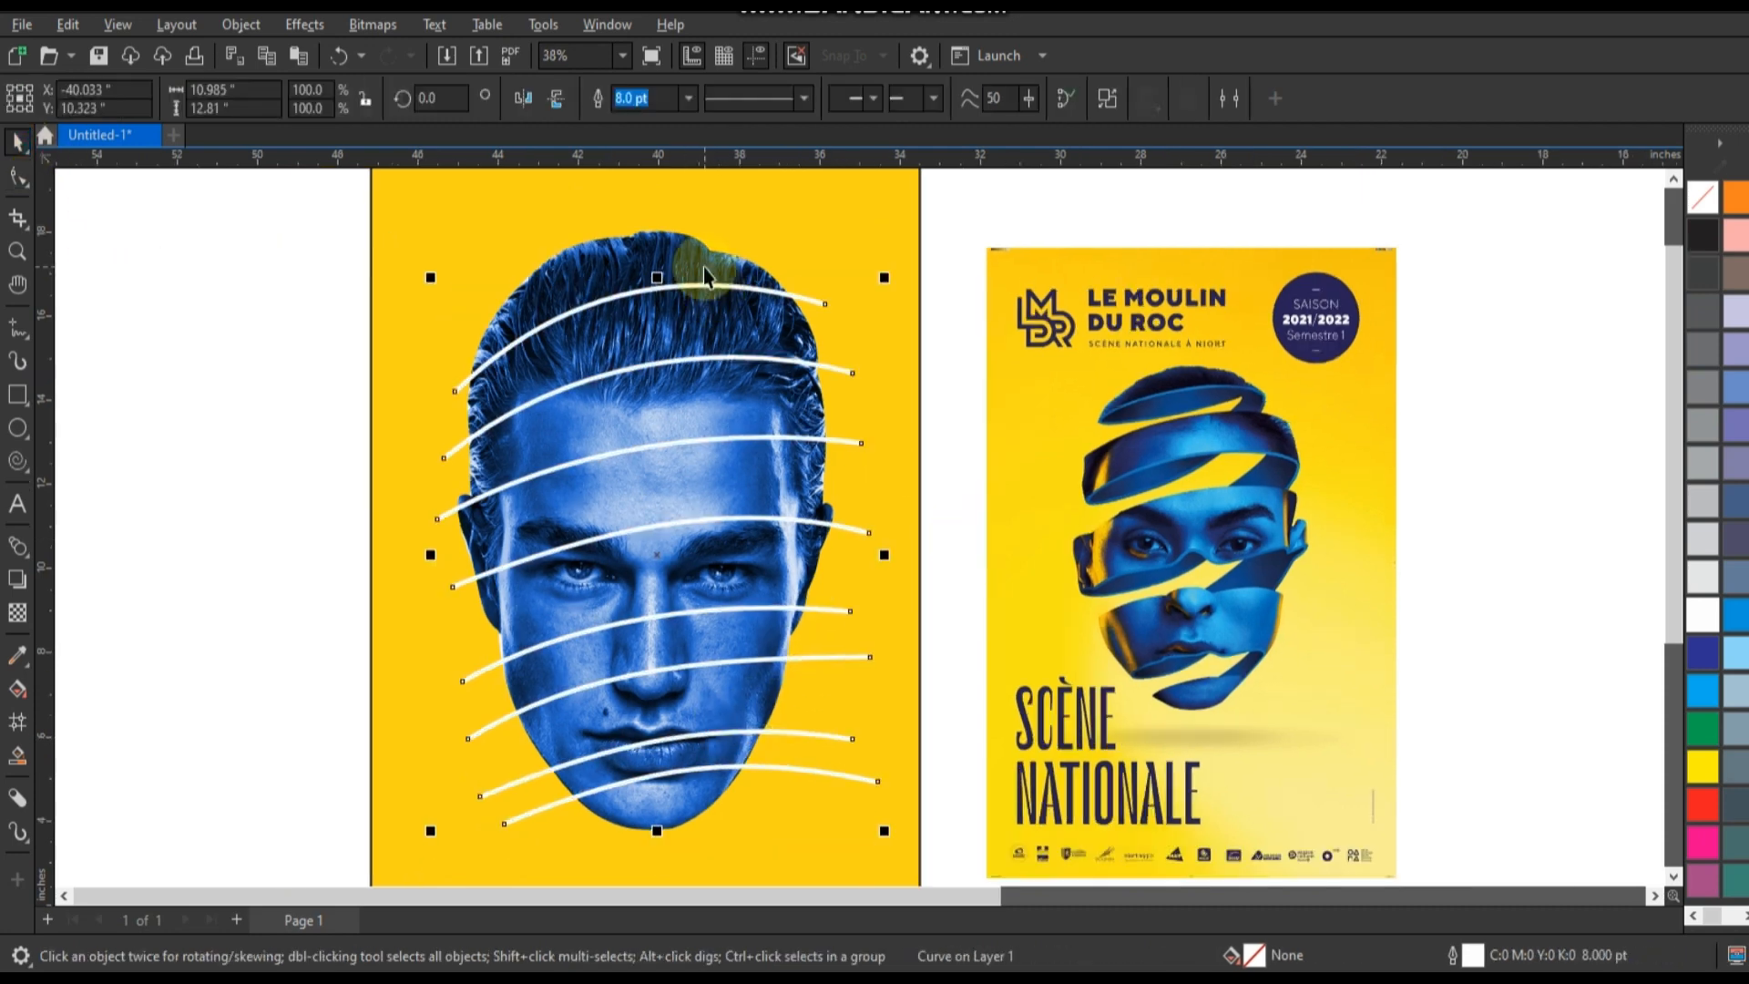
pyautogui.keyDown('shift'); pyautogui.click(716, 244); pyautogui.keyUp('shift')
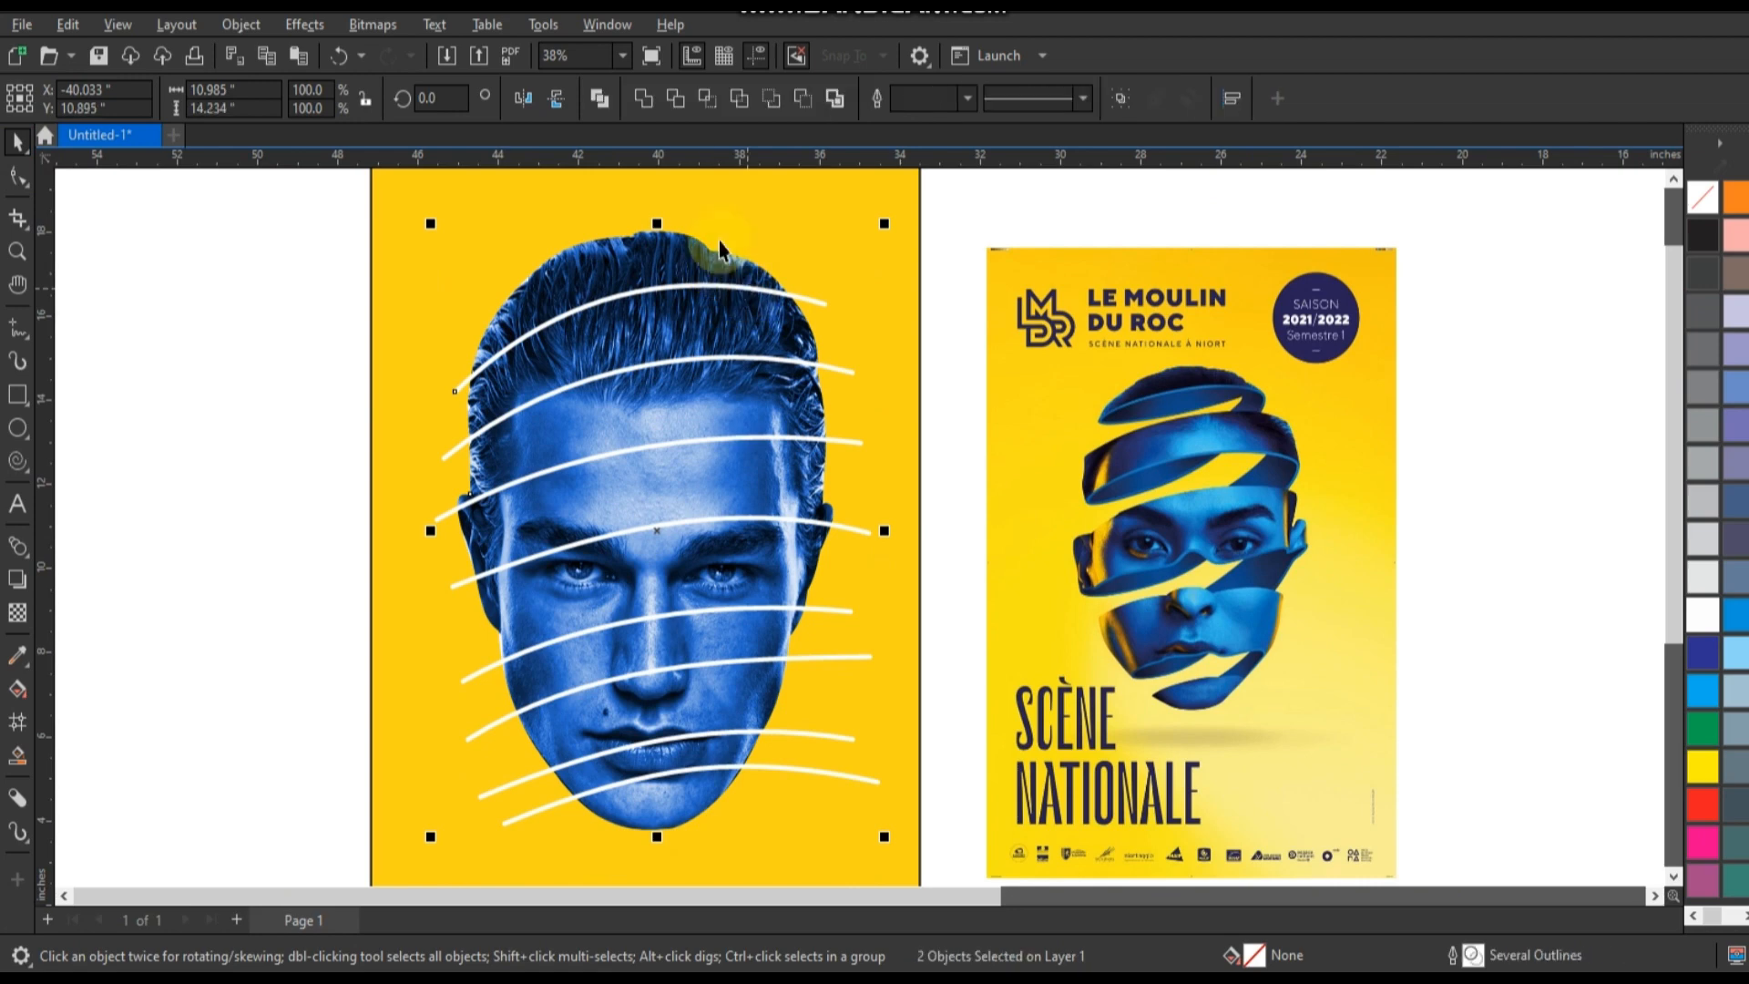
pyautogui.click(680, 104)
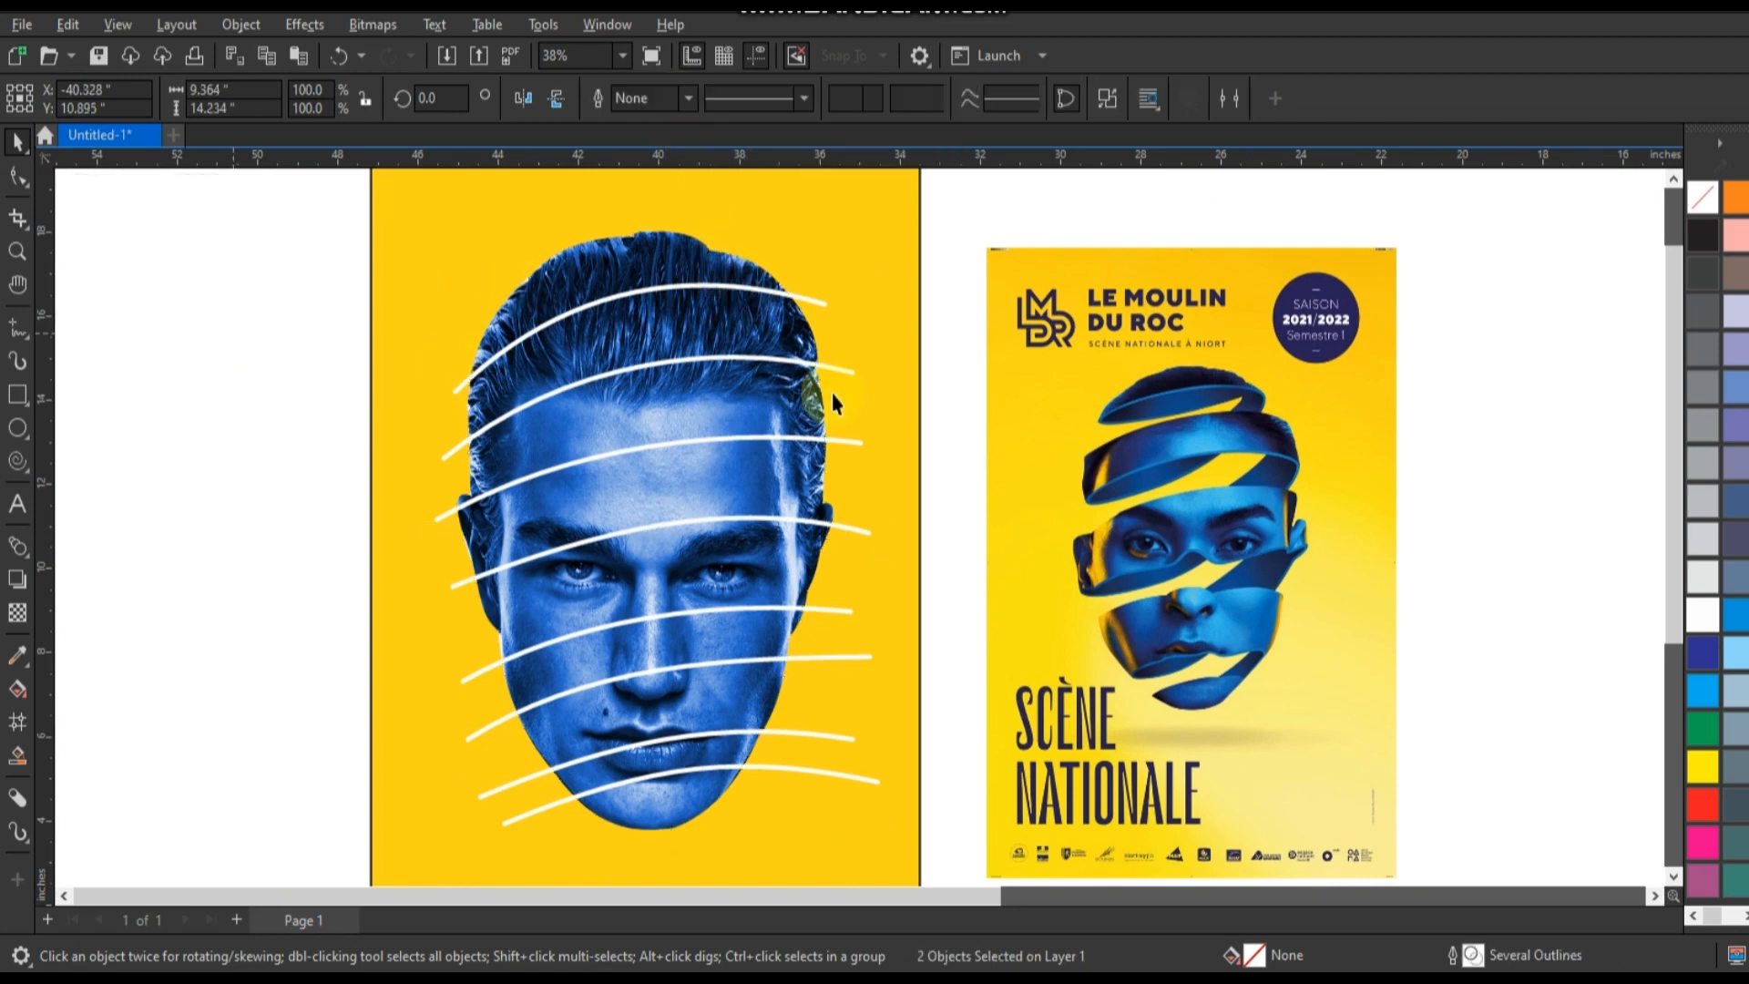
pyautogui.press('Escape')
pyautogui.click(822, 309)
pyautogui.press('Delete')
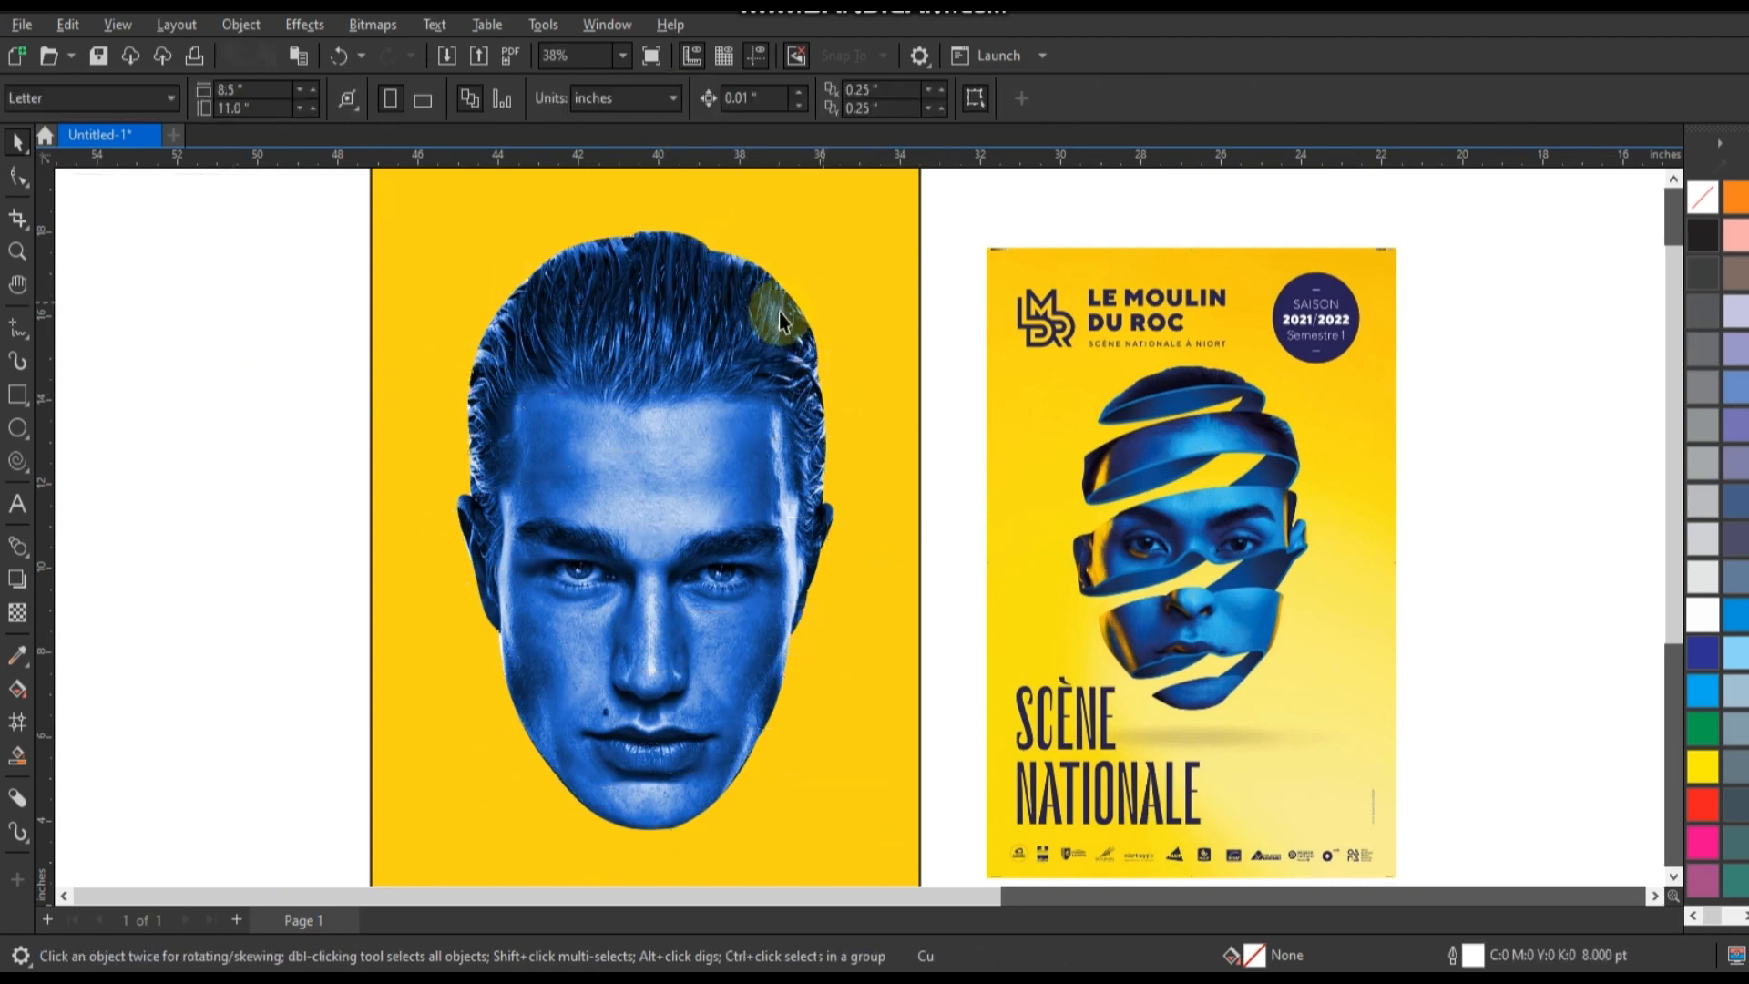
# Give the trimmed head a white 4 pt outline and break it apart into separate bands.
pyautogui.click(779, 313)
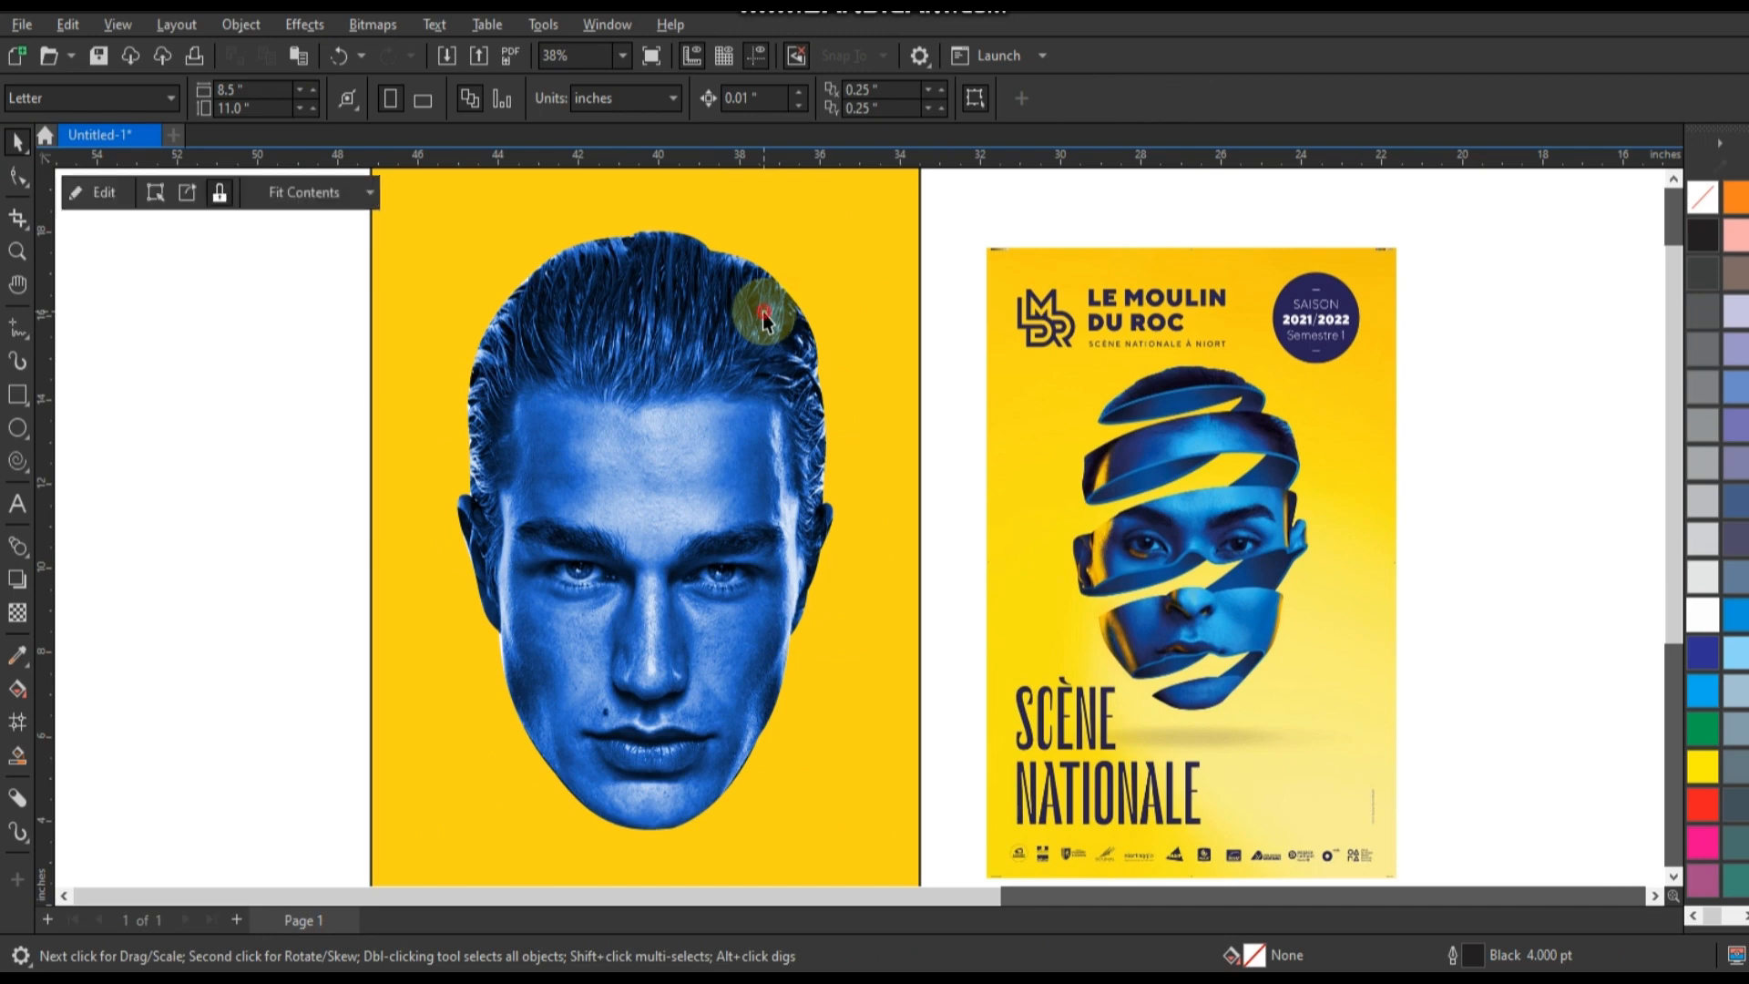
pyautogui.rightClick(1696, 620)
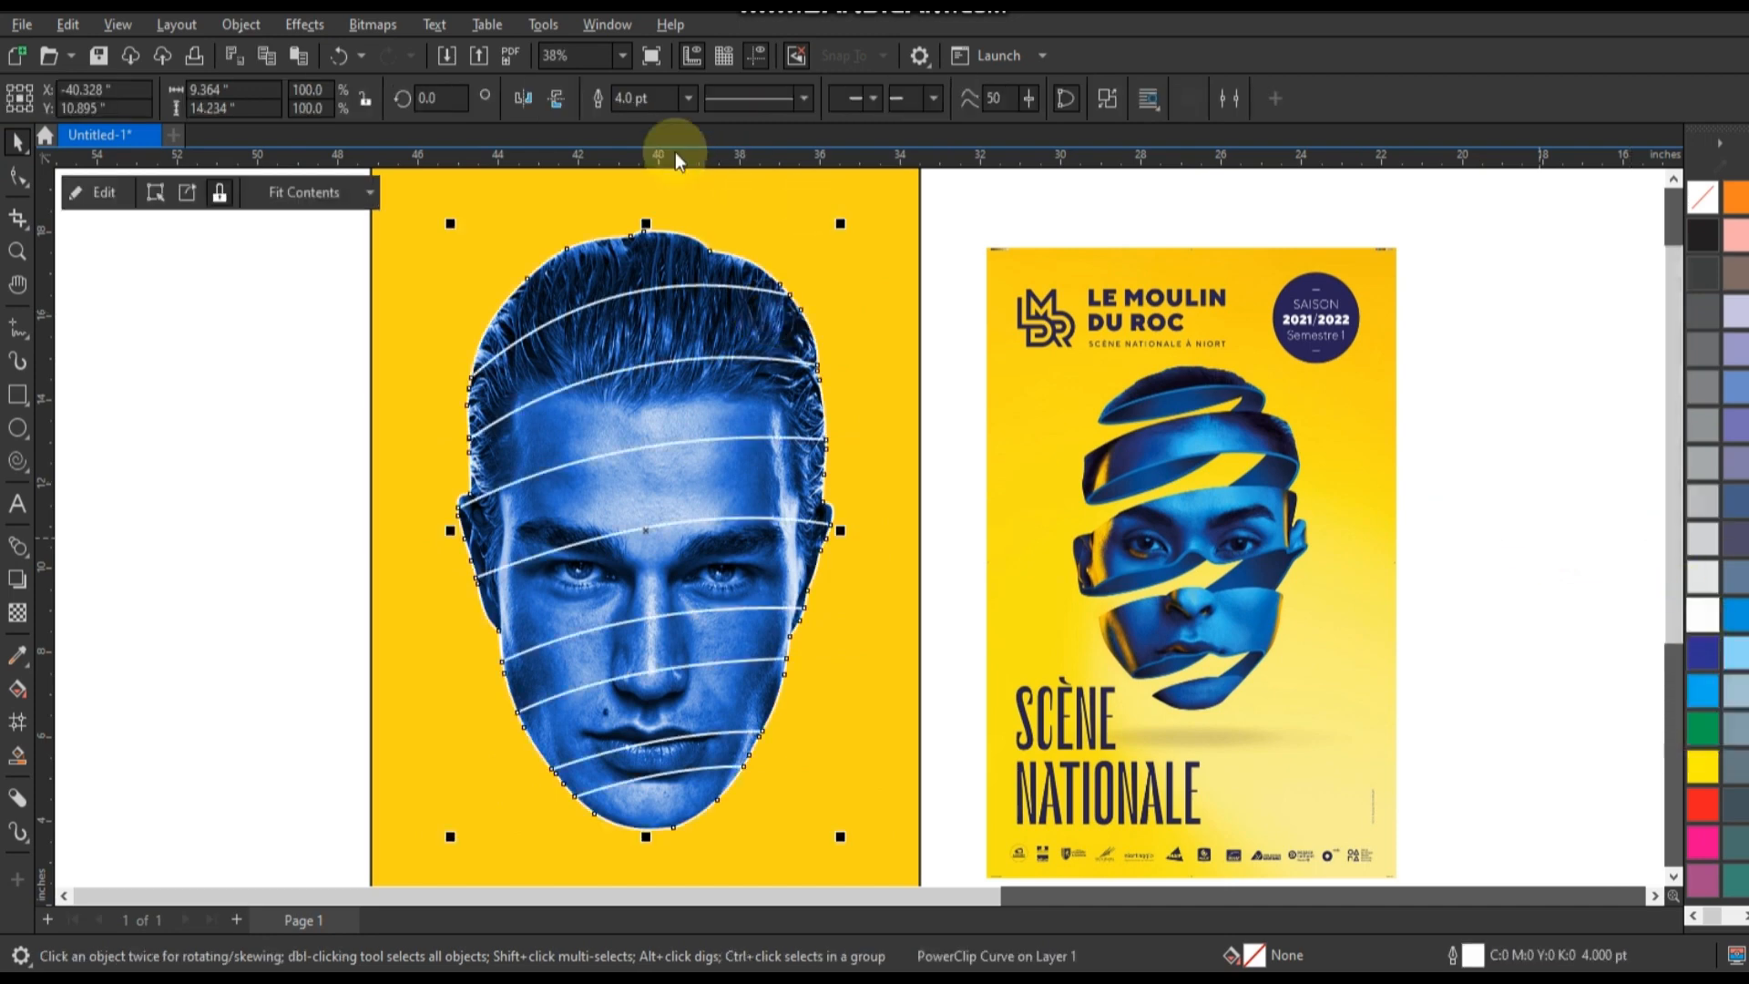
pyautogui.click(1104, 102)
pyautogui.click(290, 417)
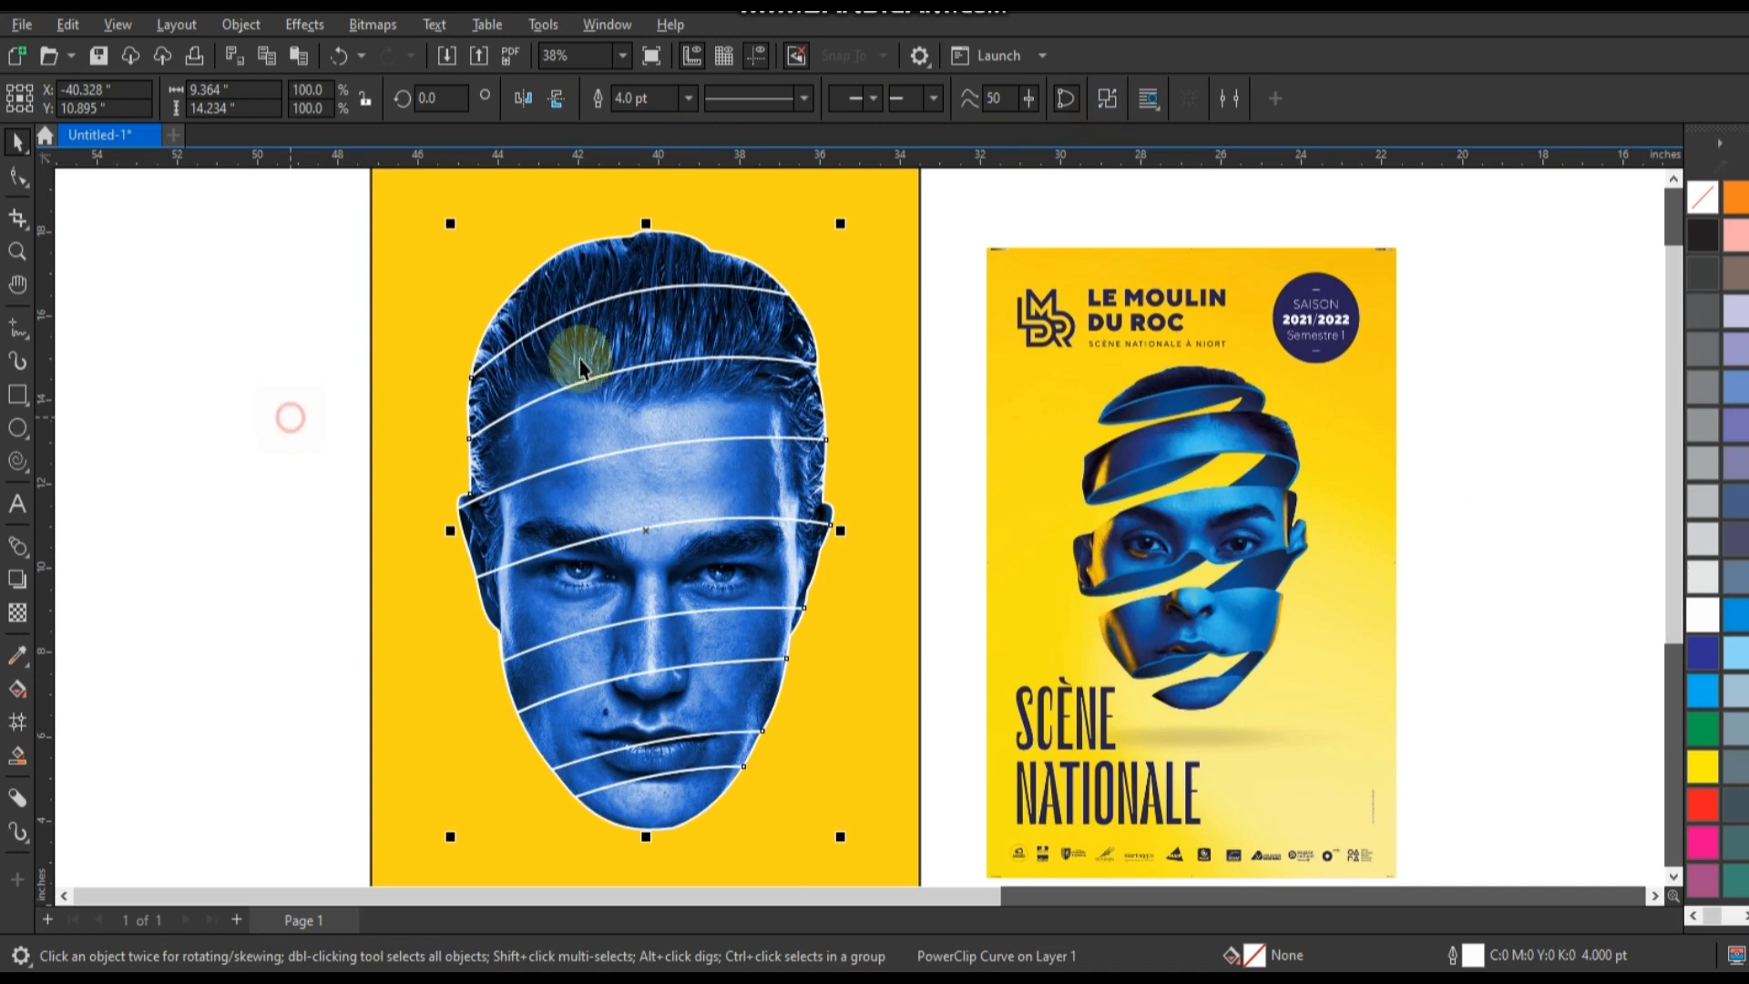
# Delete the four alternate bands across the hair, forehead, nose and lower lip to leave yellow gaps between the face slices.
pyautogui.click(638, 349)
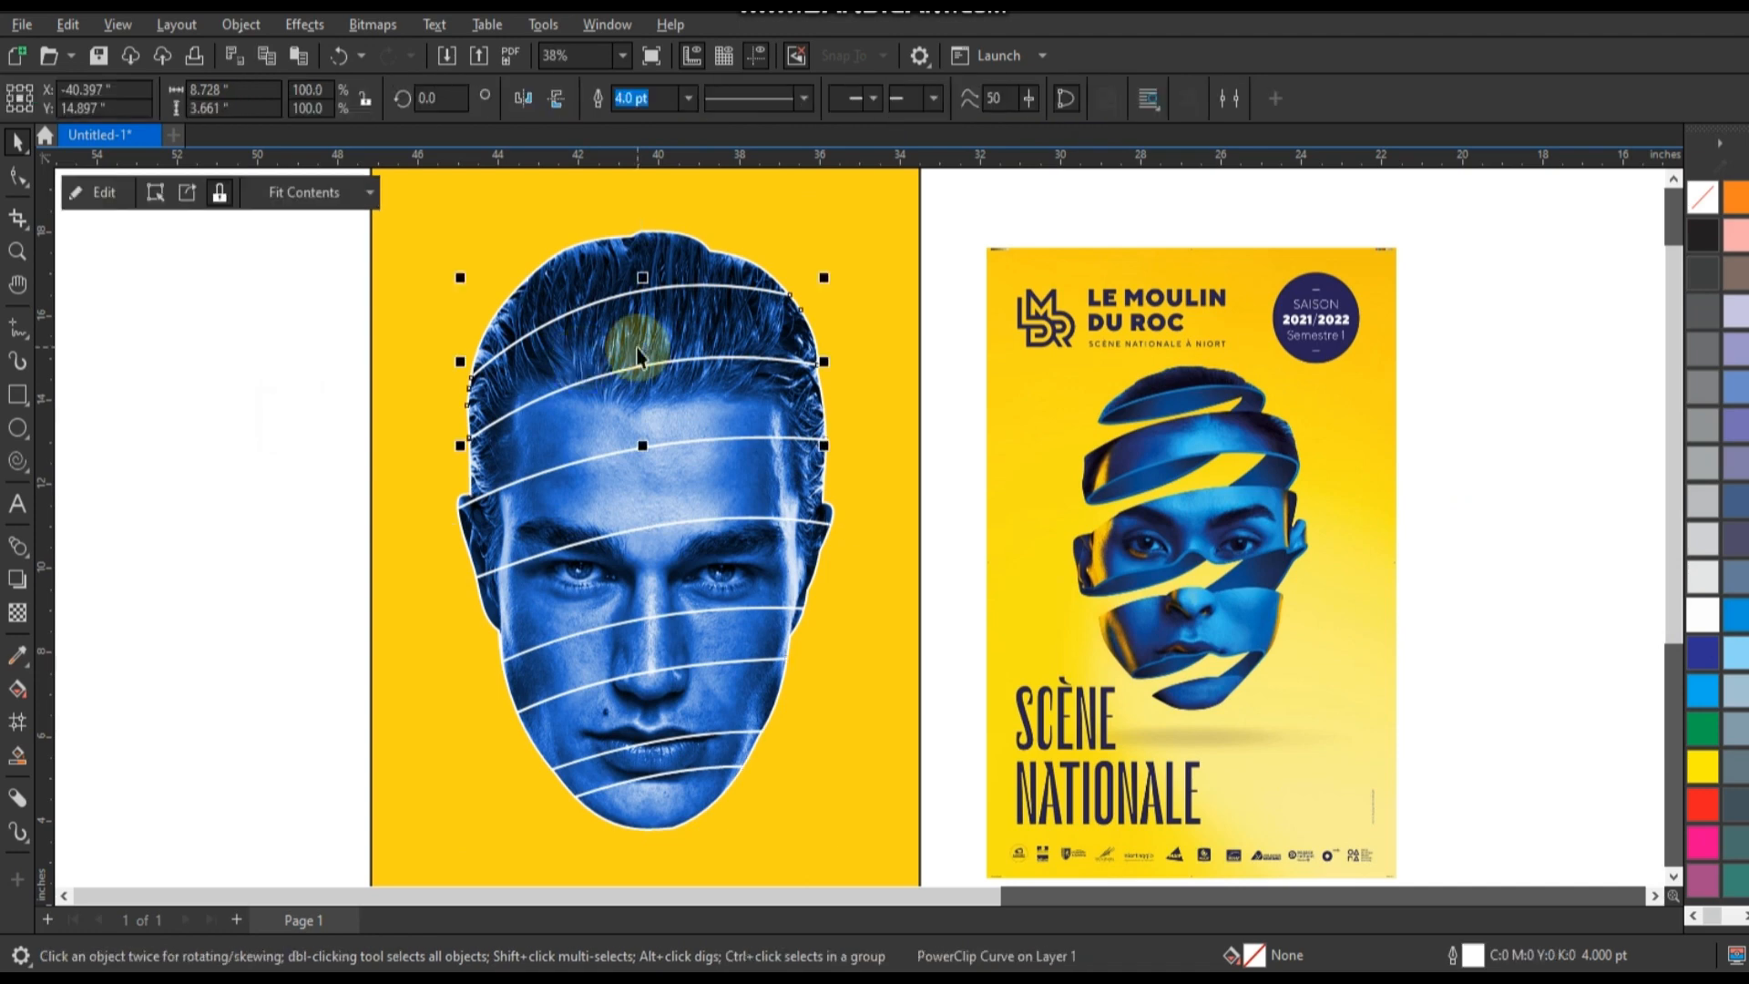
pyautogui.press('Delete')
pyautogui.click(664, 485)
pyautogui.press('Delete')
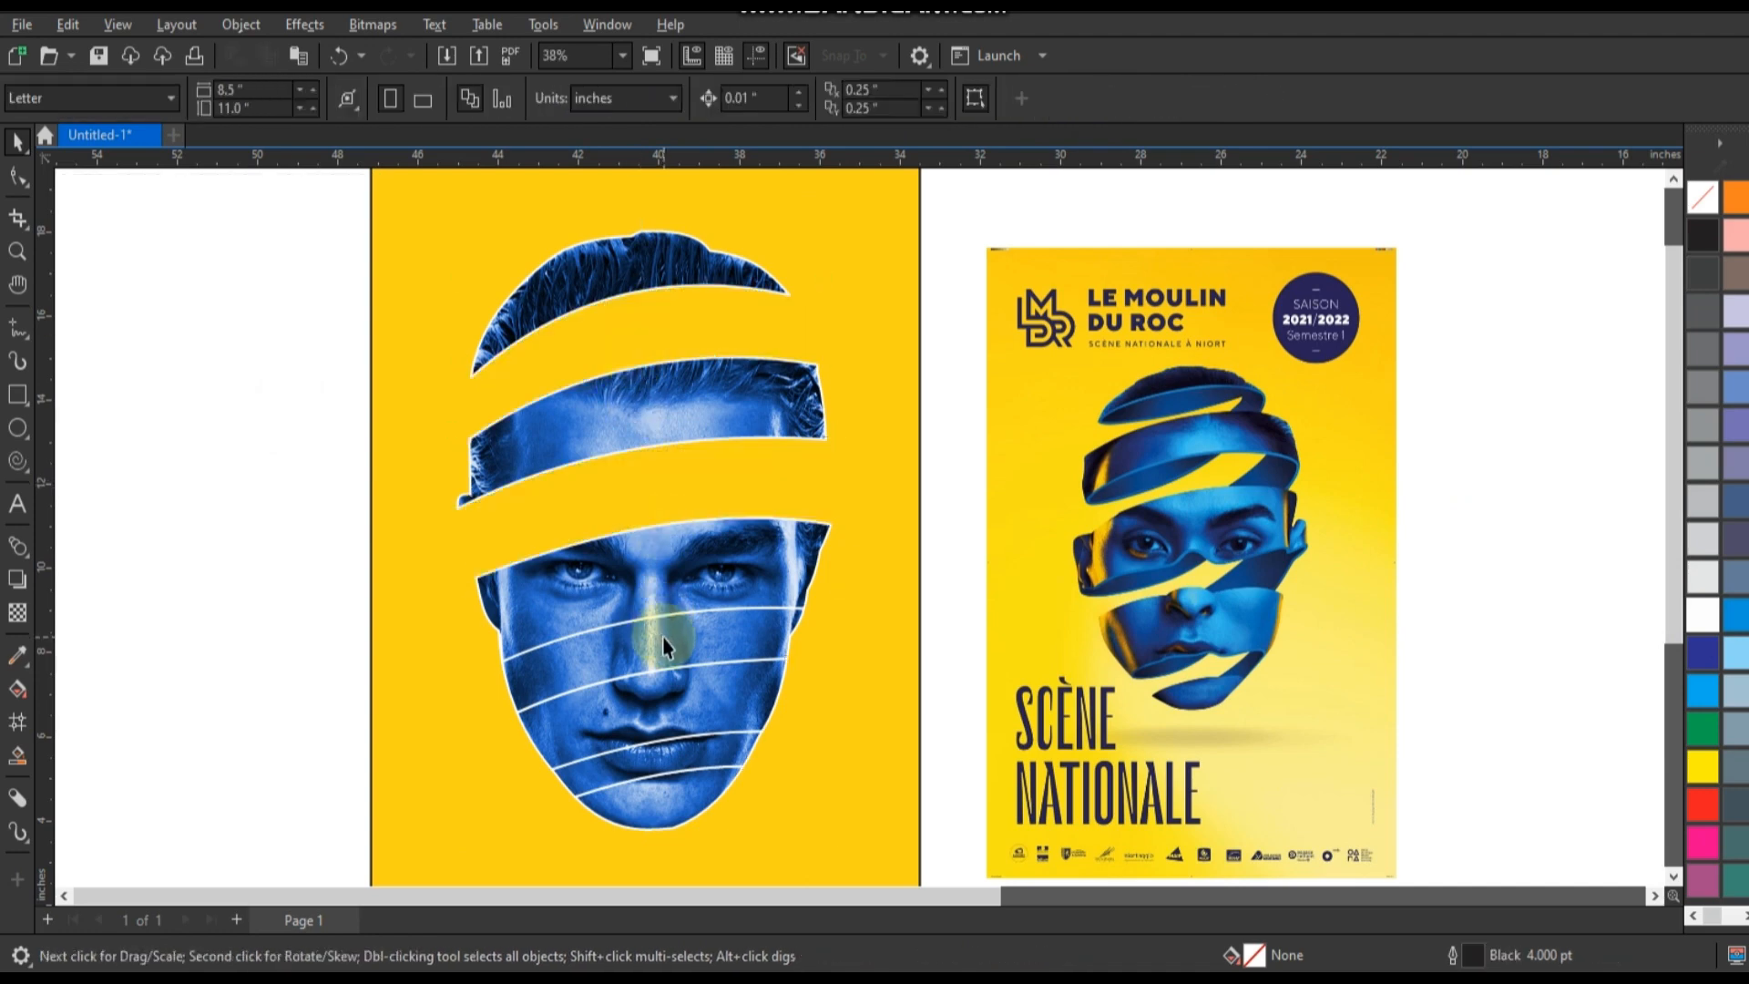
pyautogui.click(662, 638)
pyautogui.press('Delete')
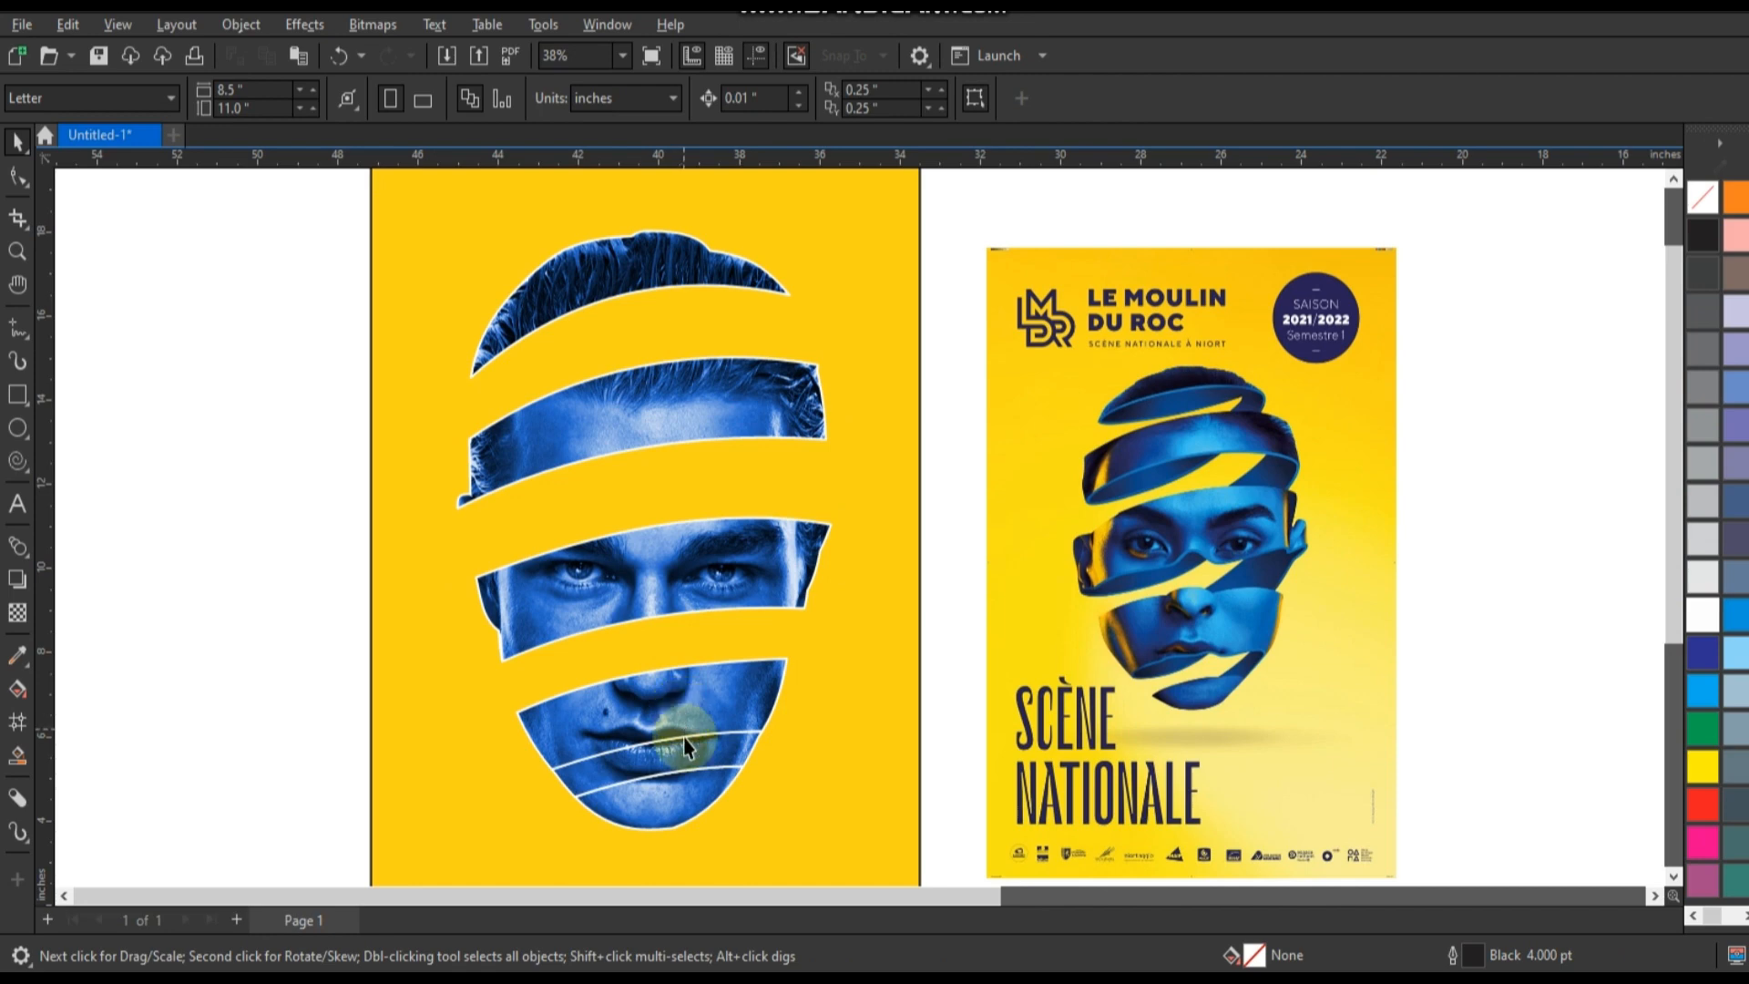
pyautogui.click(684, 745)
pyautogui.press('Delete')
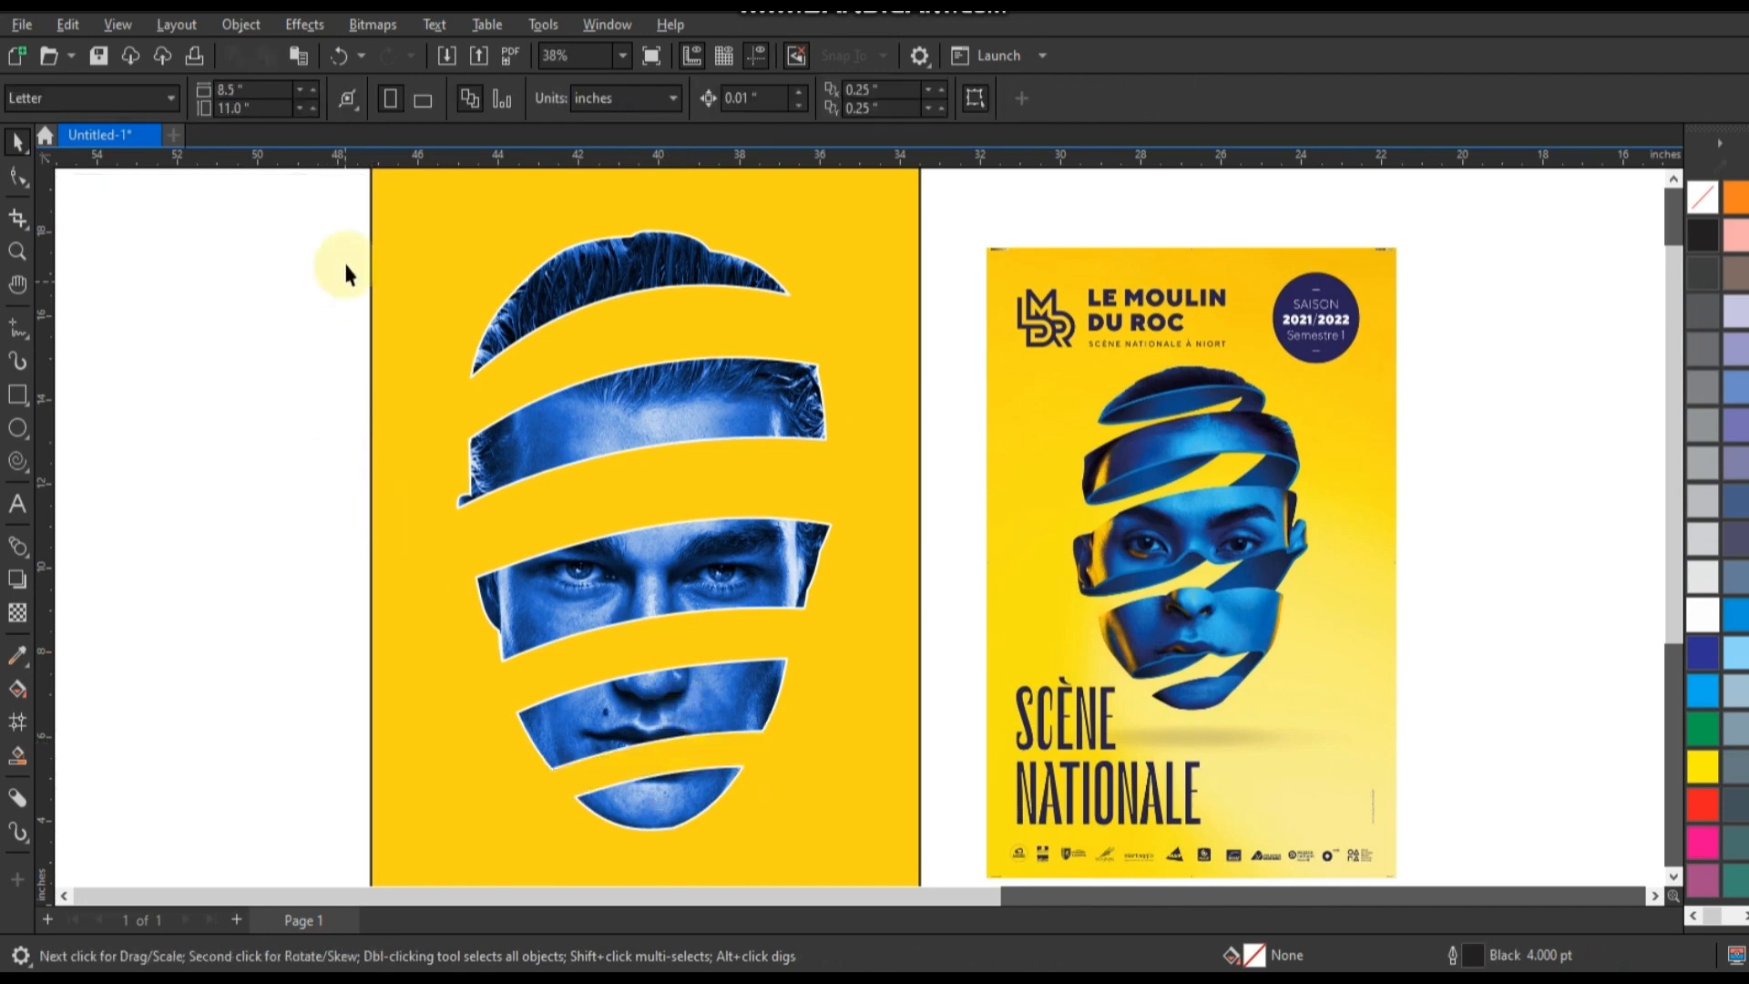
pyautogui.moveTo(306, 195); pyautogui.dragTo(854, 856)
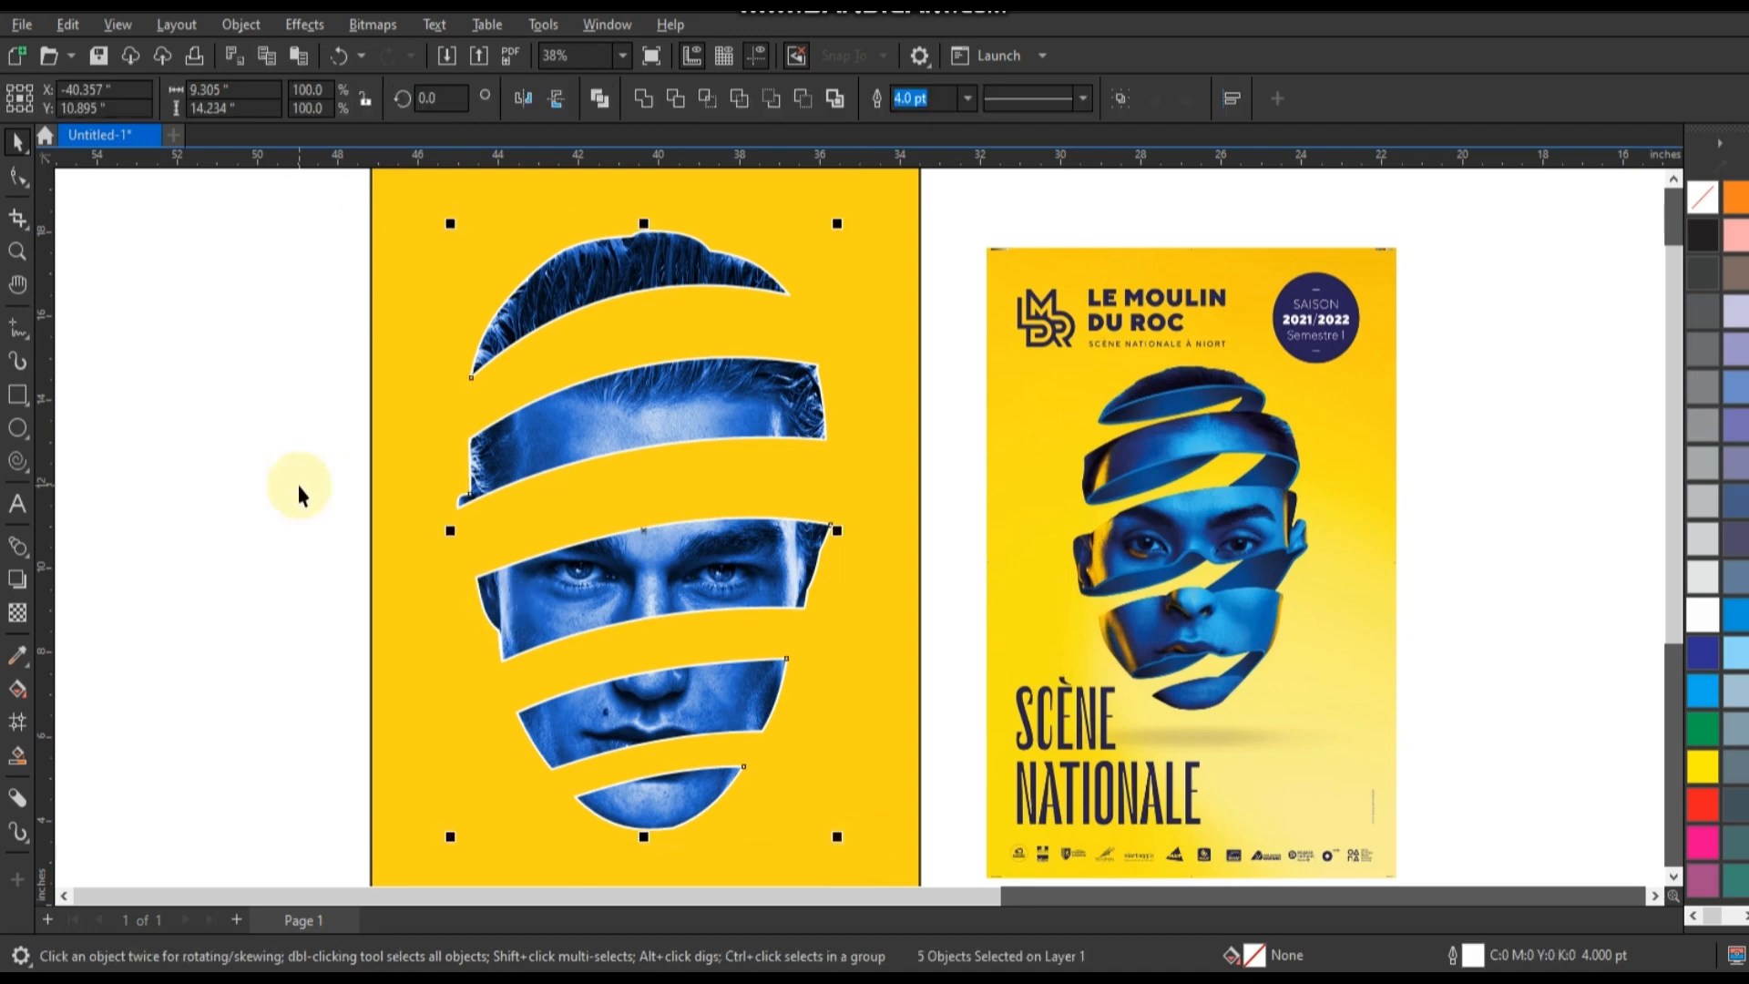
pyautogui.click(300, 494)
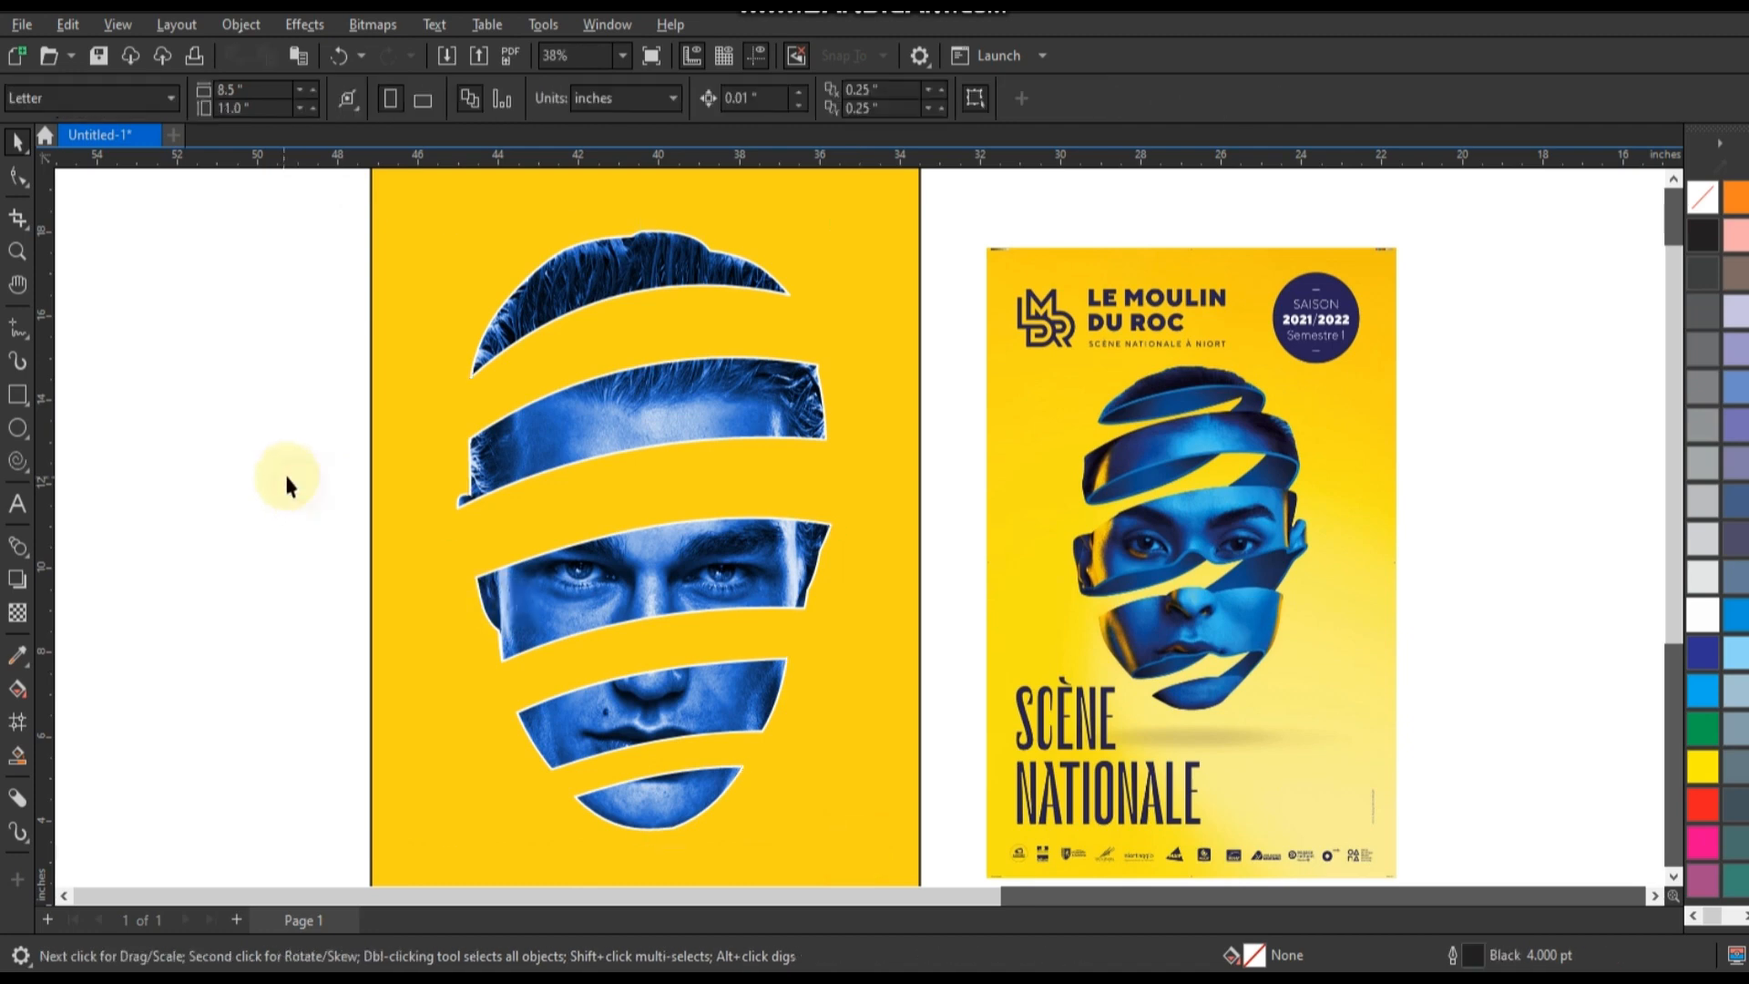
# Draw a flat ellipse about 6 by 1.8 inches over the forehead band and tilt it about 18 degrees, rising to the right.
pyautogui.click(23, 425)
pyautogui.moveTo(508, 367); pyautogui.dragTo(752, 446)
pyautogui.click(18, 141)
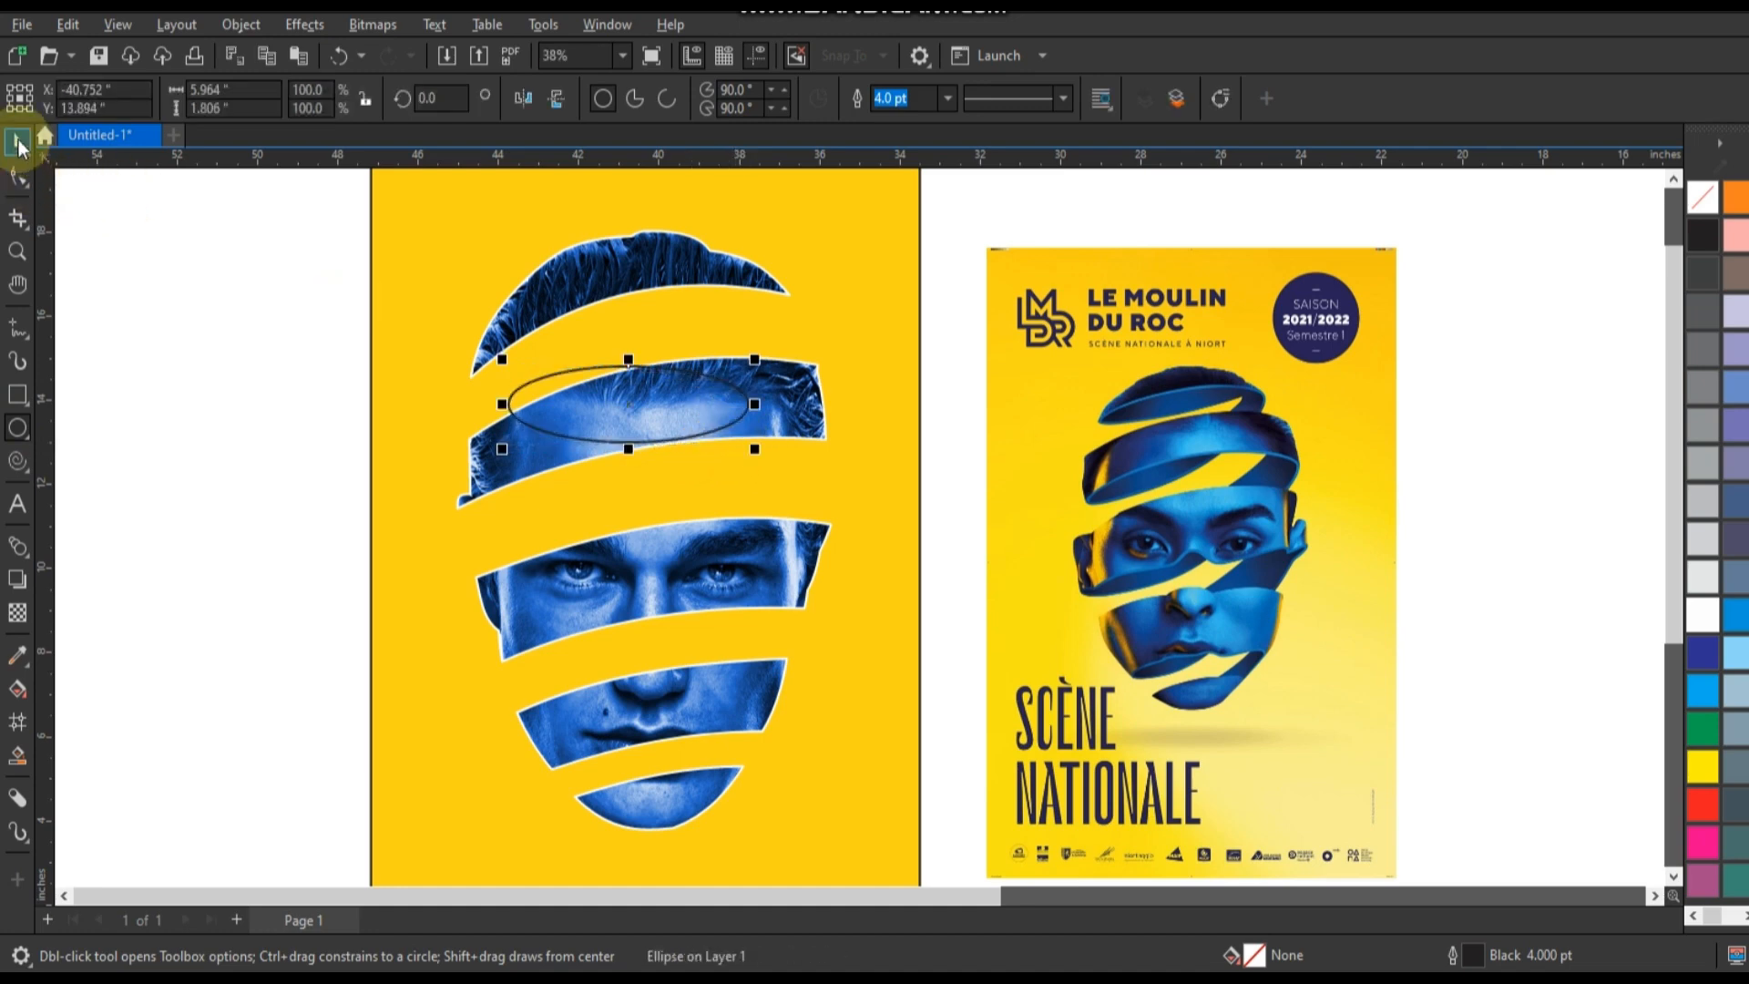
pyautogui.click(612, 398)
pyautogui.moveTo(760, 455); pyautogui.dragTo(751, 406)
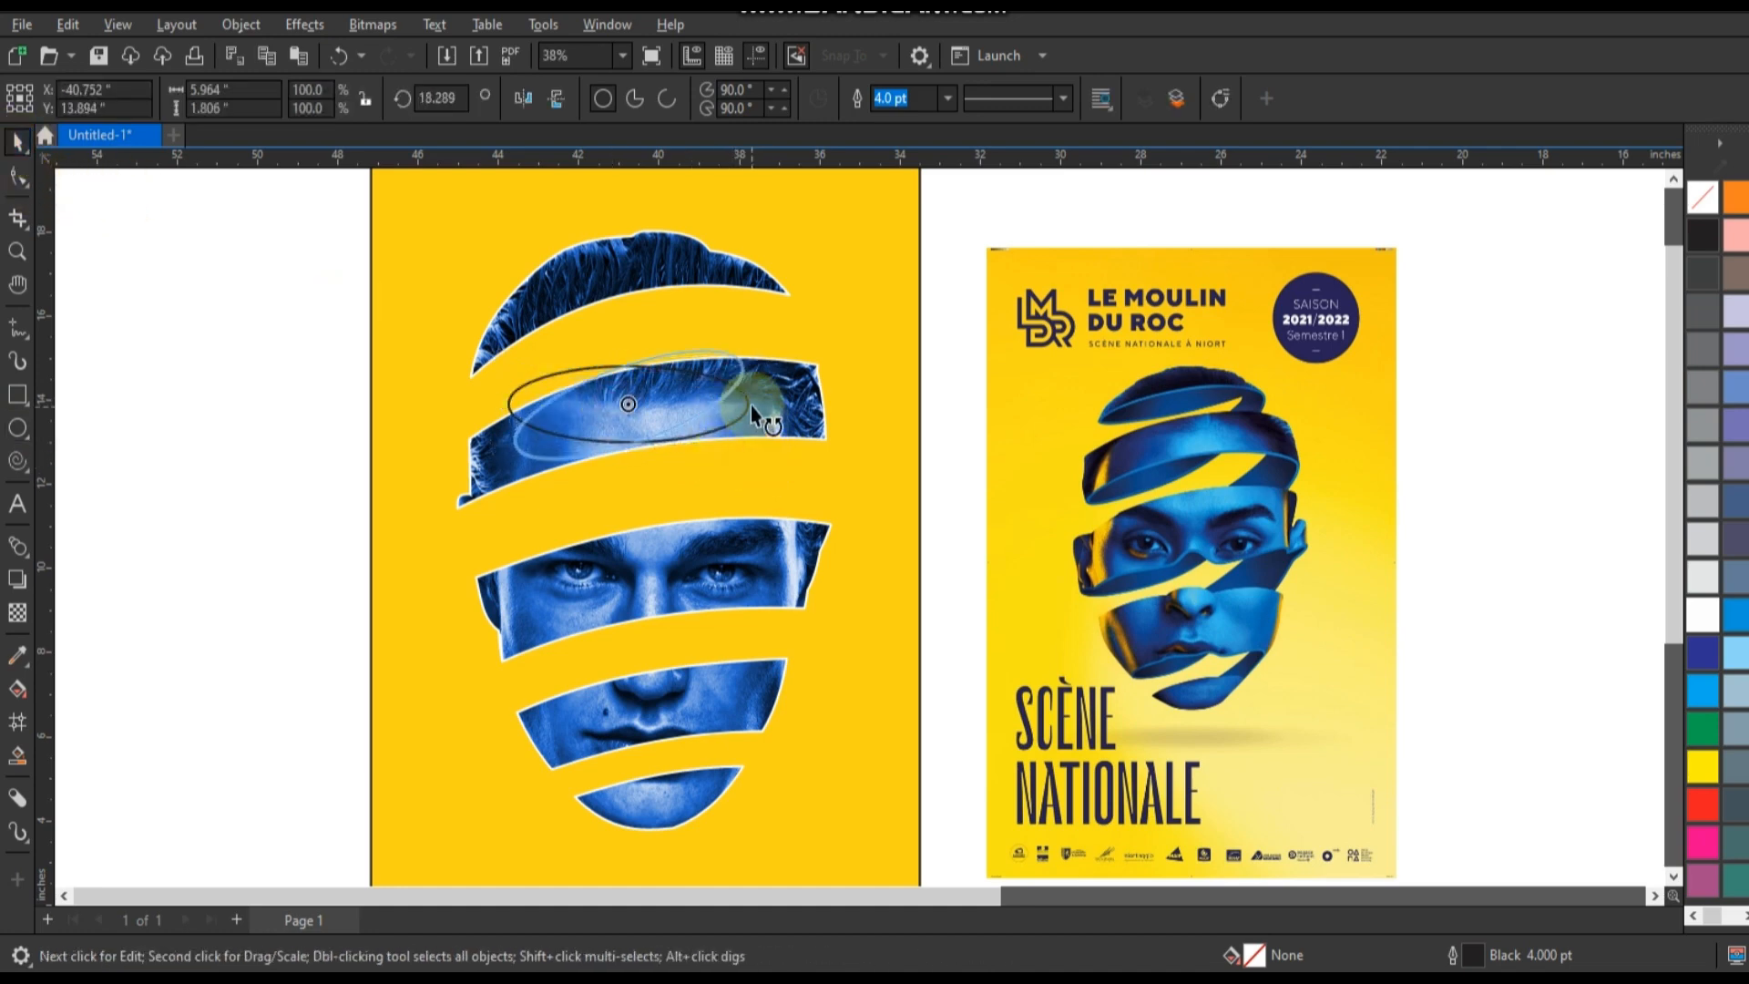
pyautogui.click(654, 321)
pyautogui.moveTo(654, 321); pyautogui.dragTo(656, 338)
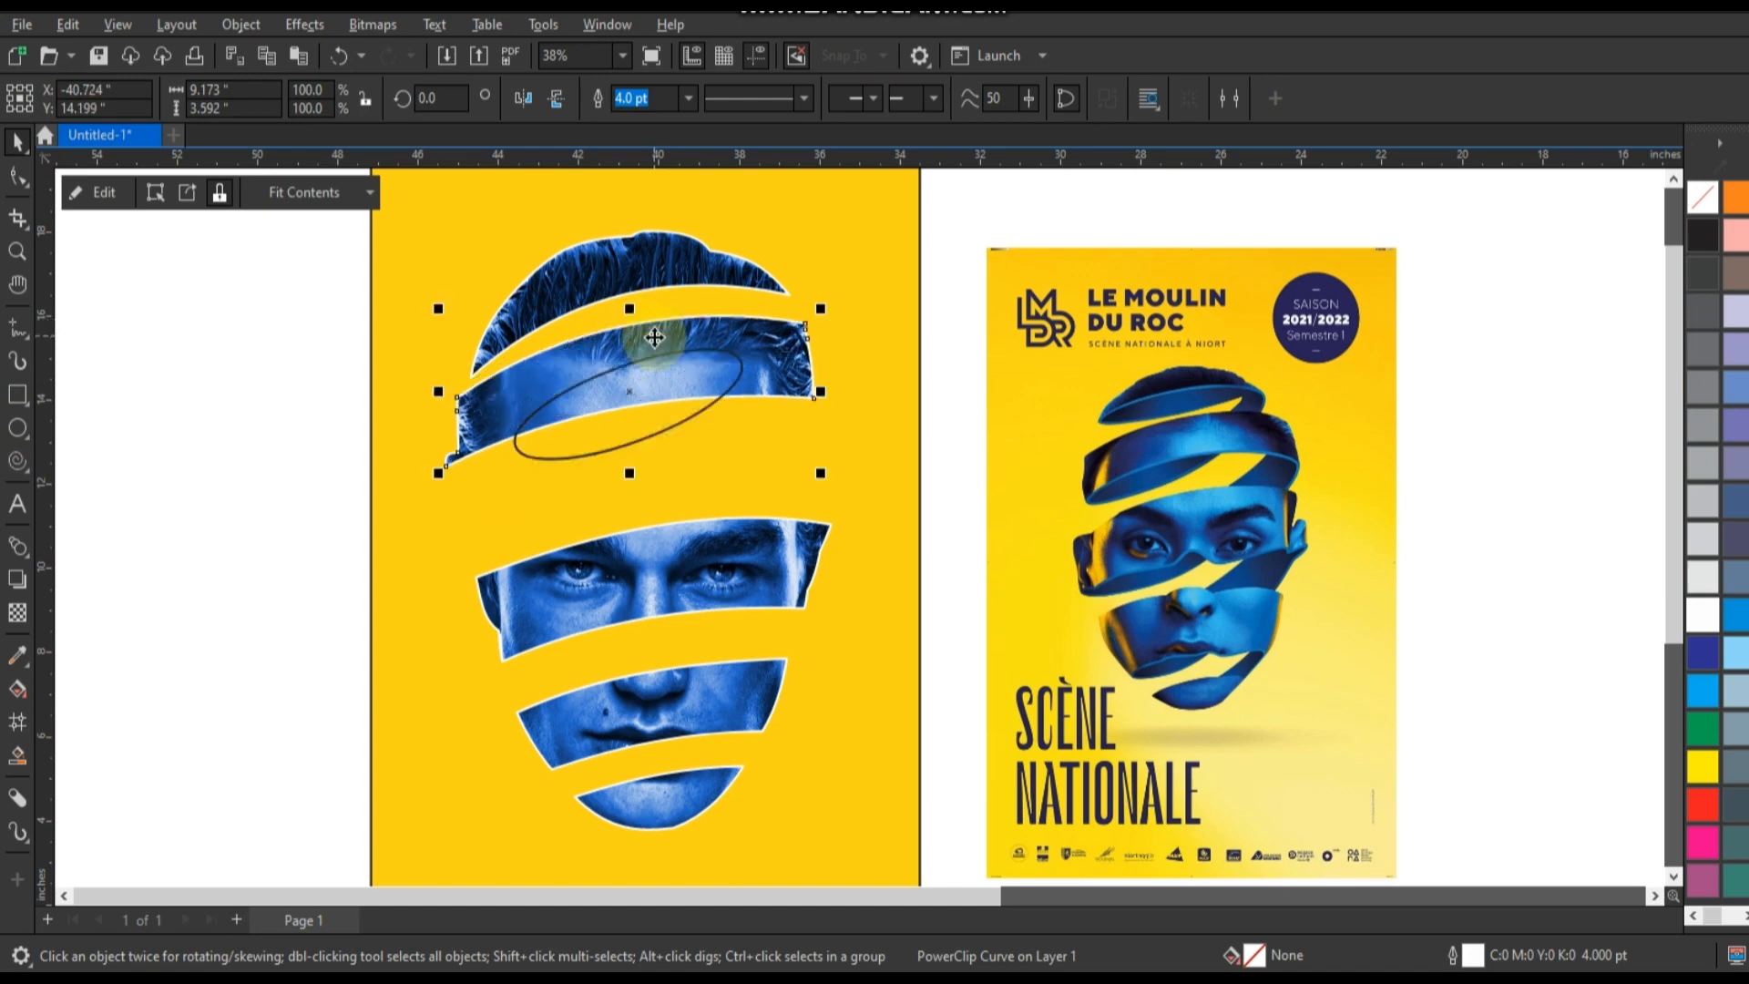
pyautogui.hotkey('ctrl', 'z')
# Fit the tilted ellipse along the hair band's lower edge and place adjusted copies along the forehead, eye and mouth bands.
pyautogui.moveTo(707, 395); pyautogui.dragTo(663, 321)
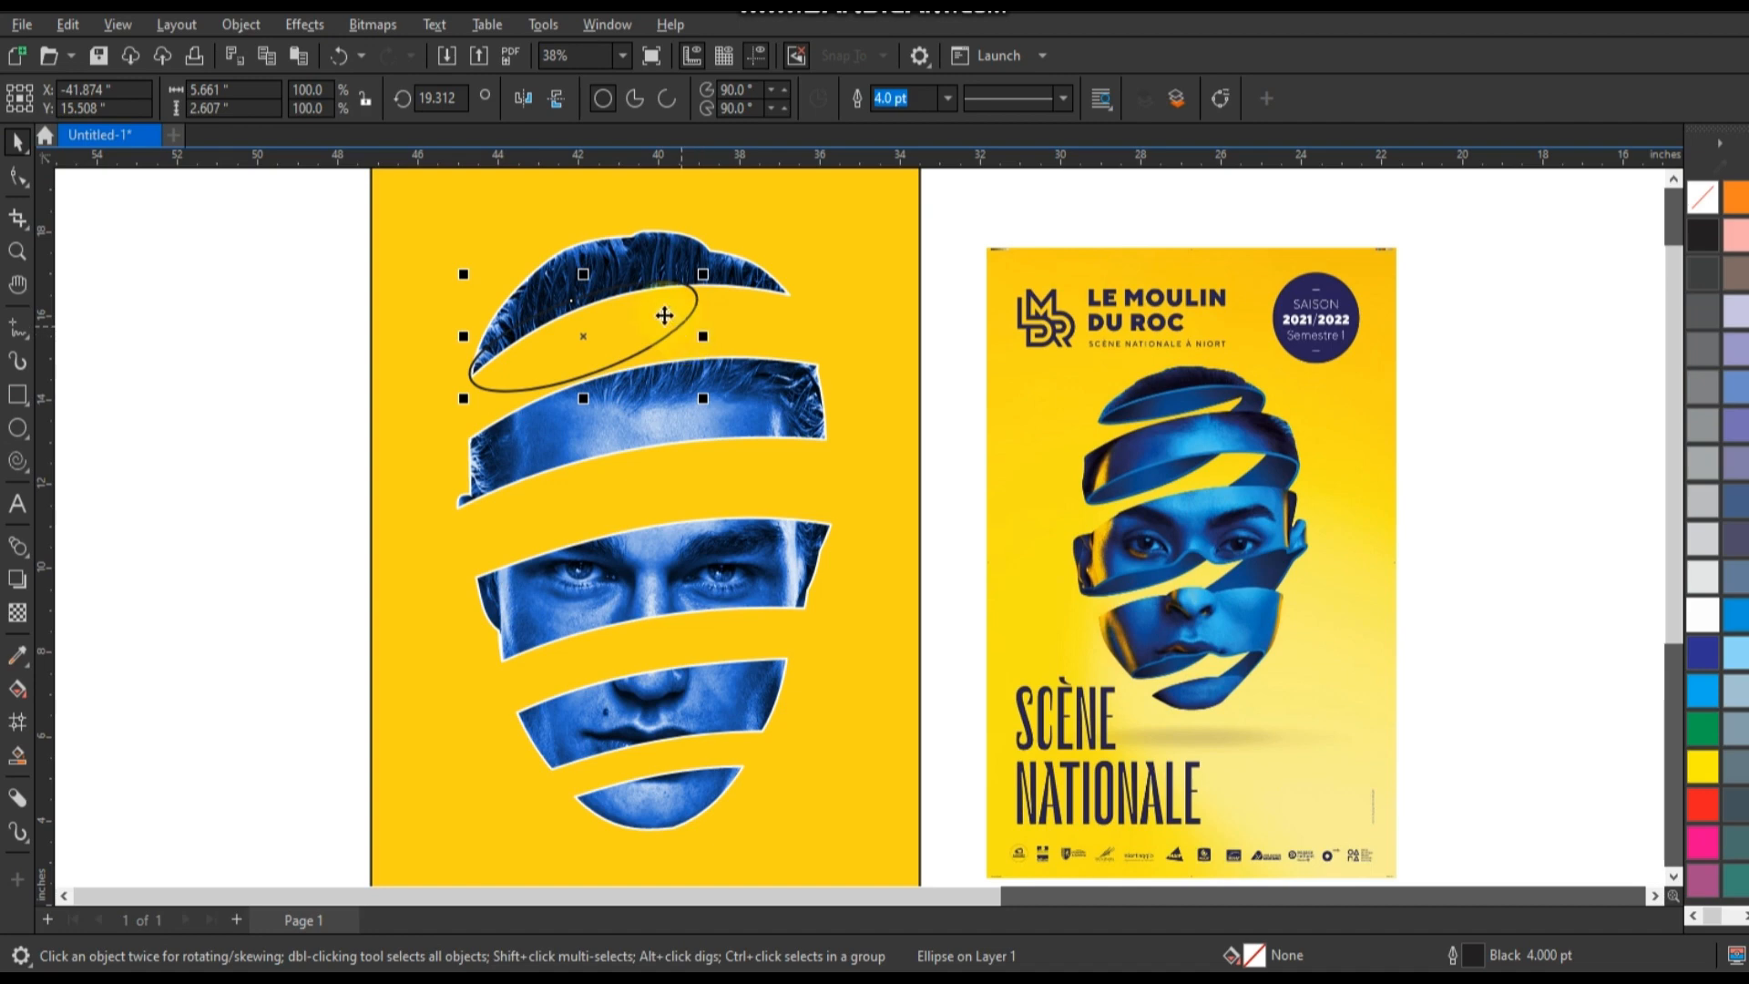
pyautogui.moveTo(702, 343); pyautogui.dragTo(713, 713)
pyautogui.click(730, 329)
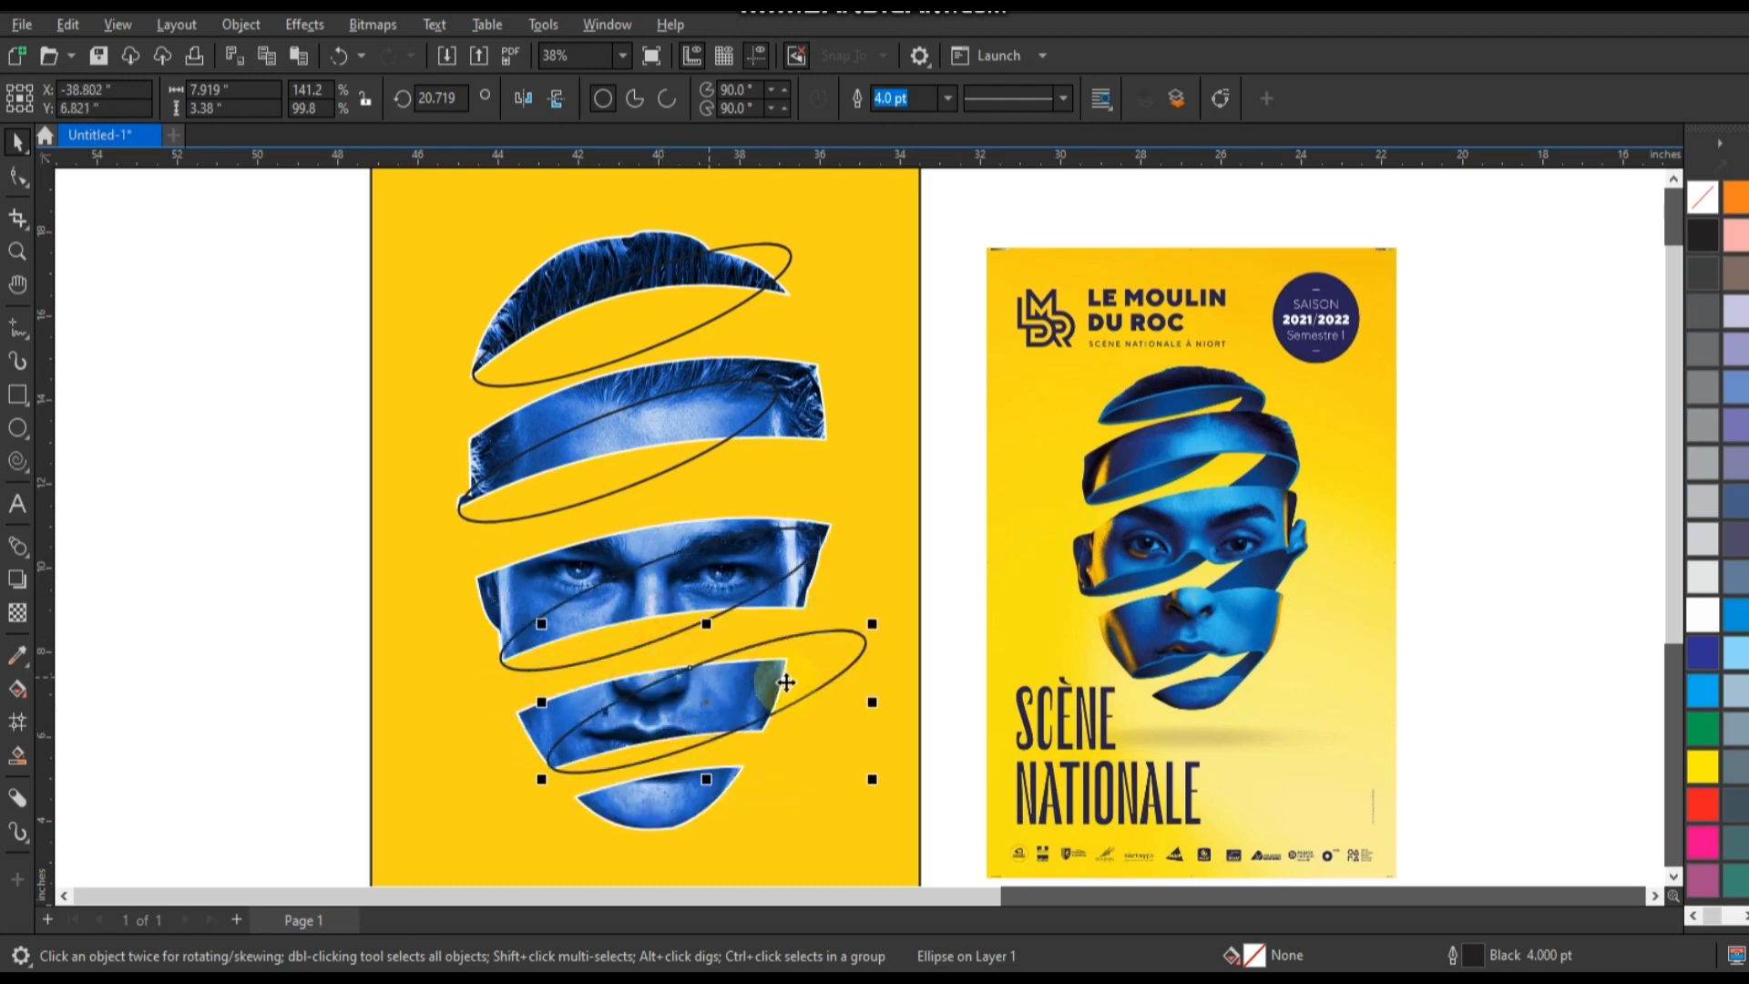
# Smart-fill the ellipse areas hanging below the mouth, eye, forehead and hair bands with blue.
pyautogui.click(18, 755)
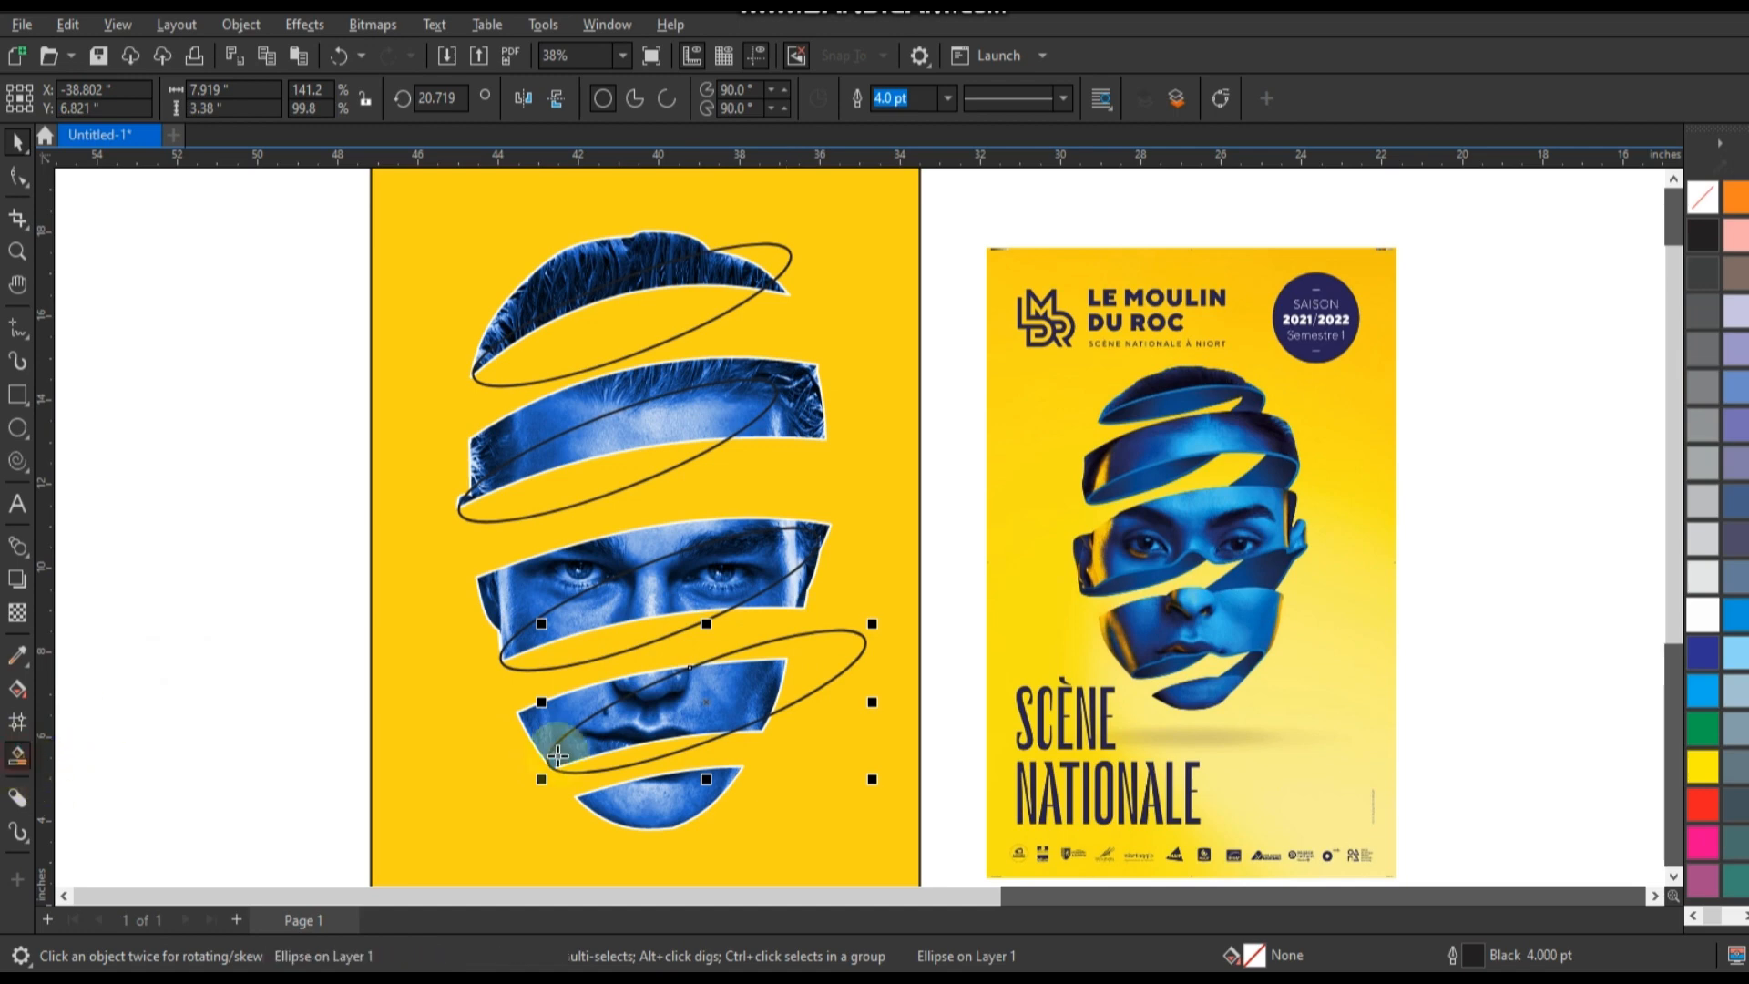
pyautogui.click(631, 756)
pyautogui.click(601, 638)
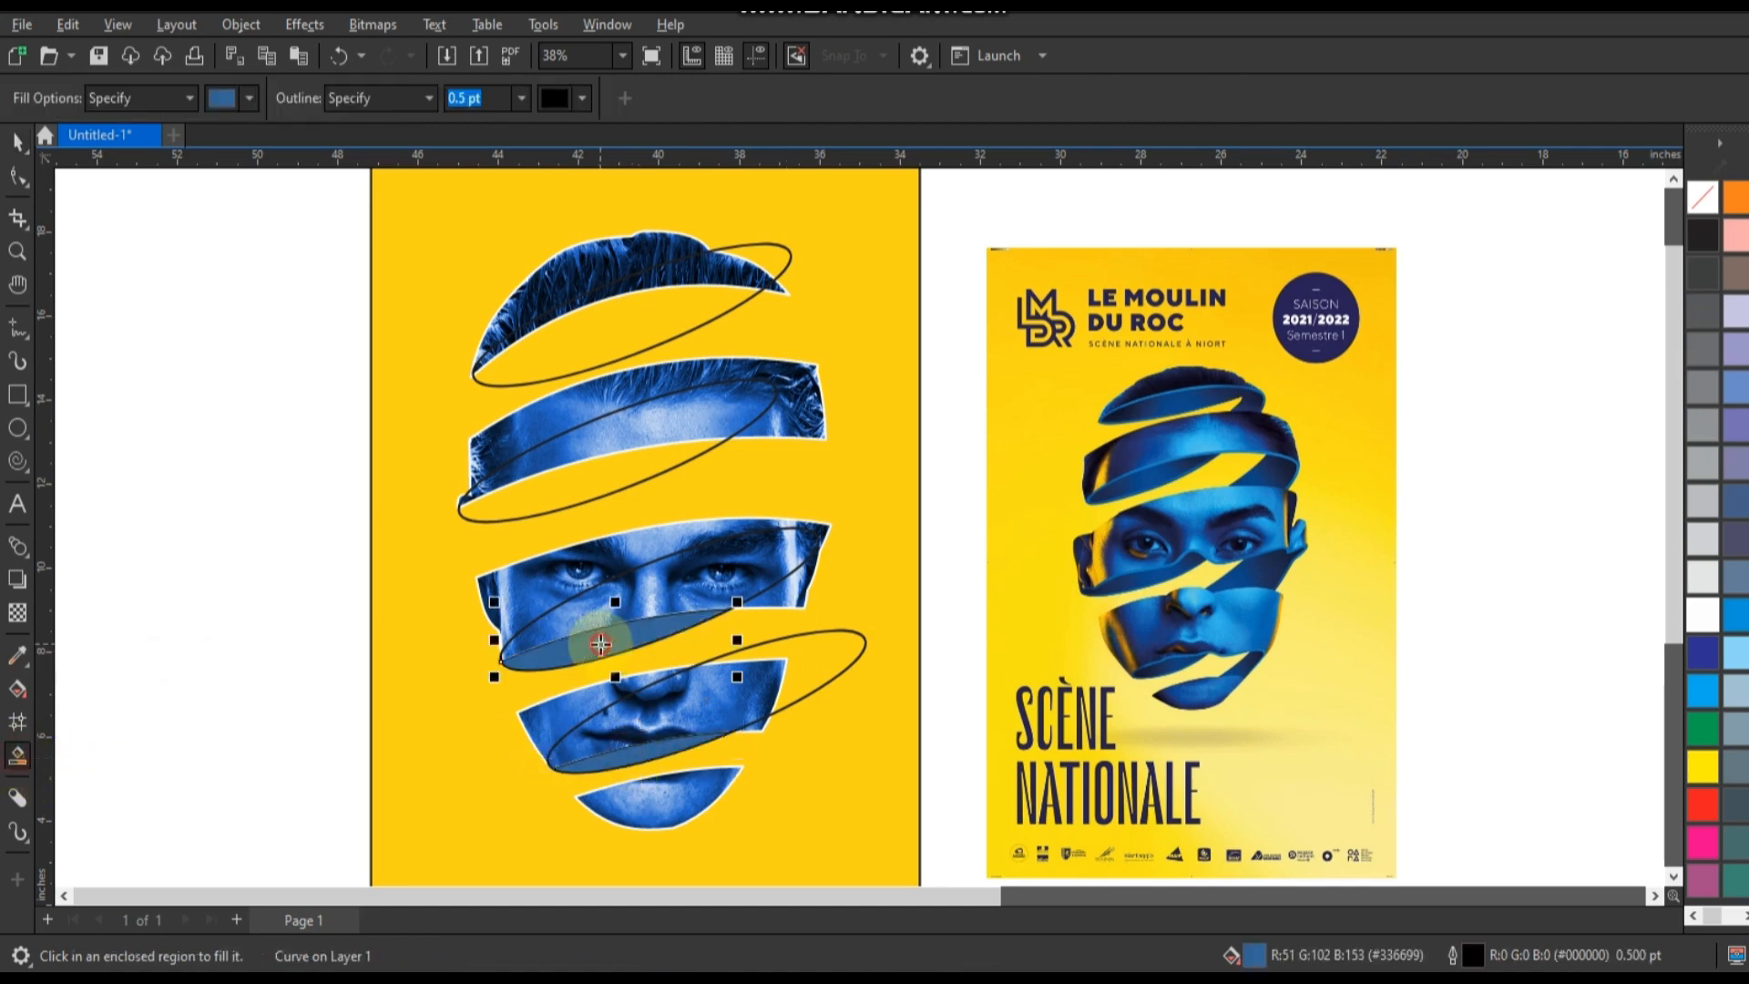
pyautogui.click(578, 487)
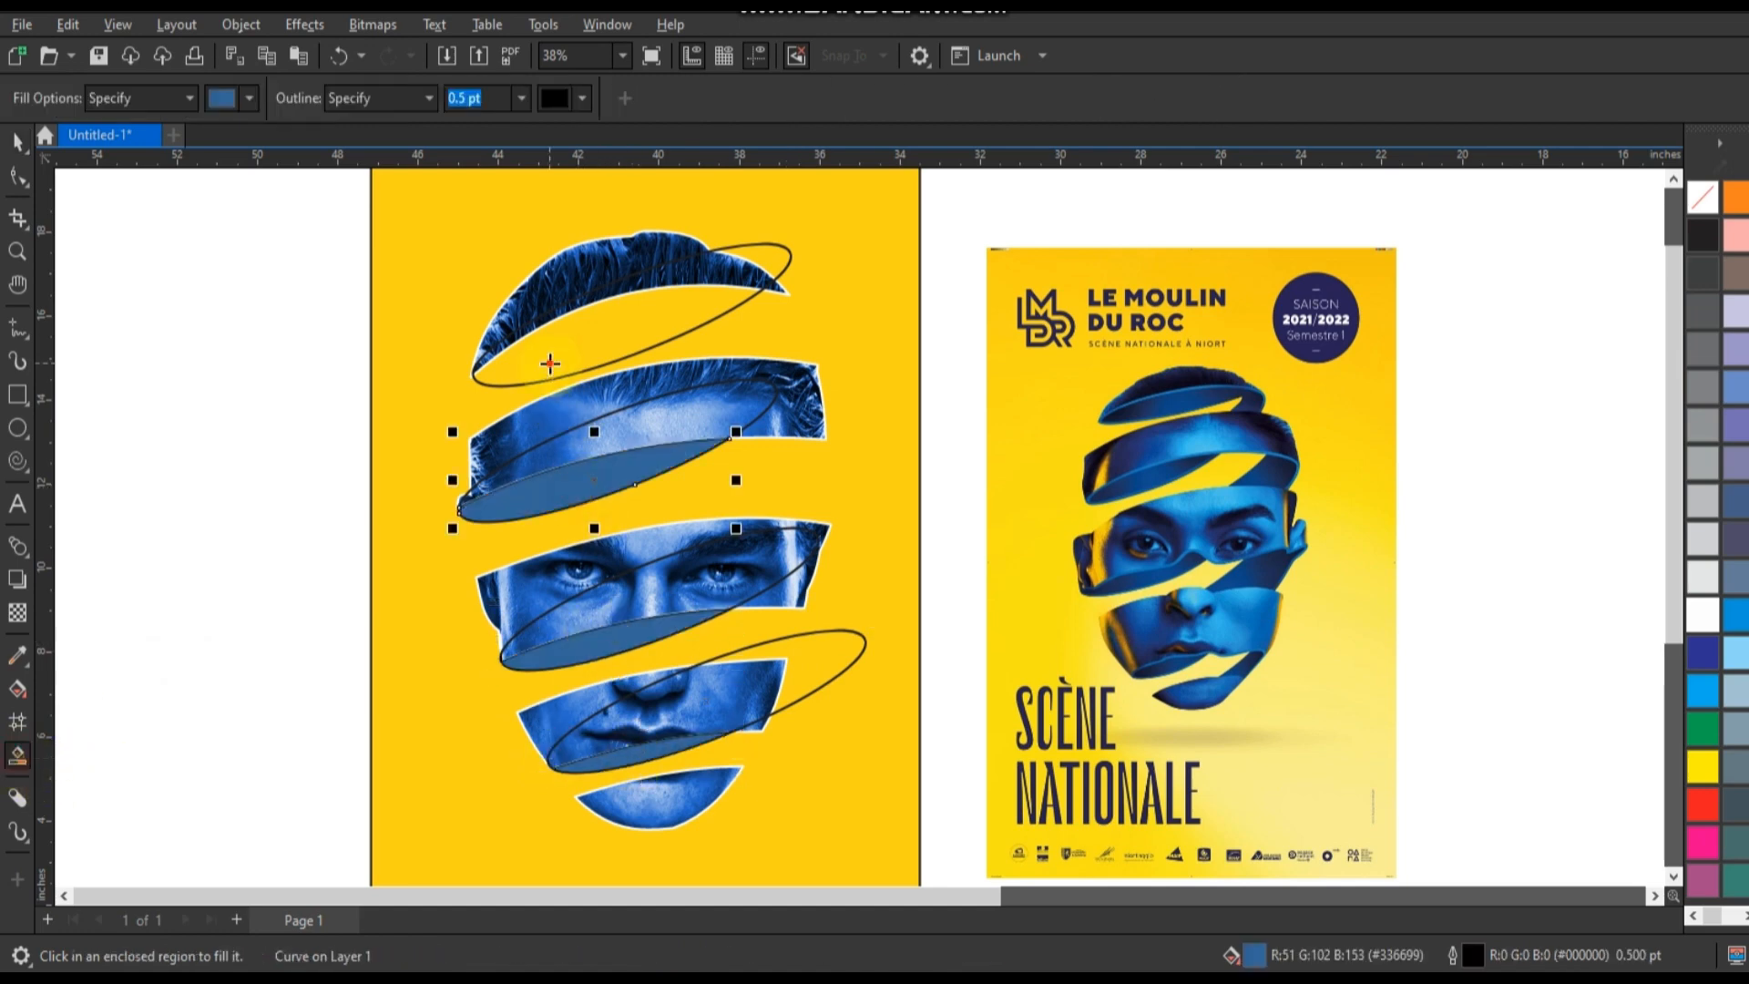
pyautogui.click(550, 364)
# Delete the four original ellipse outlines, keeping only the filled pieces under the bands.
pyautogui.click(17, 142)
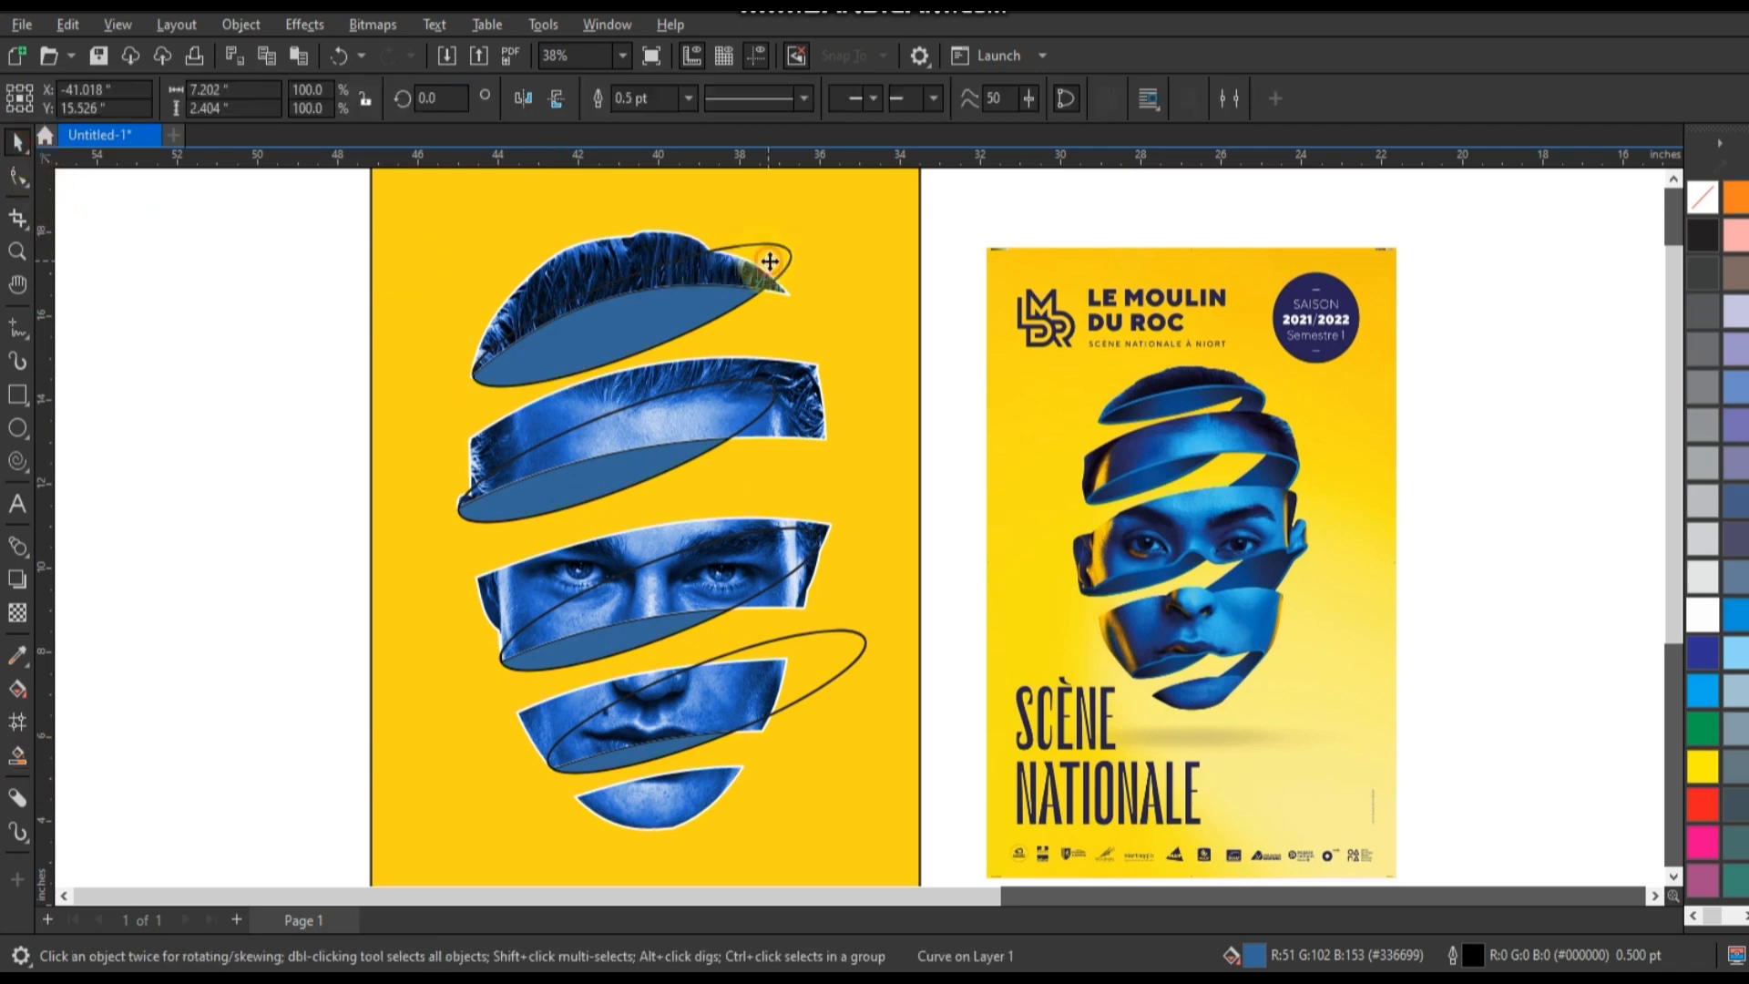
pyautogui.click(769, 261)
pyautogui.press('Delete')
pyautogui.click(769, 407)
pyautogui.press('Delete')
pyautogui.click(810, 554)
pyautogui.press('Delete')
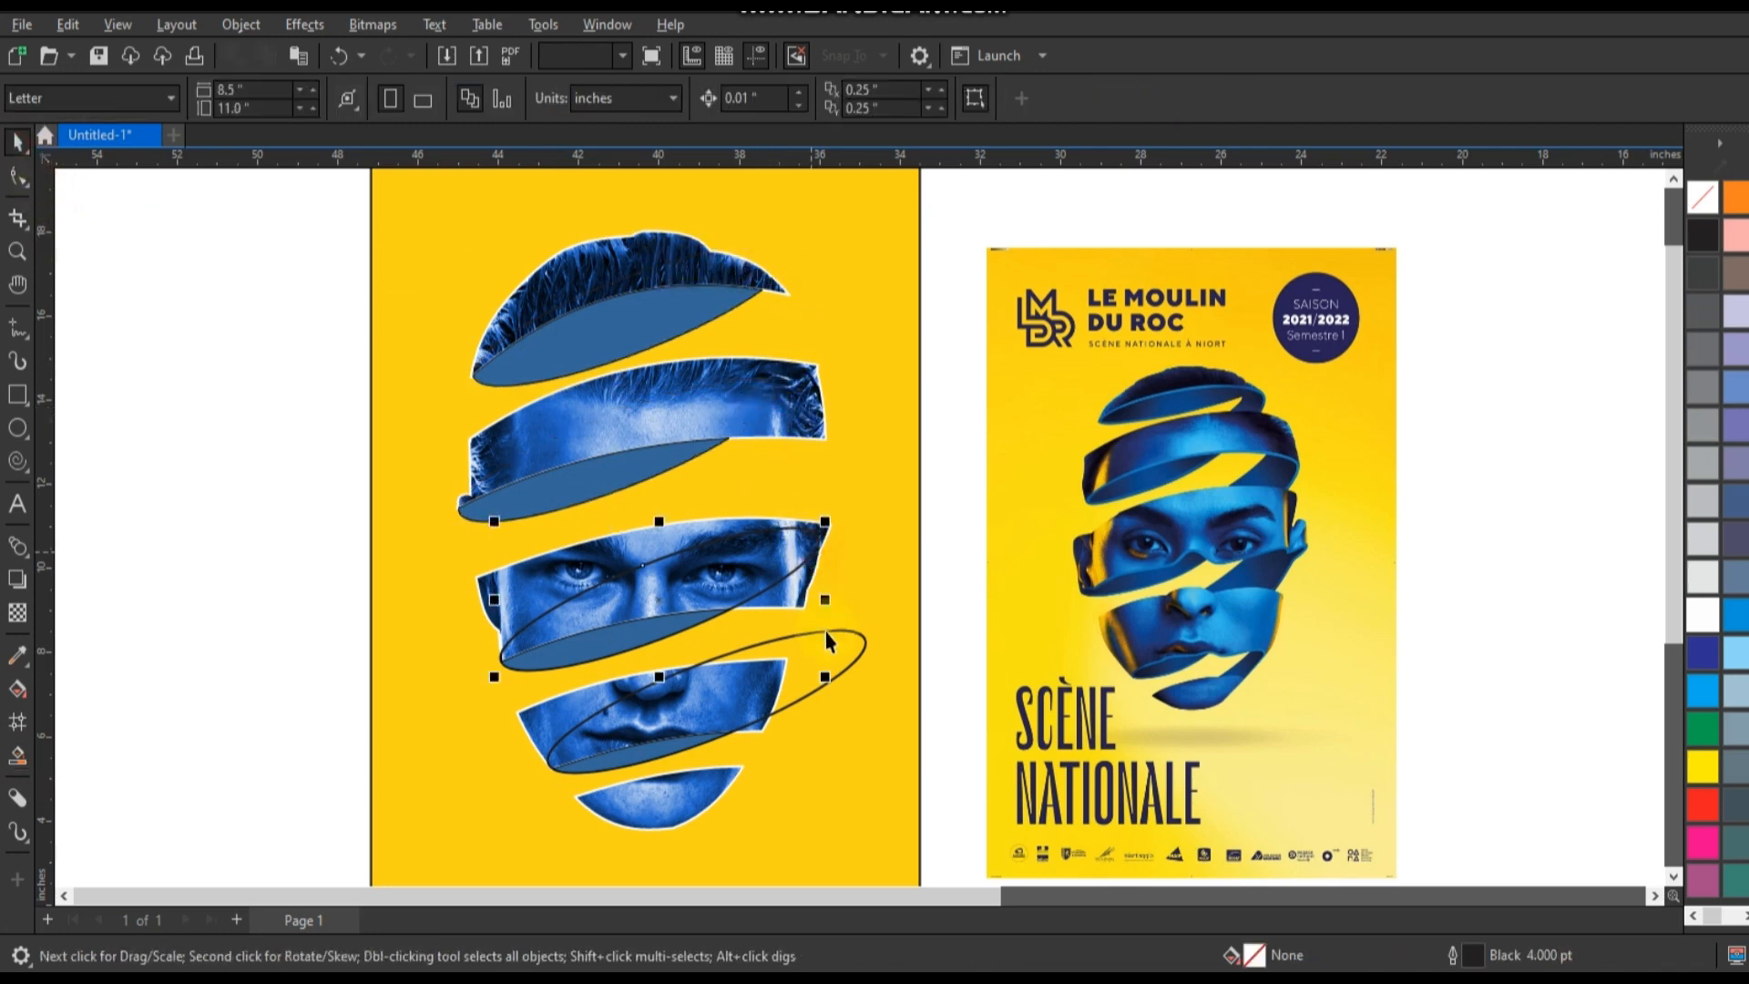
pyautogui.click(828, 641)
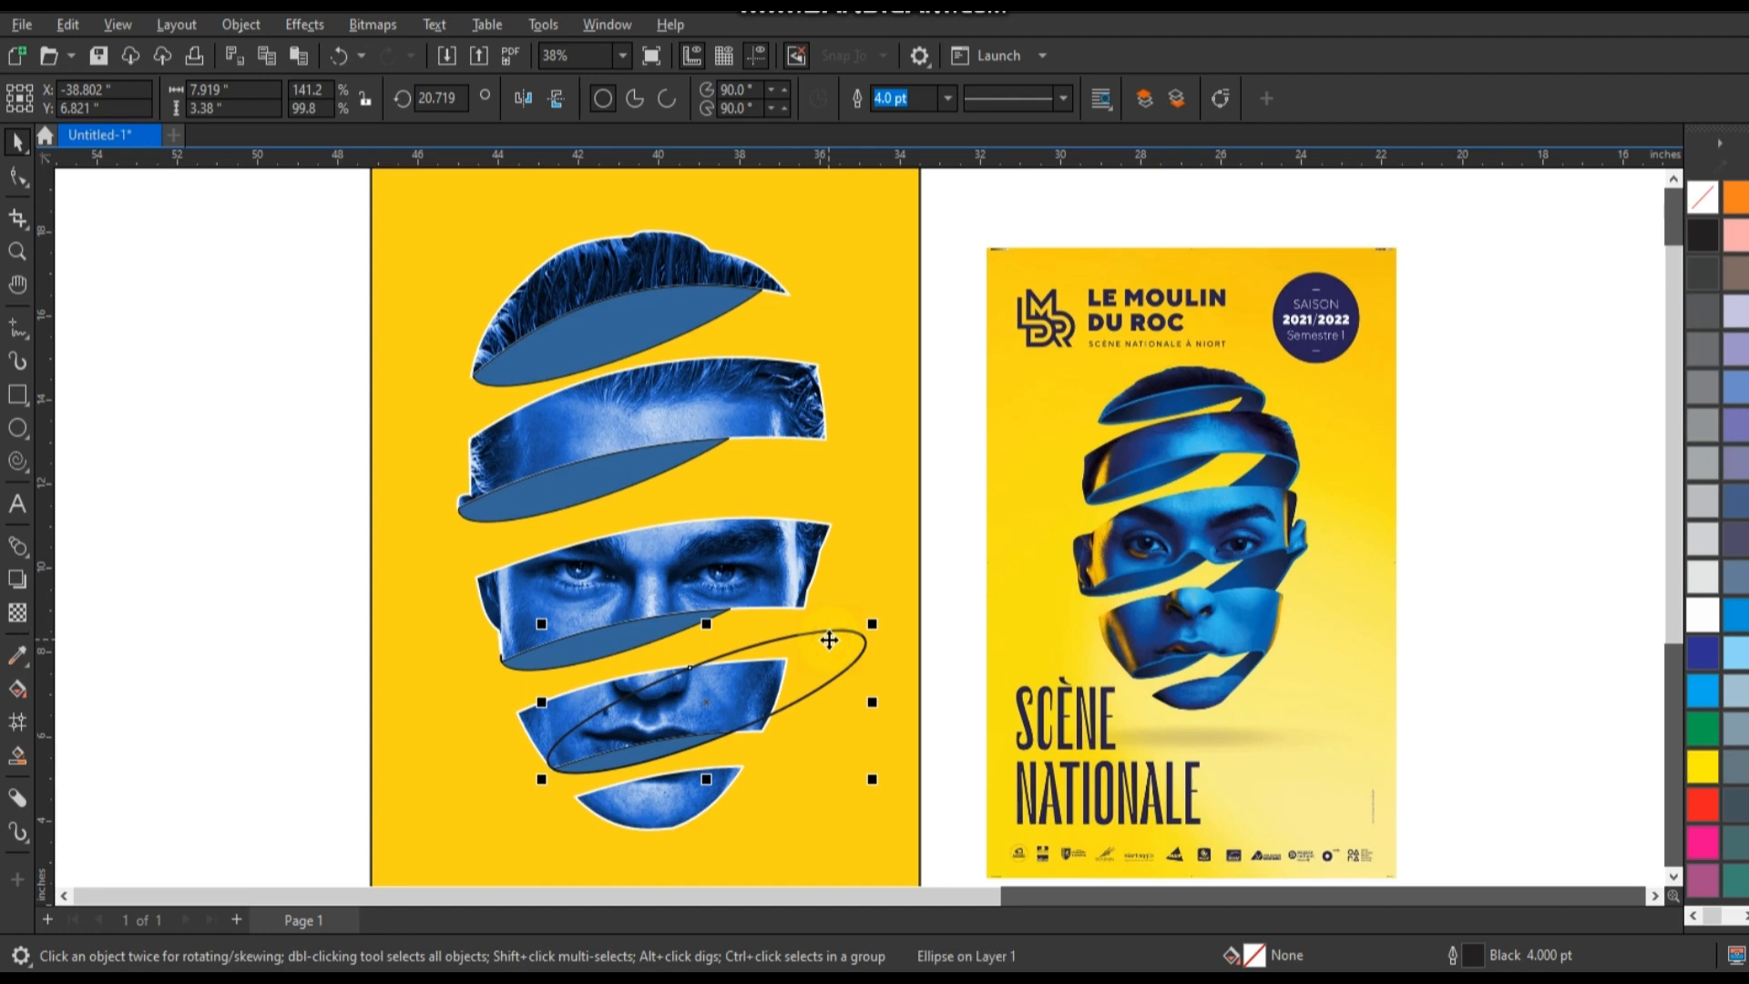
pyautogui.press('Delete')
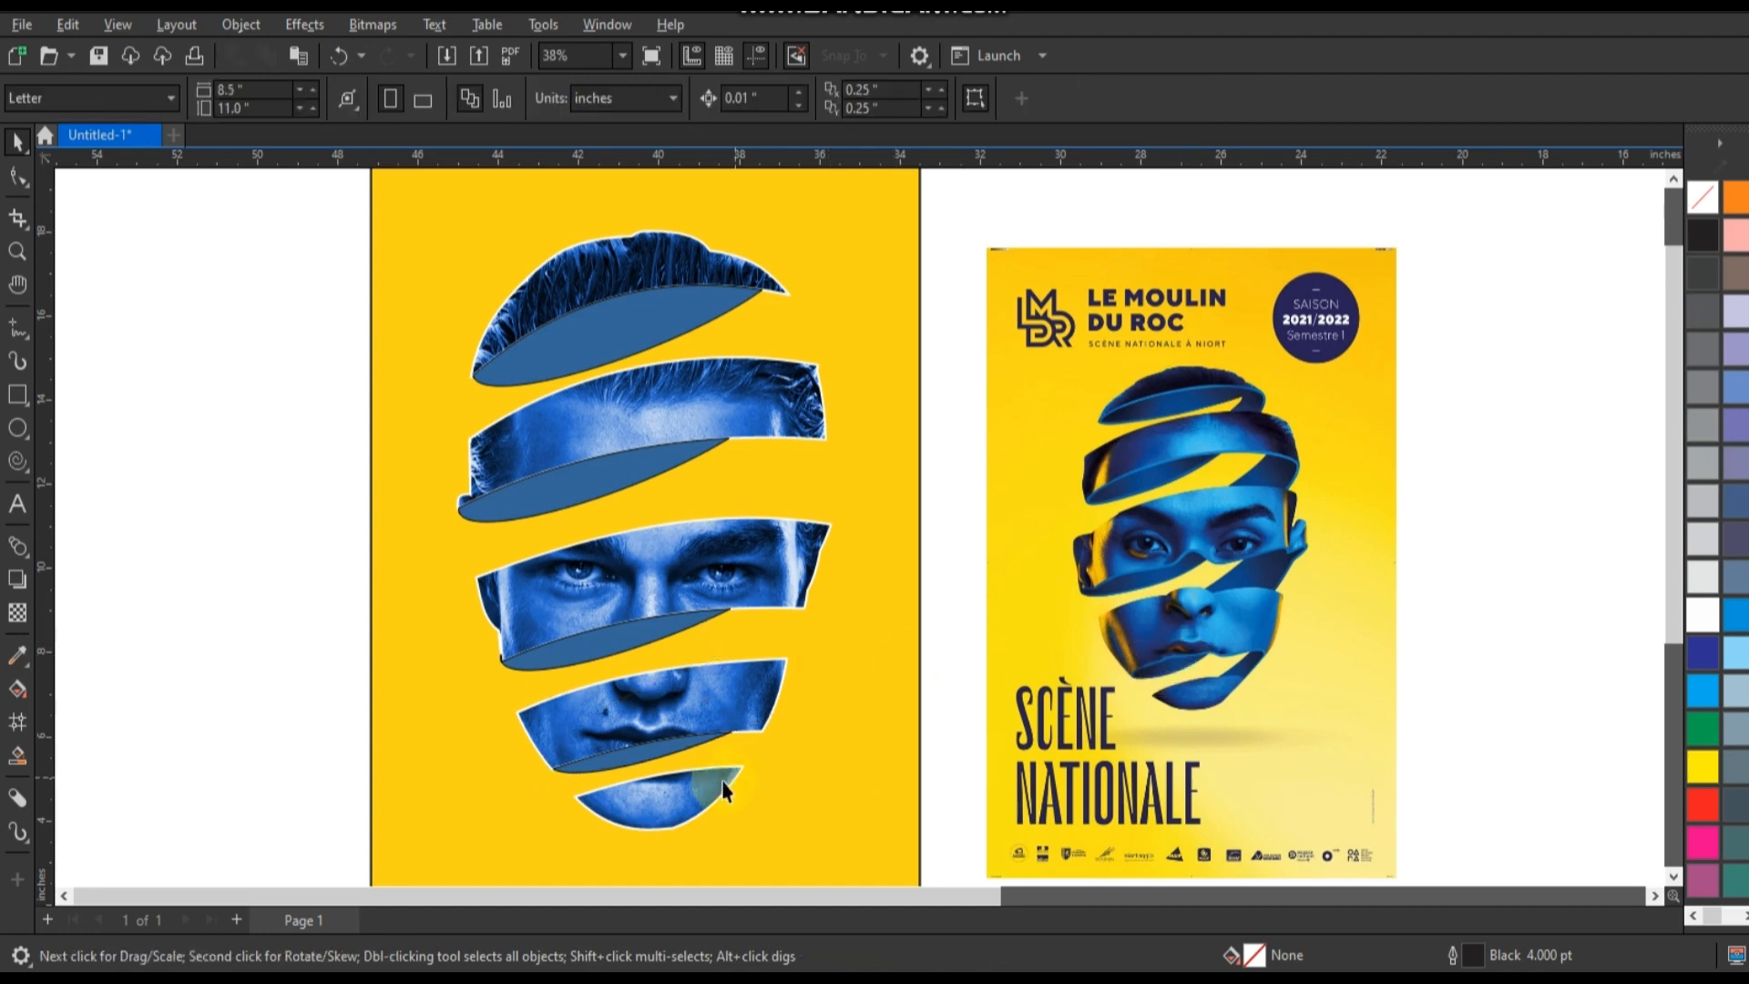
# Recolor the four filled pieces beneath the bands black.
pyautogui.click(654, 761)
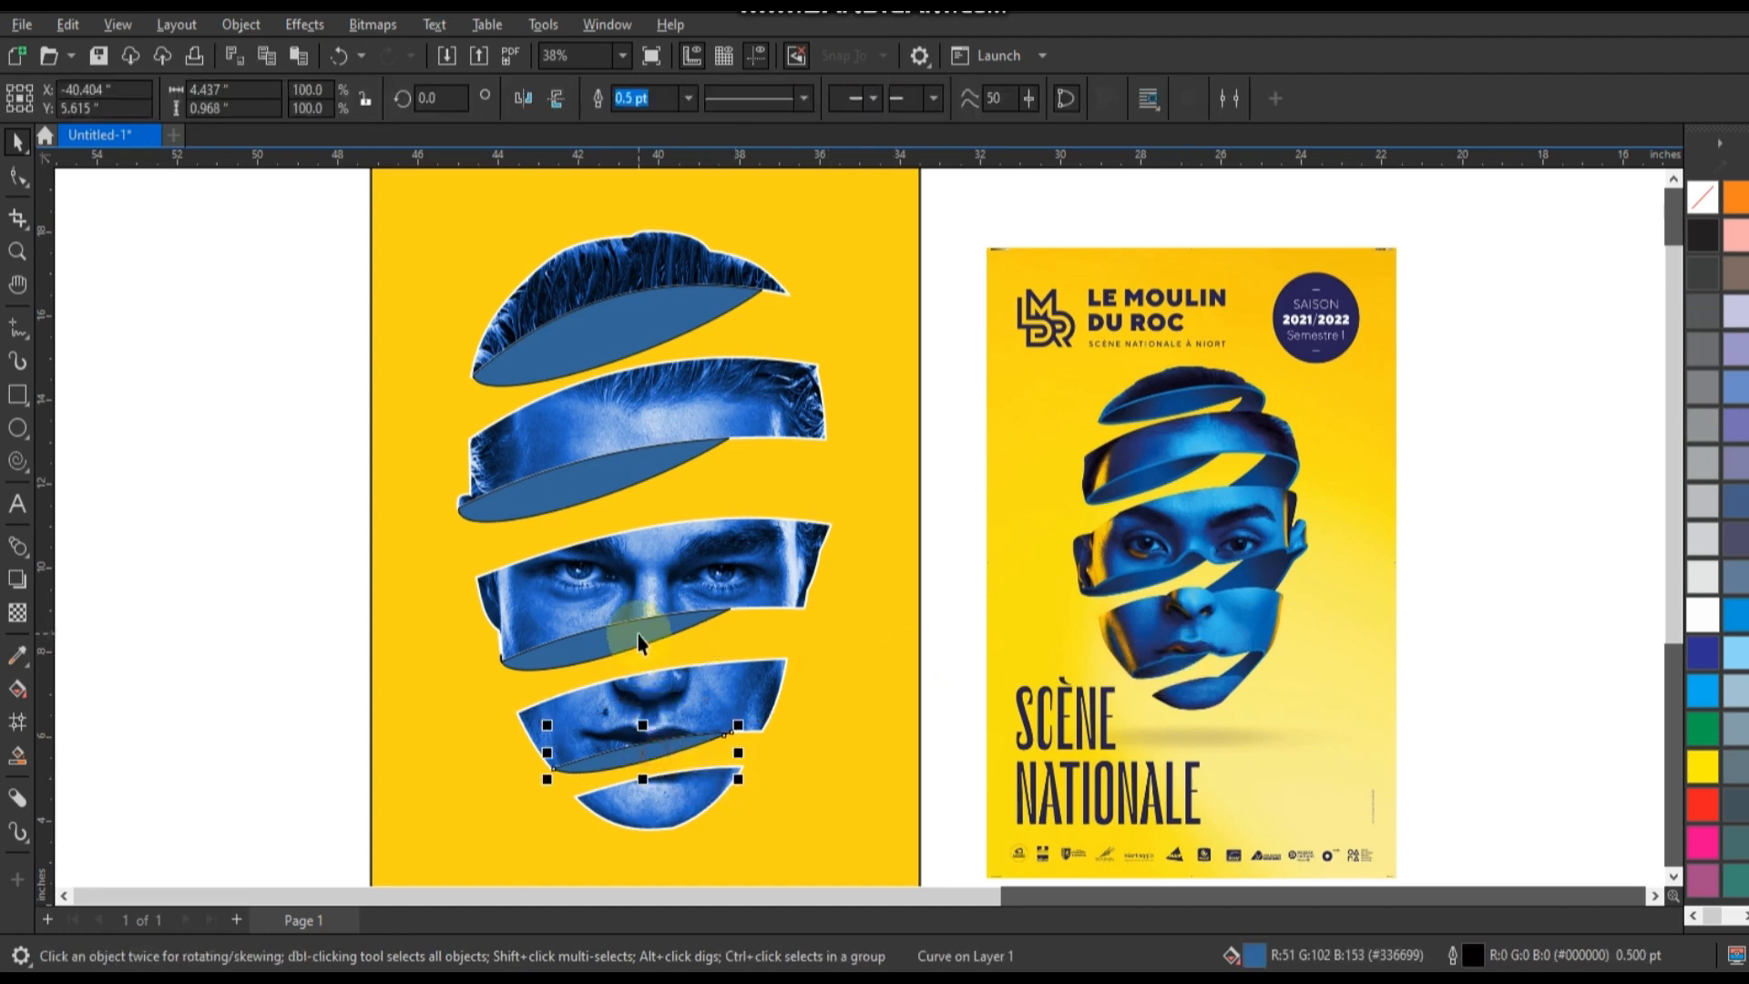
pyautogui.keyDown('shift'); pyautogui.click(638, 634); pyautogui.keyUp('shift')
pyautogui.keyDown('shift'); pyautogui.click(613, 478); pyautogui.keyUp('shift')
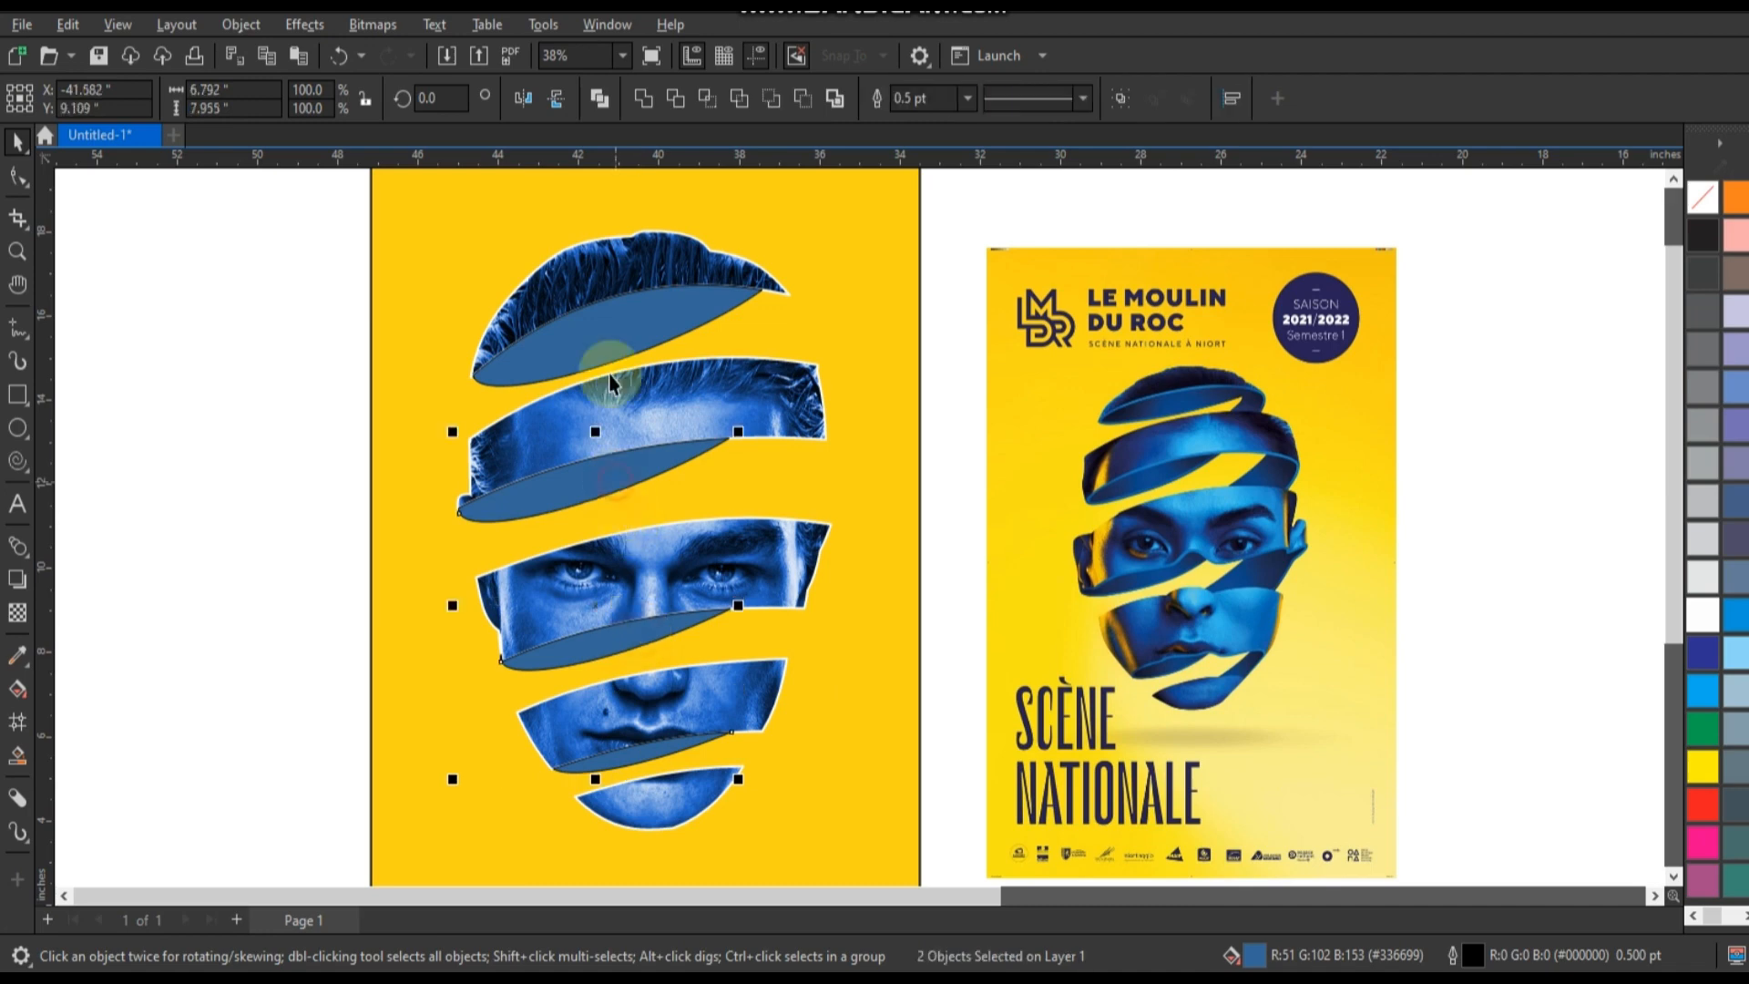
pyautogui.keyDown('shift'); pyautogui.click(605, 351); pyautogui.keyUp('shift')
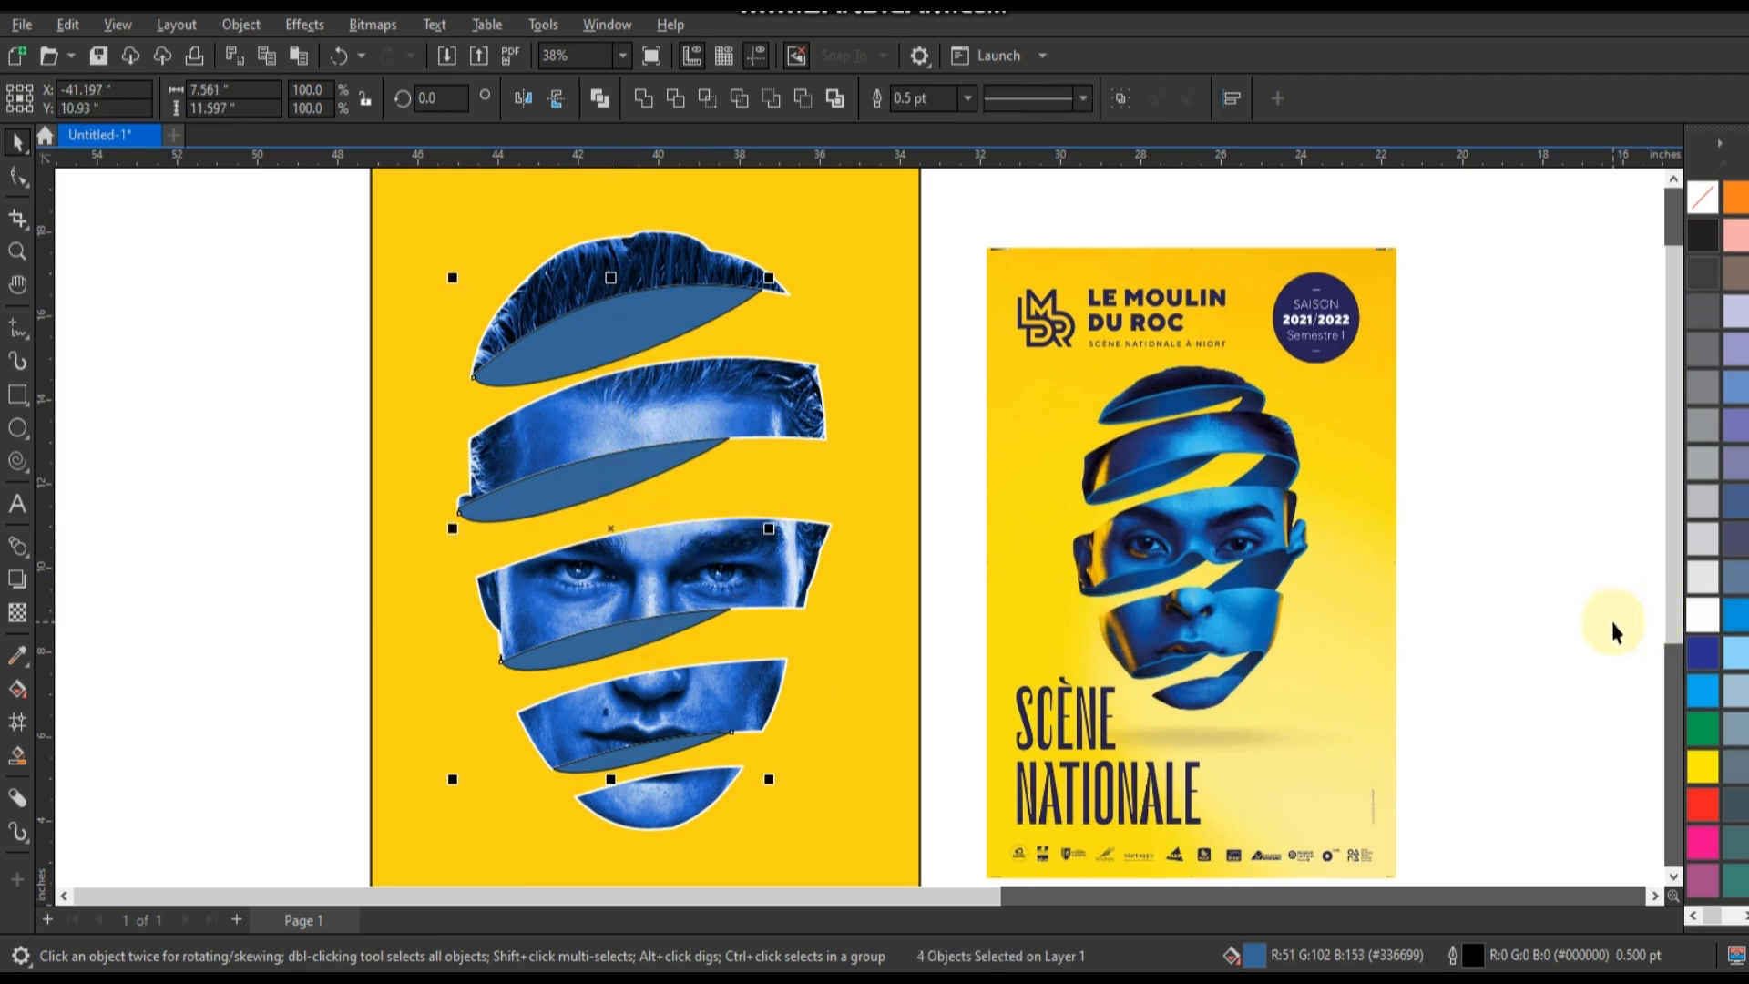
pyautogui.click(1704, 236)
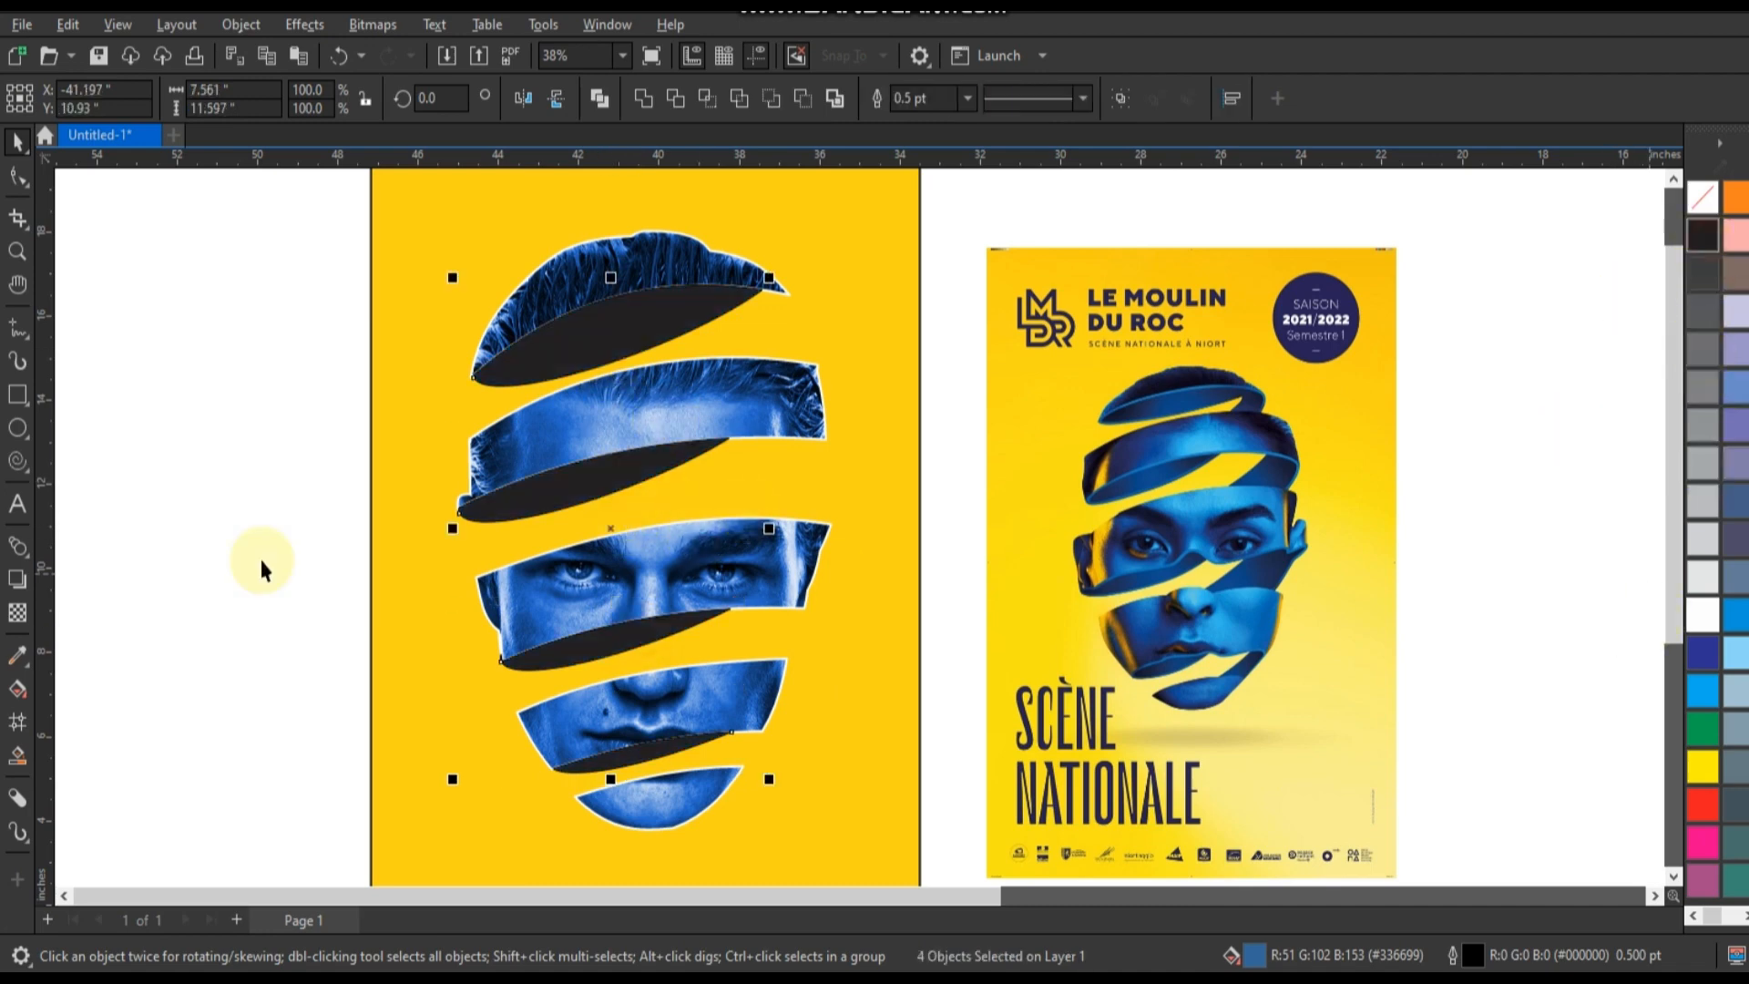
pyautogui.click(271, 549)
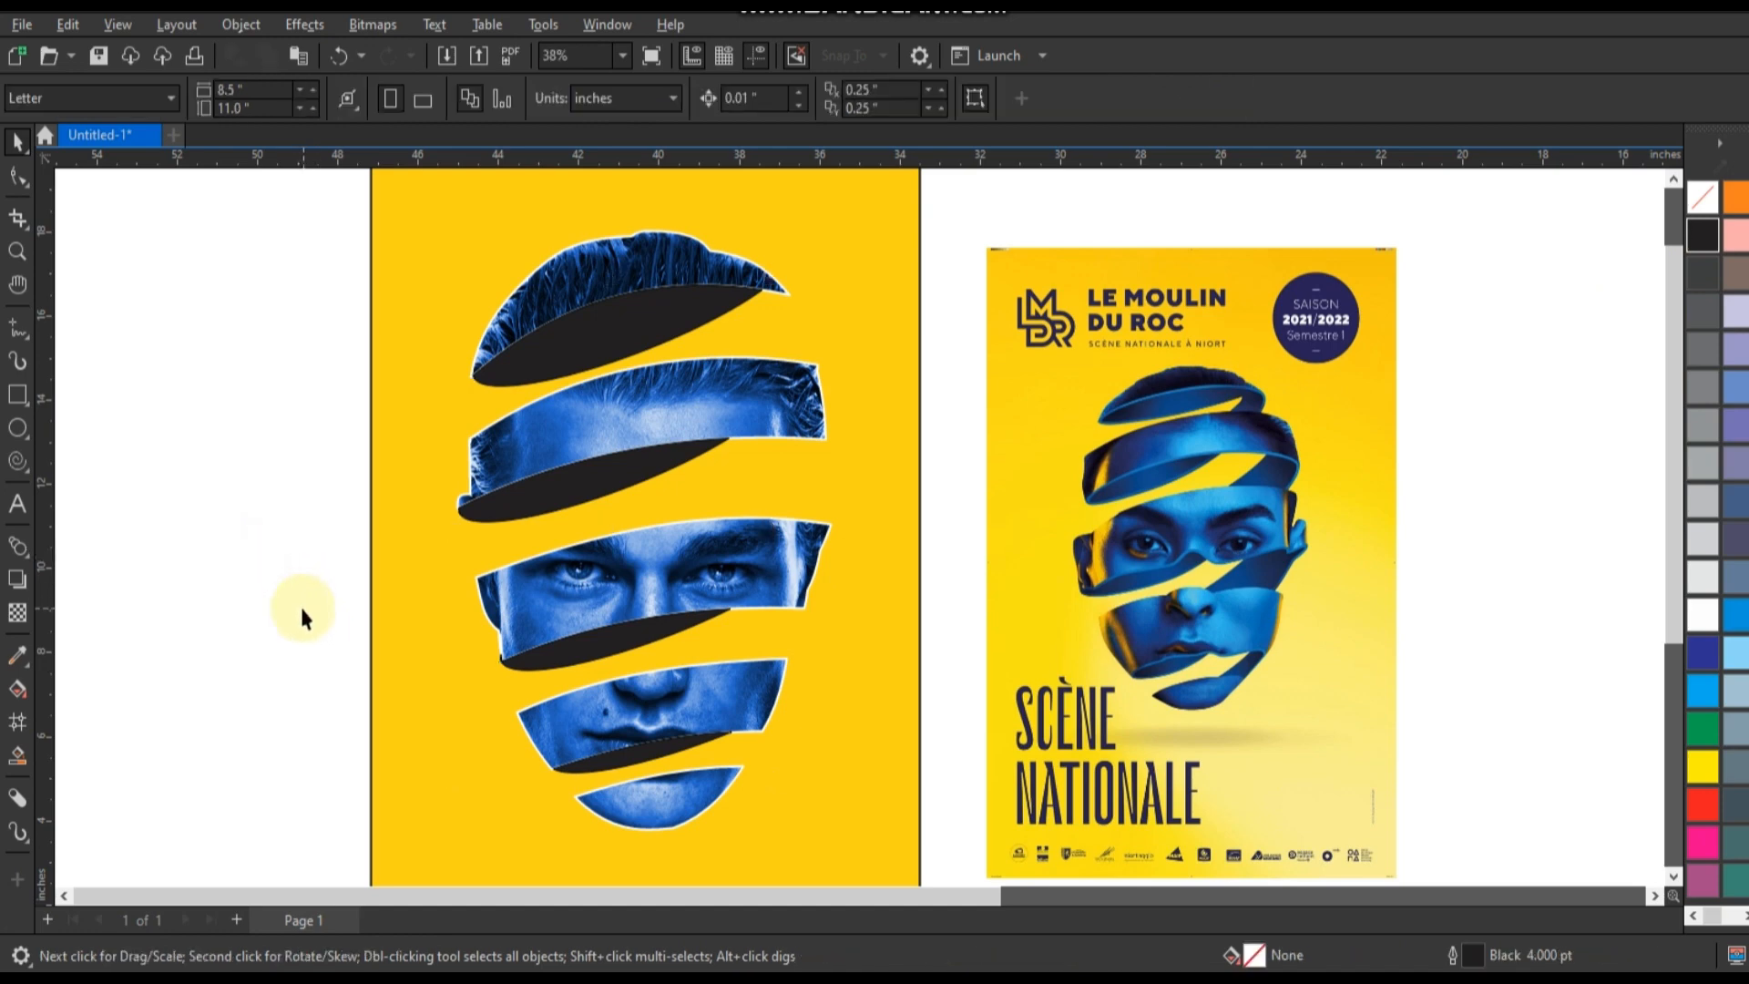
# Draw a closed four-sided shape from the hair band's right tip down onto the forehead band.
pyautogui.click(16, 252)
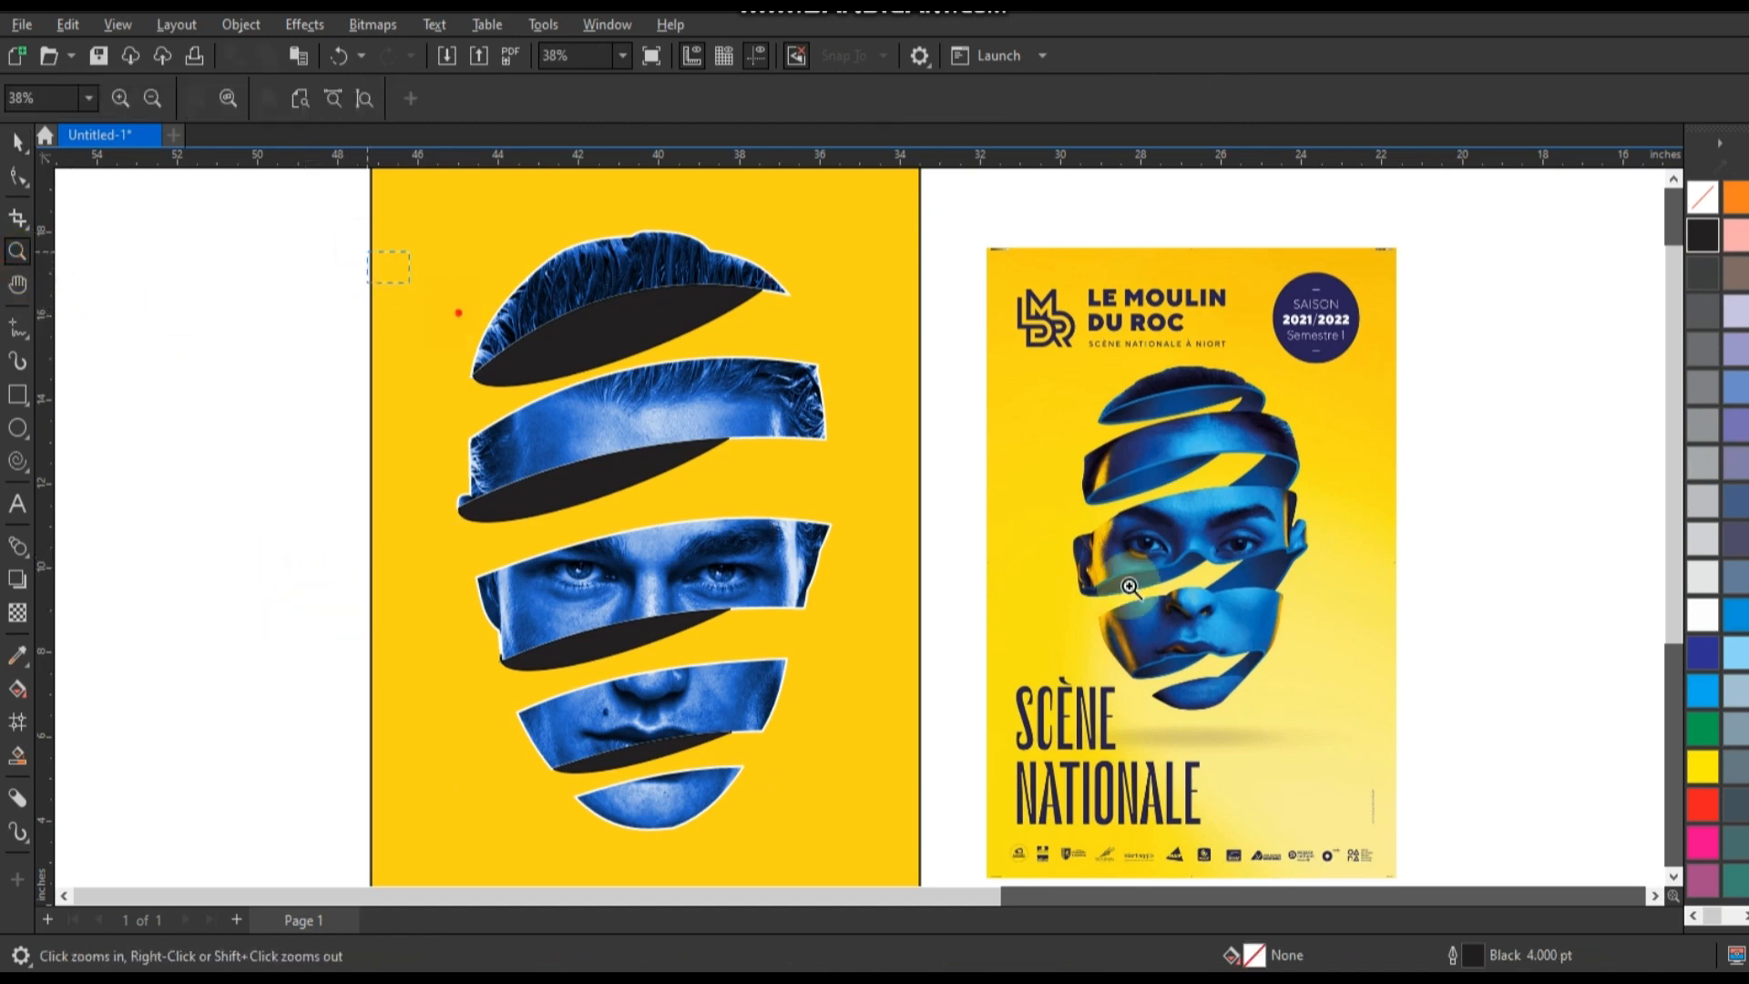
pyautogui.moveTo(1129, 587); pyautogui.dragTo(1402, 675)
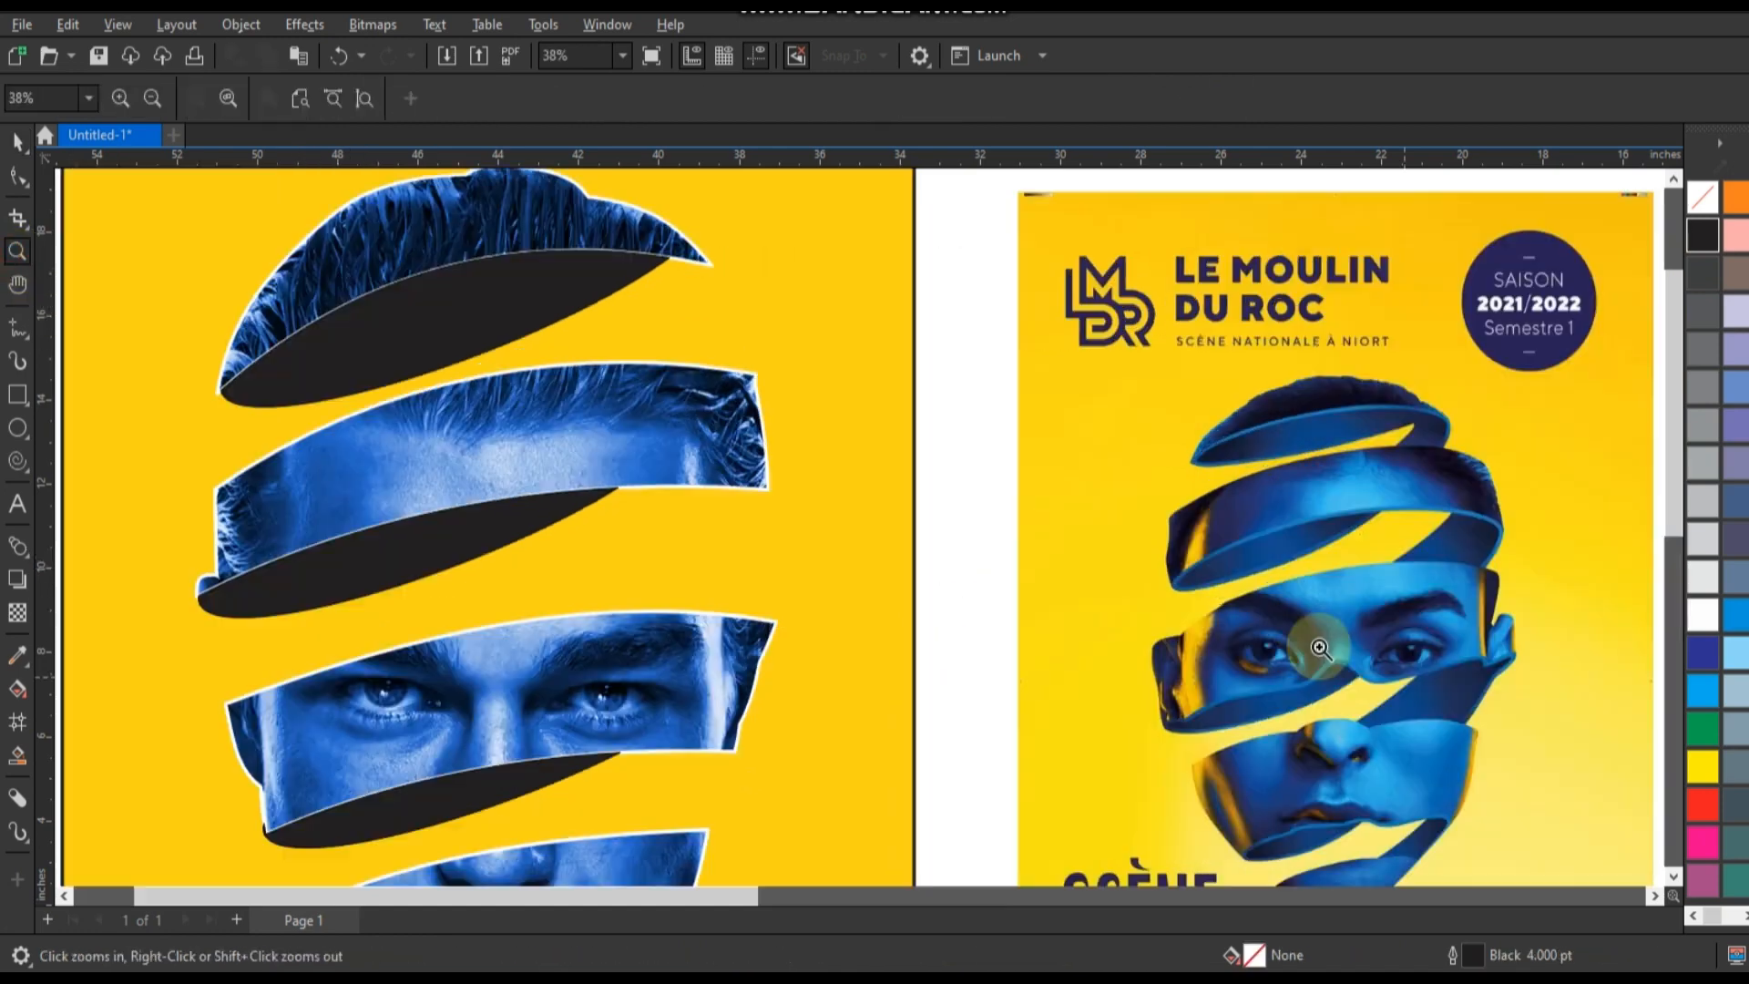
pyautogui.click(22, 335)
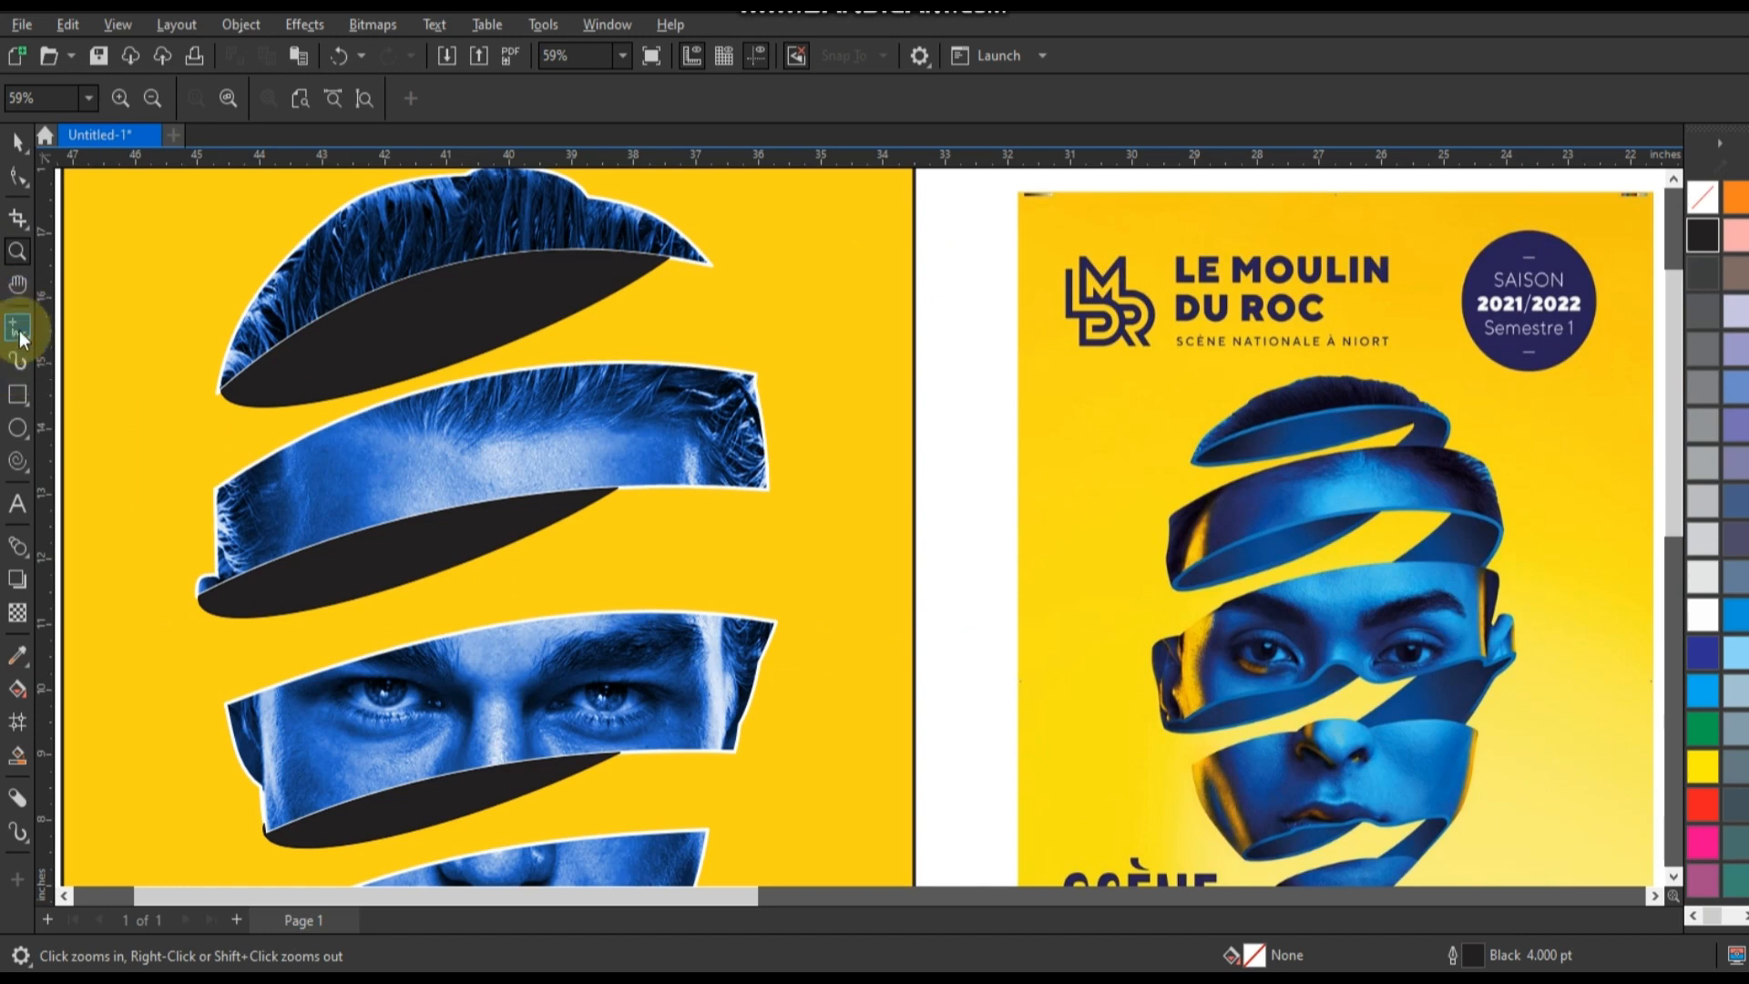
pyautogui.click(669, 257)
pyautogui.doubleClick(453, 433)
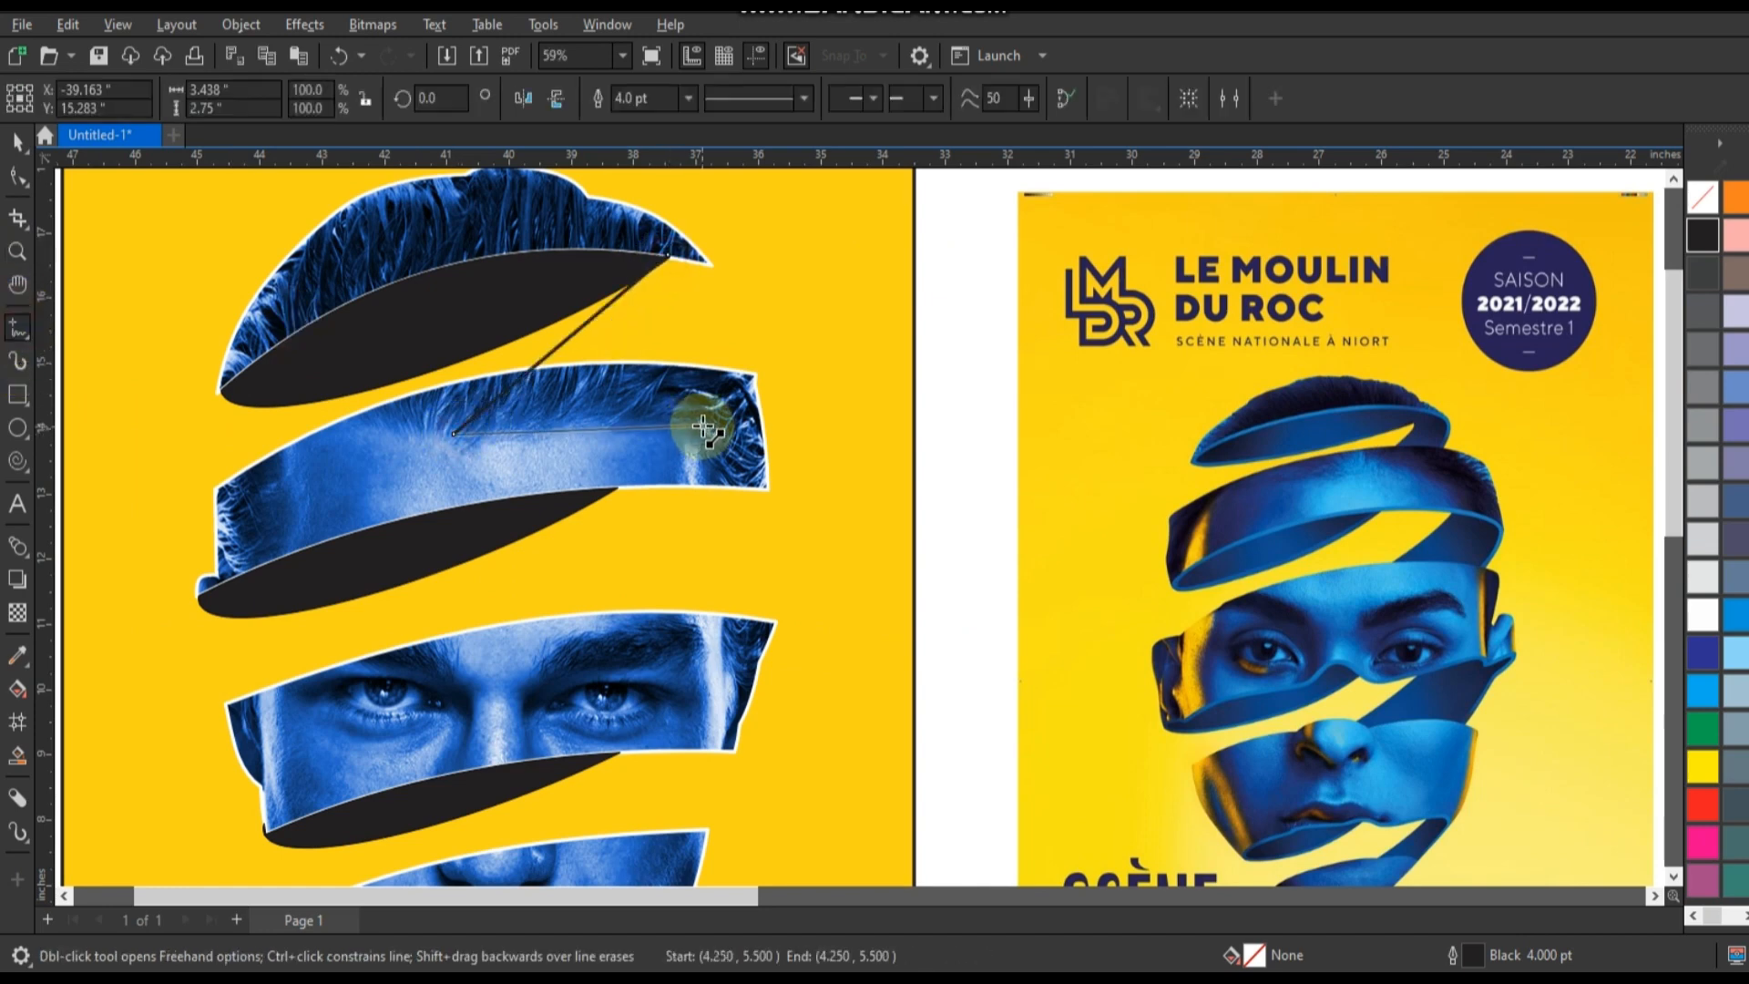
pyautogui.doubleClick(704, 426)
pyautogui.click(714, 265)
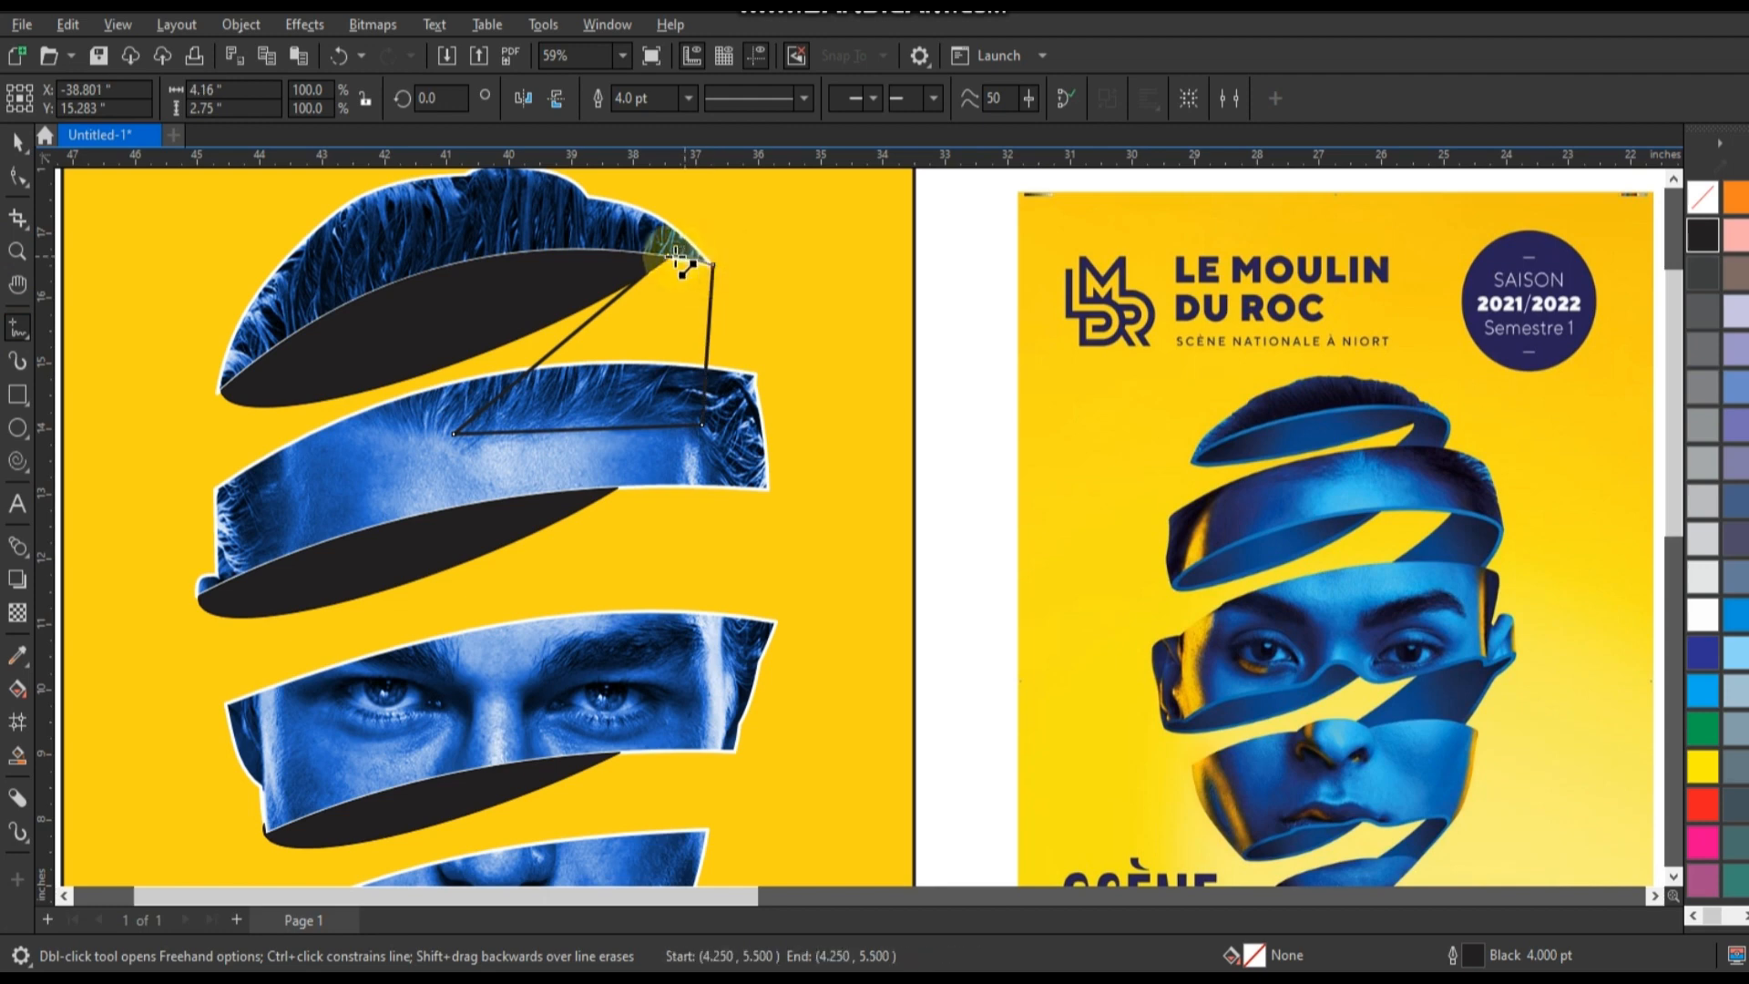
# Bend the connecting shape's right and lower edges into an outward curve sweeping from the hair tip to the forehead band.
pyautogui.click(17, 173)
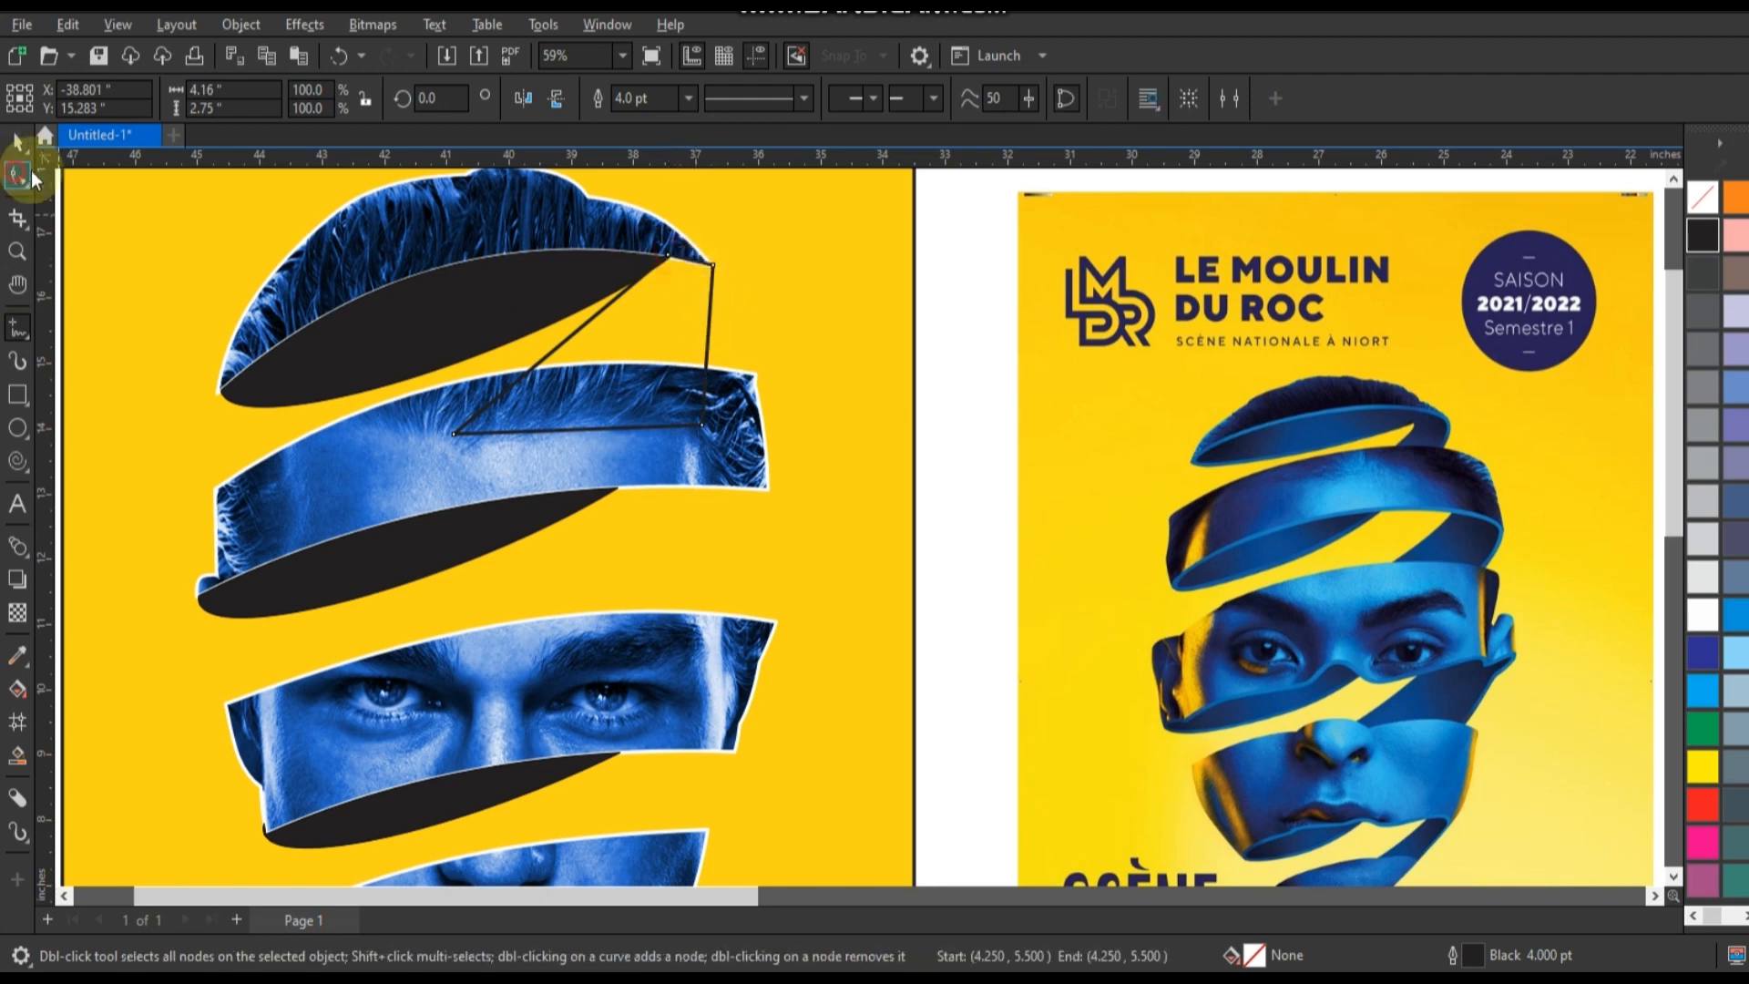
pyautogui.click(577, 324)
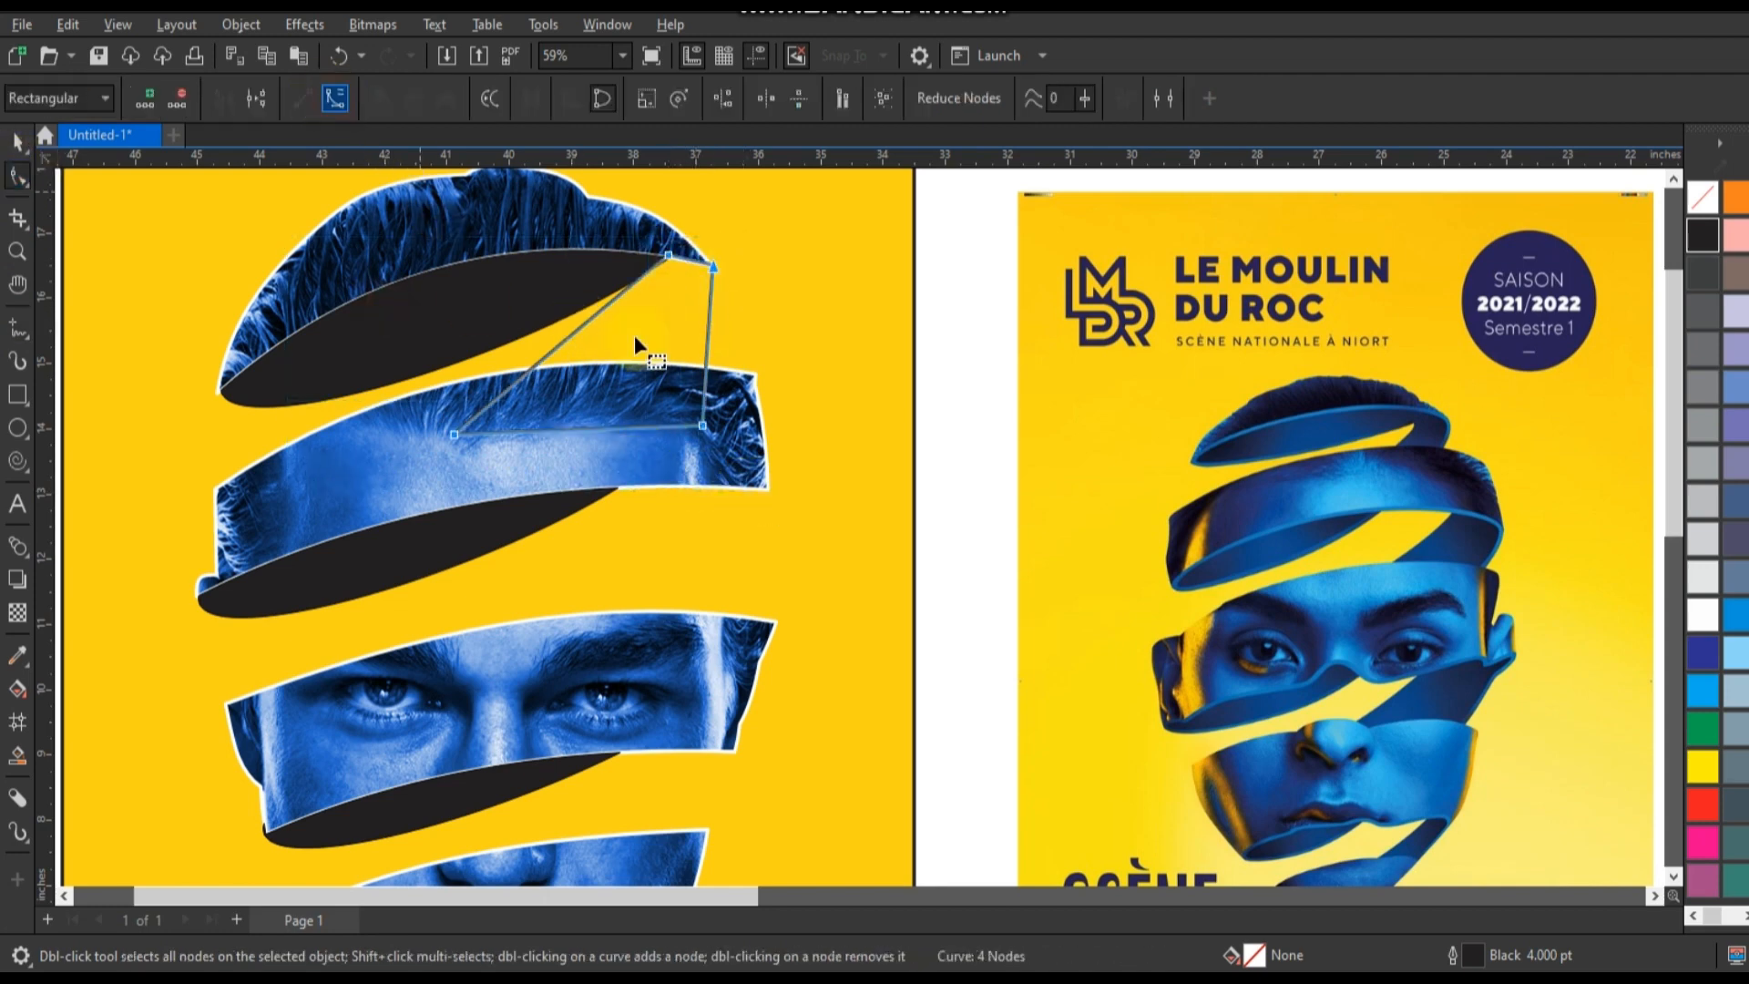
pyautogui.click(705, 423)
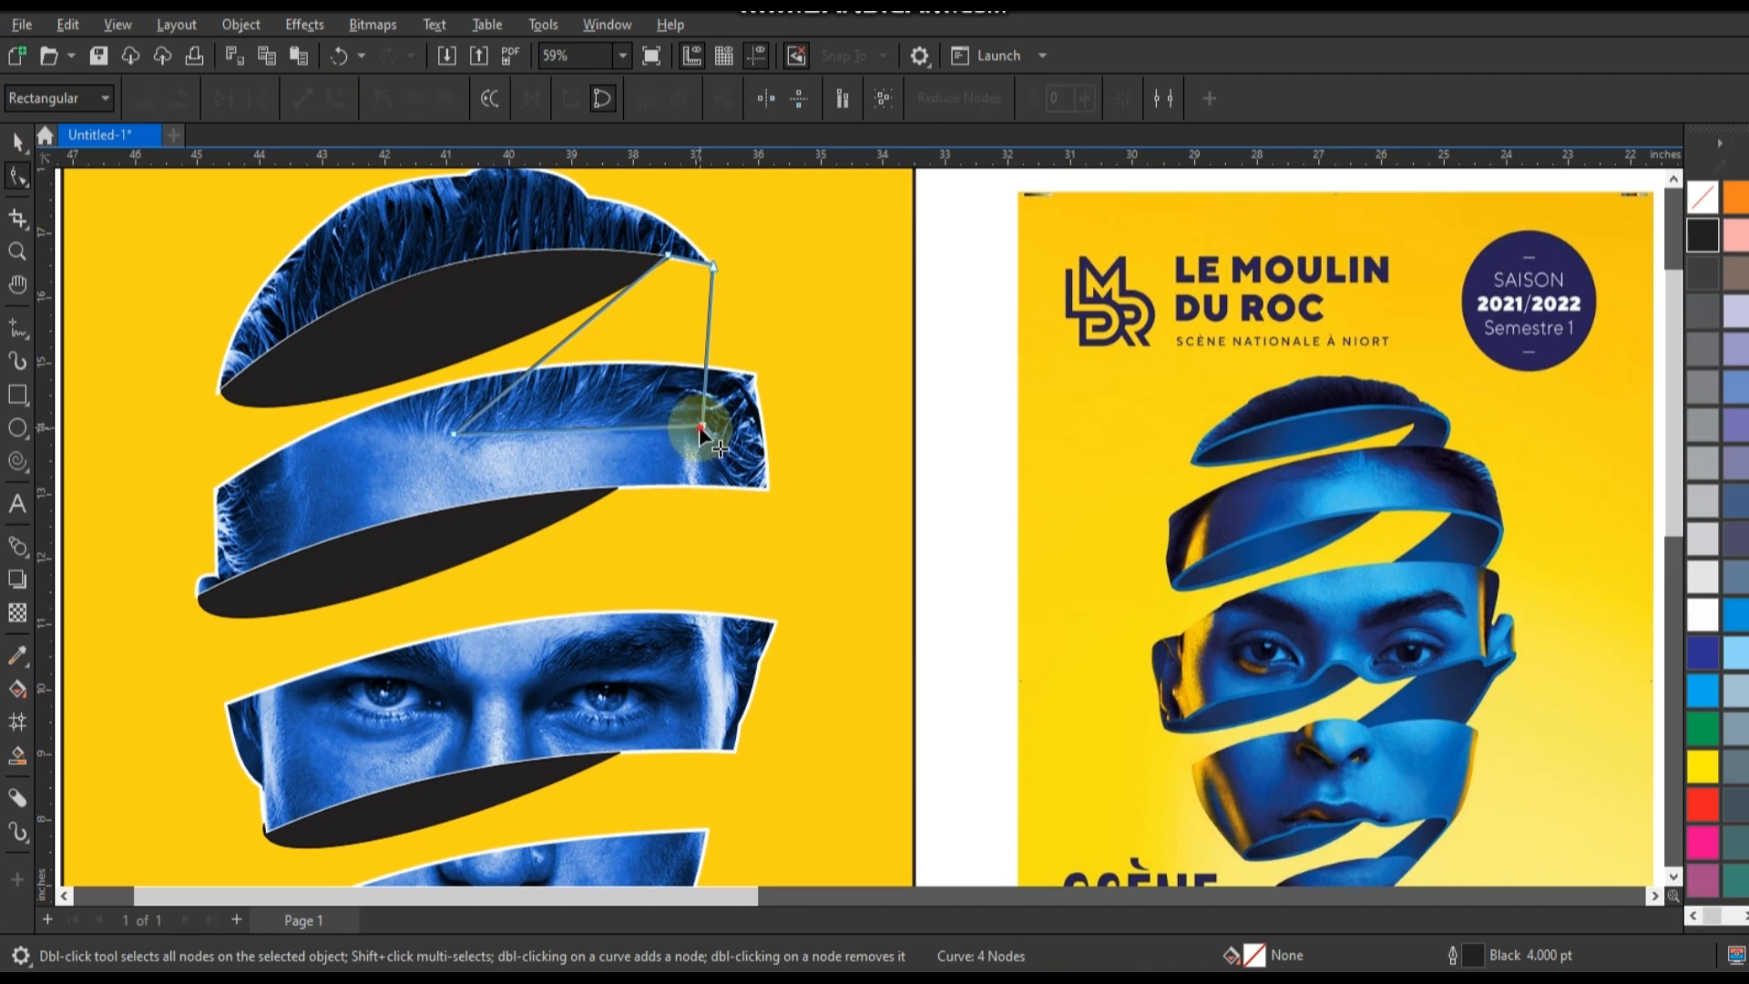
pyautogui.moveTo(699, 427); pyautogui.dragTo(711, 390)
pyautogui.moveTo(711, 317); pyautogui.dragTo(747, 299)
pyautogui.moveTo(712, 391); pyautogui.dragTo(719, 393)
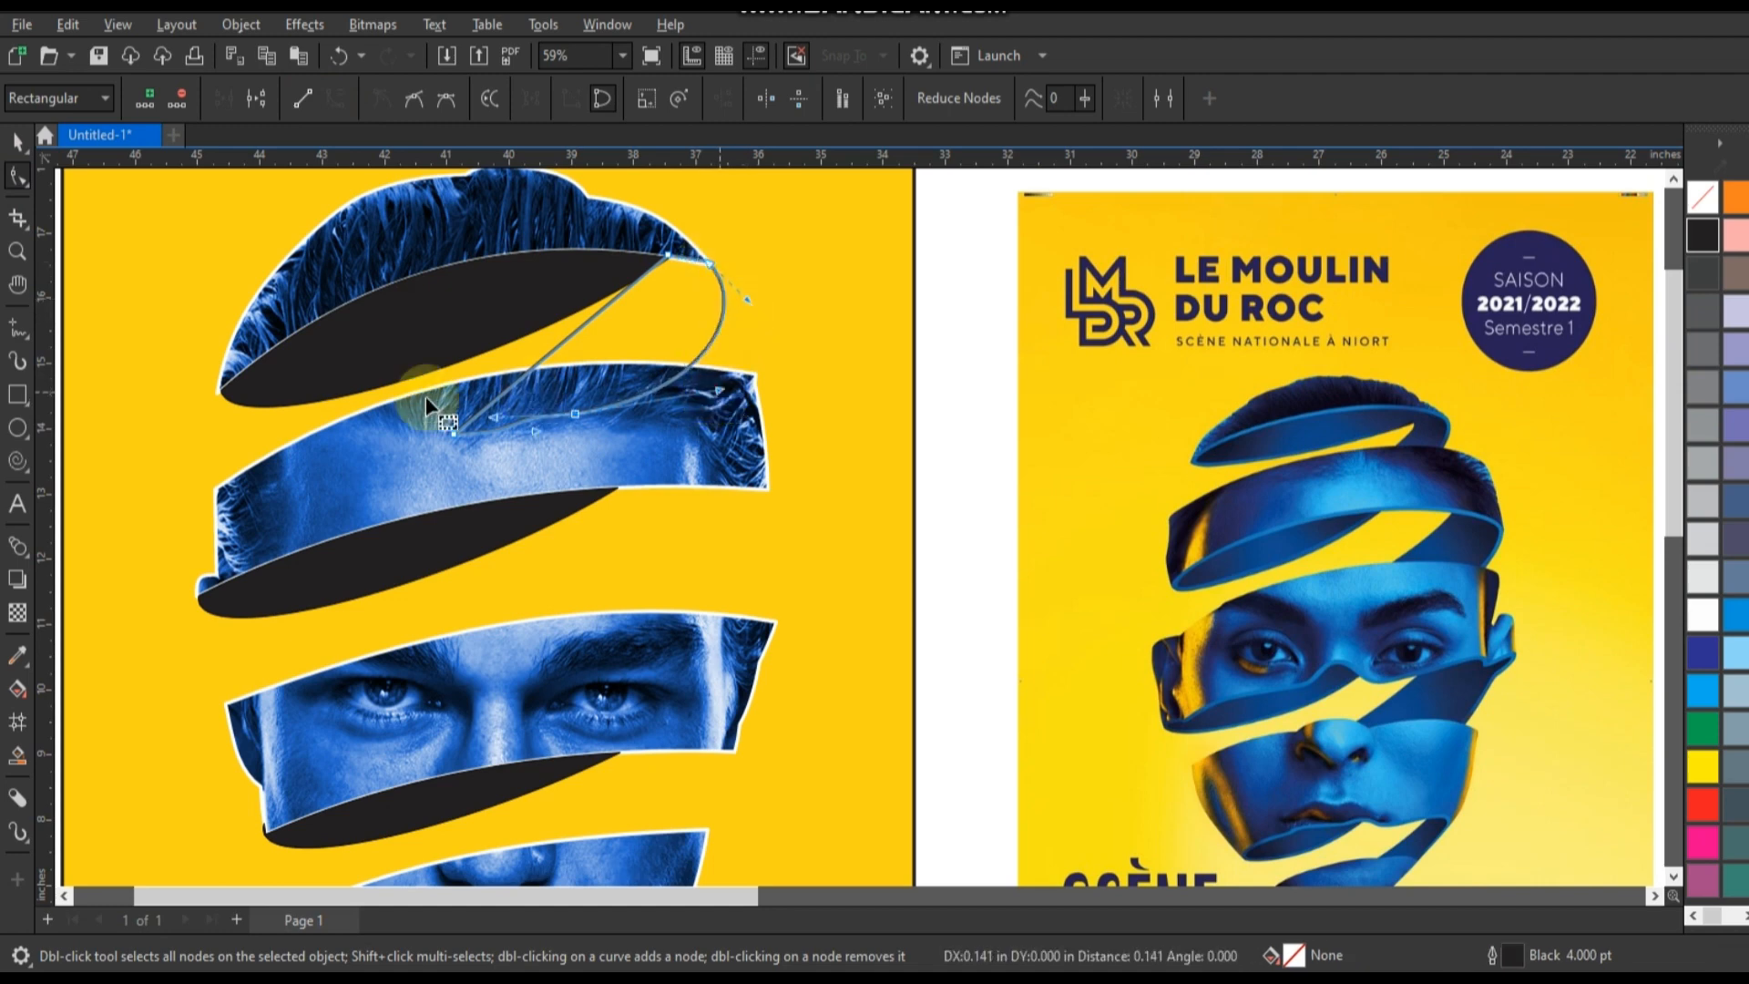
# Curve the connecting shape's inner left edge to follow the outer one and shift its upper-left node along the hair band's edge.
pyautogui.click(454, 434)
pyautogui.moveTo(603, 324); pyautogui.dragTo(597, 381)
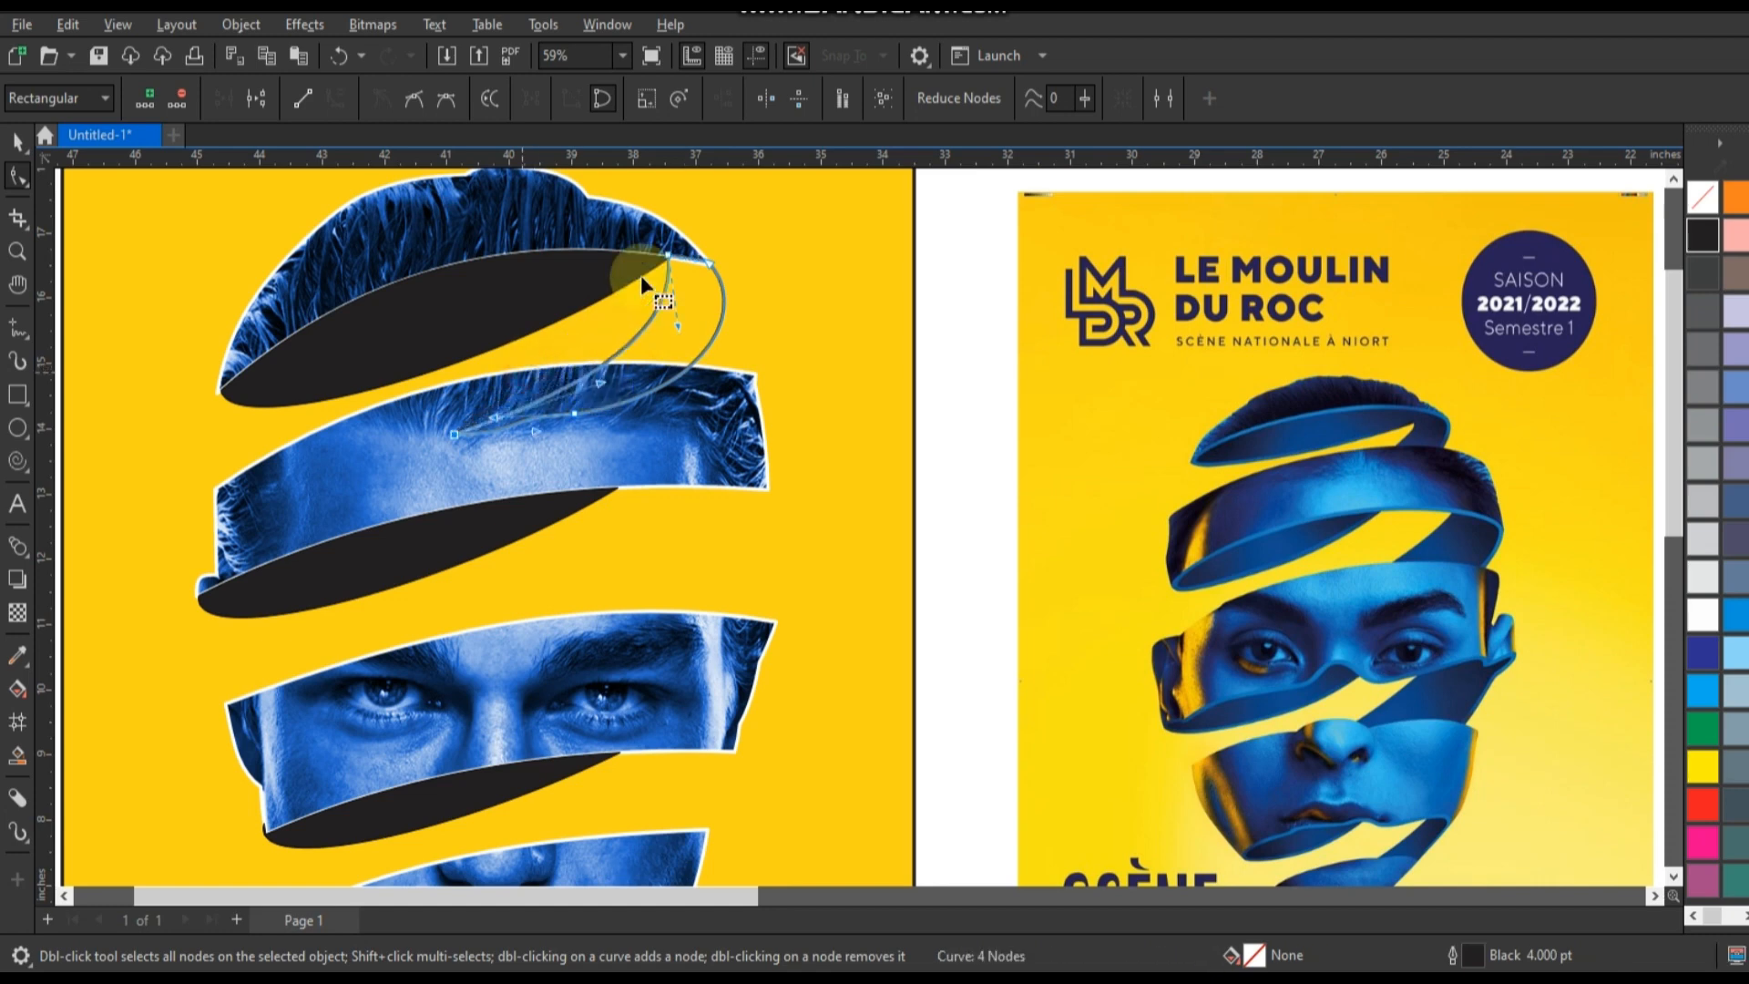
pyautogui.moveTo(667, 255); pyautogui.dragTo(647, 253)
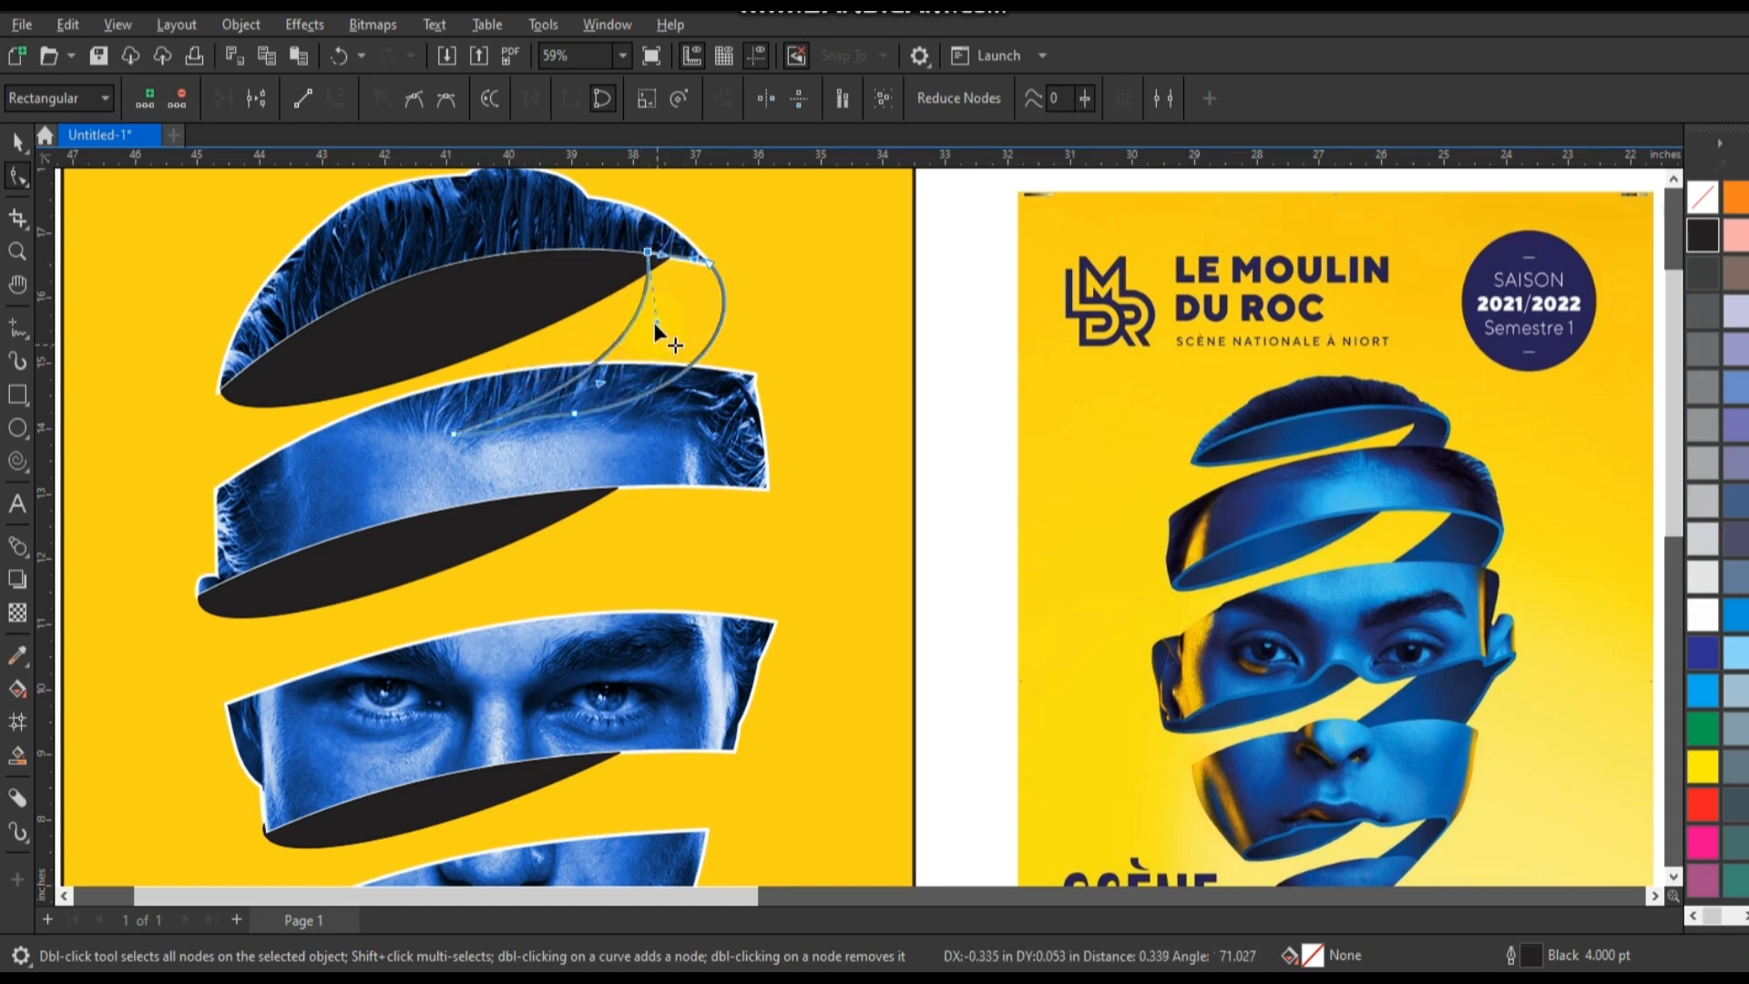
pyautogui.moveTo(654, 323); pyautogui.dragTo(681, 330)
pyautogui.moveTo(648, 251); pyautogui.dragTo(639, 247)
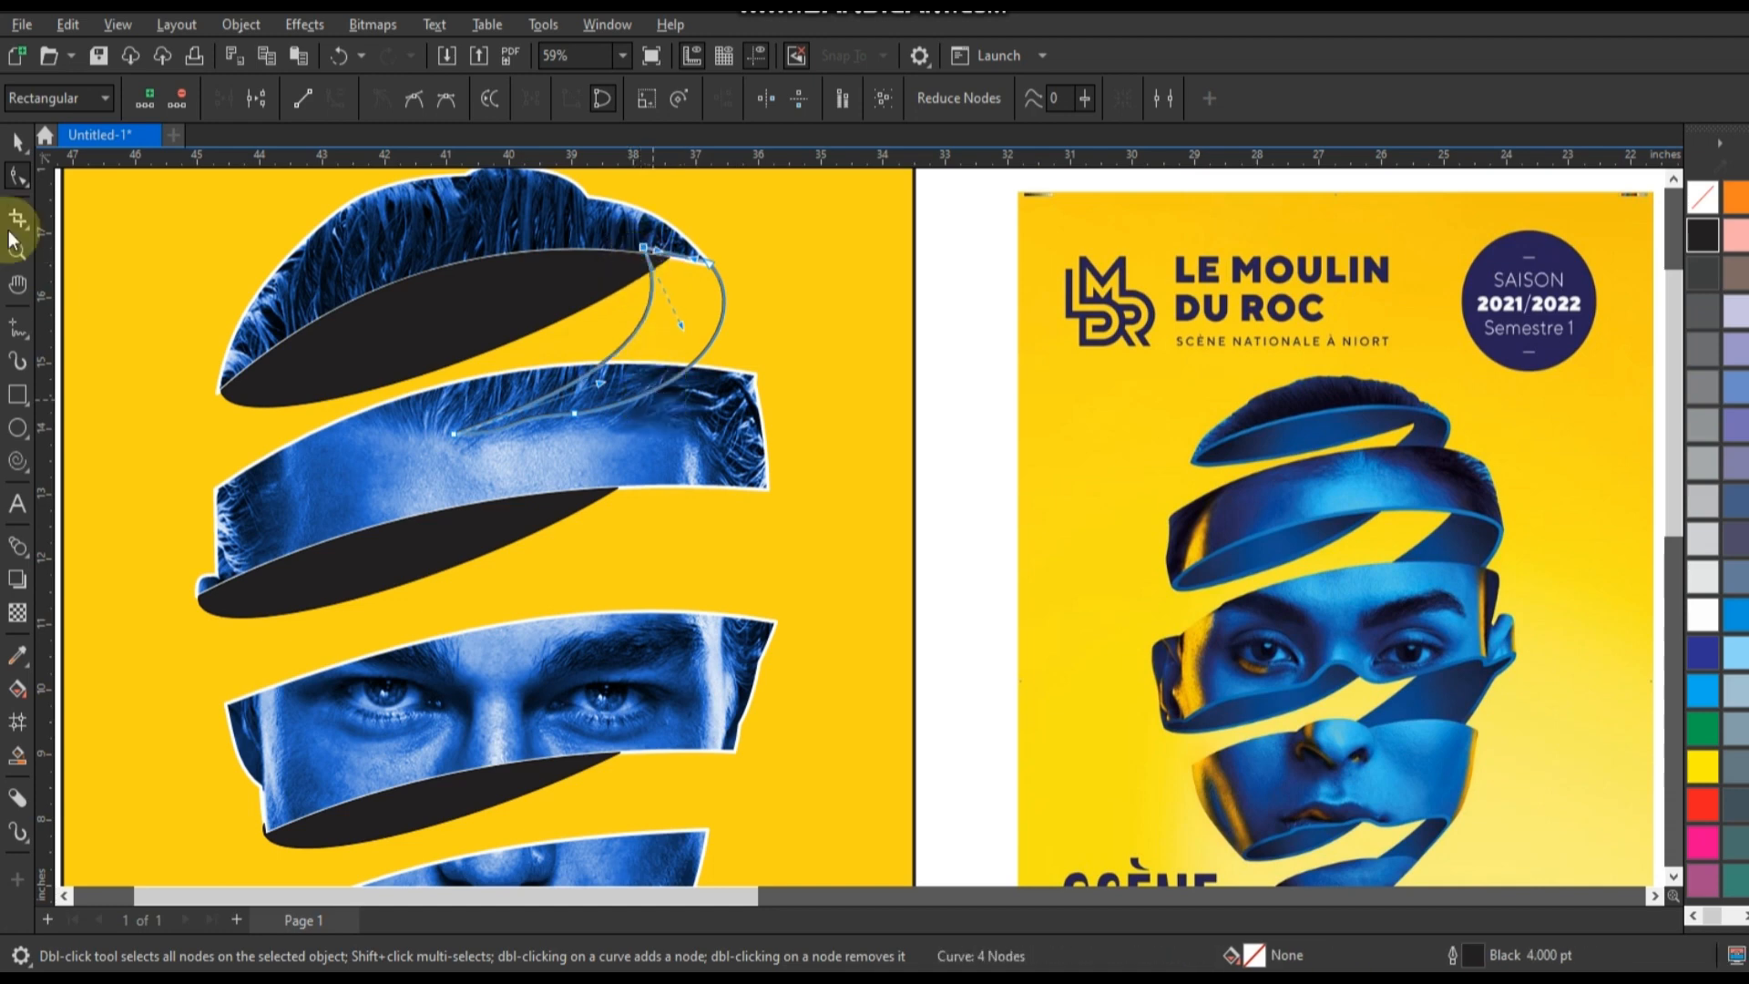
# Copy the curved connector down between the forehead and eye bands and enlarge the copy to about 121.5%.
pyautogui.click(18, 141)
pyautogui.moveTo(648, 336); pyautogui.dragTo(640, 574)
pyautogui.rightClick(639, 574)
pyautogui.moveTo(727, 477); pyautogui.dragTo(805, 440)
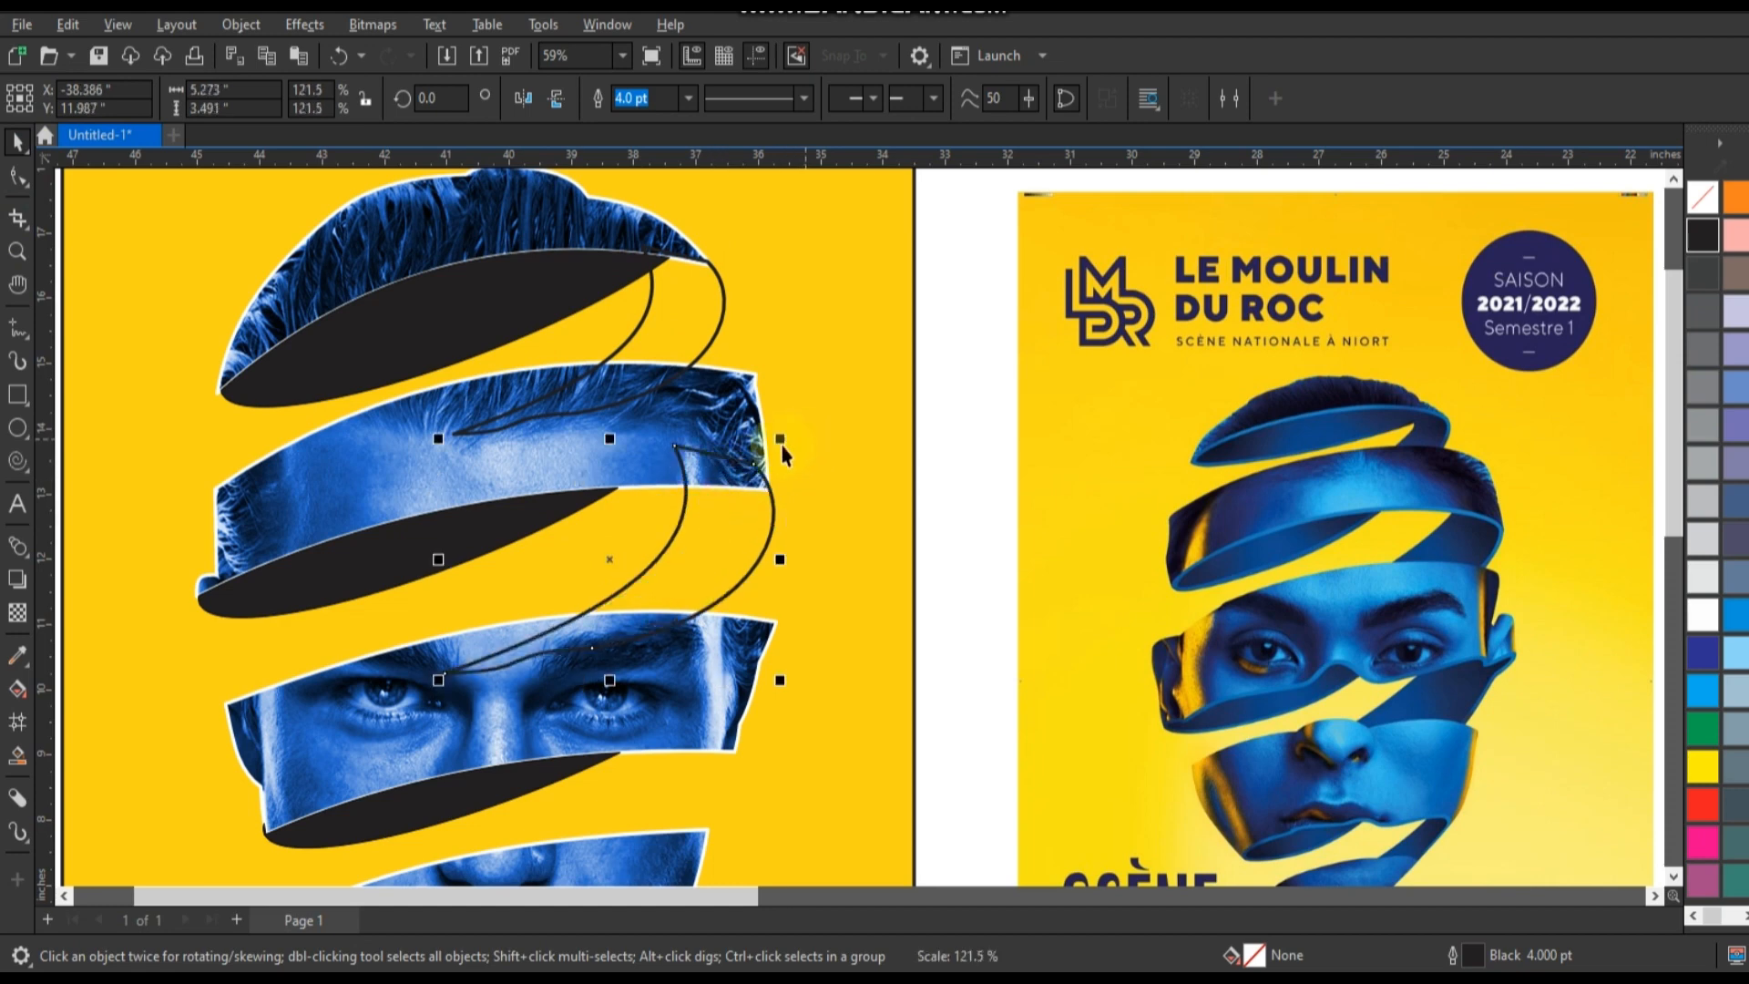
# Reshape the copied connector by extending its lower-left point over the eye band and adjusting its lower-edge node.
pyautogui.click(18, 177)
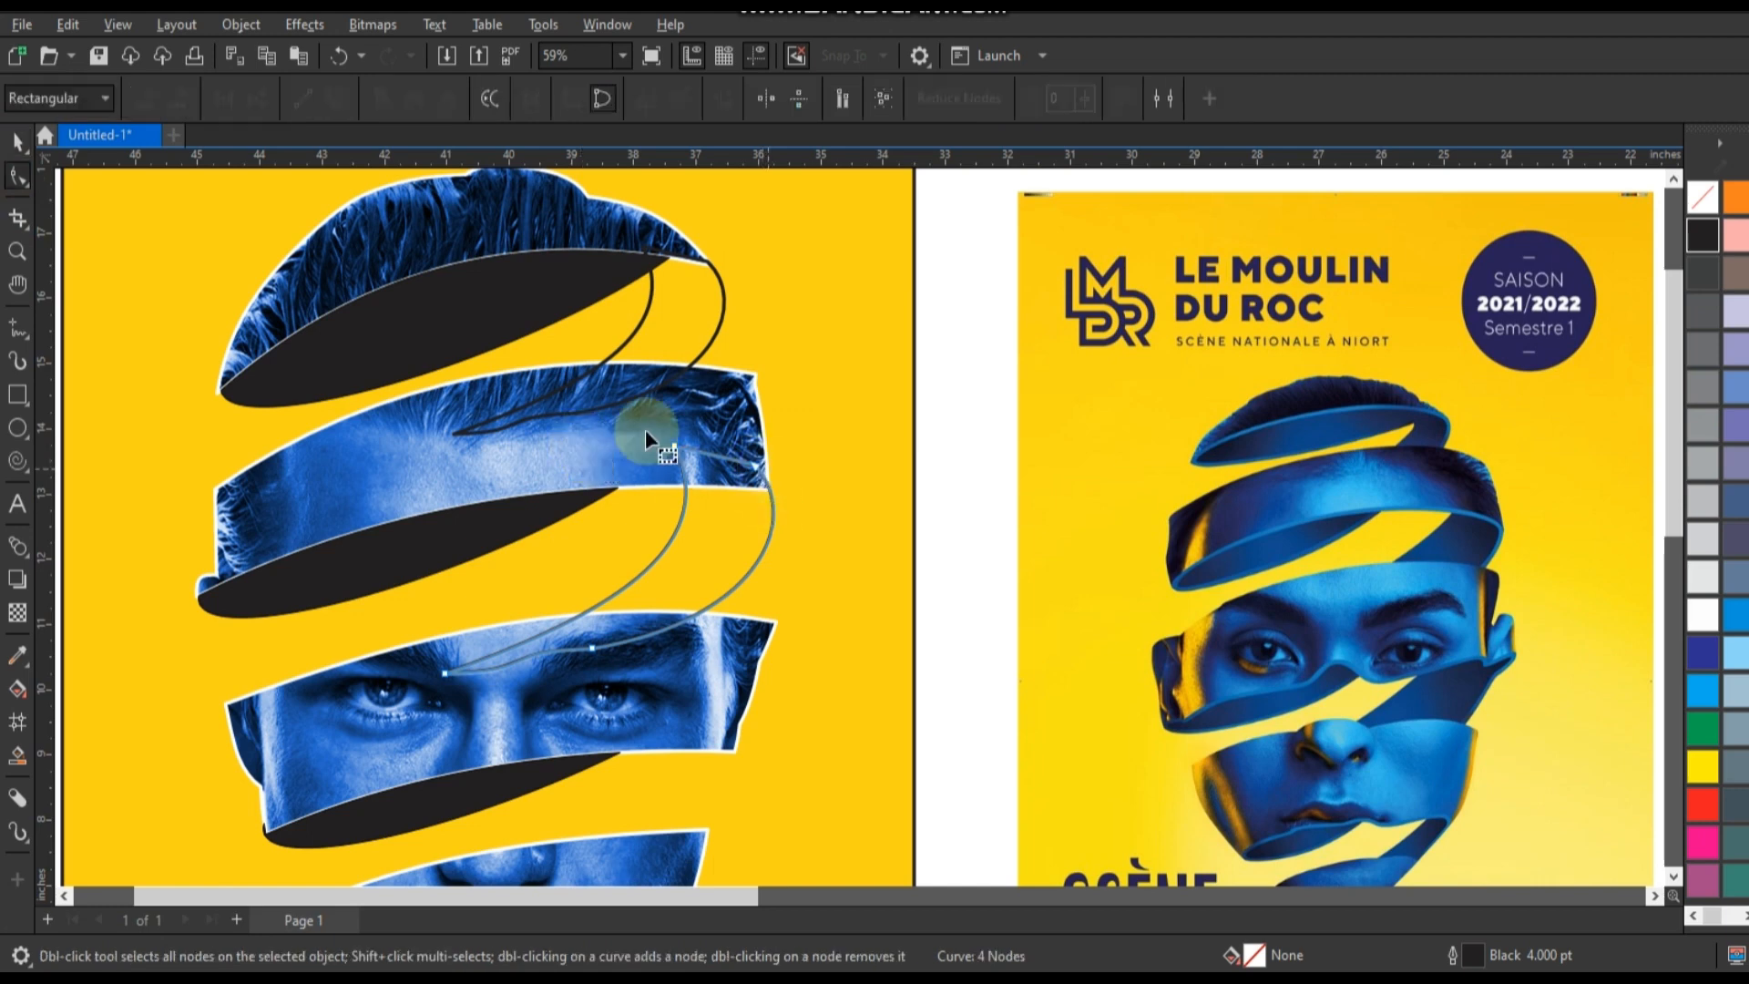
pyautogui.moveTo(637, 423)
pyautogui.mouseDown()
pyautogui.moveTo(704, 474)
pyautogui.moveTo(692, 464)
pyautogui.mouseUp()
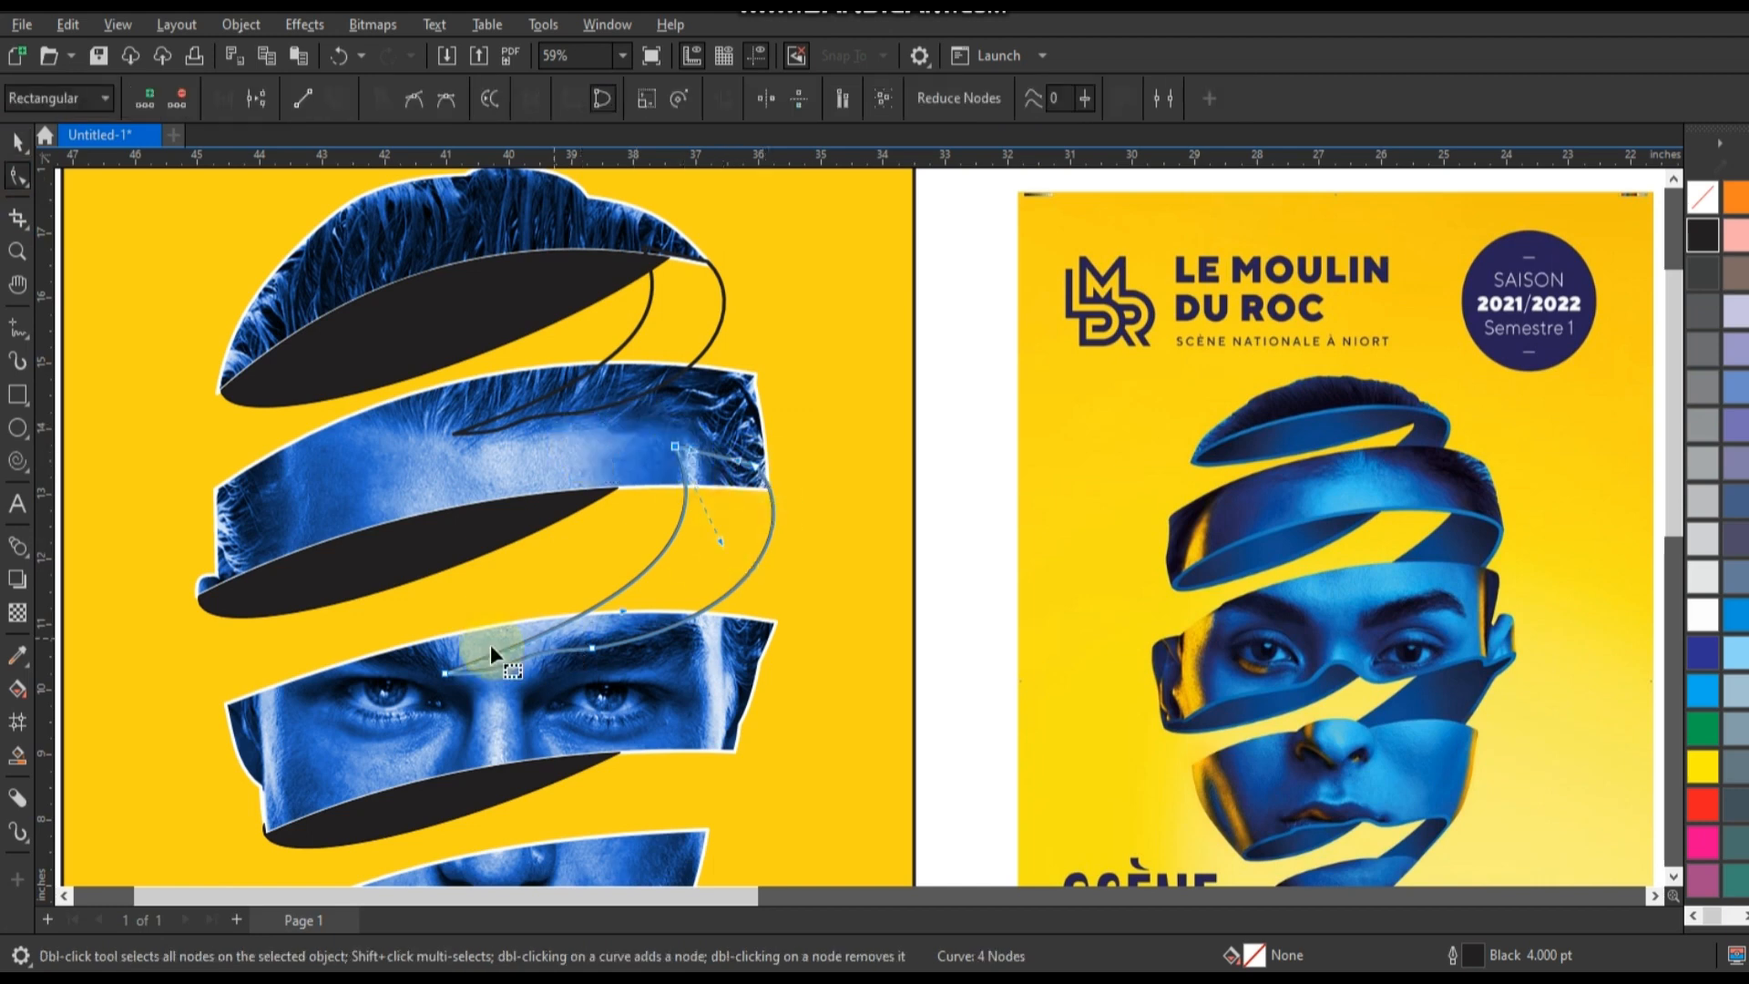
pyautogui.moveTo(441, 667); pyautogui.dragTo(402, 670)
pyautogui.moveTo(591, 652); pyautogui.dragTo(597, 661)
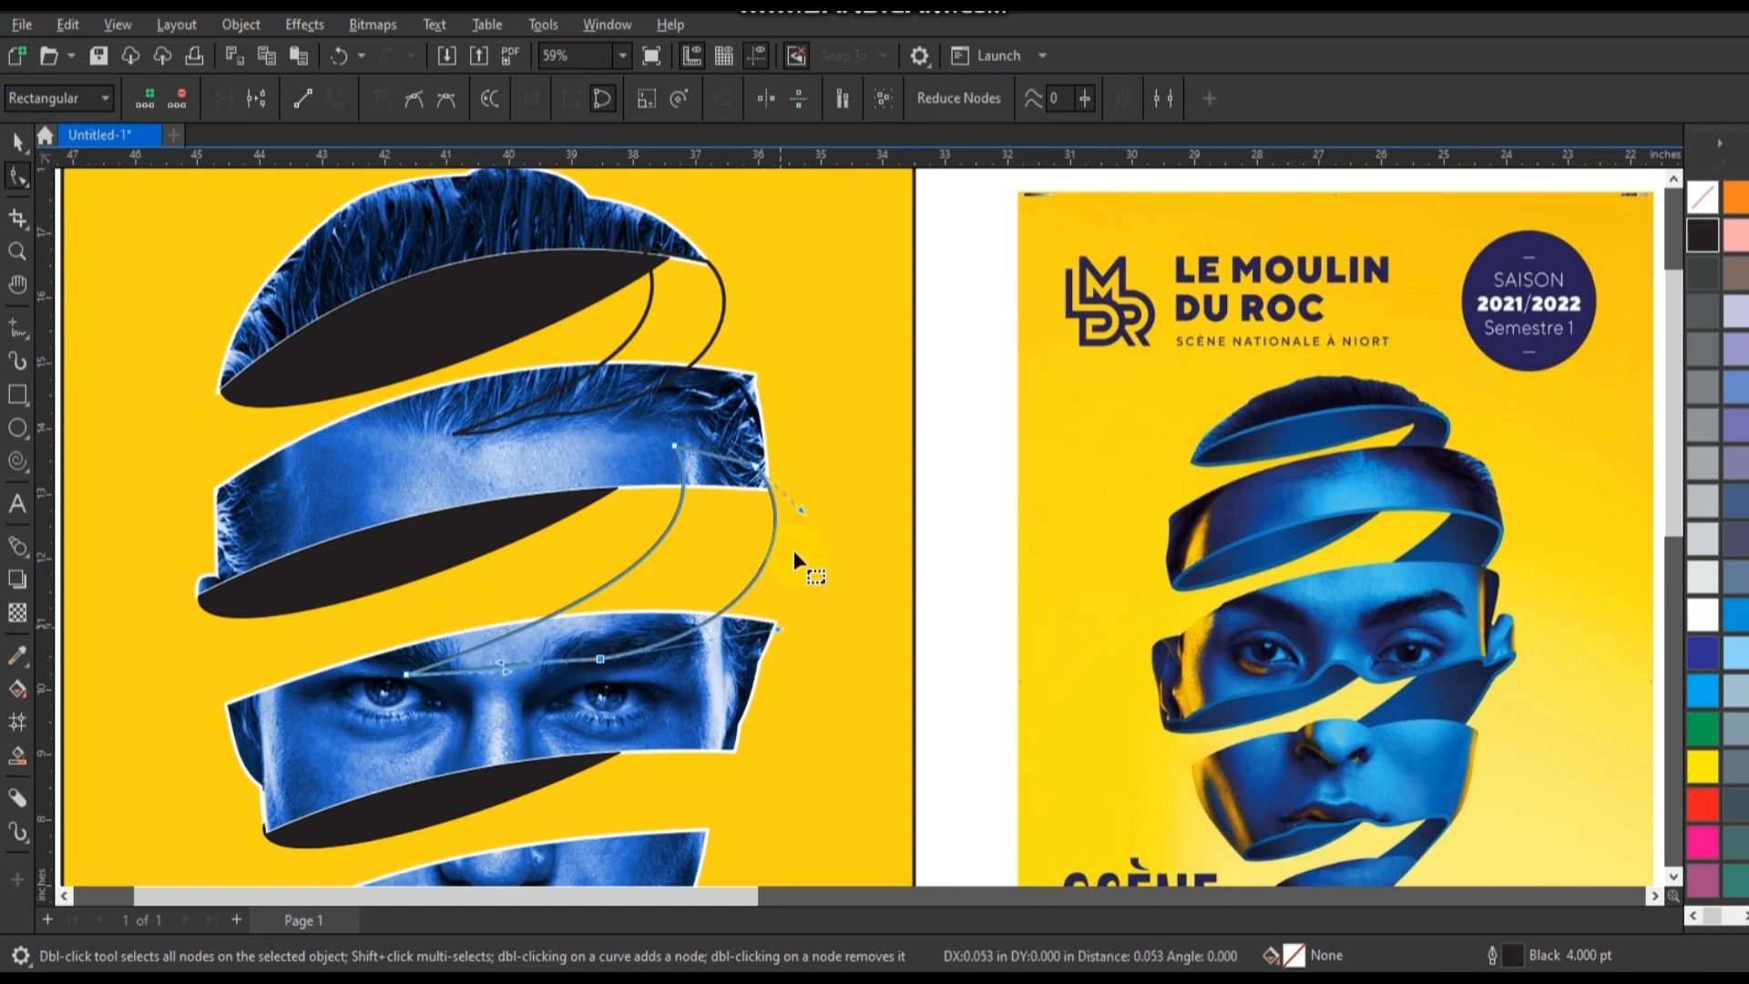
# Pull the connector's outer edge inward toward the forehead band's lower corner and copy the connector down between the eye and mouth bands.
pyautogui.moveTo(806, 515); pyautogui.dragTo(725, 549)
pyautogui.moveTo(707, 621)
pyautogui.mouseDown()
pyautogui.moveTo(696, 631)
pyautogui.moveTo(700, 602)
pyautogui.mouseUp()
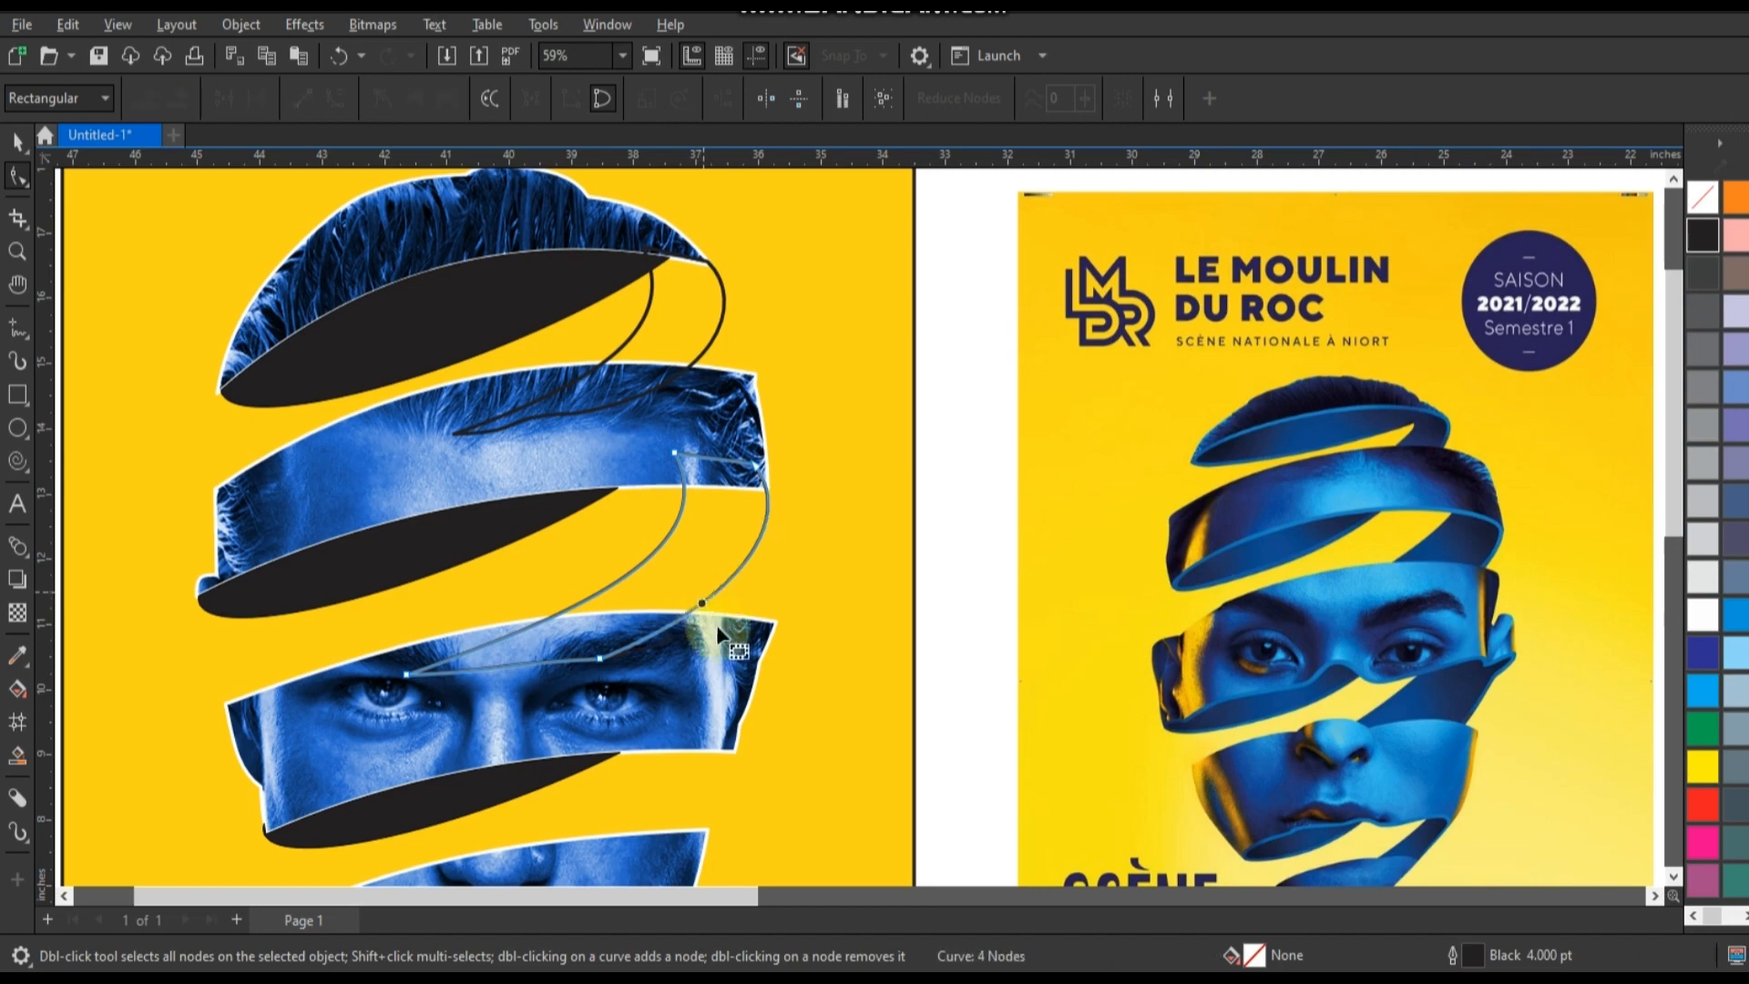
pyautogui.doubleClick(18, 176)
pyautogui.scroll(-1, 730, 435)
pyautogui.press('space')
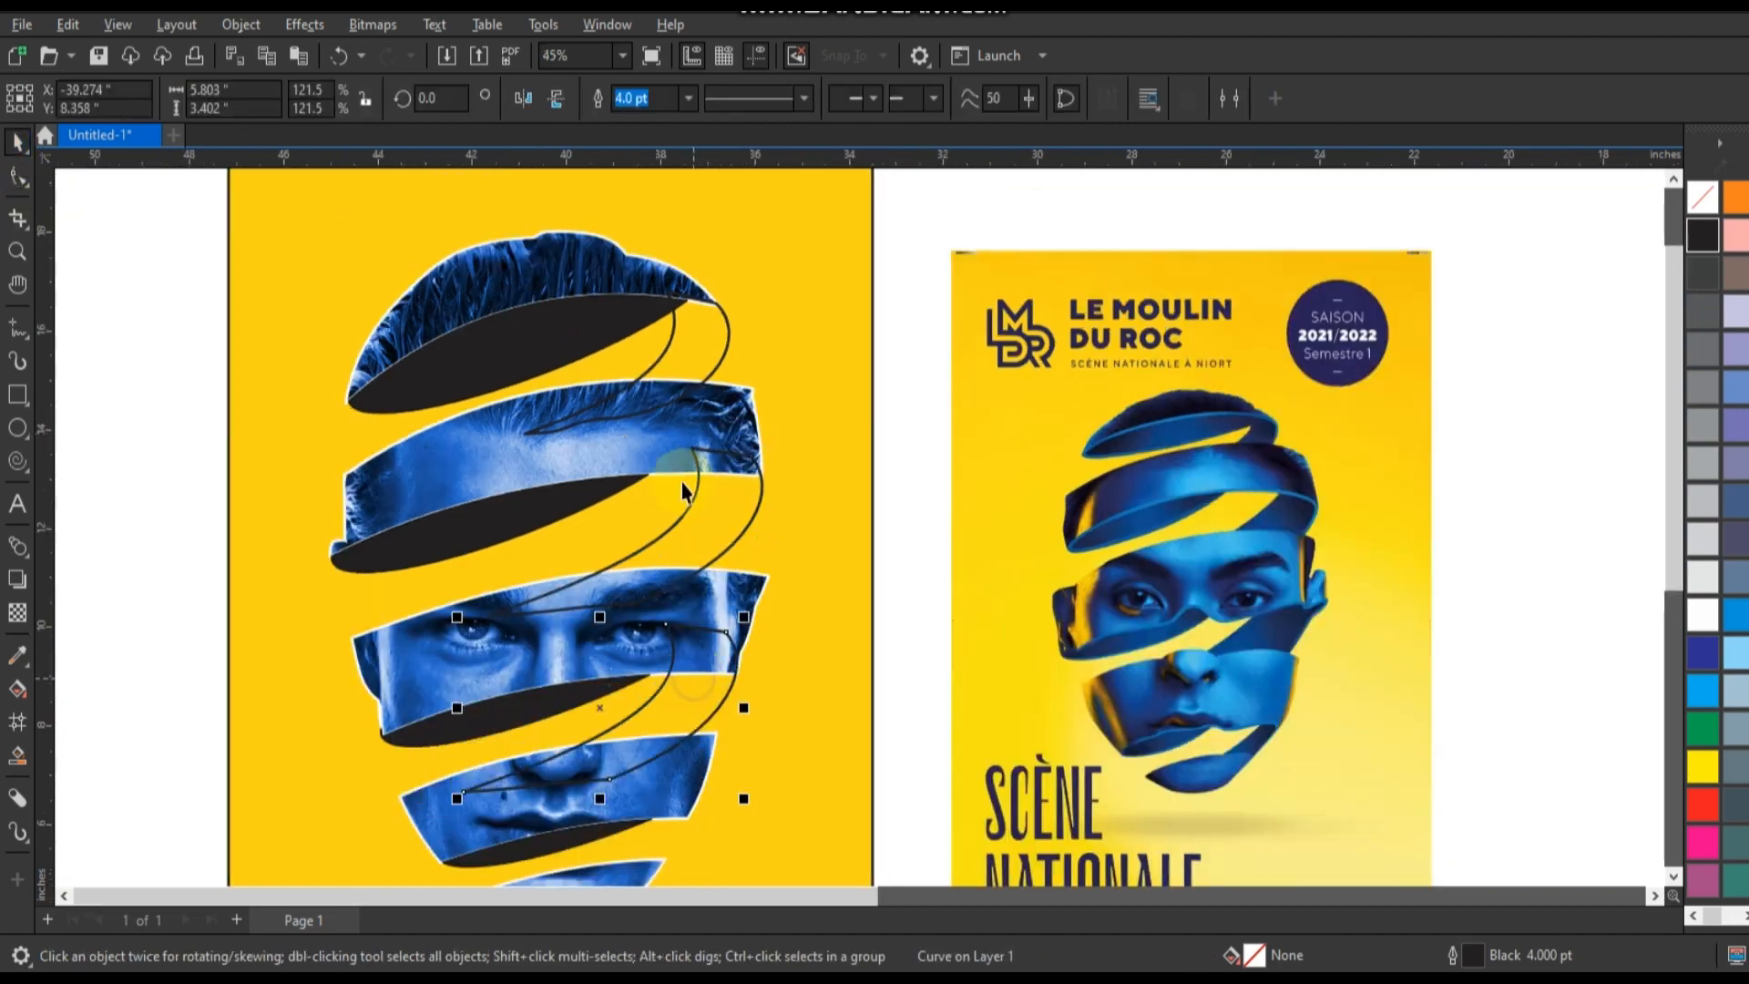
# Place a connector copy between the mouth and chin bands at 54.7% width, stretch its height to 66.8% and nudge it into place.
pyautogui.scroll(-1, 681, 481)
pyautogui.moveTo(685, 638); pyautogui.dragTo(669, 763)
pyautogui.scroll(3, 648, 763)
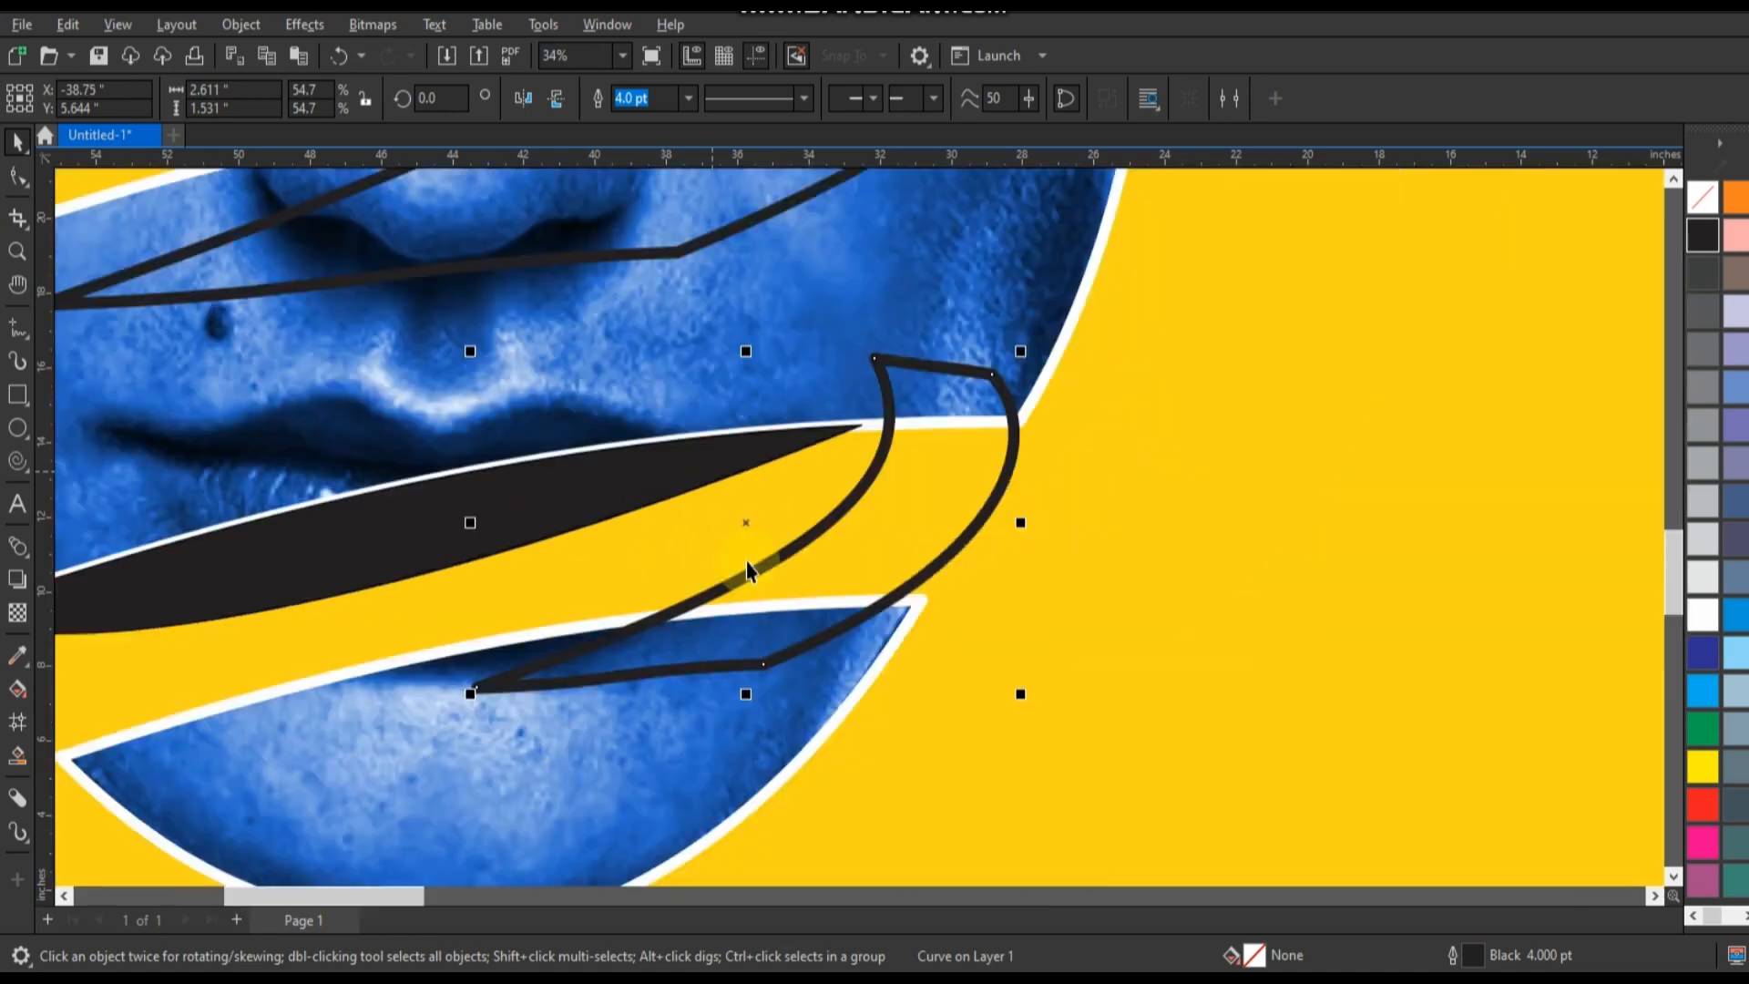
pyautogui.click(862, 567)
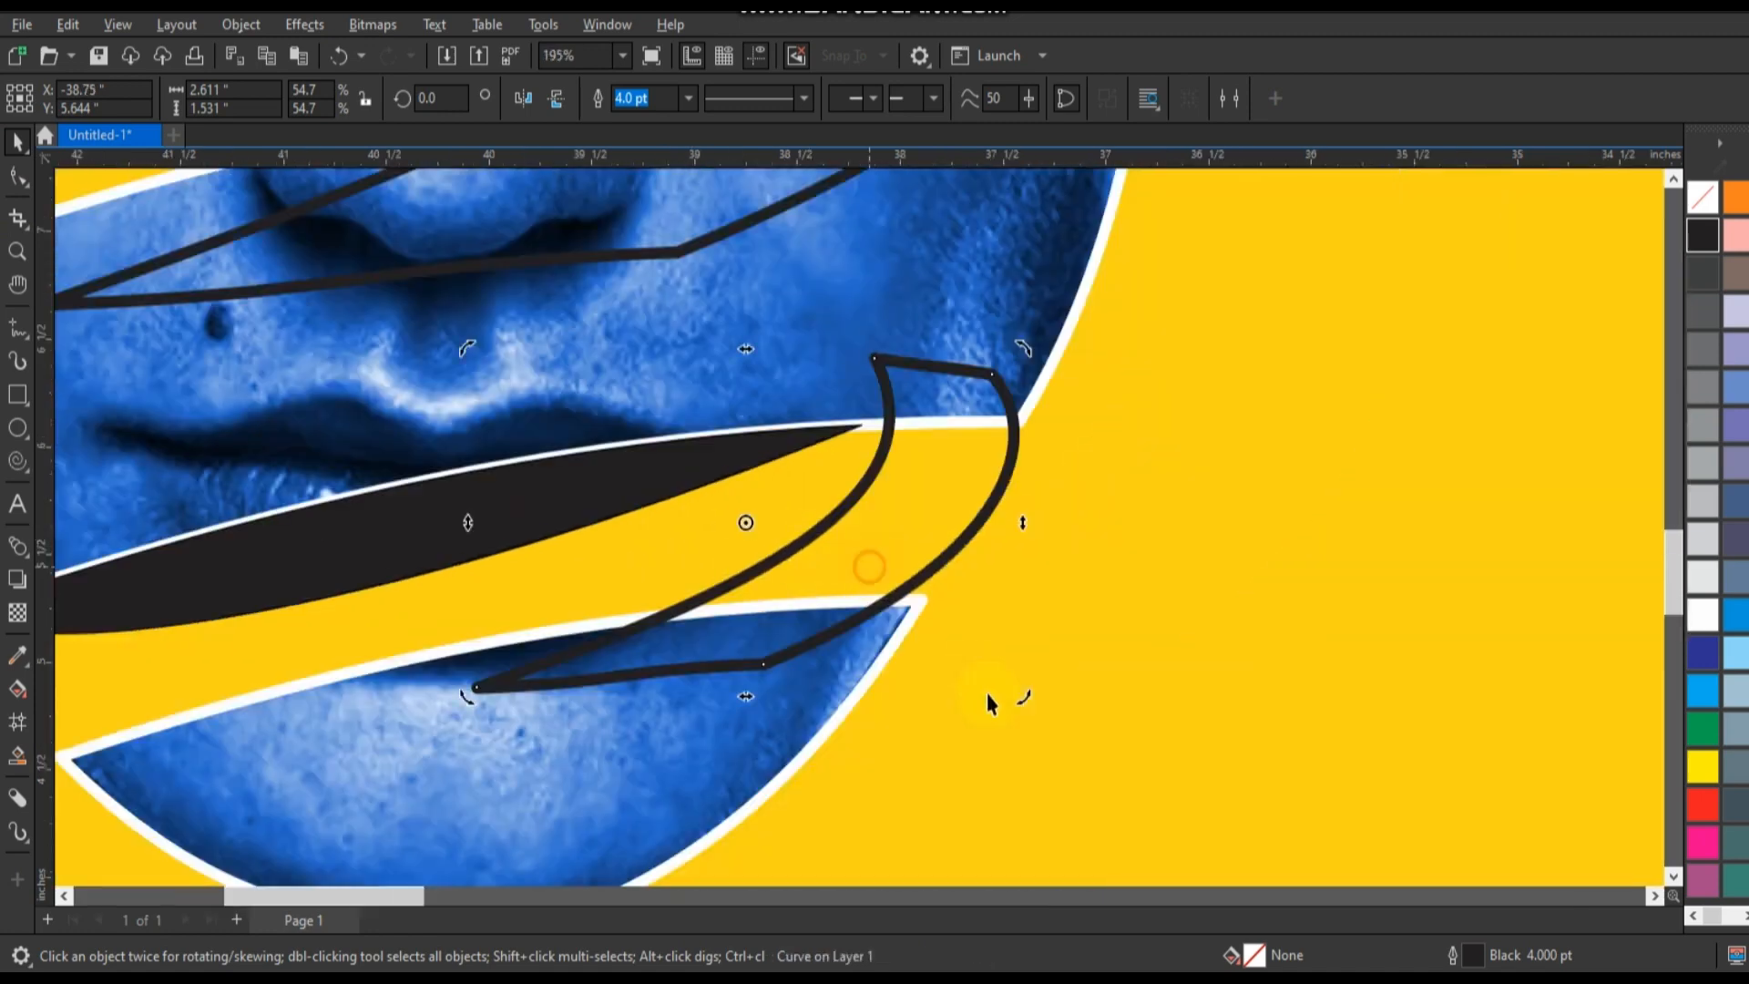
pyautogui.click(895, 445)
pyautogui.moveTo(744, 350); pyautogui.dragTo(747, 313)
pyautogui.moveTo(882, 520); pyautogui.dragTo(884, 514)
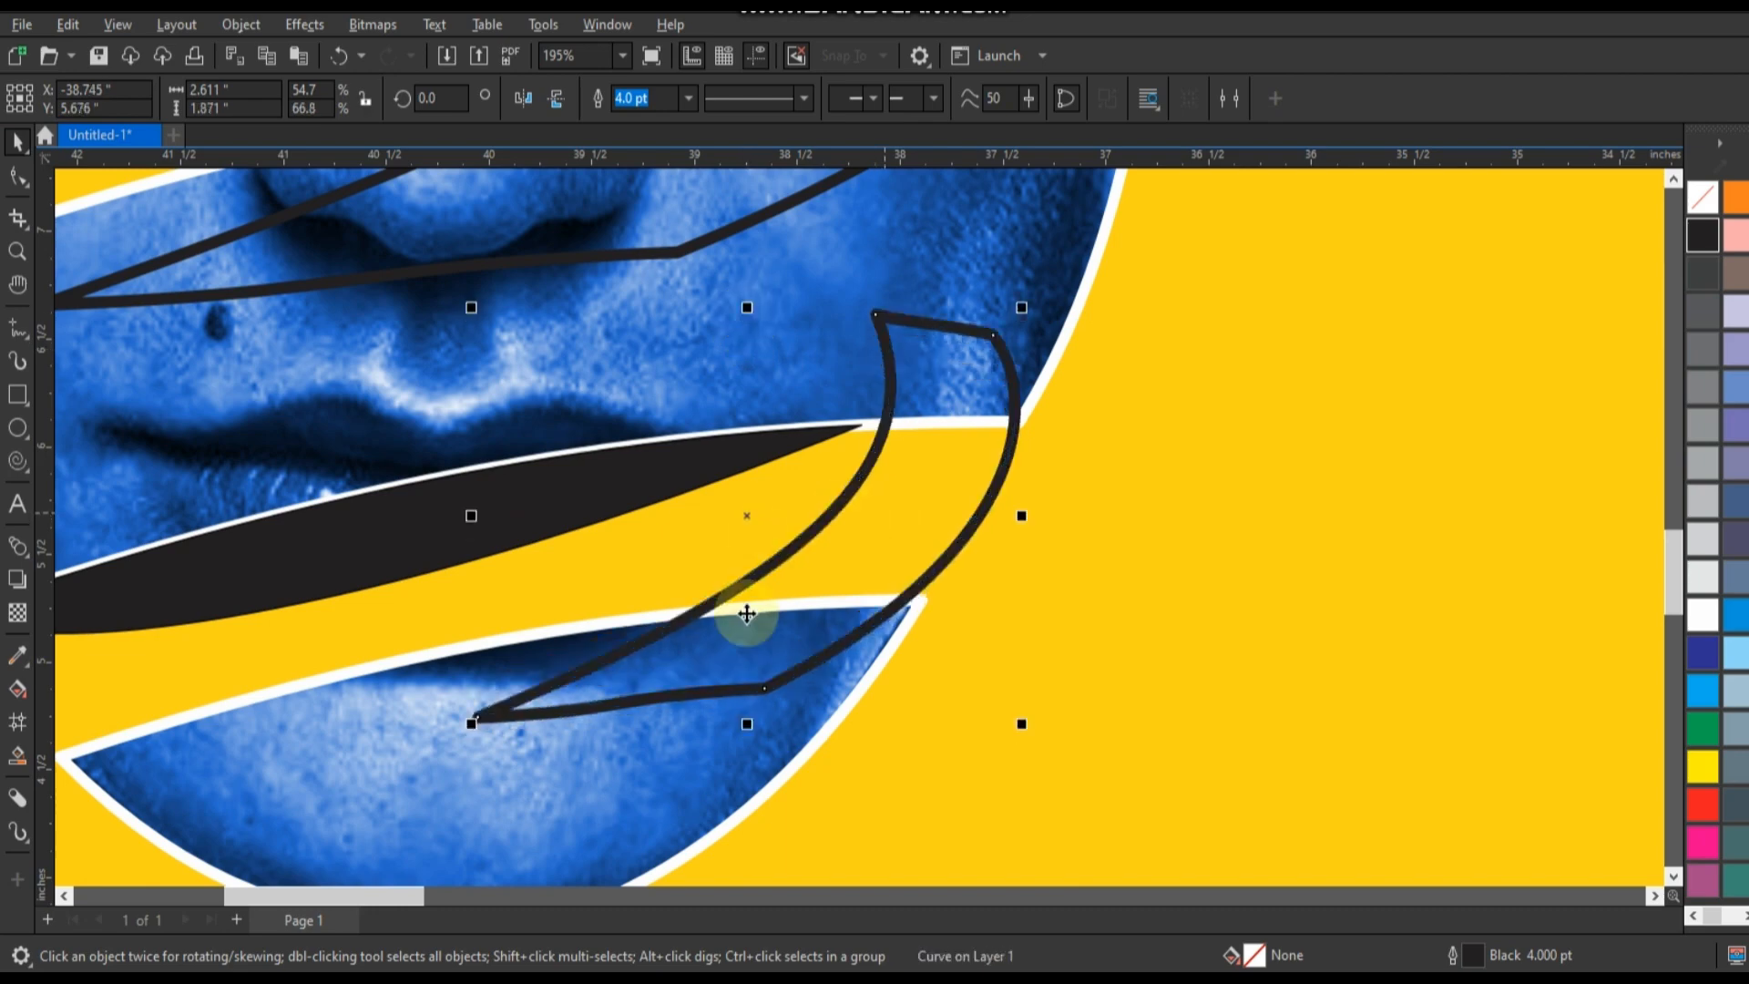
pyautogui.scroll(-1, 747, 614)
pyautogui.moveTo(822, 588); pyautogui.dragTo(828, 588)
# Smart-fill the four connector areas in the gaps between the bands with blue #336699 and a 0.5 pt black outline.
pyautogui.scroll(-1, 805, 585)
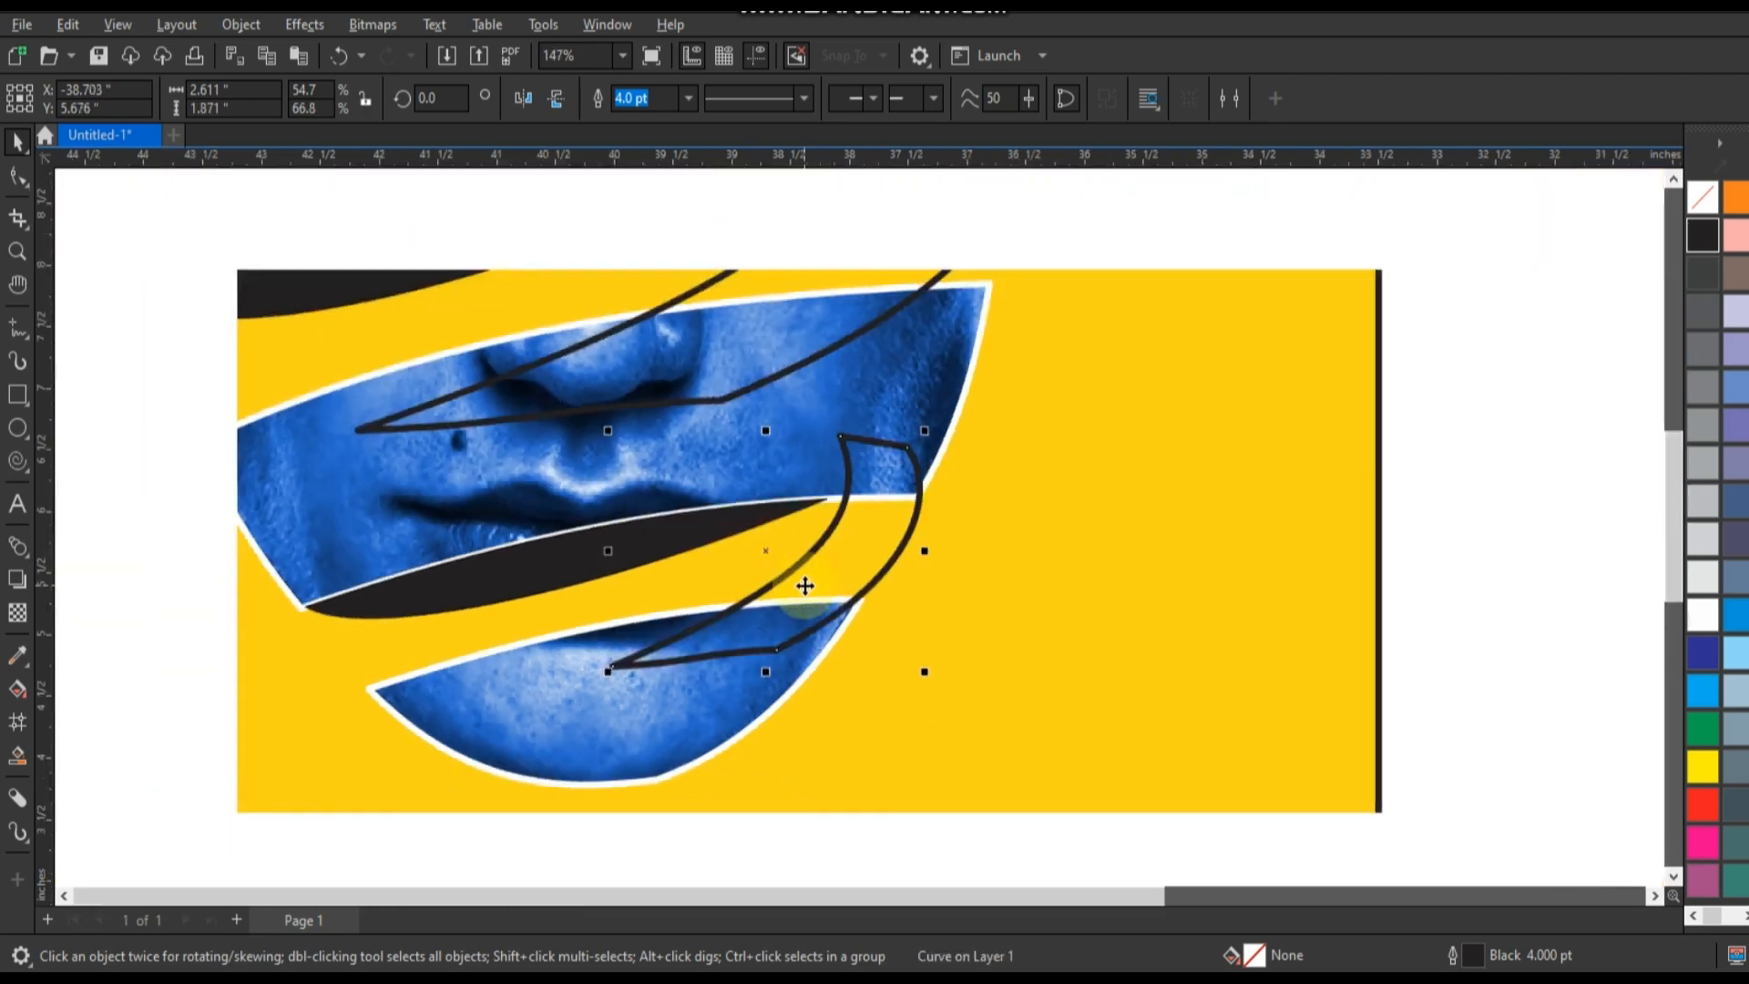
pyautogui.scroll(-6, 806, 586)
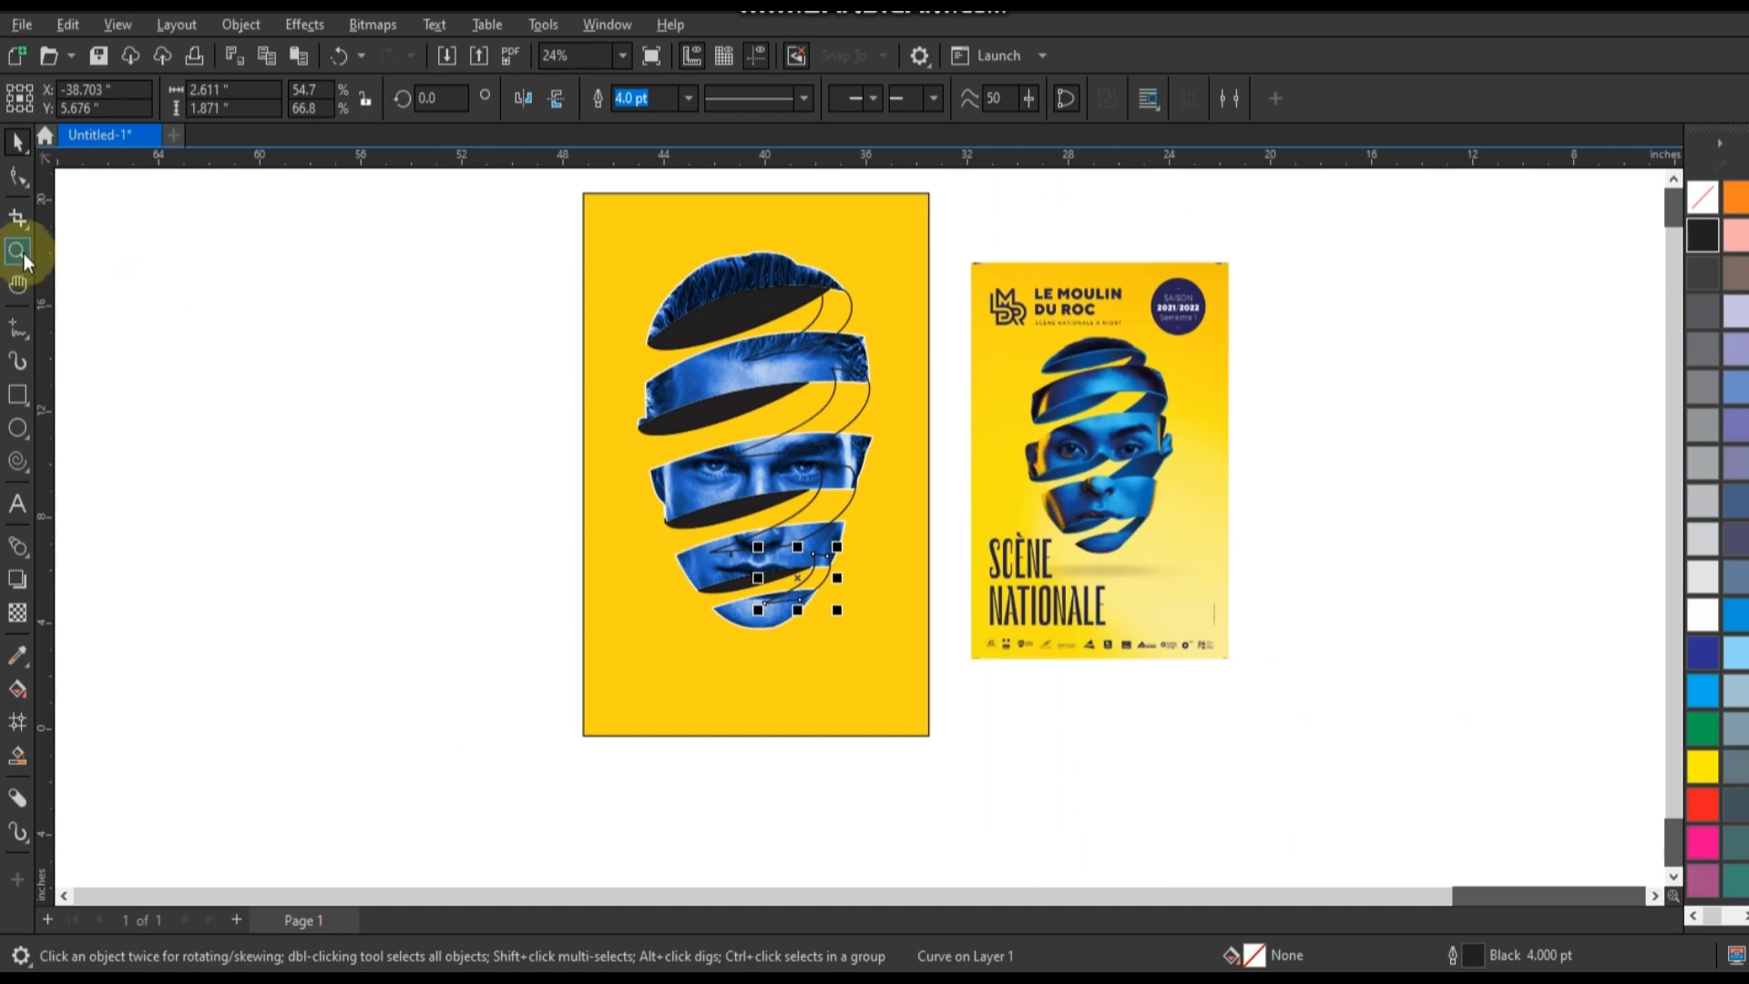
pyautogui.click(22, 257)
pyautogui.moveTo(1096, 643); pyautogui.dragTo(1217, 673)
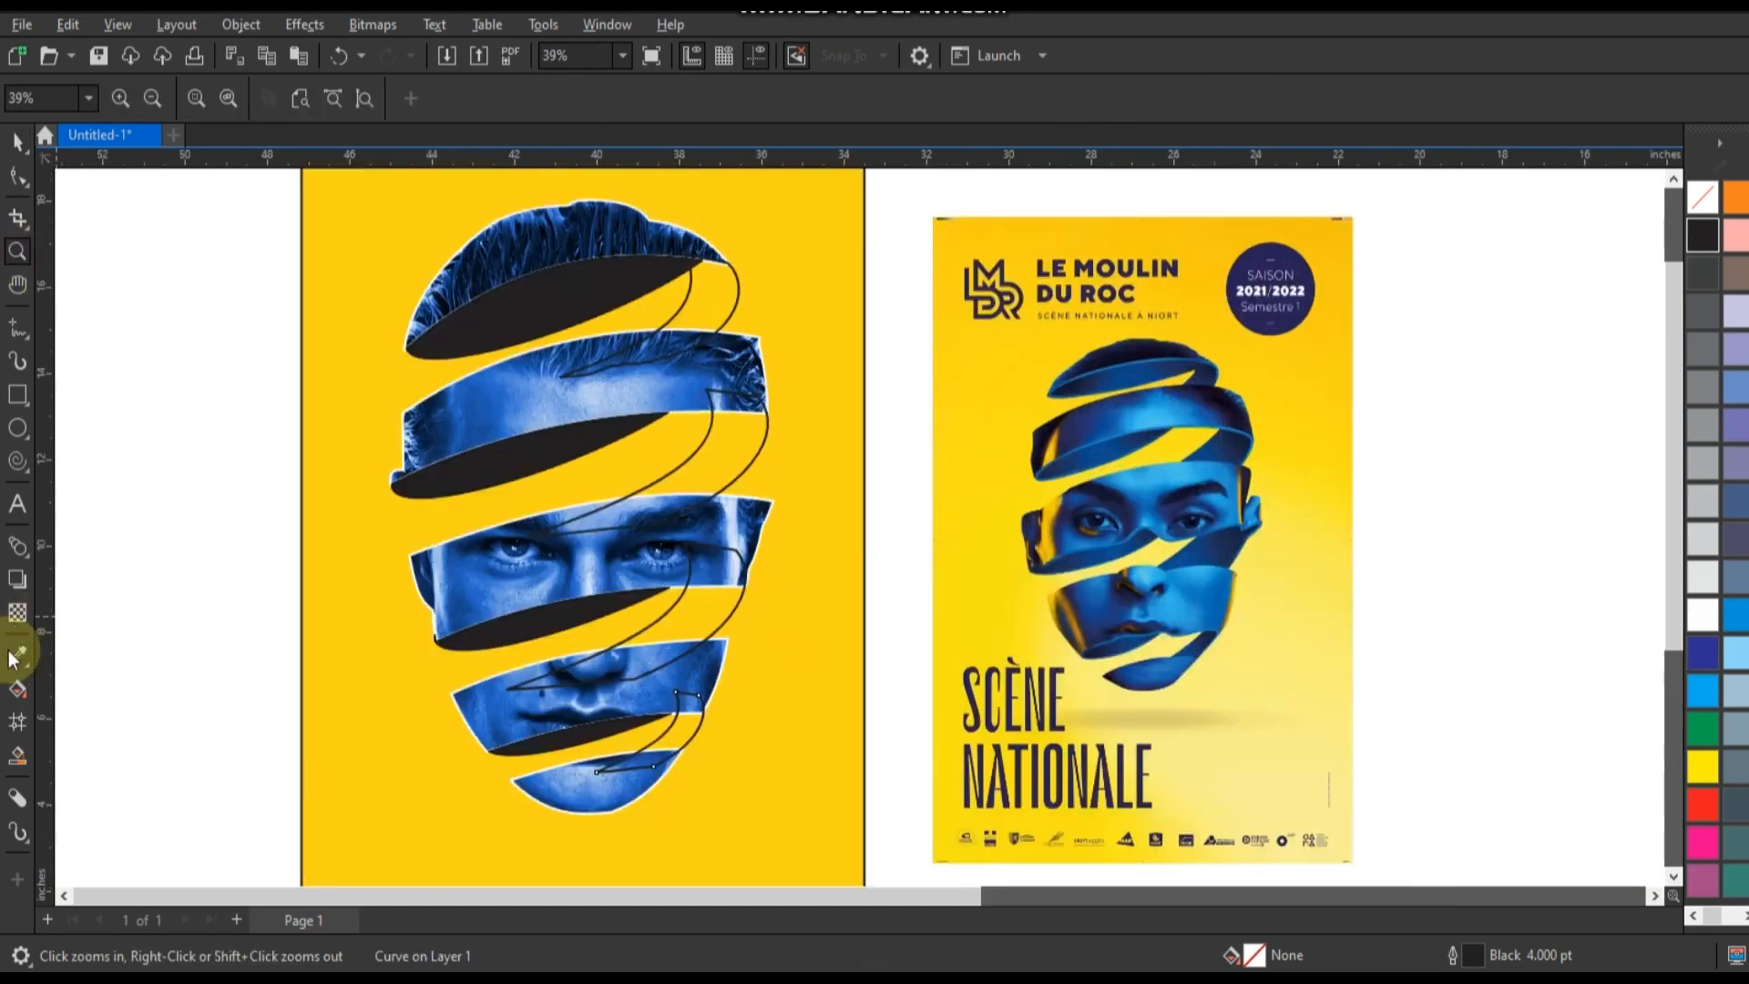
pyautogui.click(22, 755)
pyautogui.click(682, 725)
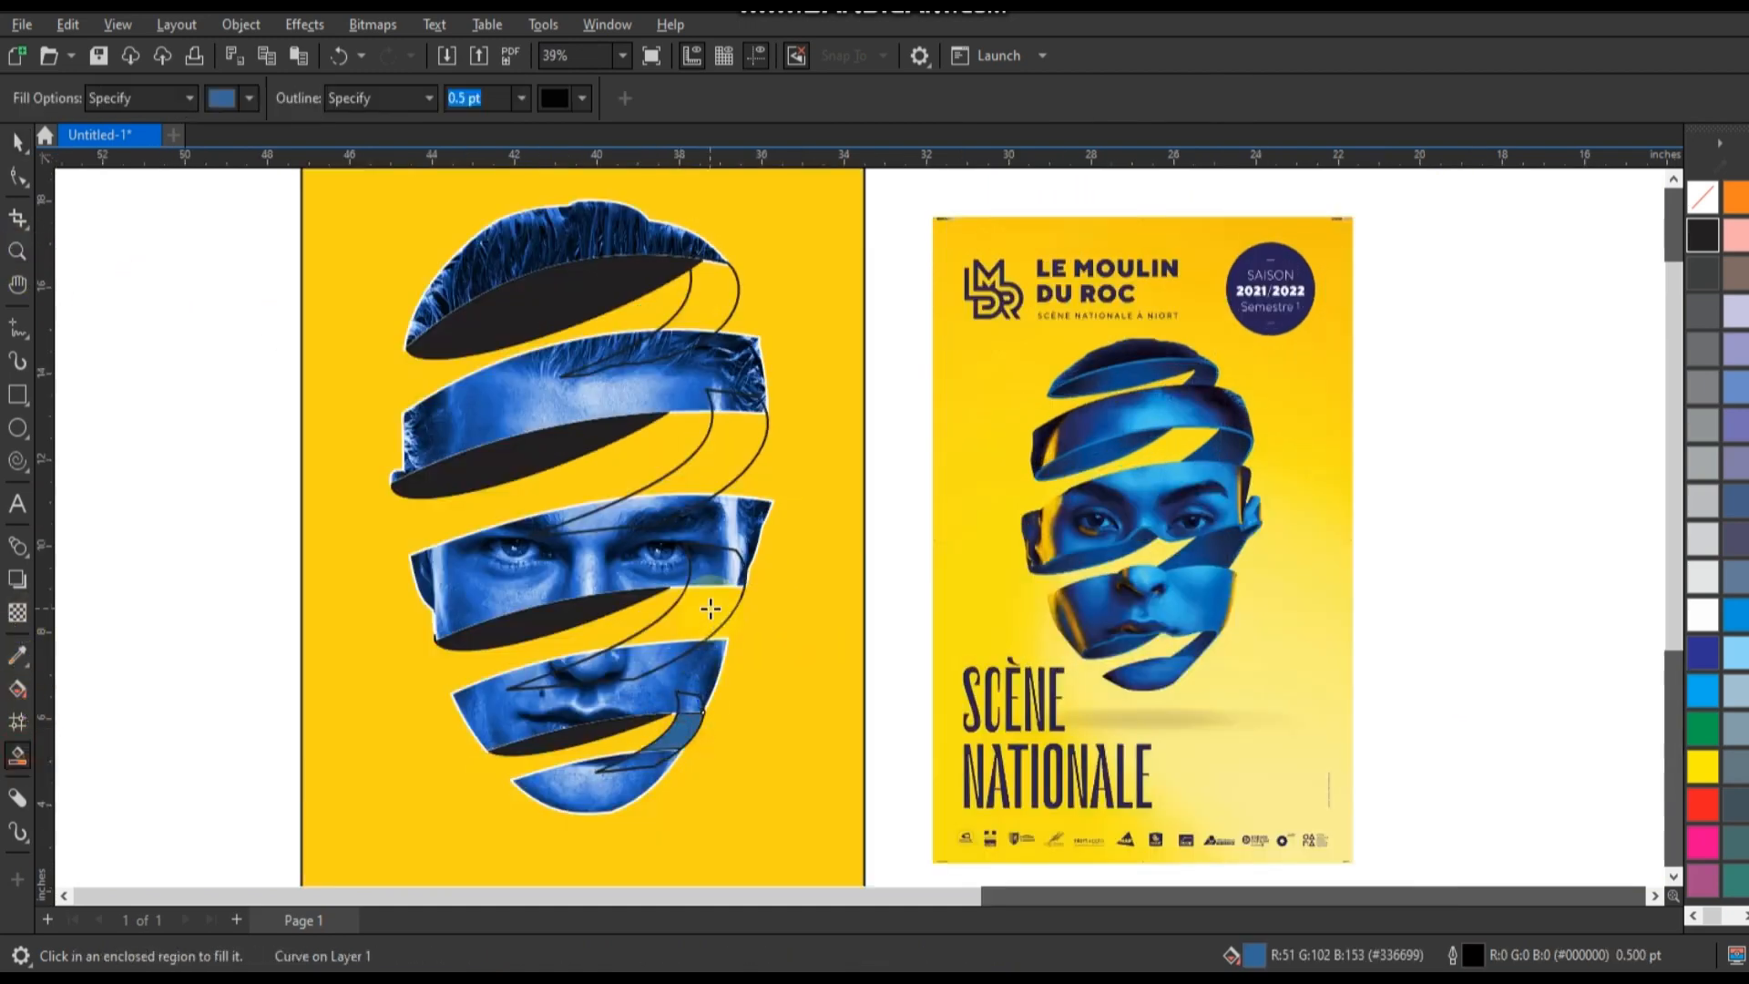
pyautogui.click(710, 610)
pyautogui.click(730, 471)
pyautogui.click(704, 329)
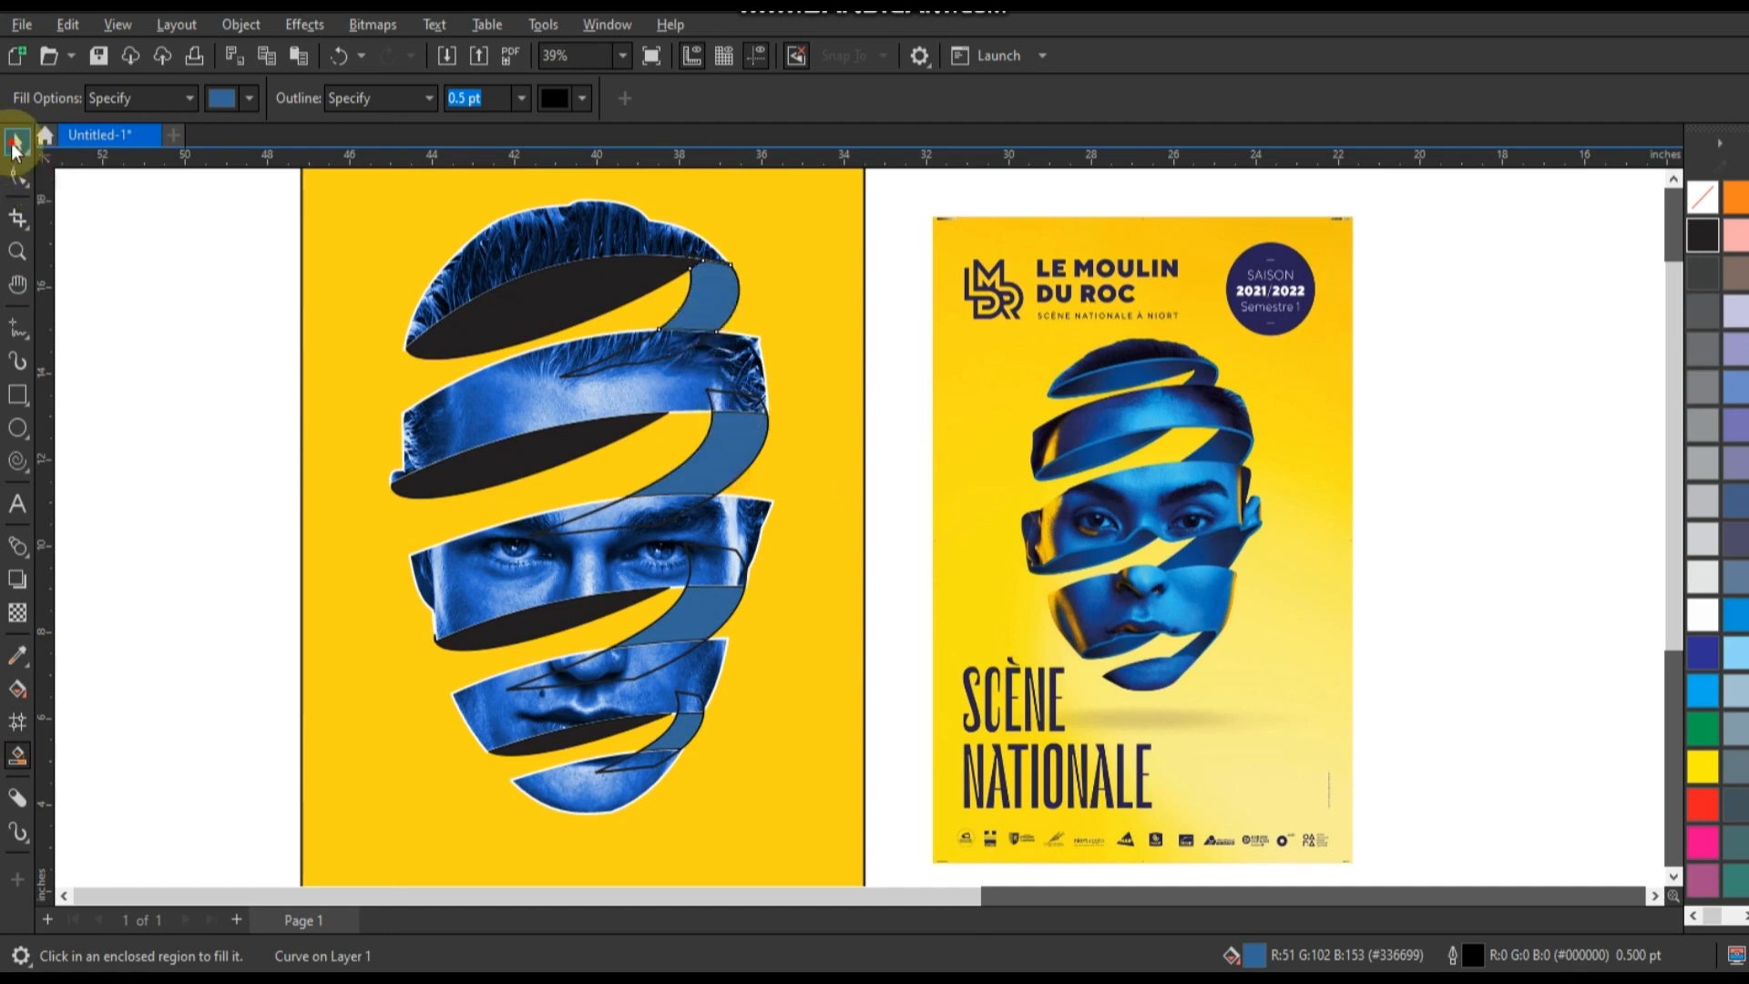
# Delete the original unfilled connector curves, keeping only the filled pieces between the bands.
pyautogui.click(17, 141)
pyautogui.click(610, 372)
pyautogui.press('Delete')
pyautogui.click(608, 521)
pyautogui.press('Delete')
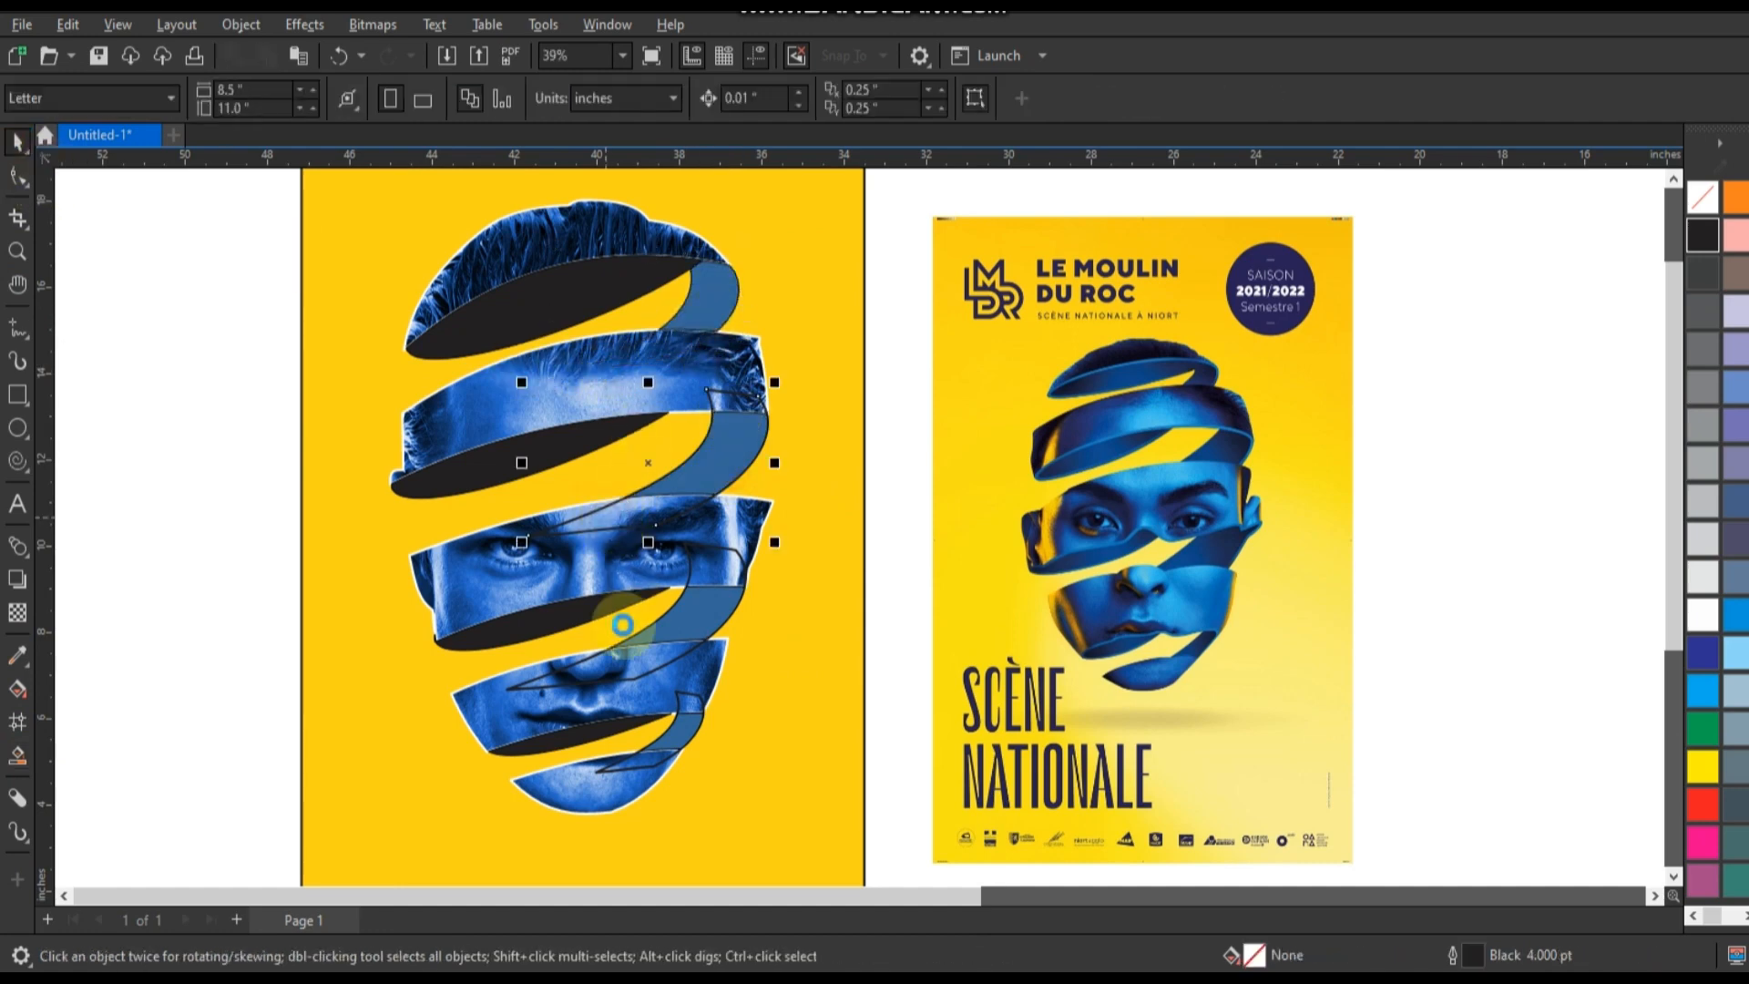
pyautogui.click(597, 677)
pyautogui.press('Delete')
pyautogui.press('Delete')
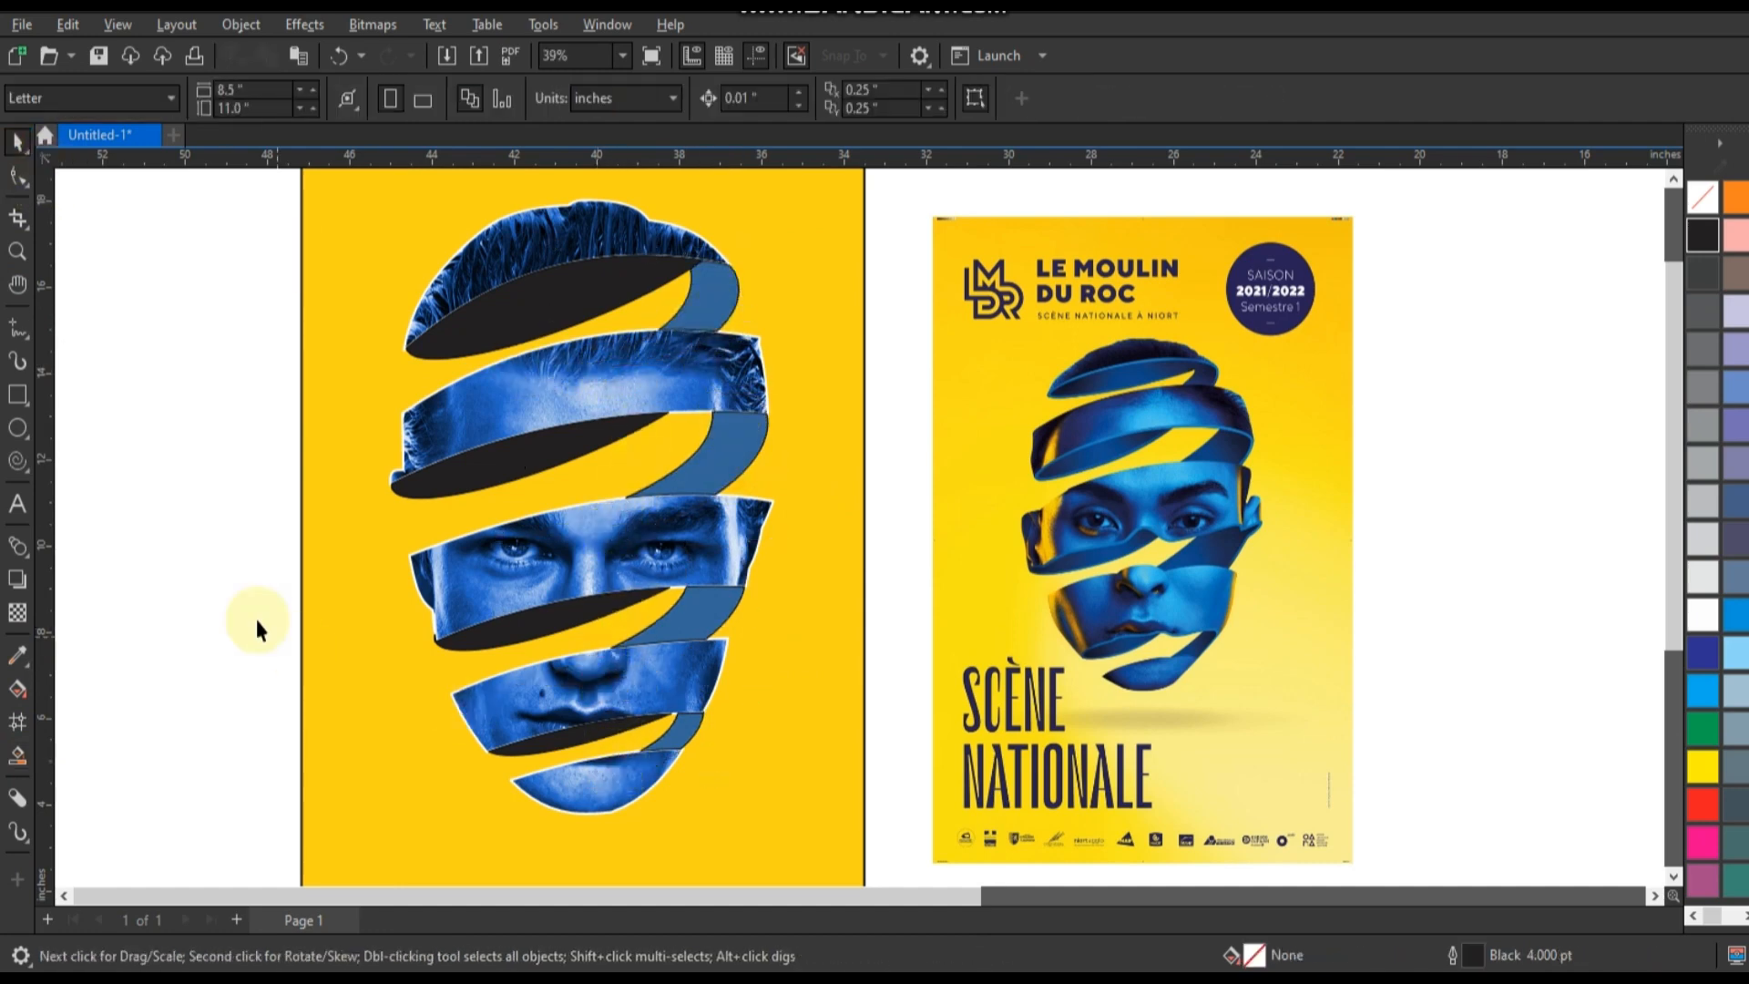
# Recolour the filled connector pieces to black, matching the bands' dark inner faces.
pyautogui.moveTo(222, 202); pyautogui.dragTo(783, 831)
pyautogui.click(1703, 238)
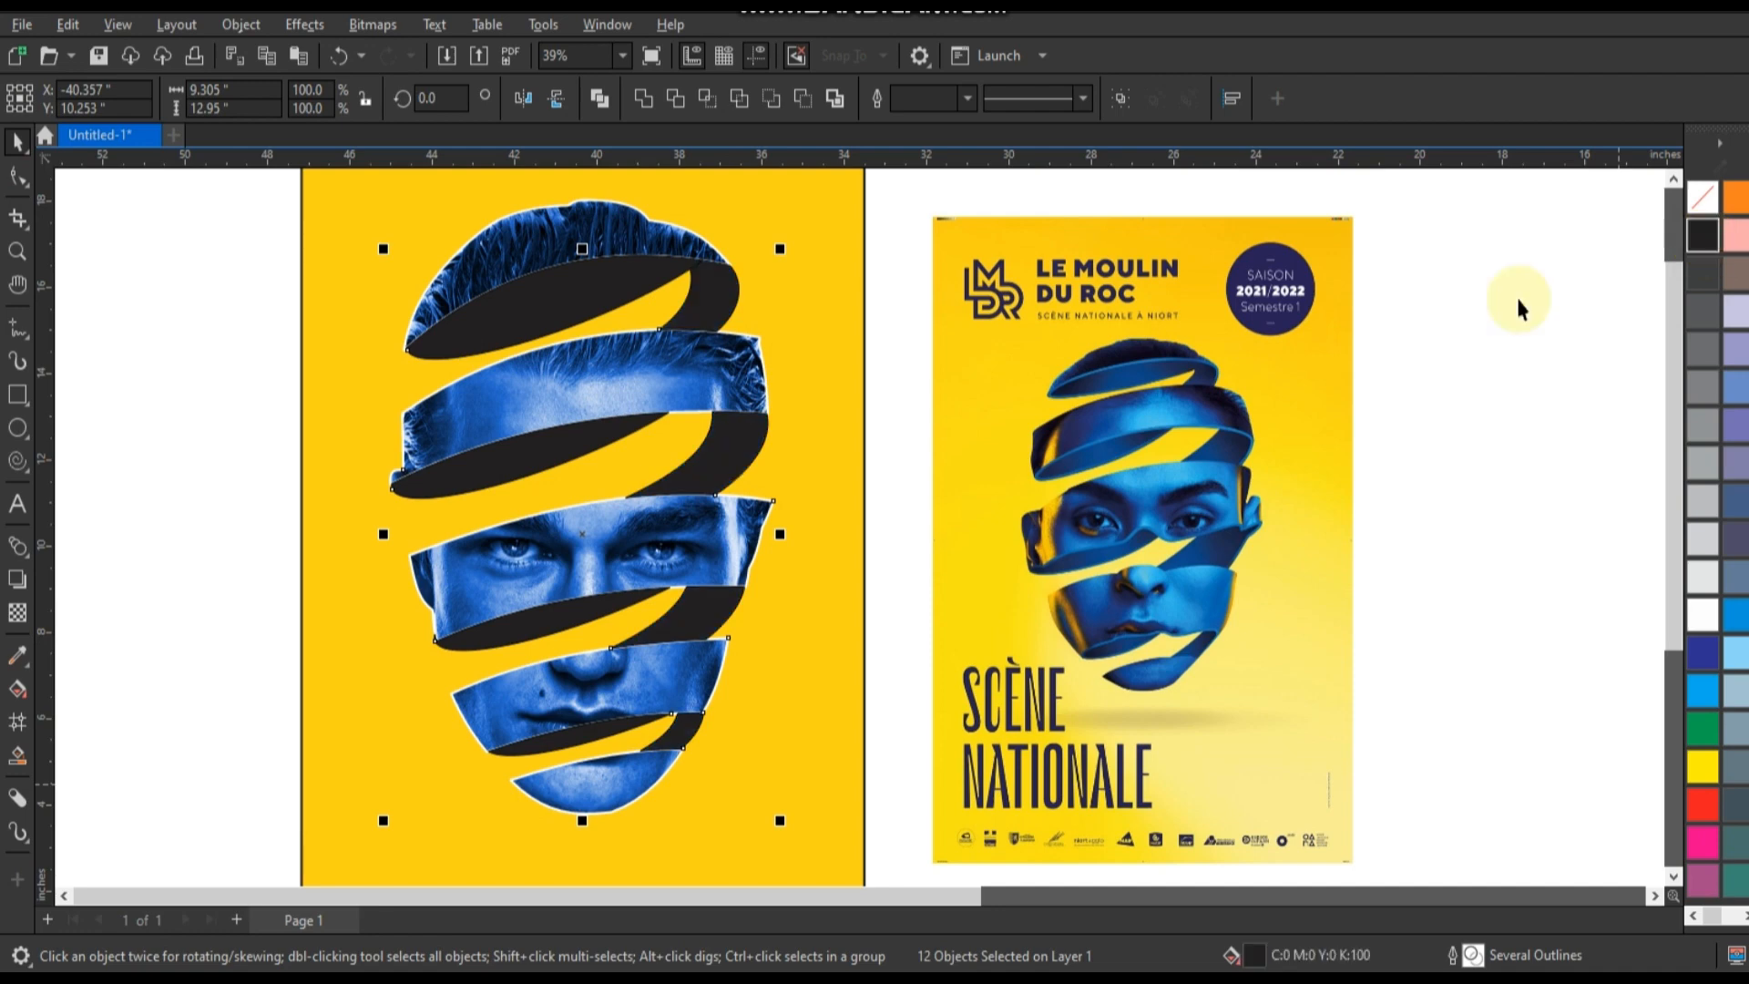
pyautogui.click(177, 567)
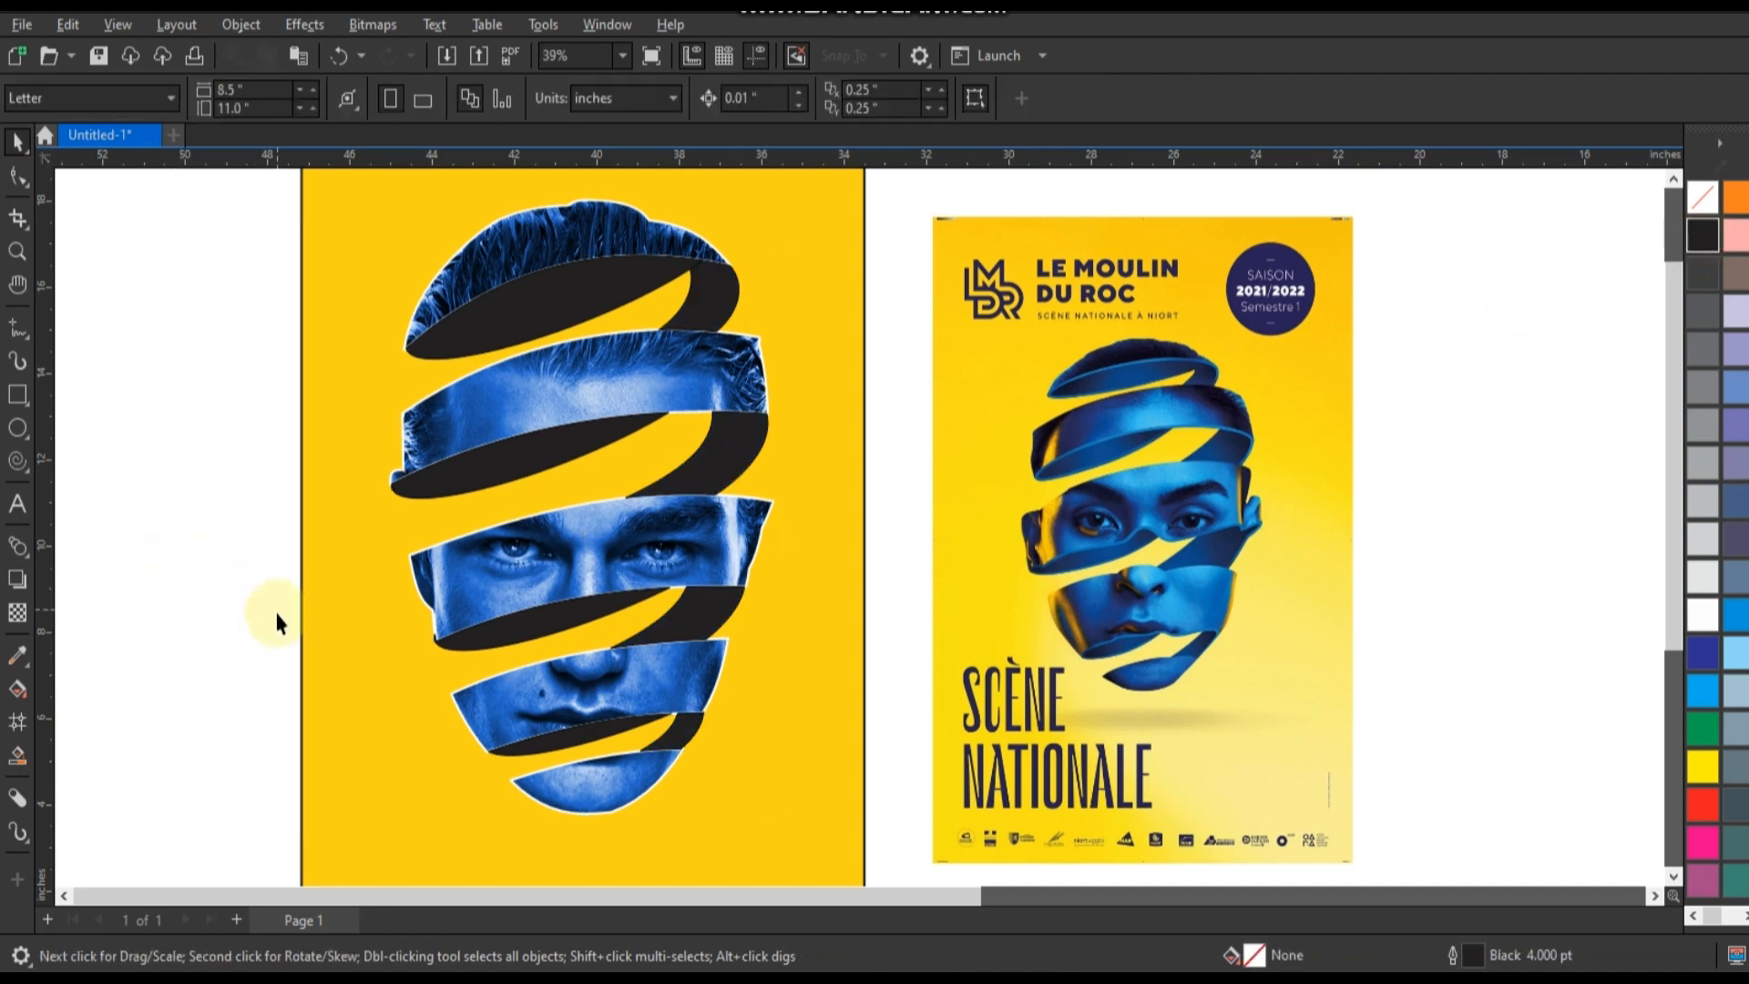
# Remove the outlines from all the pieces of the sliced head.
pyautogui.scroll(-1, 569, 586)
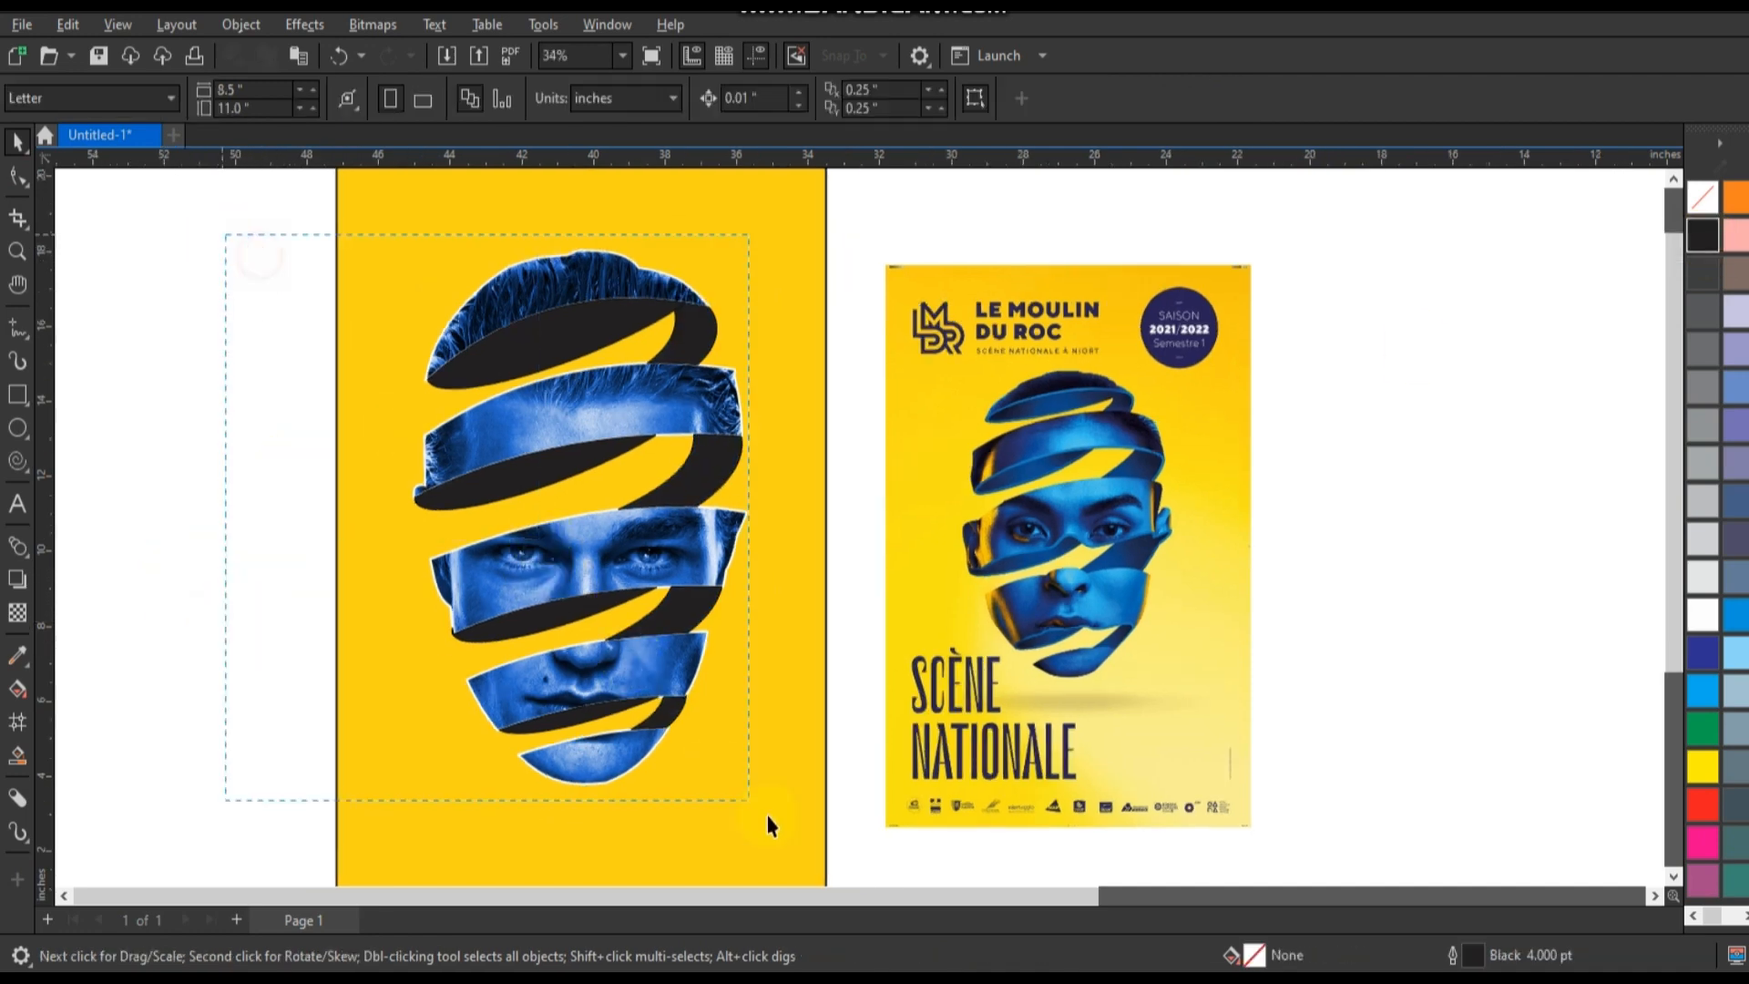
pyautogui.moveTo(767, 816); pyautogui.dragTo(779, 829)
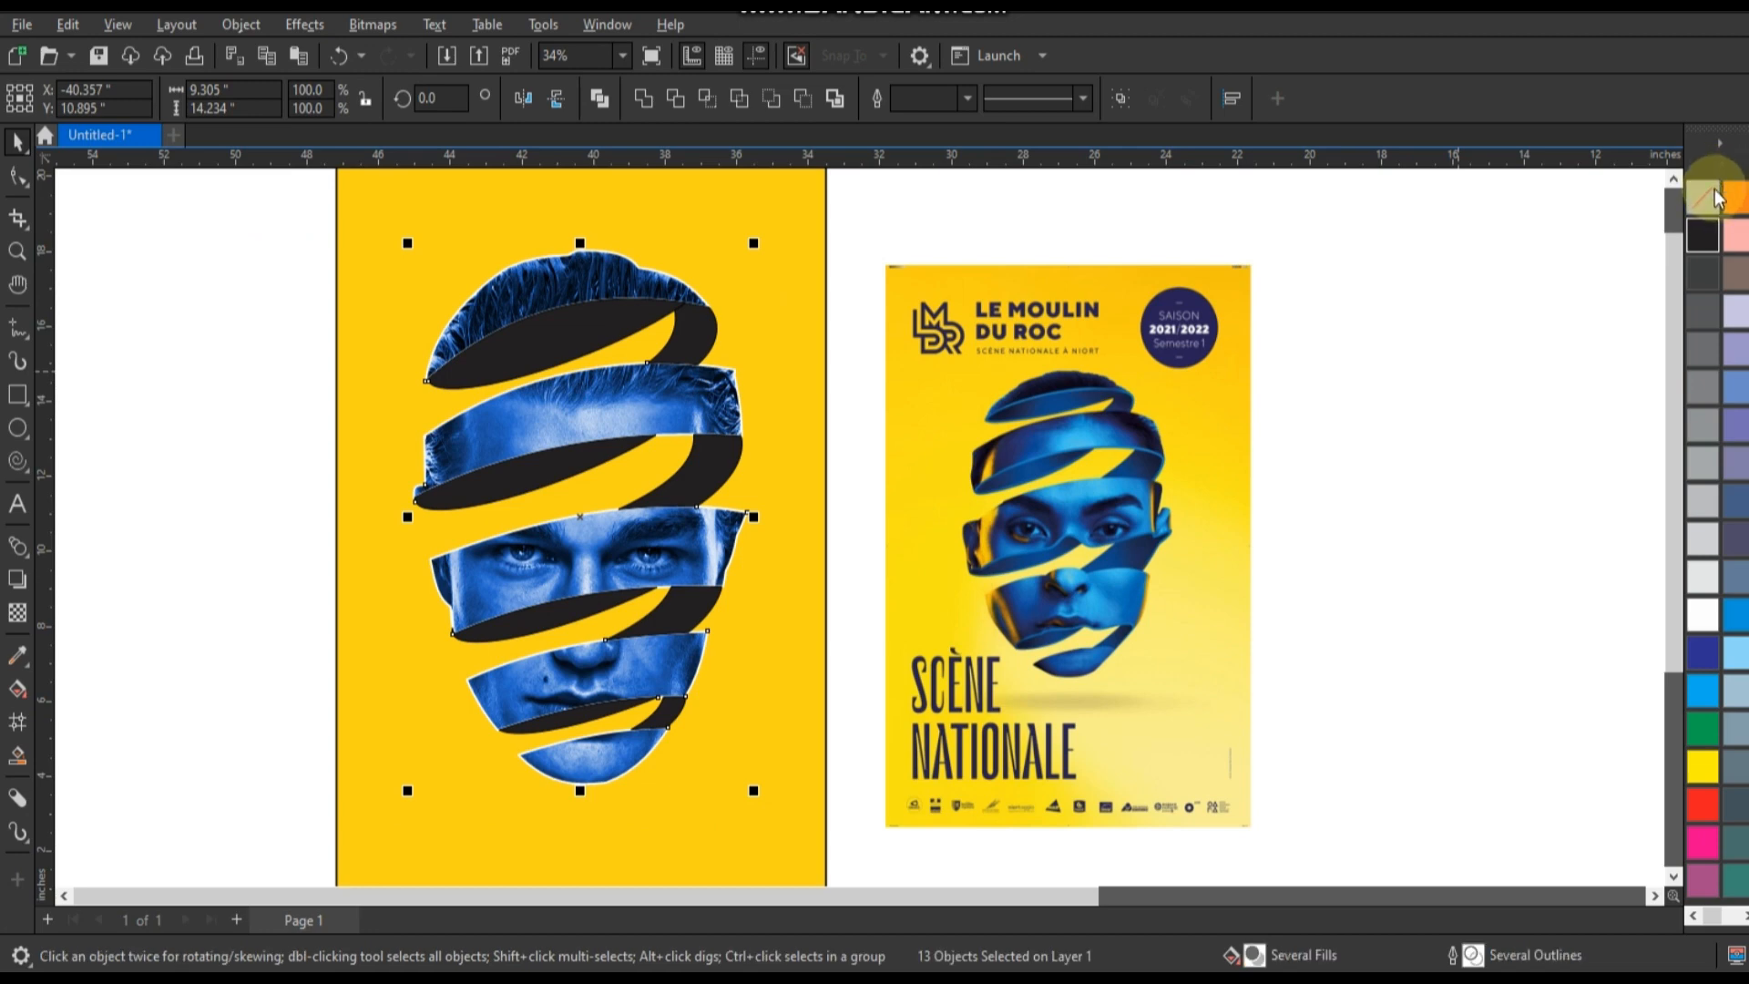
pyautogui.rightClick(1701, 196)
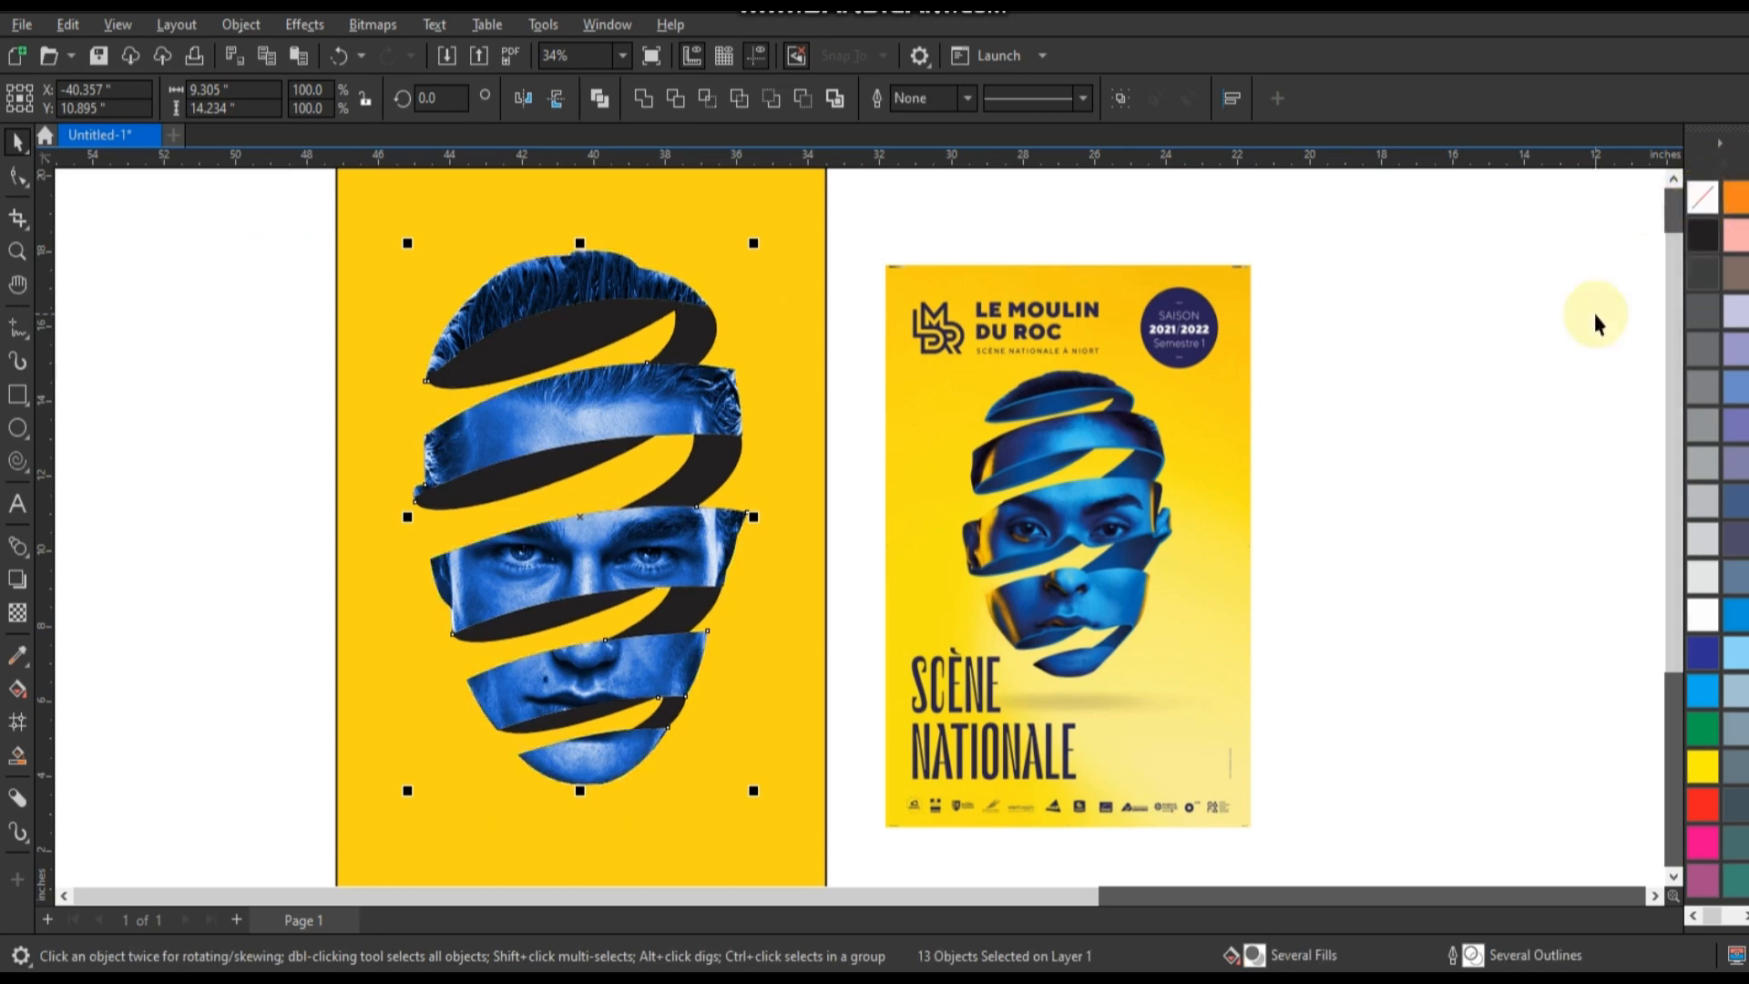
pyautogui.click(1596, 321)
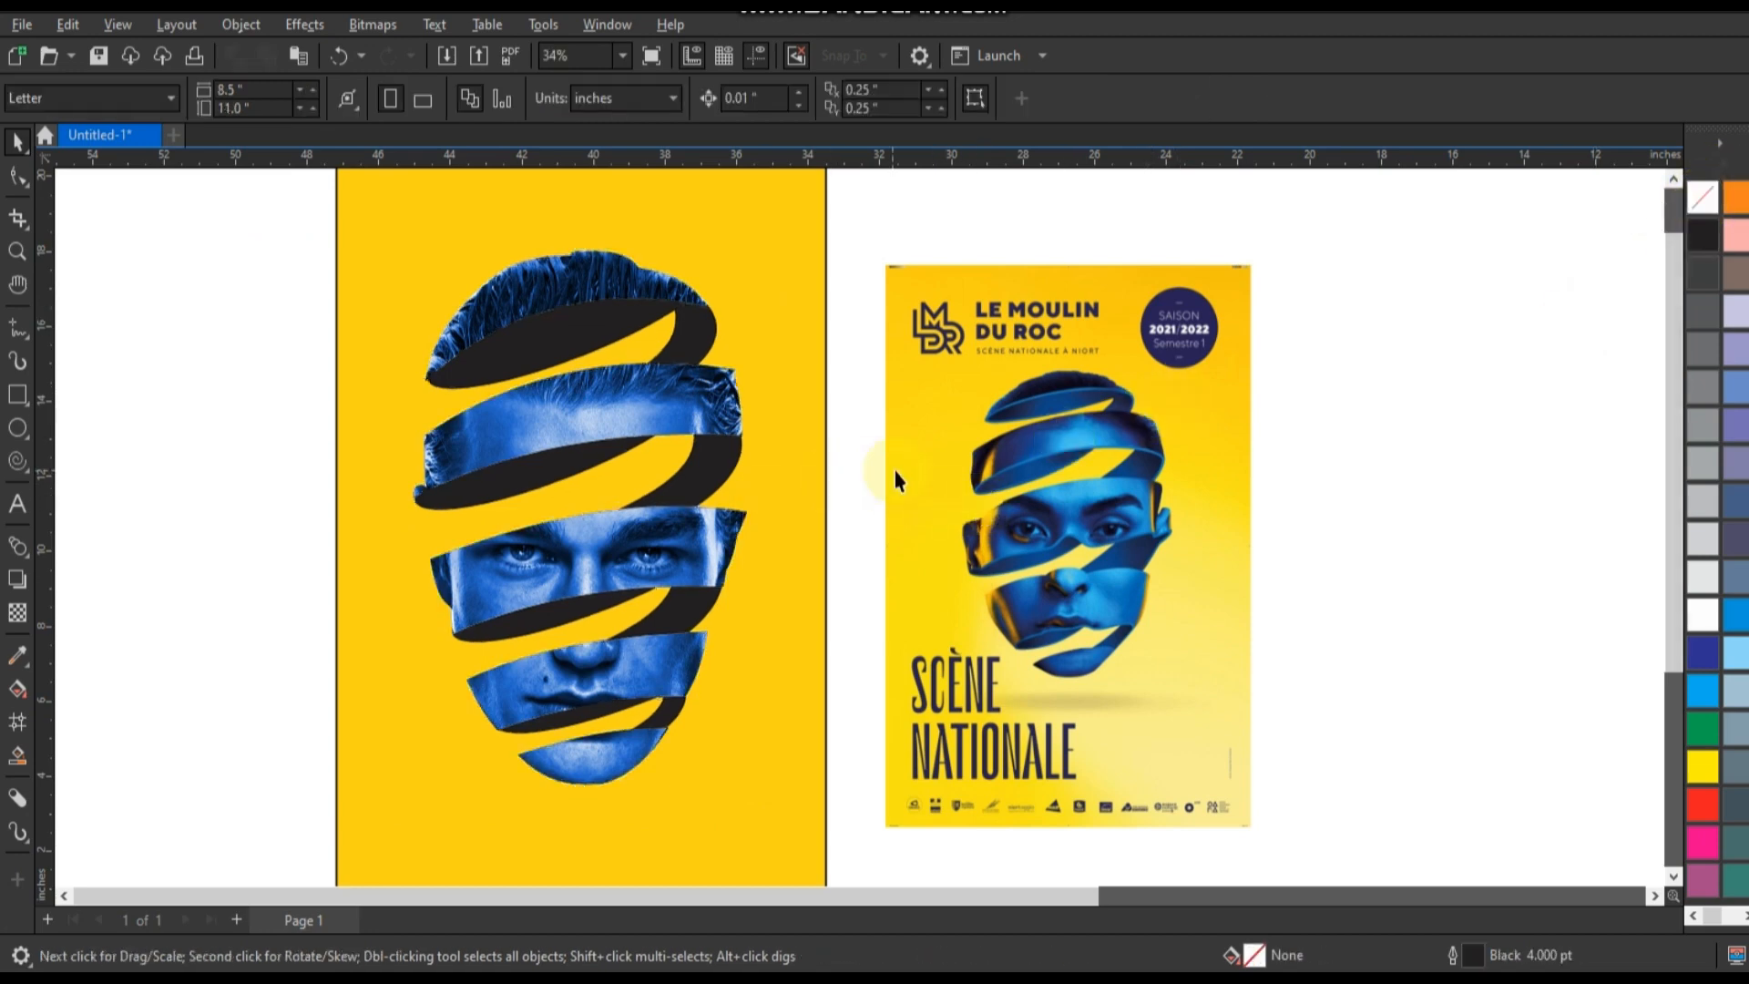
# Fill the inner face beneath the hair band with the solid black swatch near the end of the palette.
pyautogui.click(549, 346)
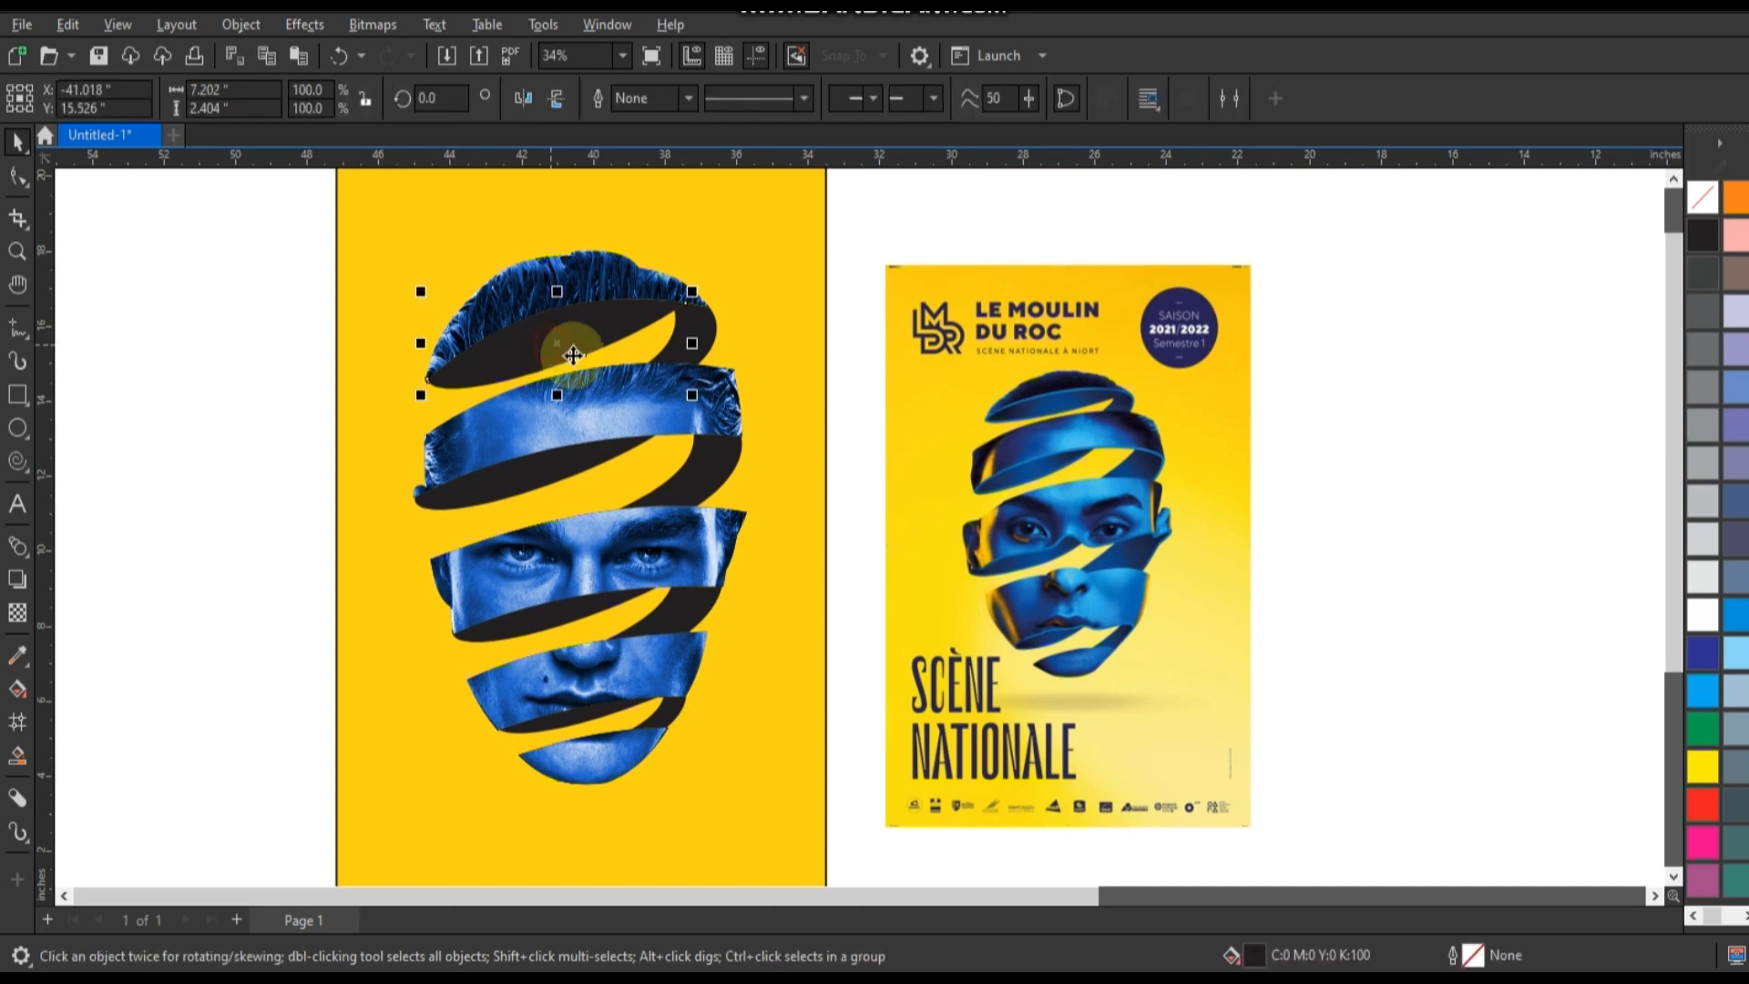
pyautogui.click(1702, 653)
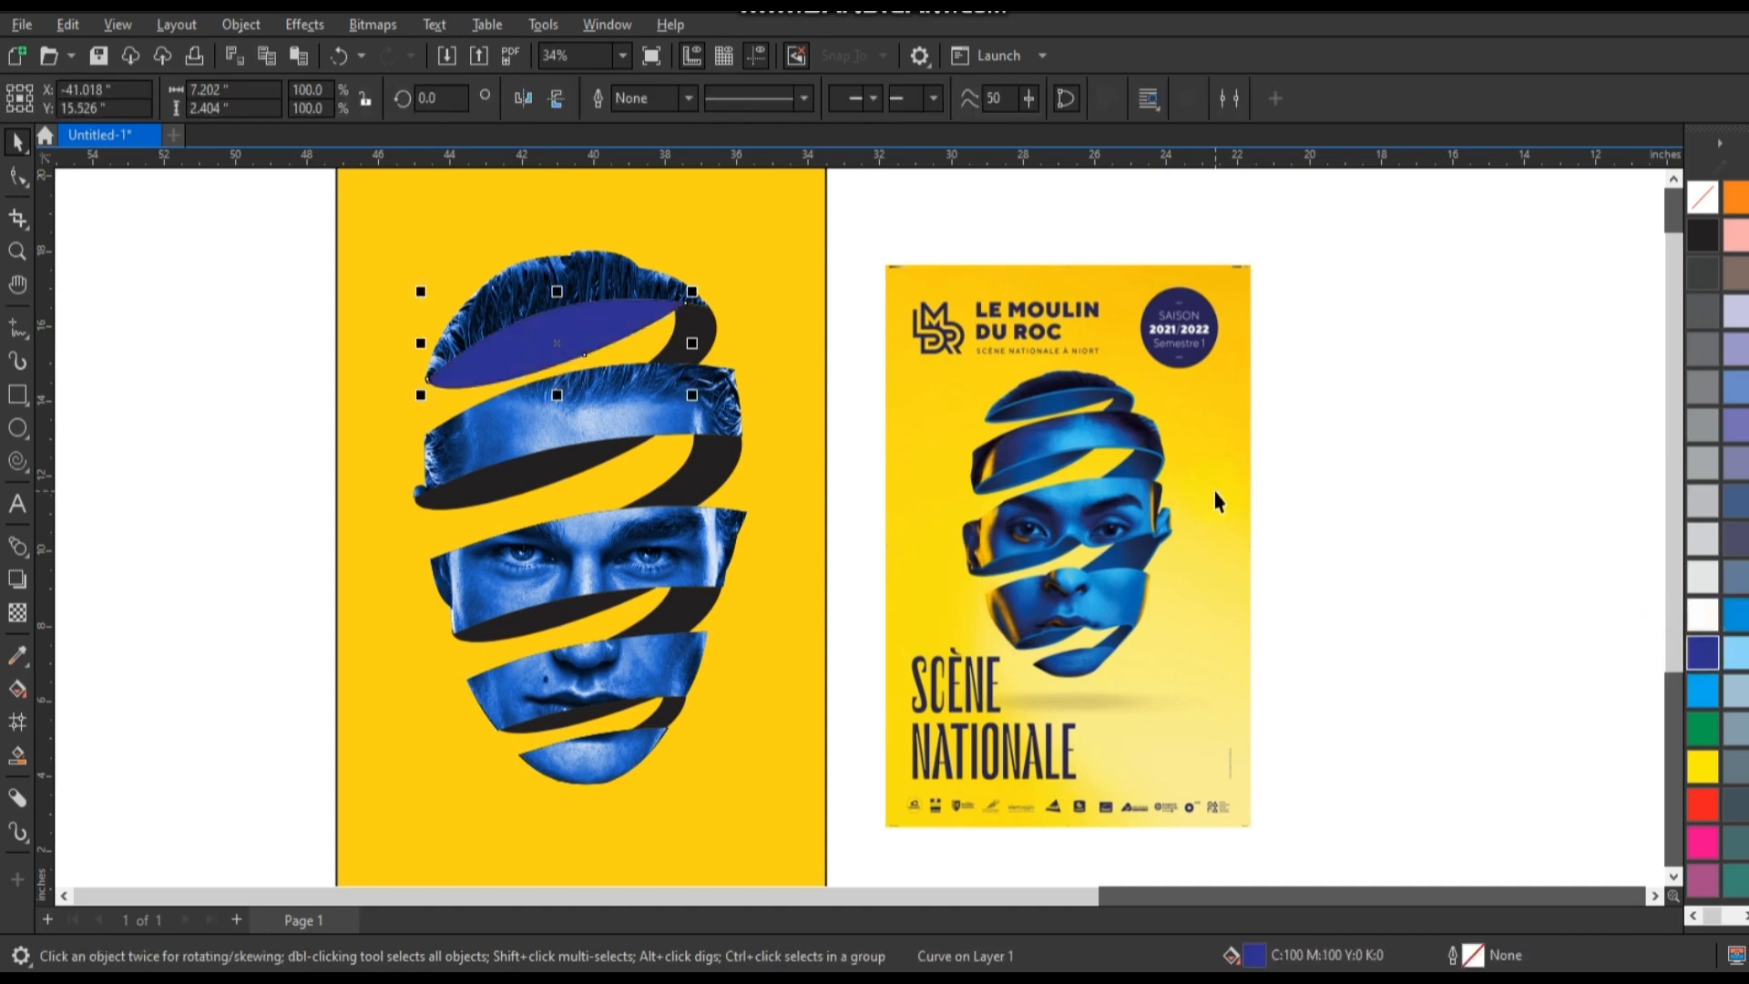
pyautogui.click(1738, 917)
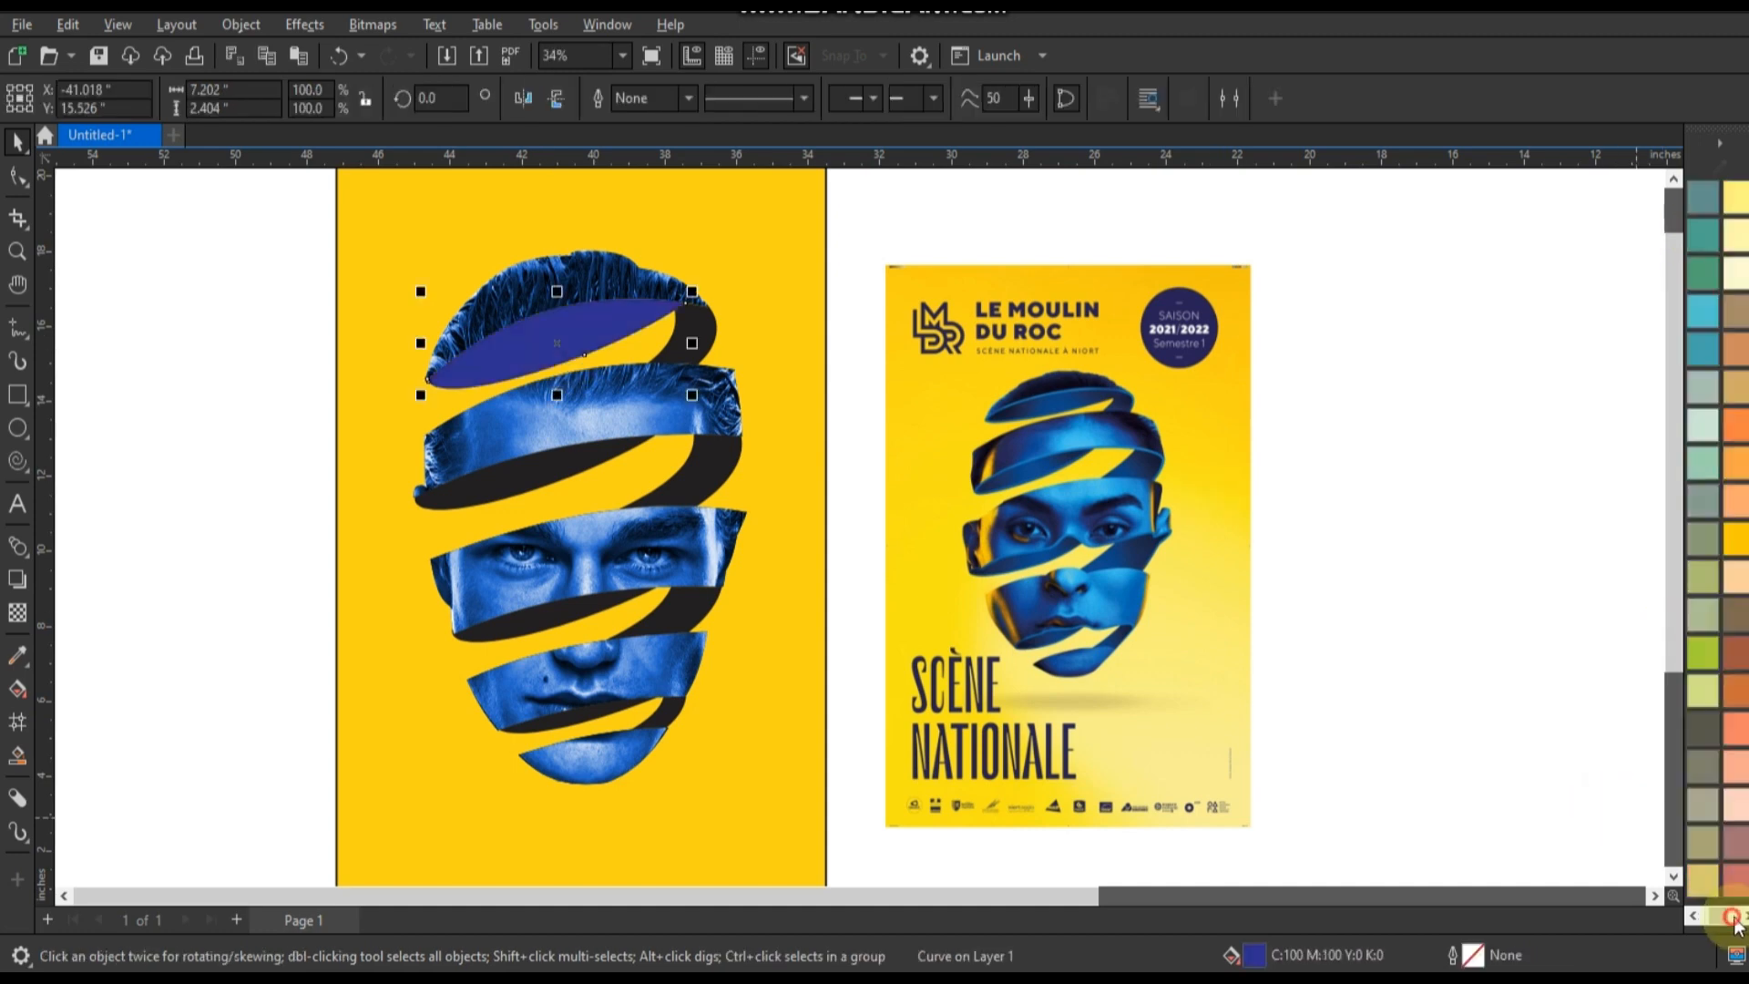
pyautogui.click(1738, 917)
pyautogui.click(1735, 387)
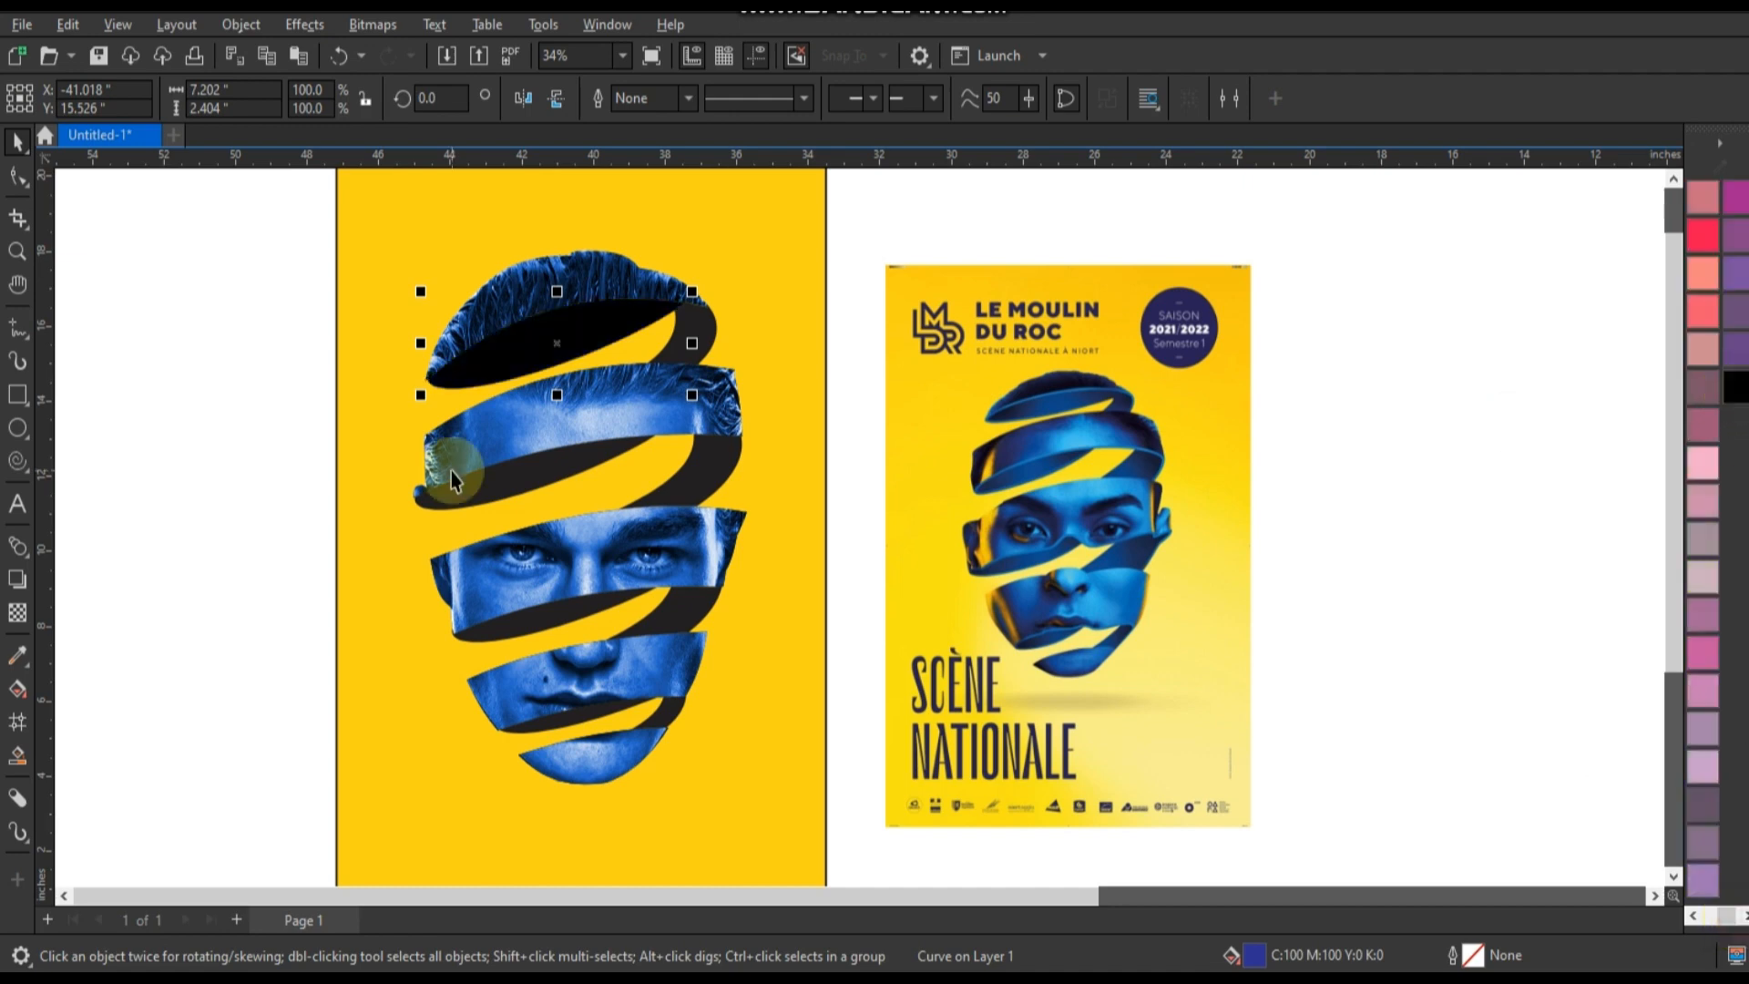
# Apply a linear fountain fill across the hair band's inner face, running from black to blue #212EE8.
pyautogui.press('g')
pyautogui.moveTo(603, 351); pyautogui.dragTo(604, 351)
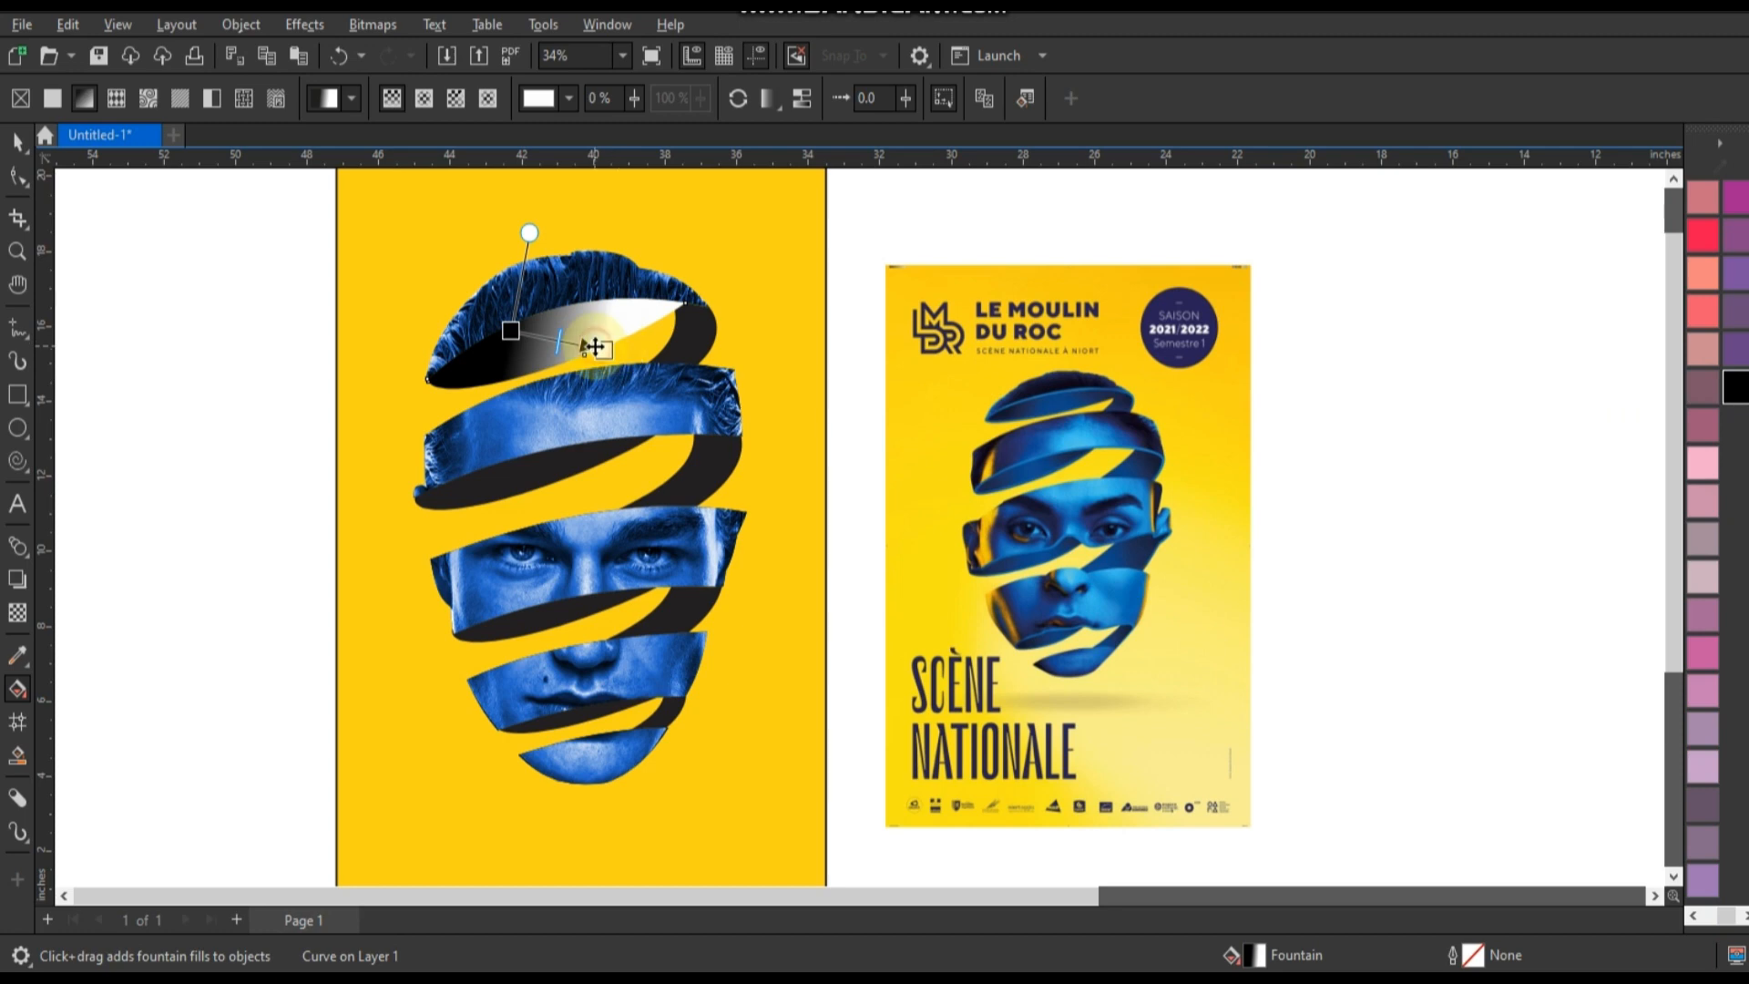
pyautogui.click(596, 348)
pyautogui.click(548, 381)
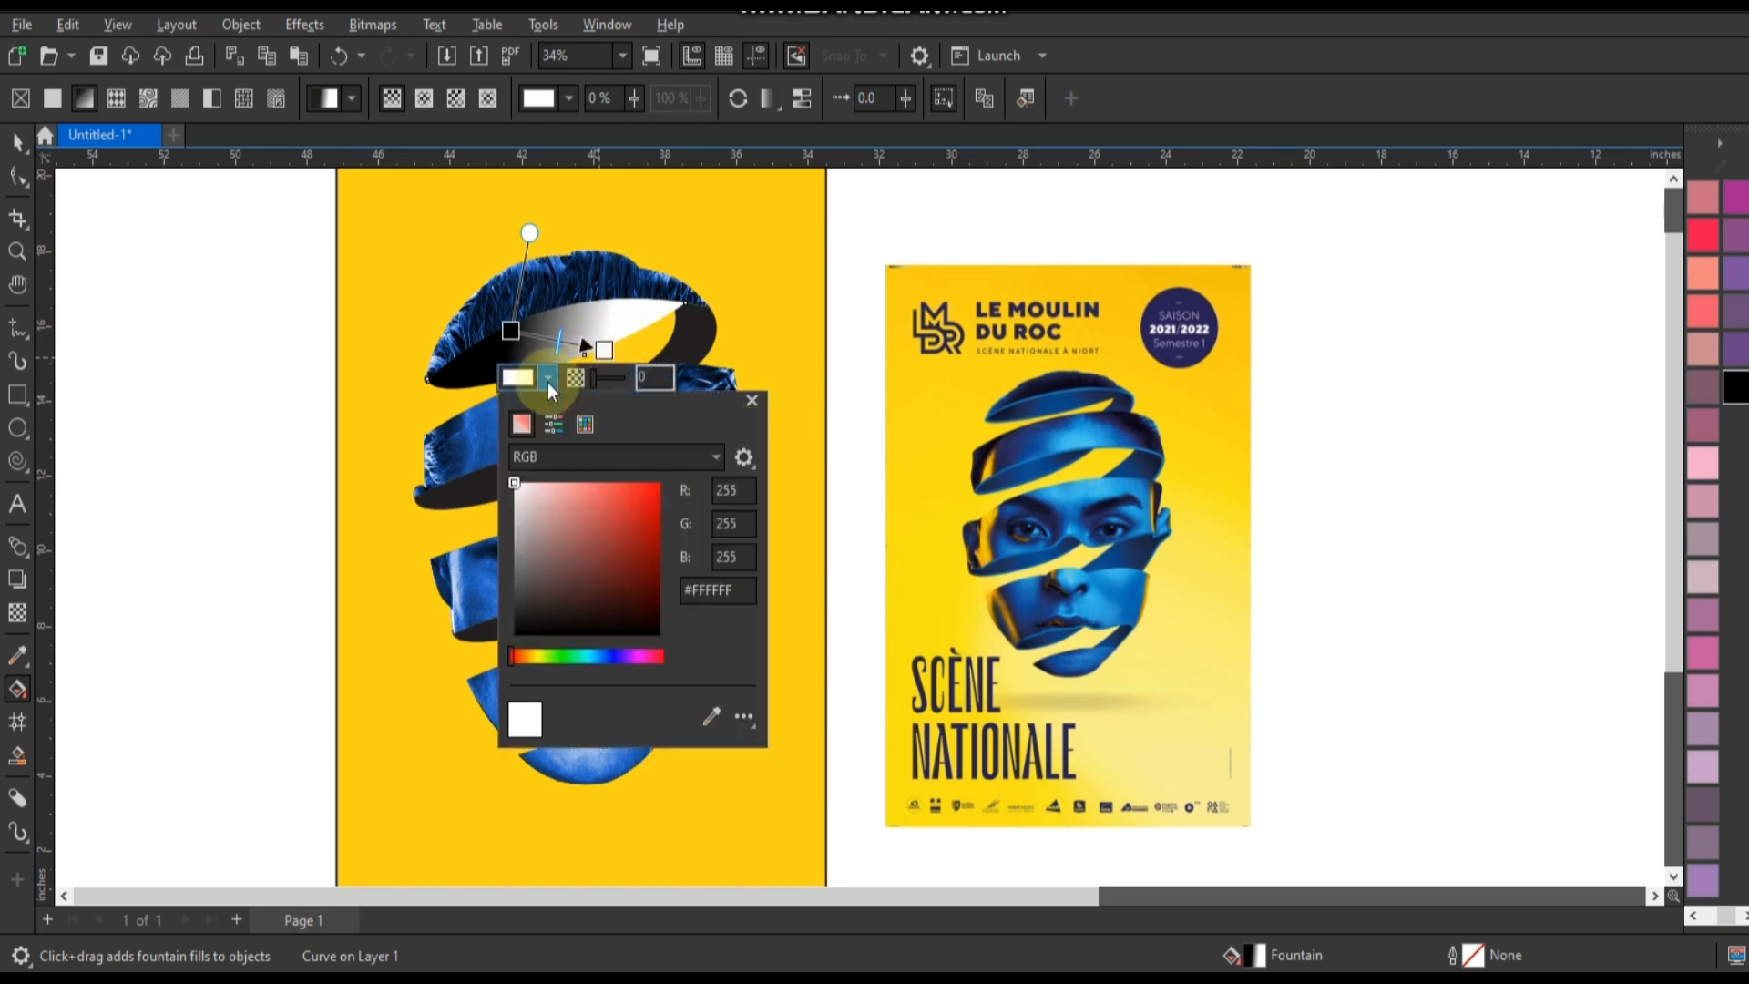
pyautogui.click(610, 656)
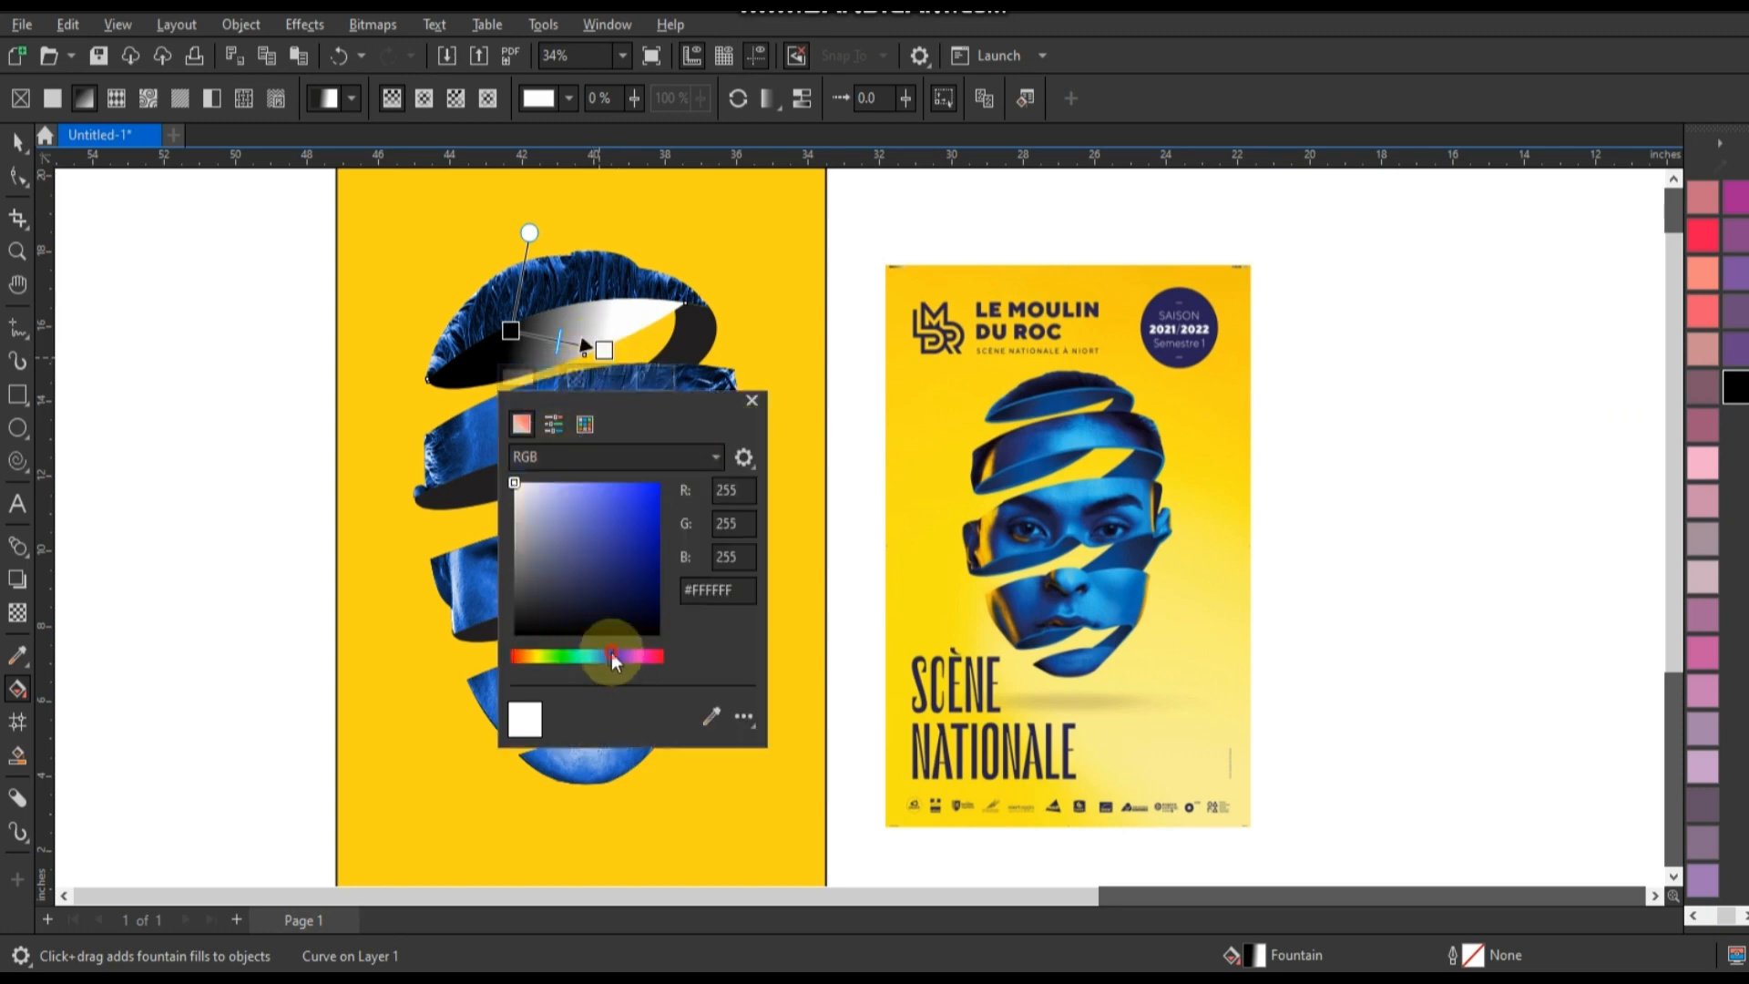
pyautogui.click(640, 495)
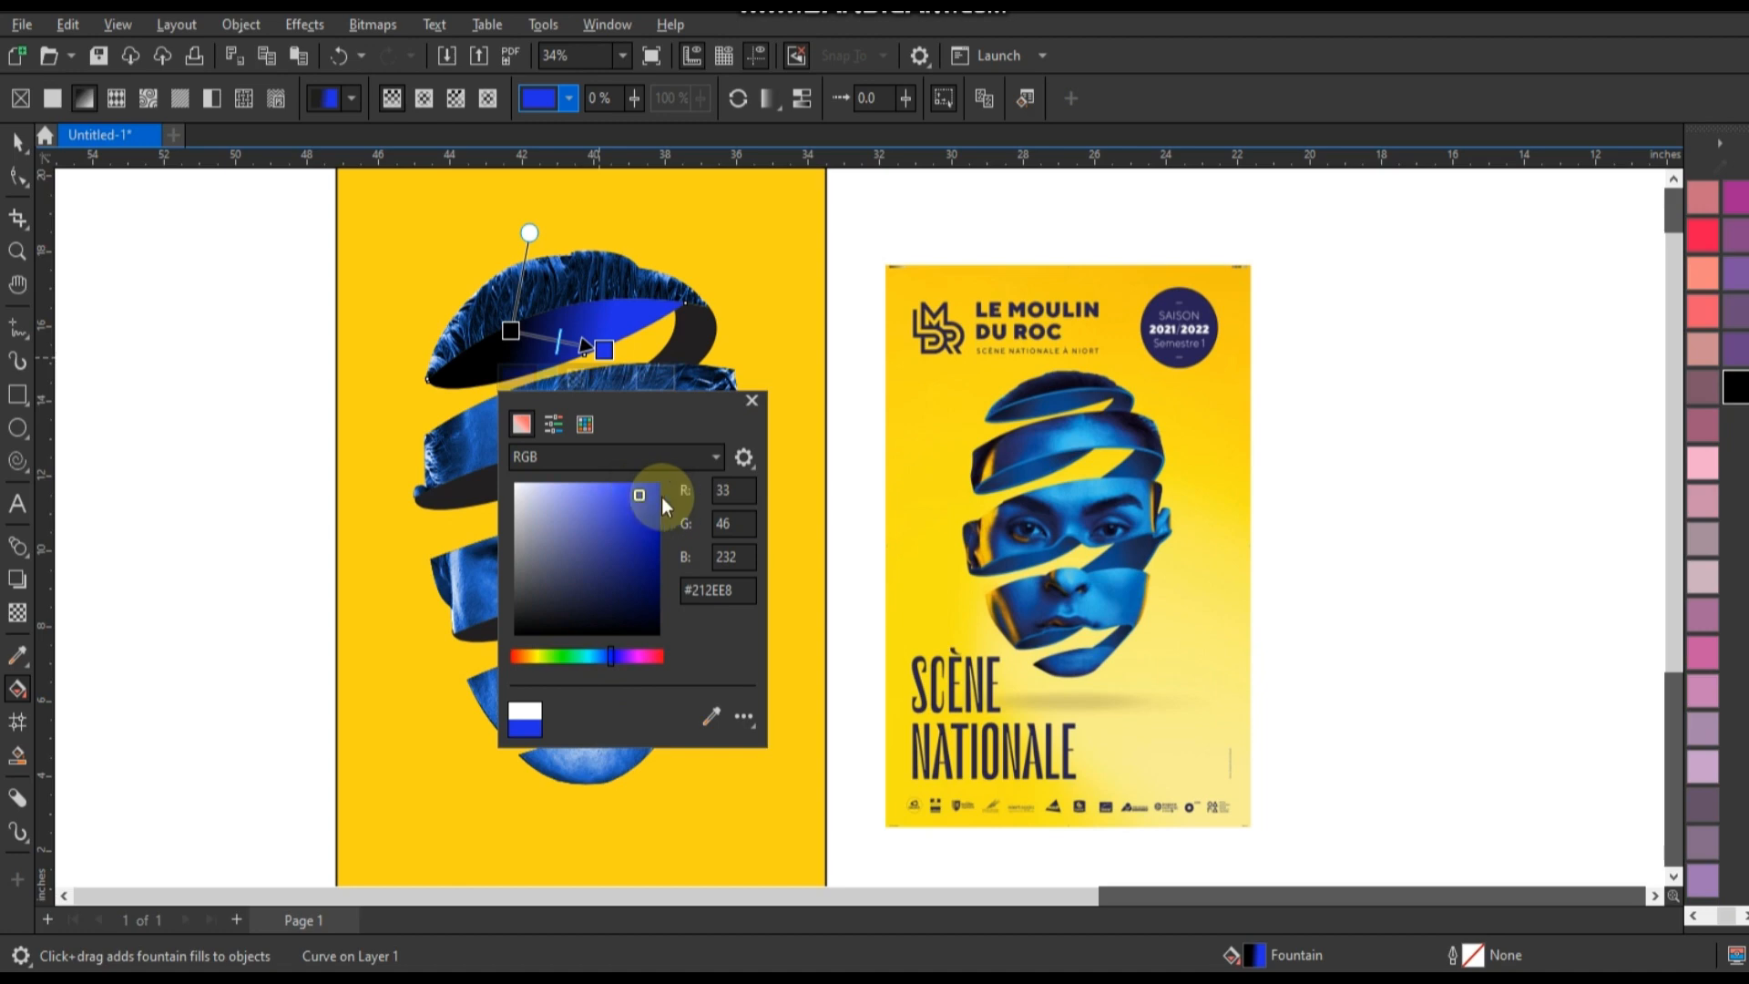
pyautogui.click(754, 357)
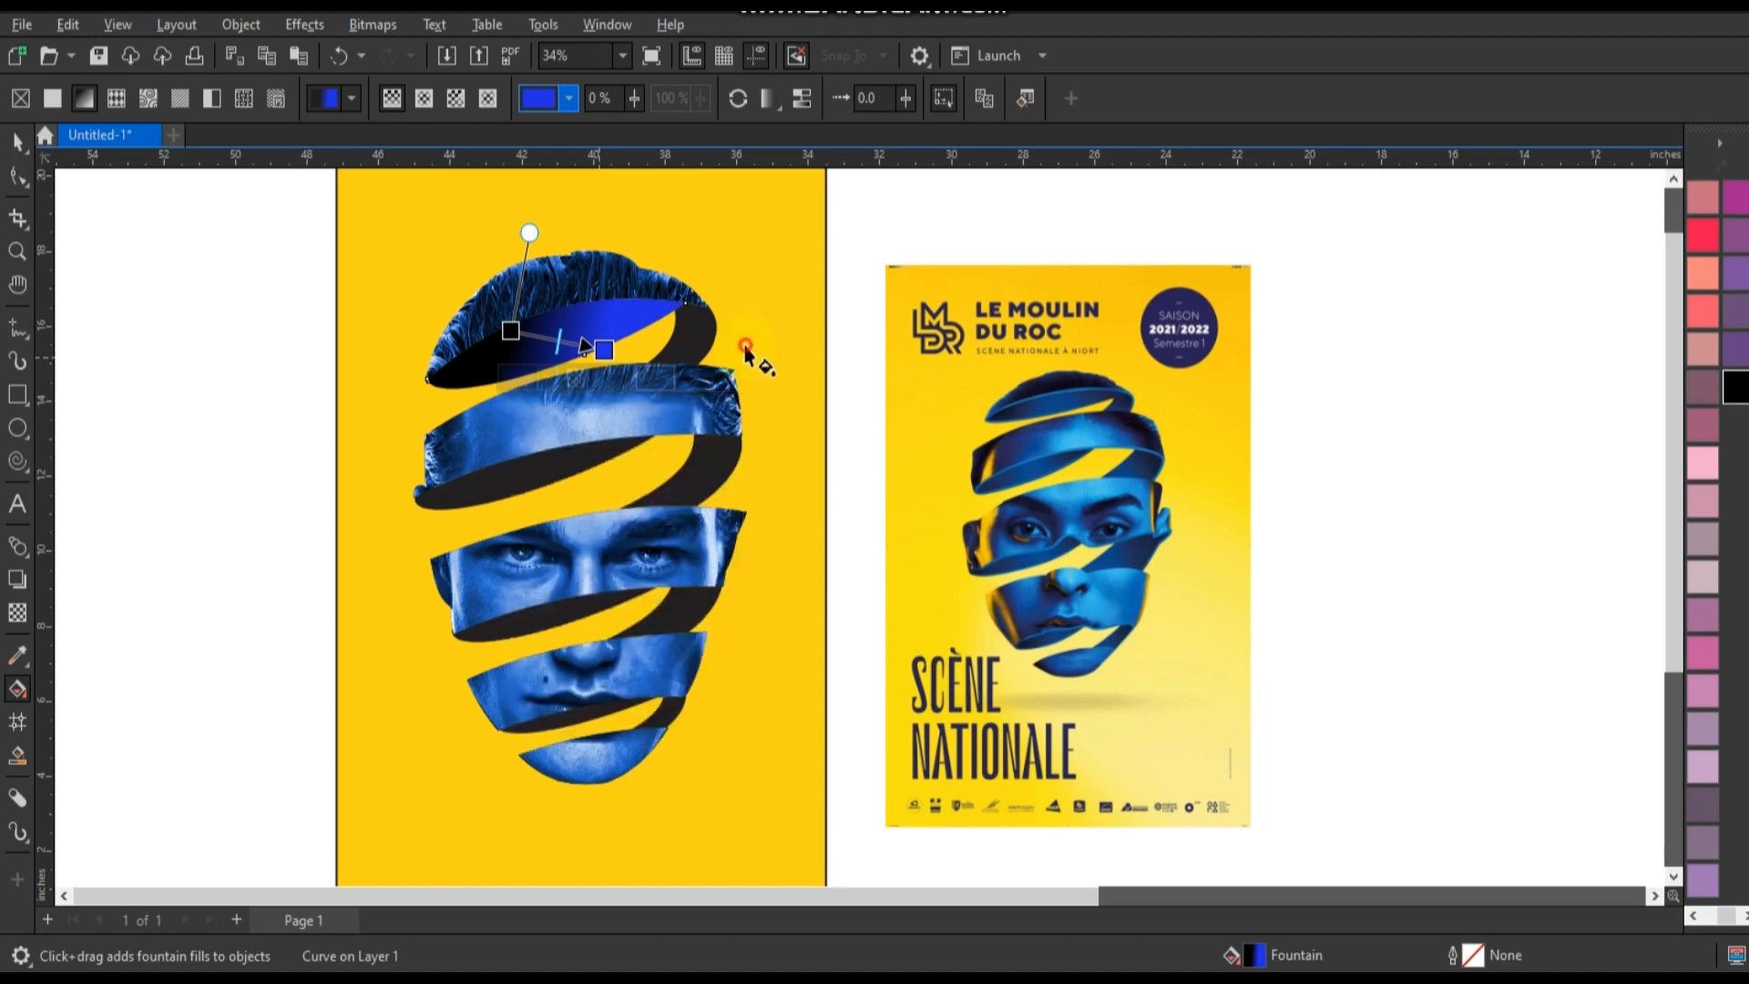
# Make the fountain fill elliptical and enlarge it, with blue at the inner face's centre and black beyond its right tip.
pyautogui.click(423, 97)
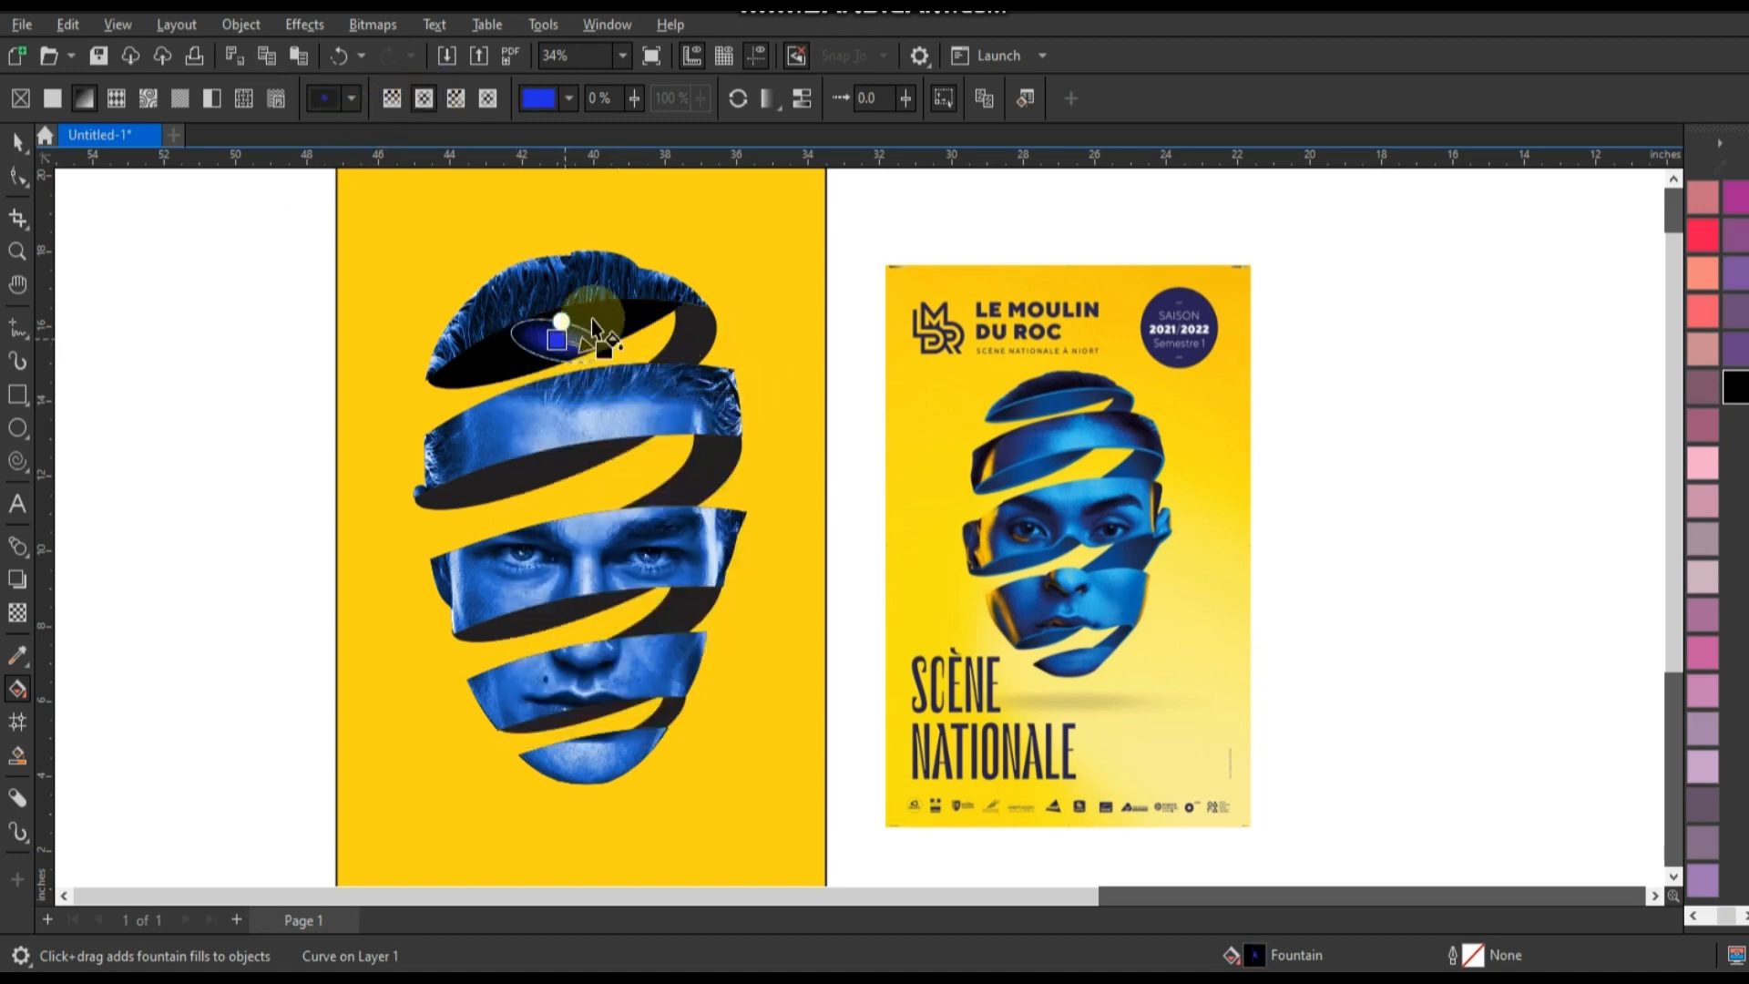
pyautogui.moveTo(594, 319); pyautogui.dragTo(651, 370)
pyautogui.moveTo(595, 320); pyautogui.dragTo(547, 347)
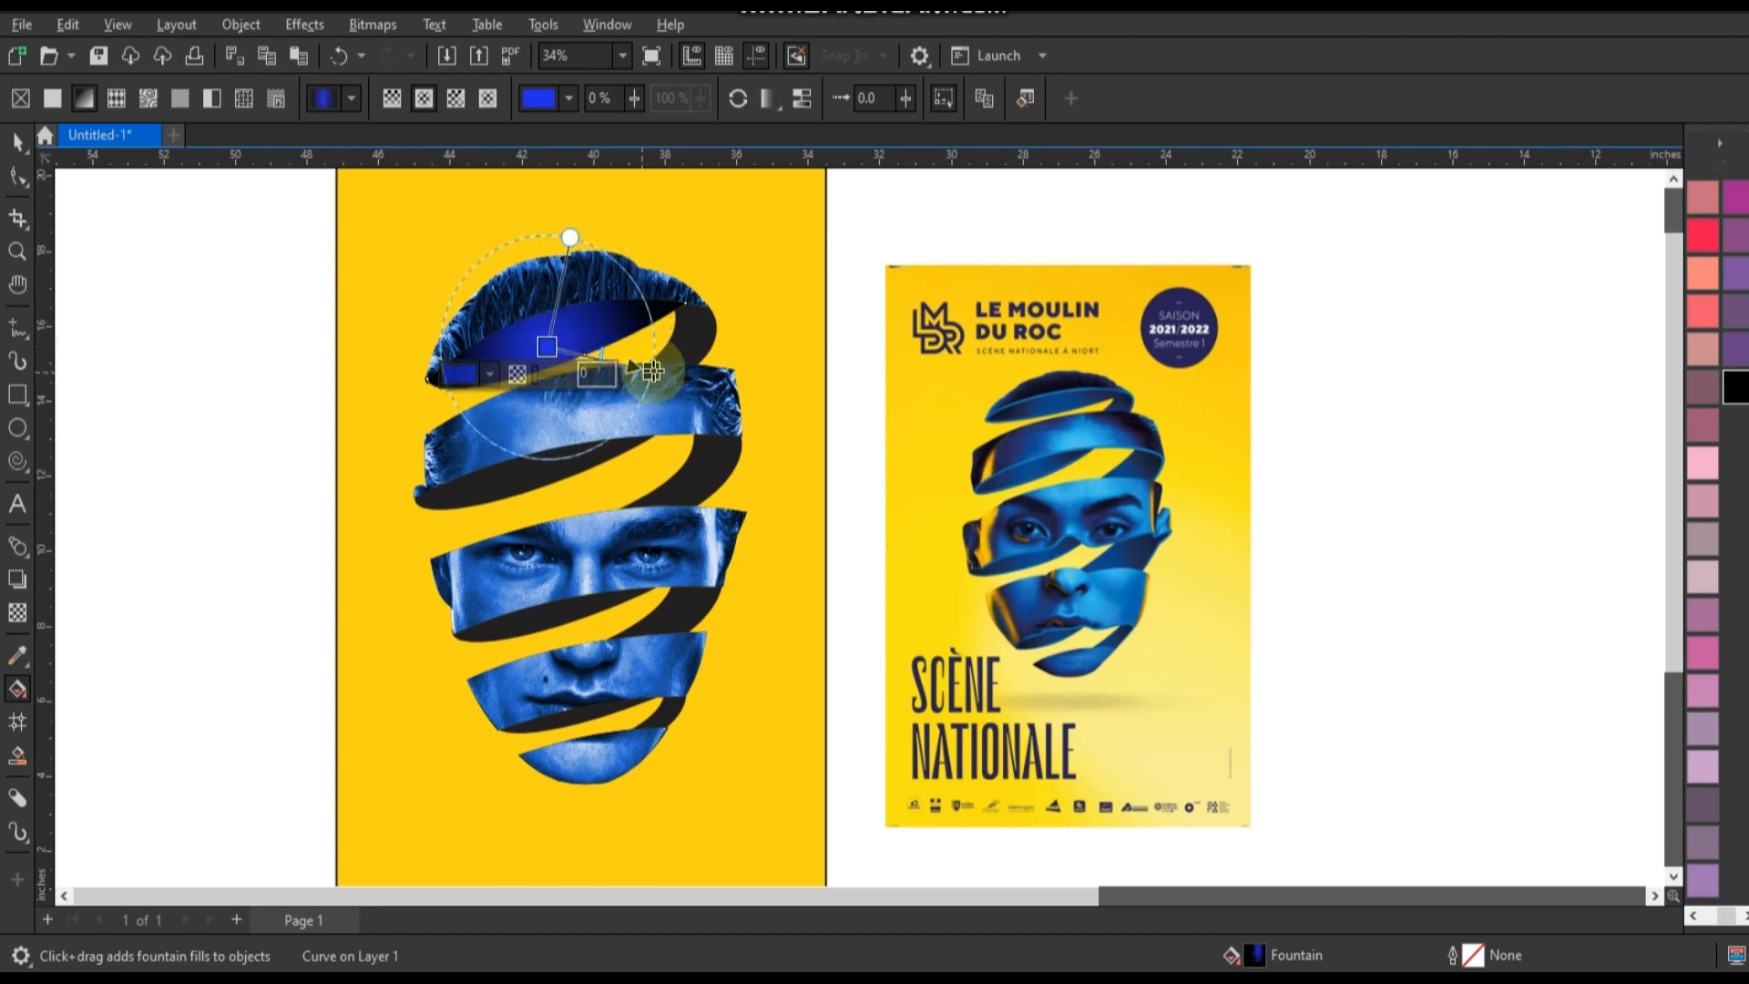
pyautogui.moveTo(651, 371); pyautogui.dragTo(690, 374)
pyautogui.moveTo(548, 347); pyautogui.dragTo(555, 345)
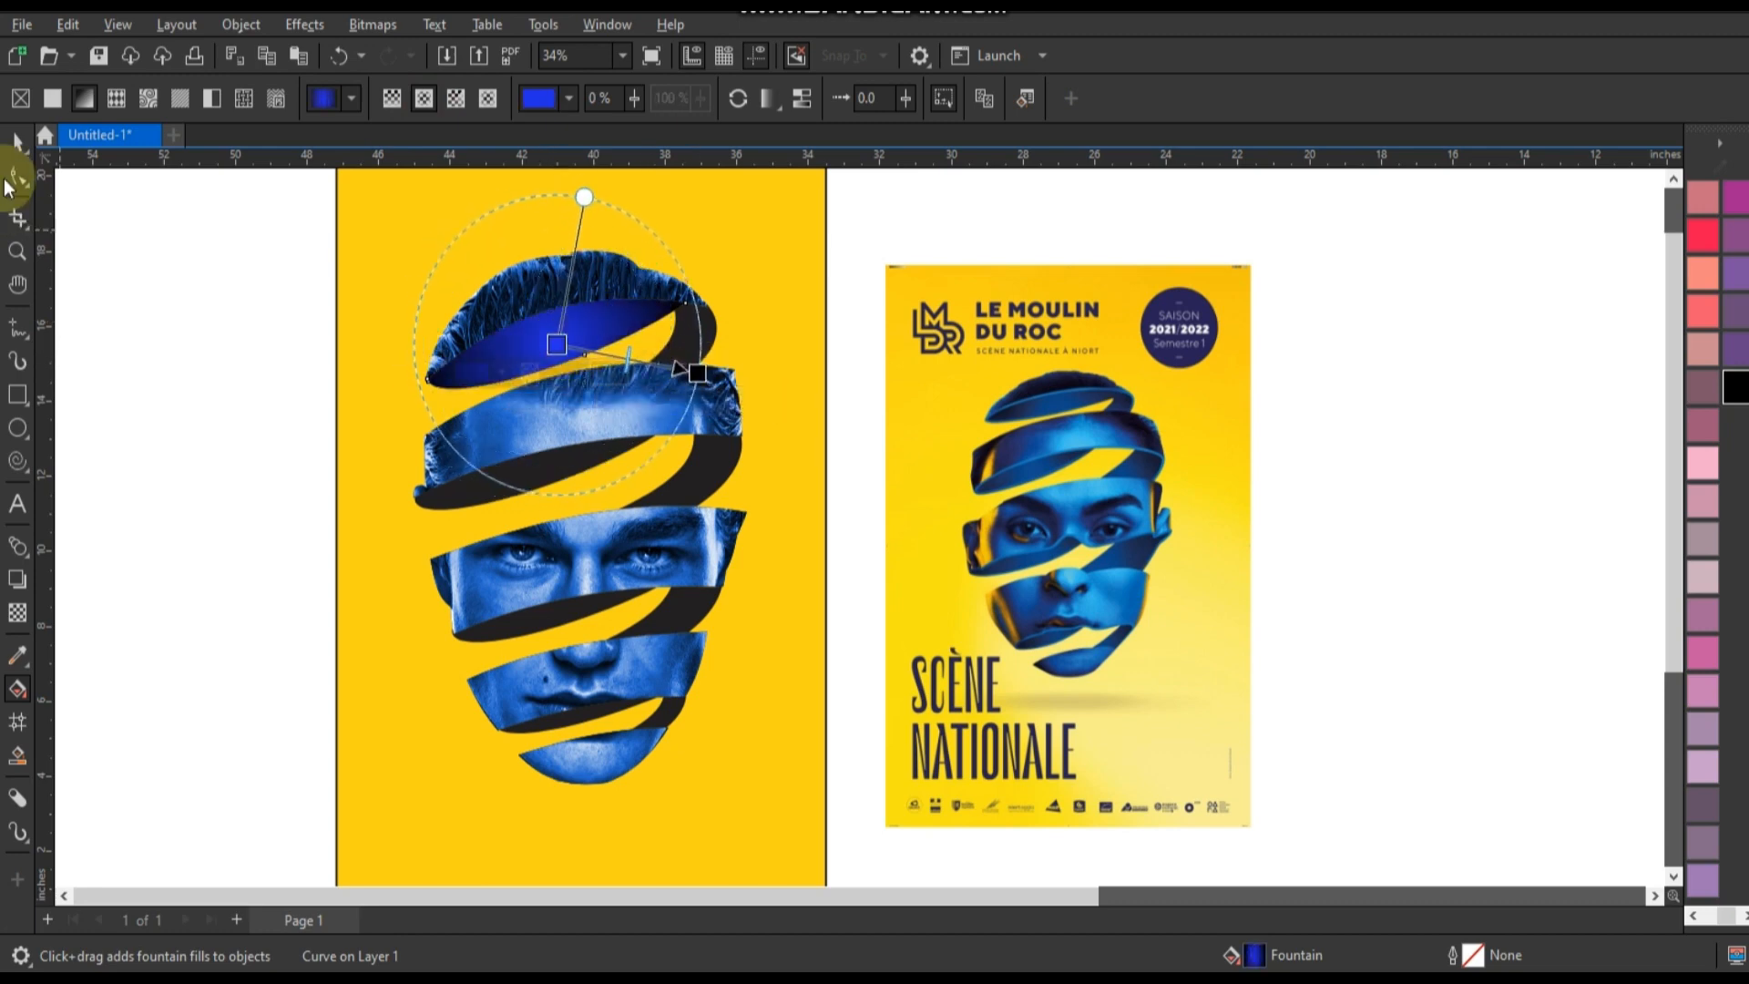
# Copy the fill from the hair band's inner face to the three inner faces below it.
pyautogui.click(546, 468)
pyautogui.press('space')
pyautogui.keyDown('shift'); pyautogui.click(548, 620); pyautogui.keyUp('shift')
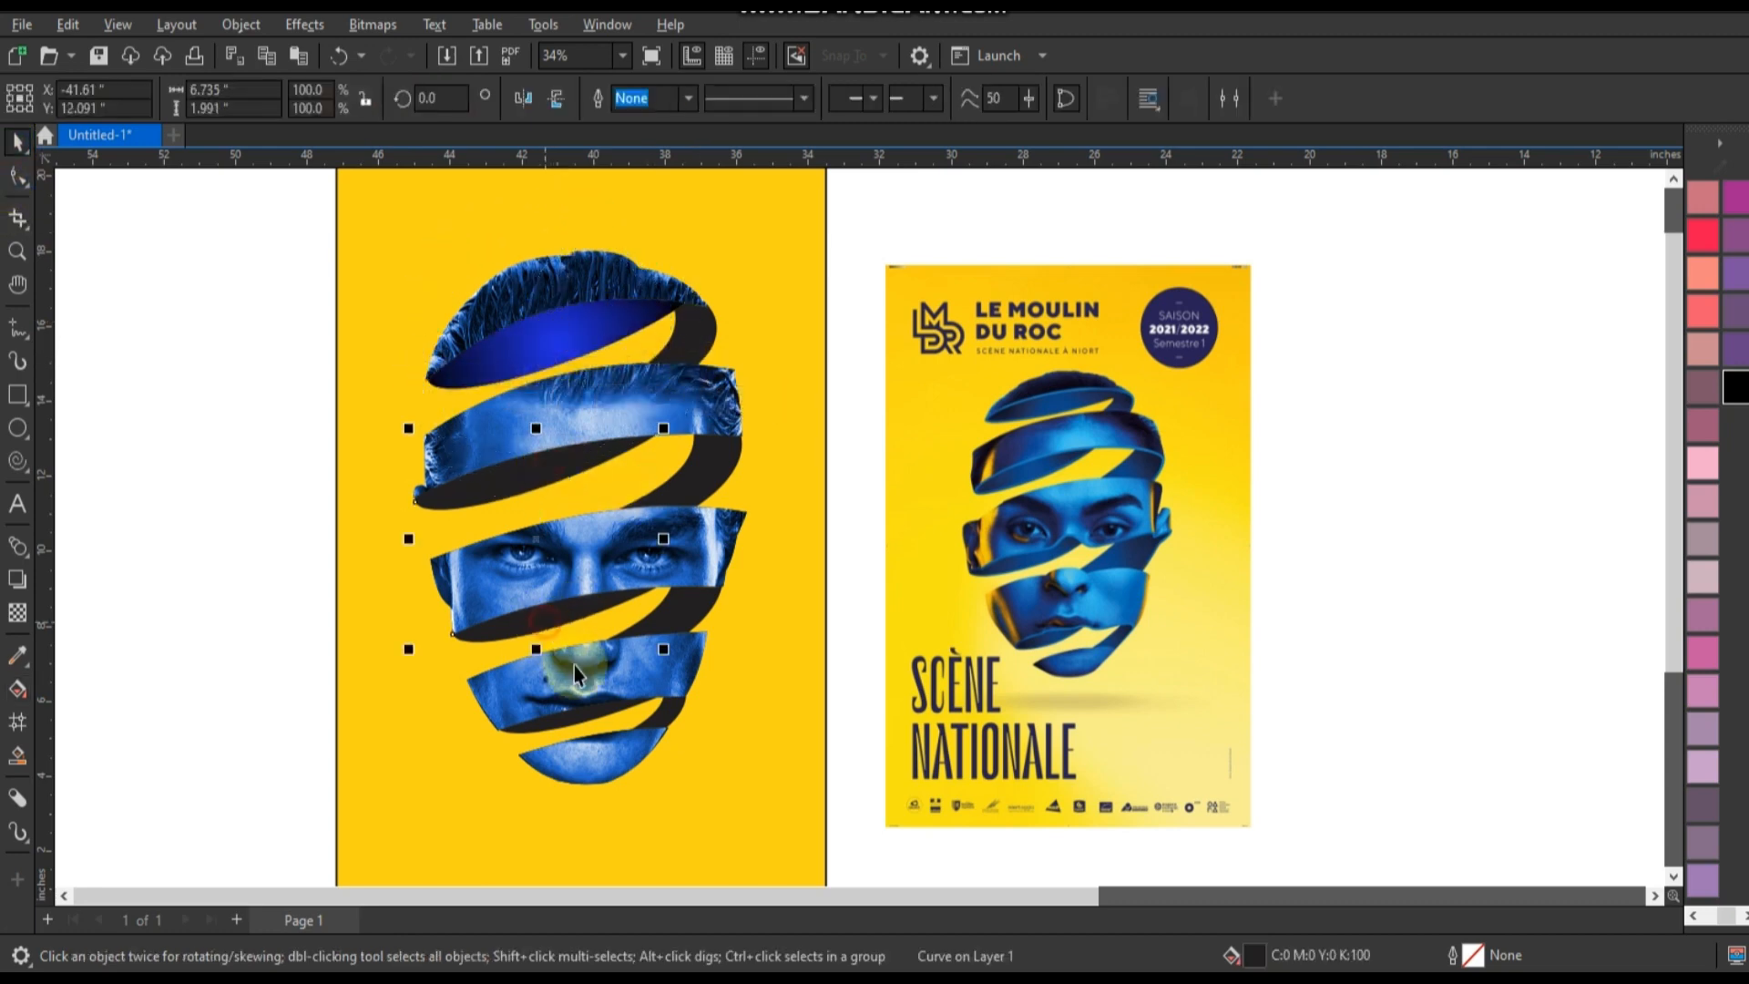
pyautogui.keyDown('shift'); pyautogui.click(578, 716); pyautogui.keyUp('shift')
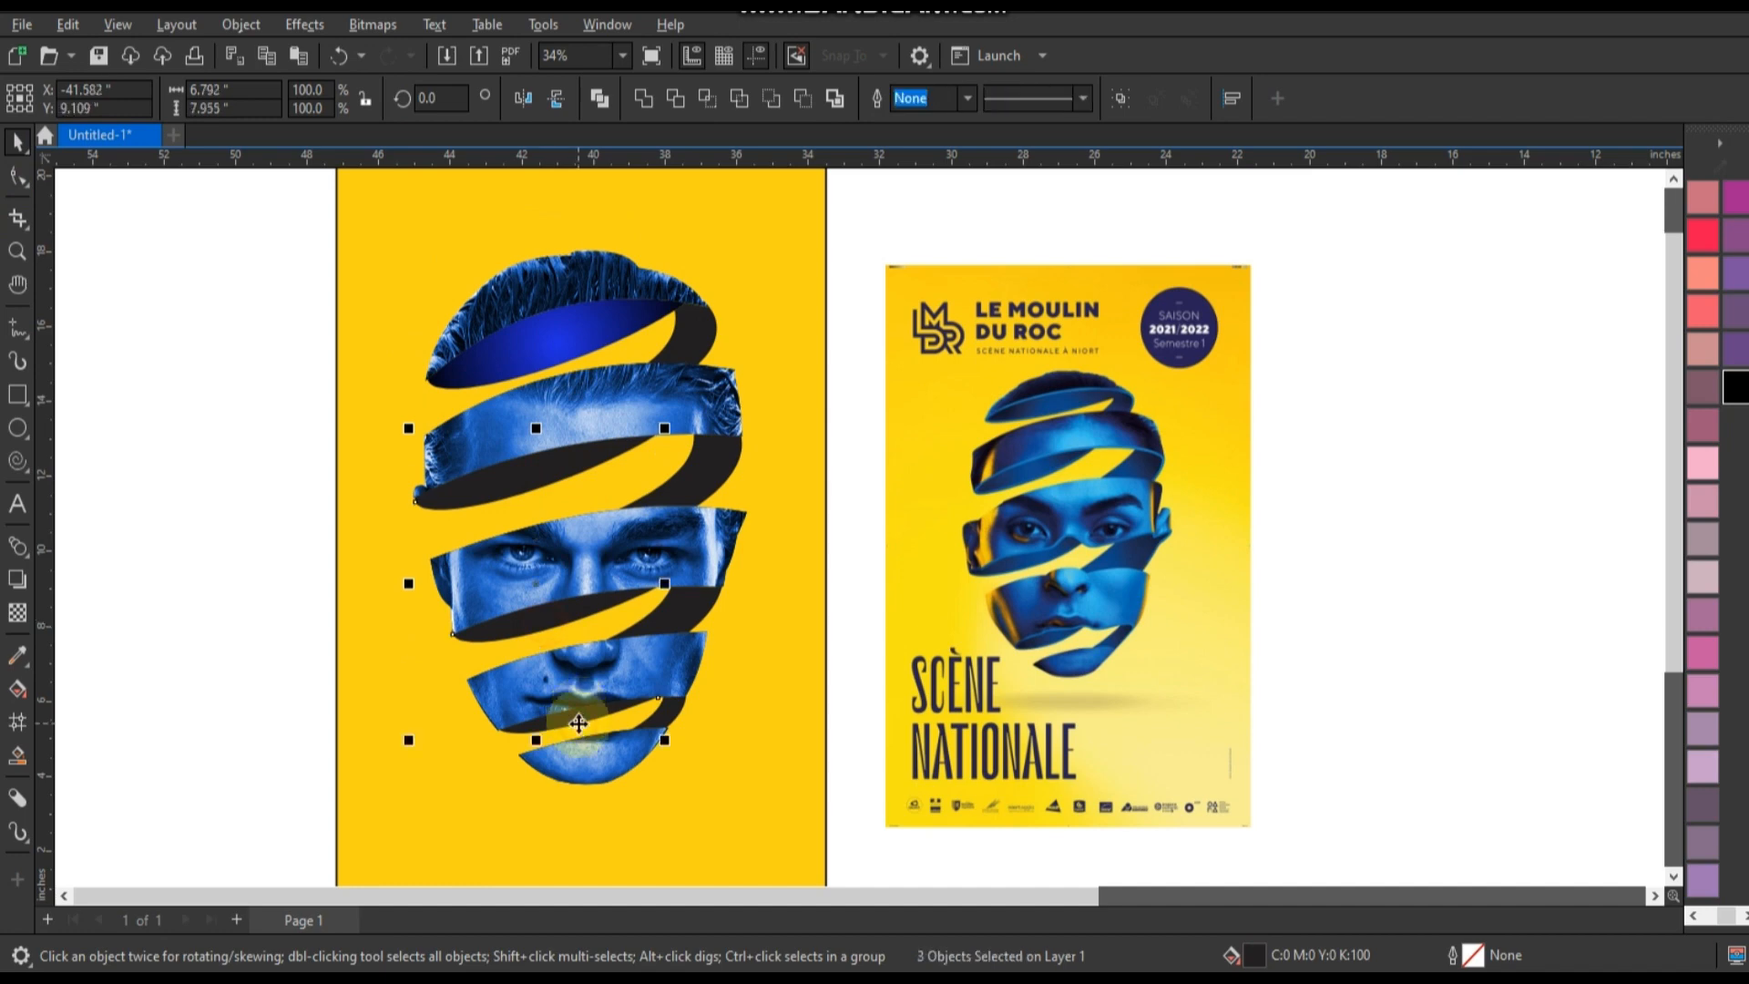
pyautogui.click(69, 26)
pyautogui.click(175, 190)
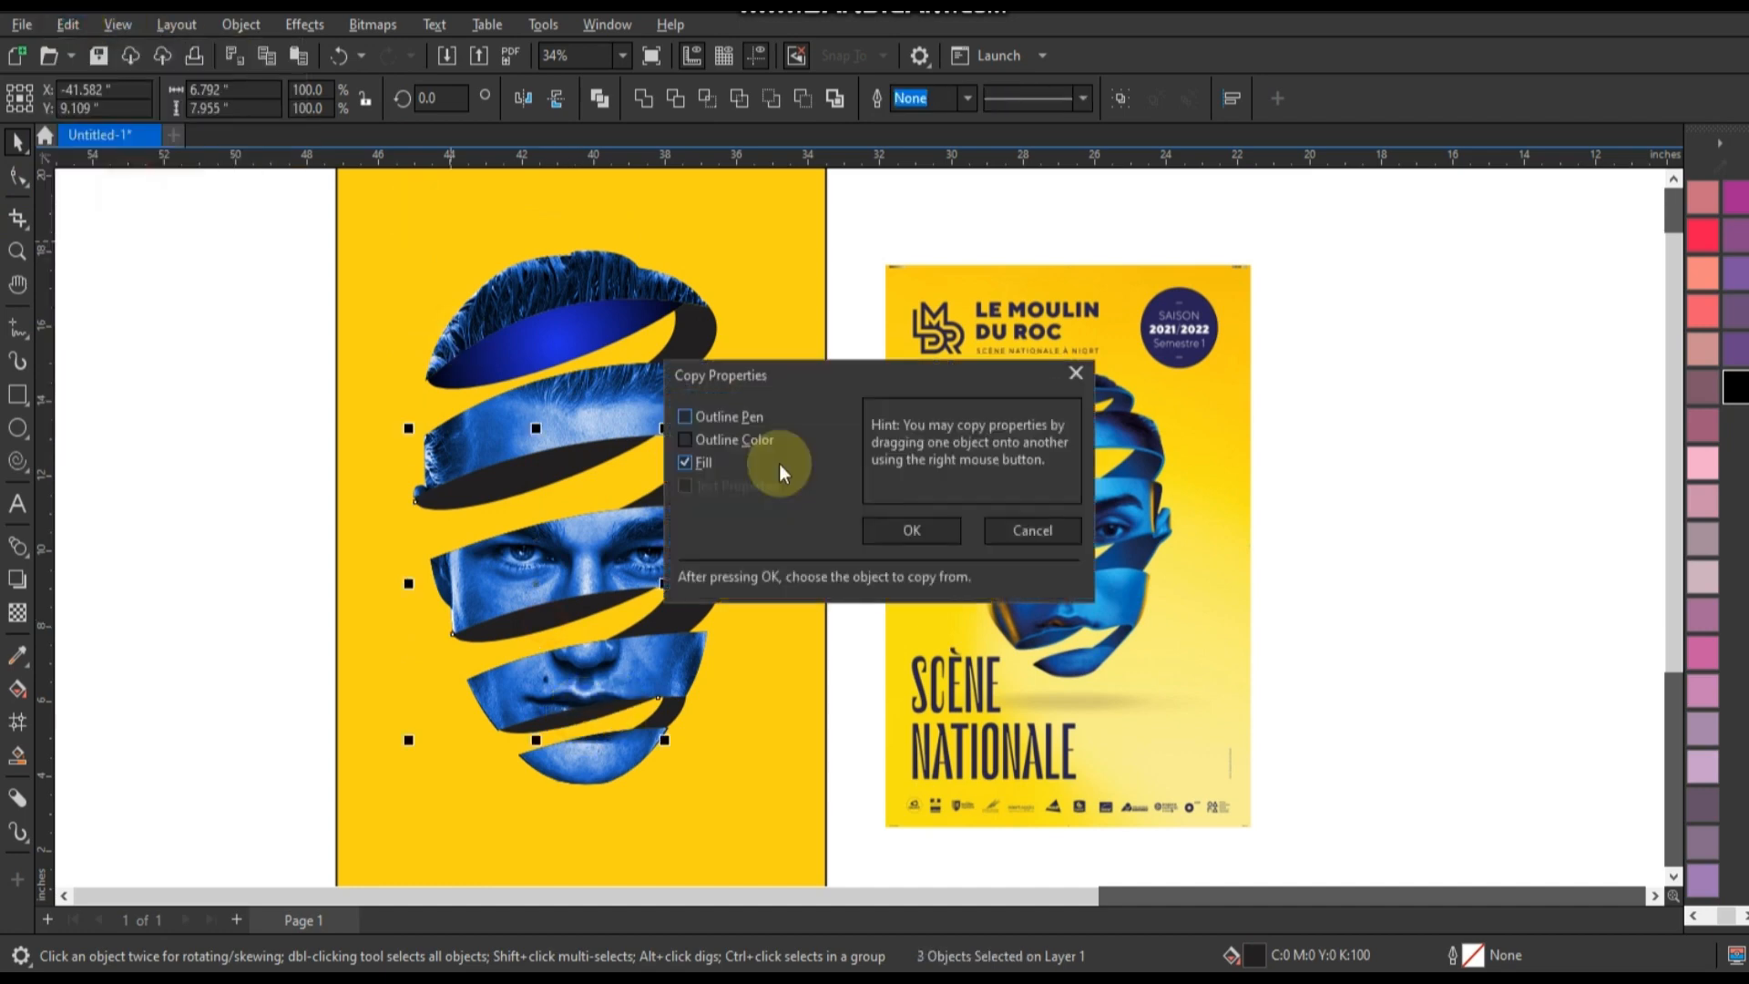
pyautogui.click(901, 526)
pyautogui.click(564, 338)
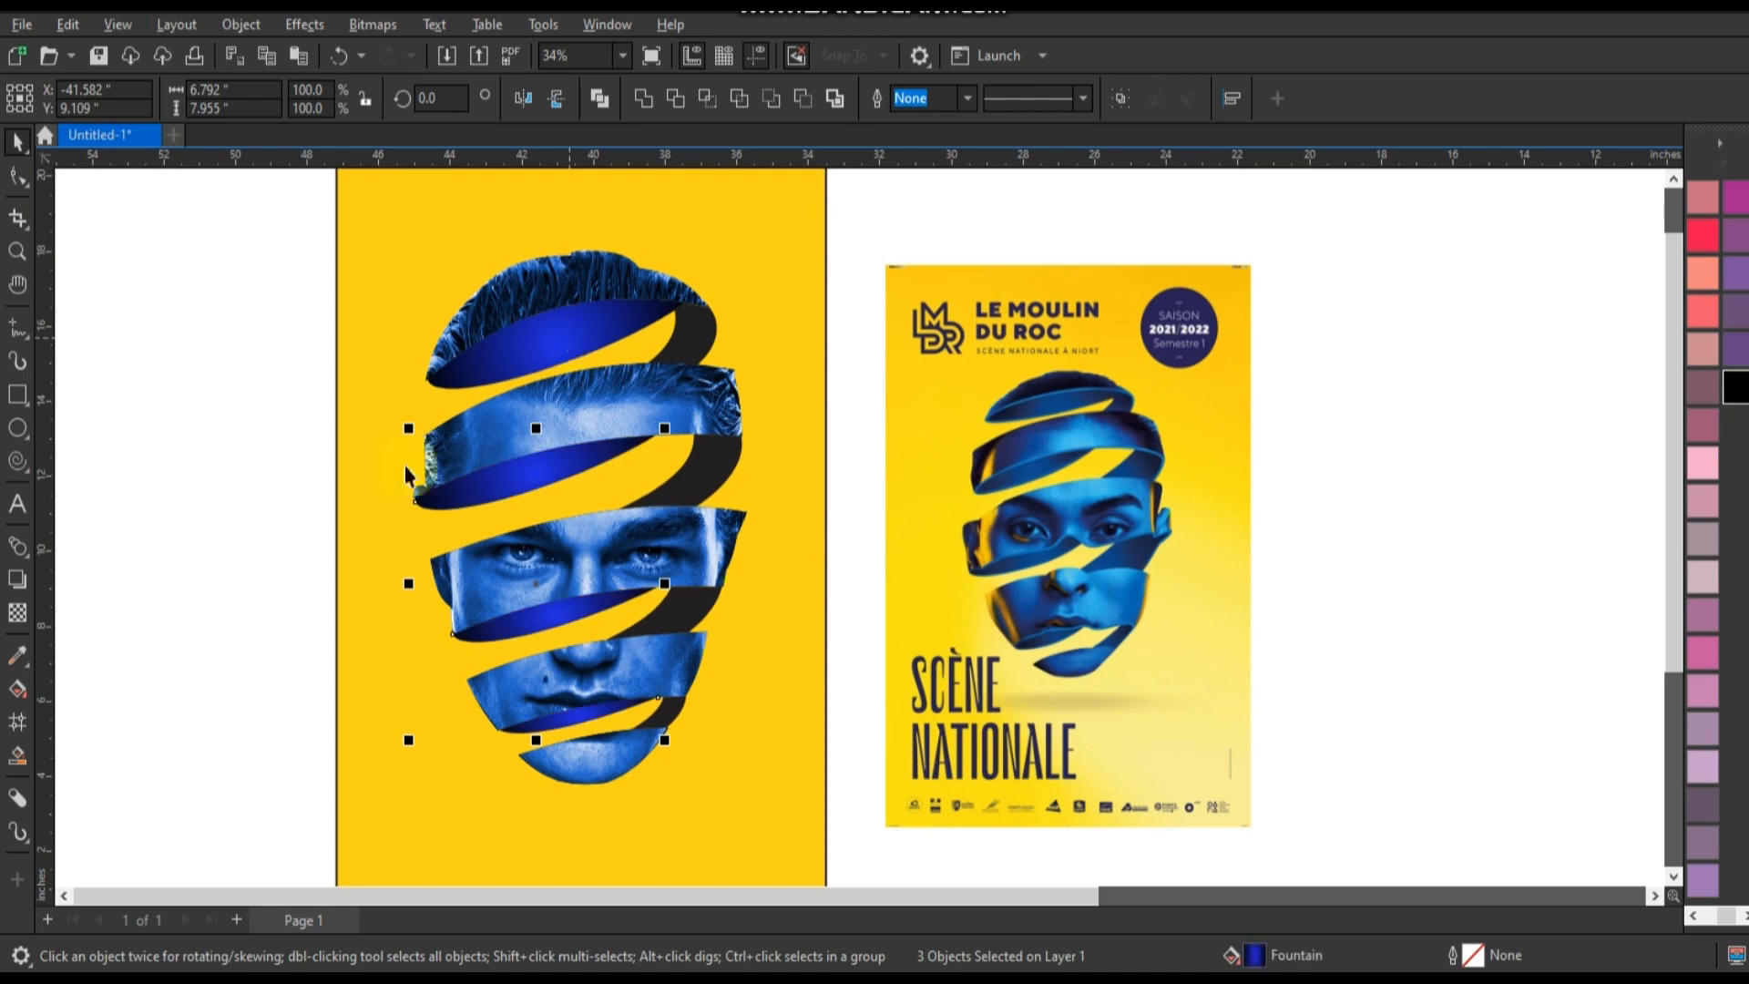
# Give the curved connectors the same blue-to-black fountain fill as the inner faces.
pyautogui.click(252, 555)
pyautogui.click(708, 483)
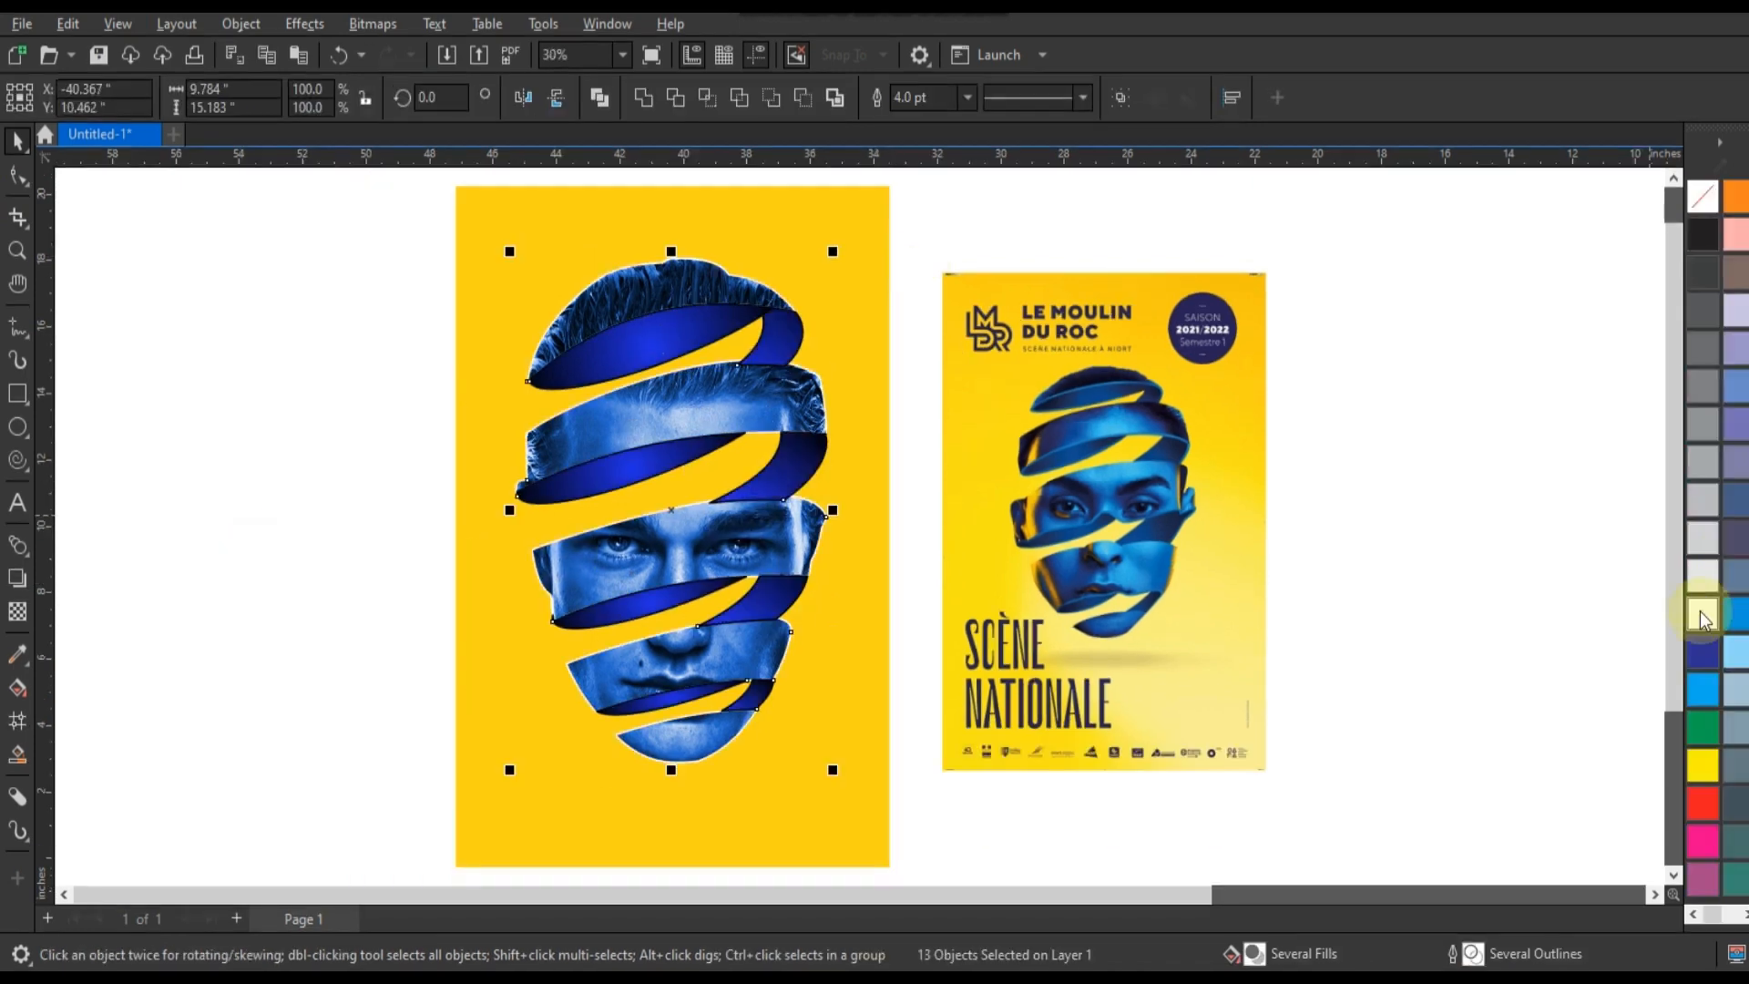
# Try a white 8 pt outline on all the face bands, inner faces and connectors.
pyautogui.rightClick(1702, 612)
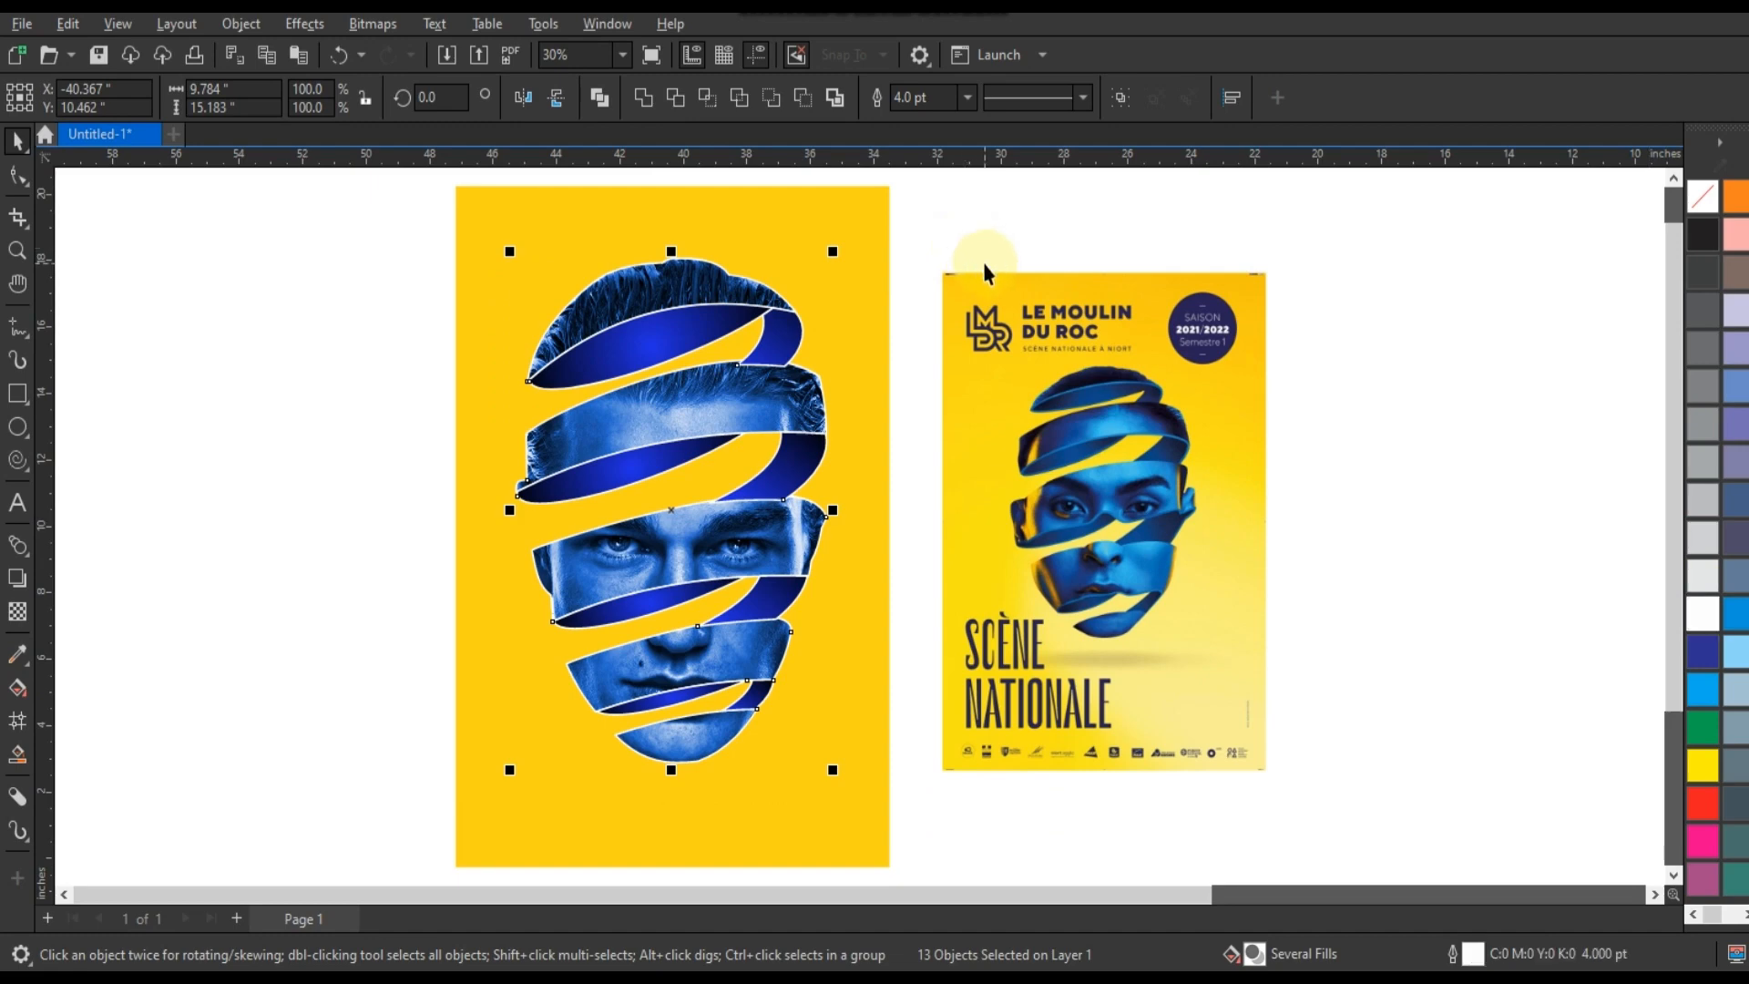
pyautogui.click(966, 98)
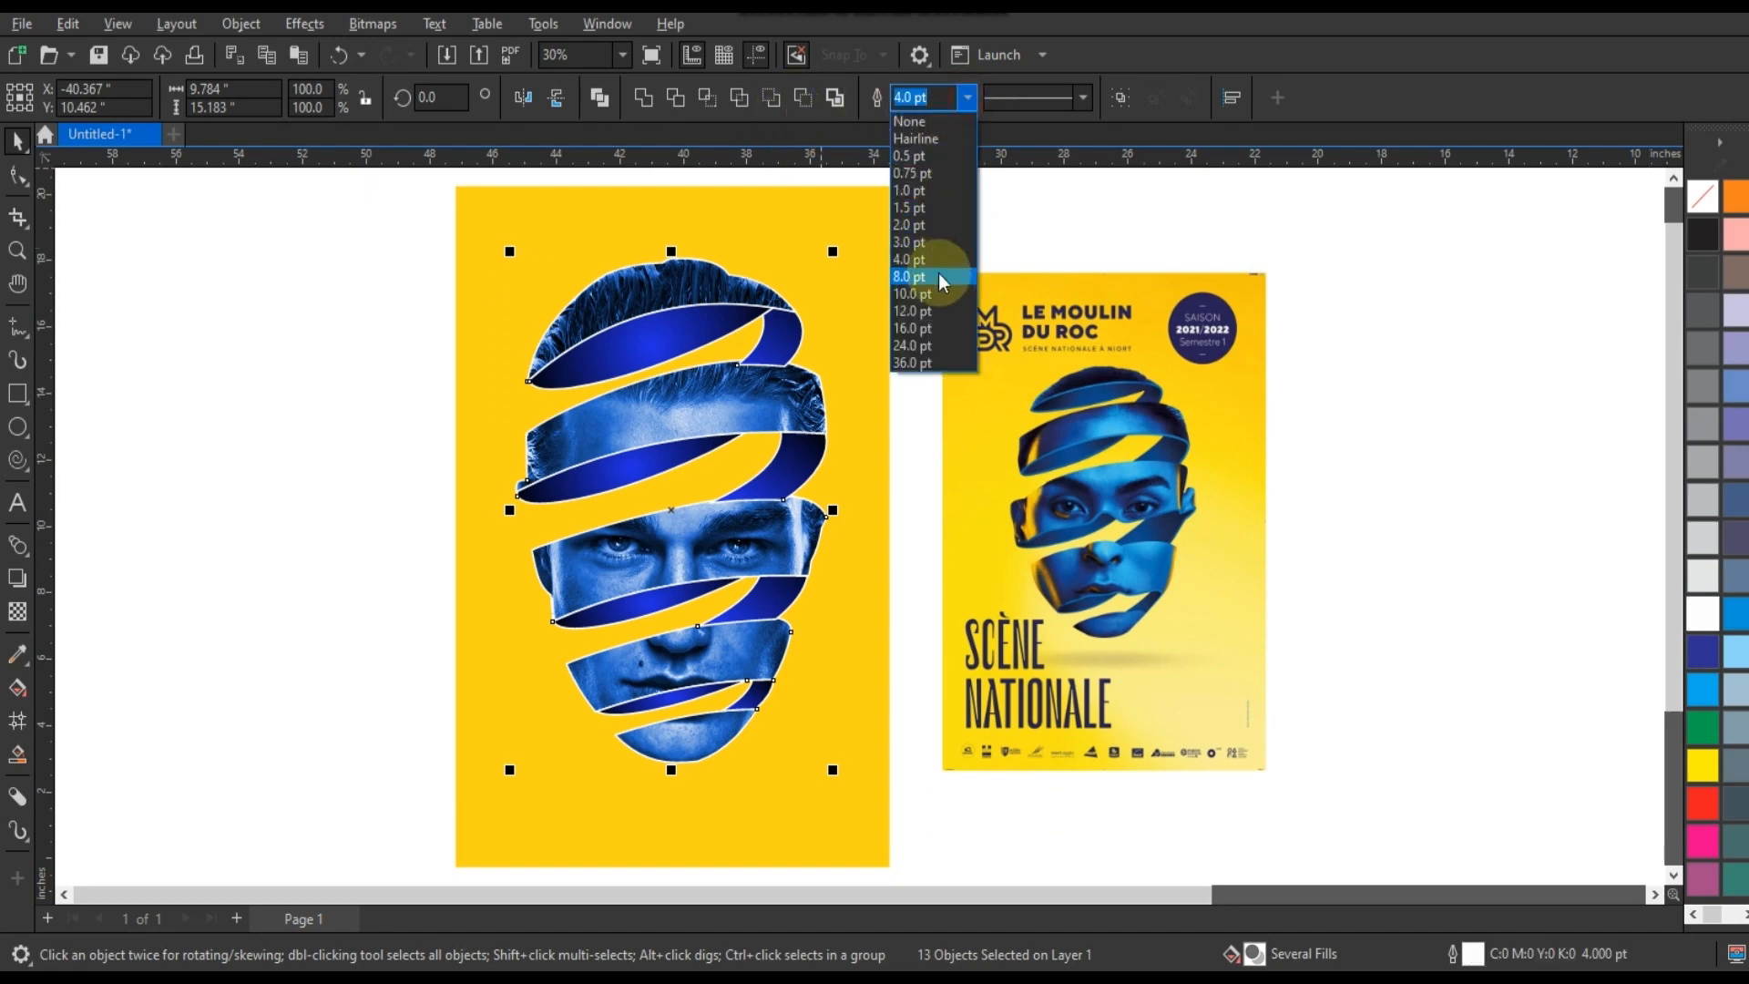
pyautogui.click(938, 276)
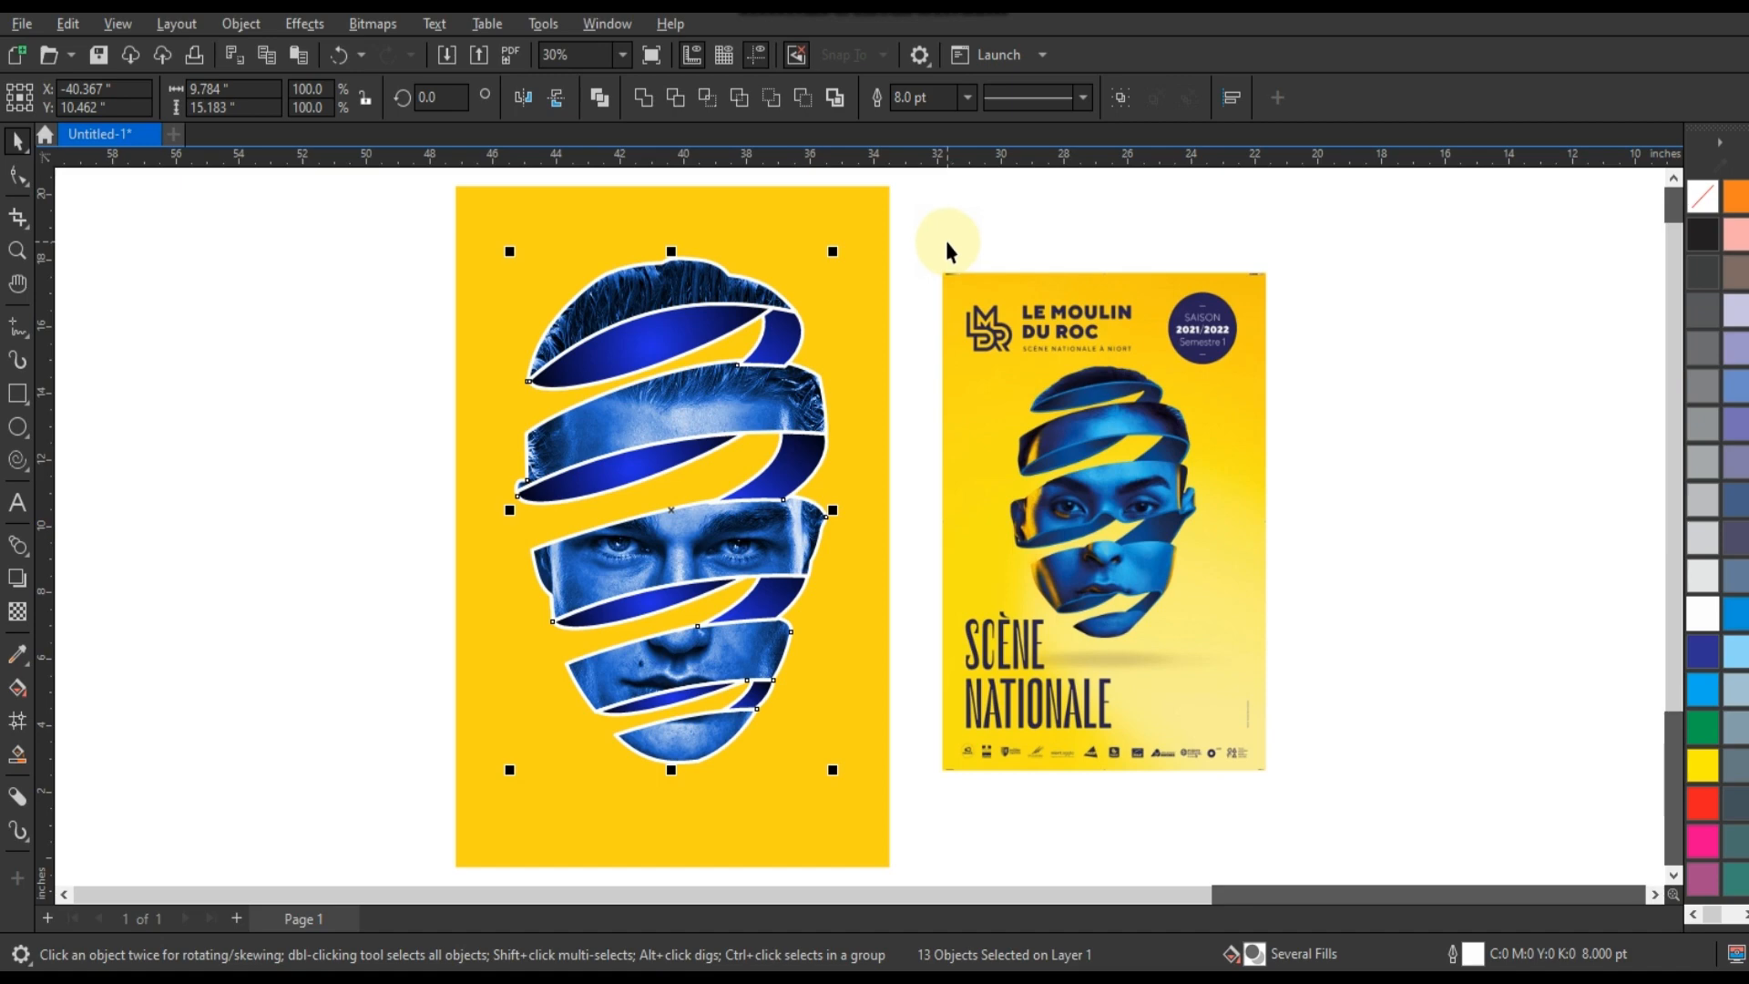
pyautogui.click(428, 360)
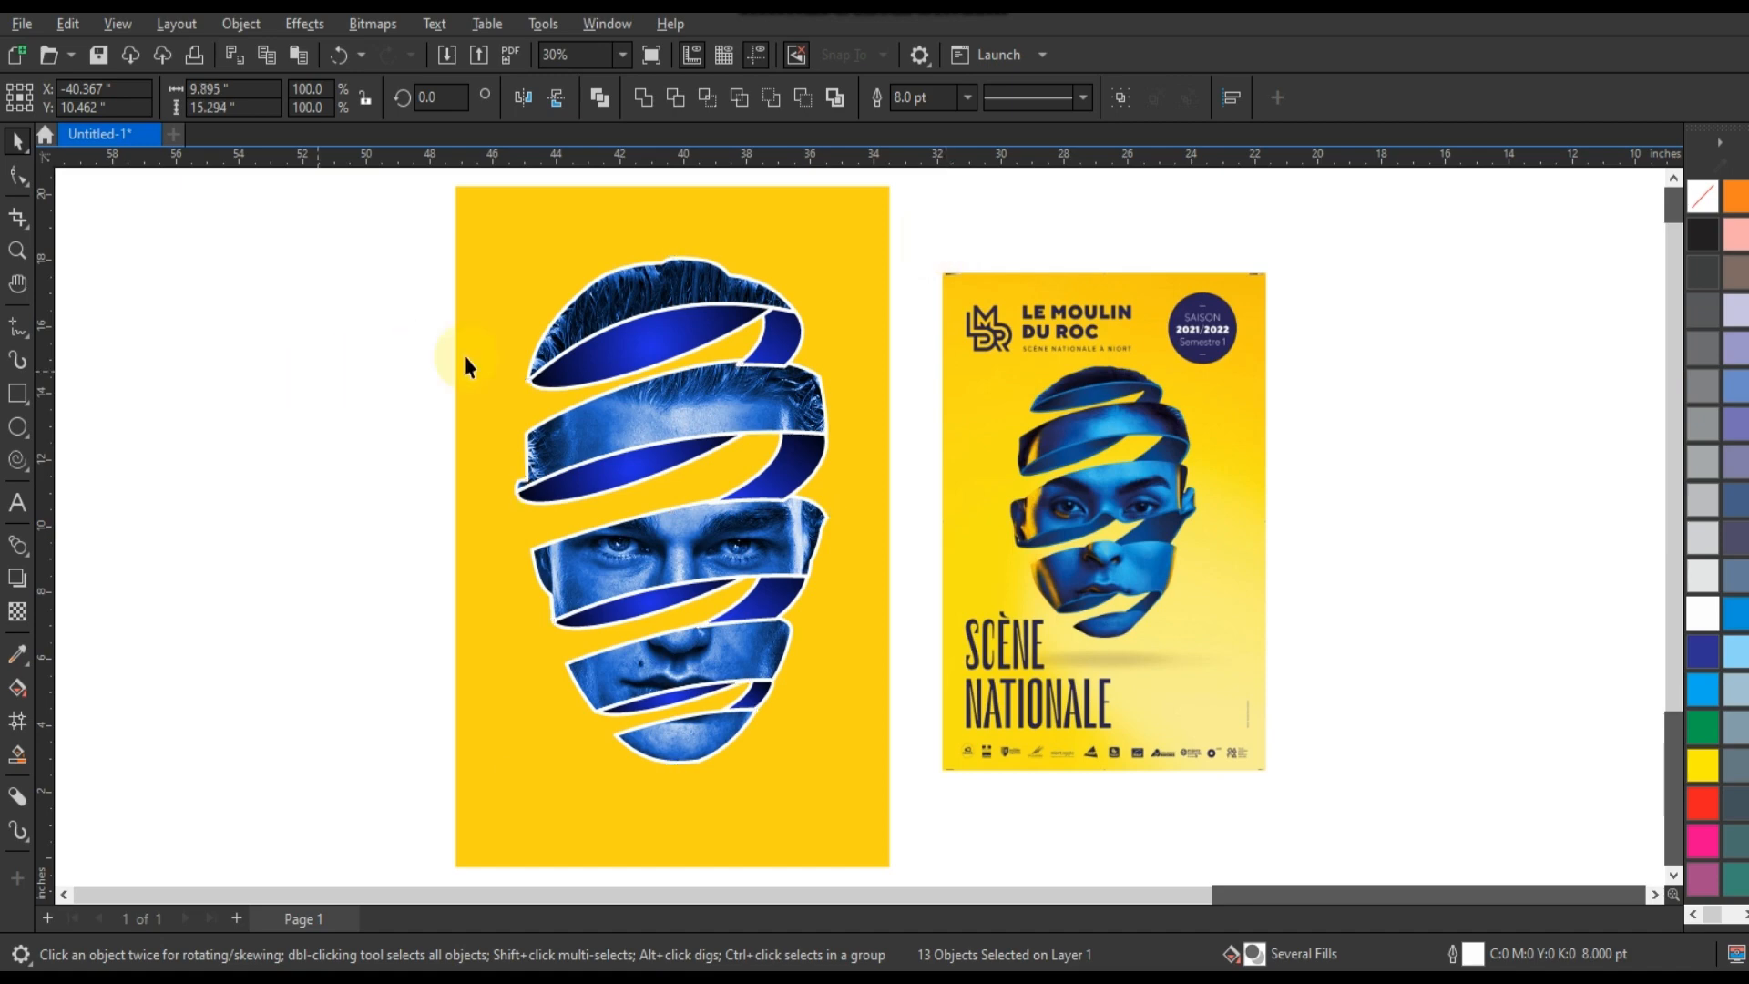
pyautogui.click(759, 305)
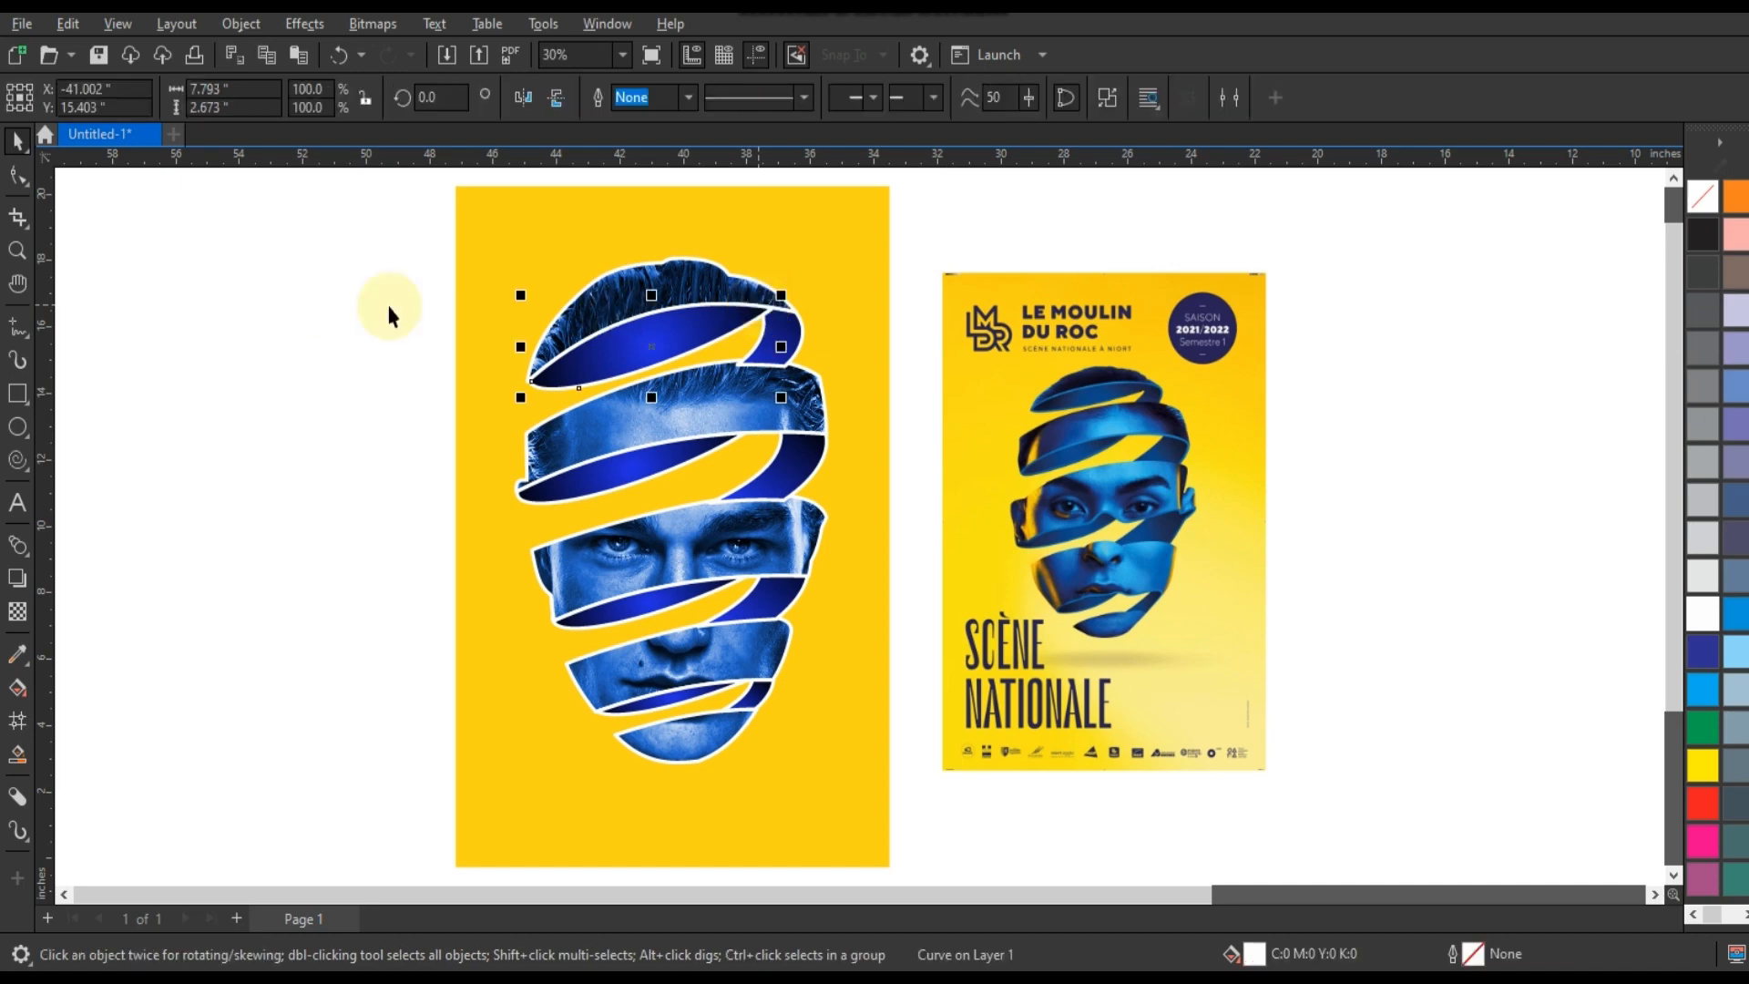
pyautogui.click(304, 291)
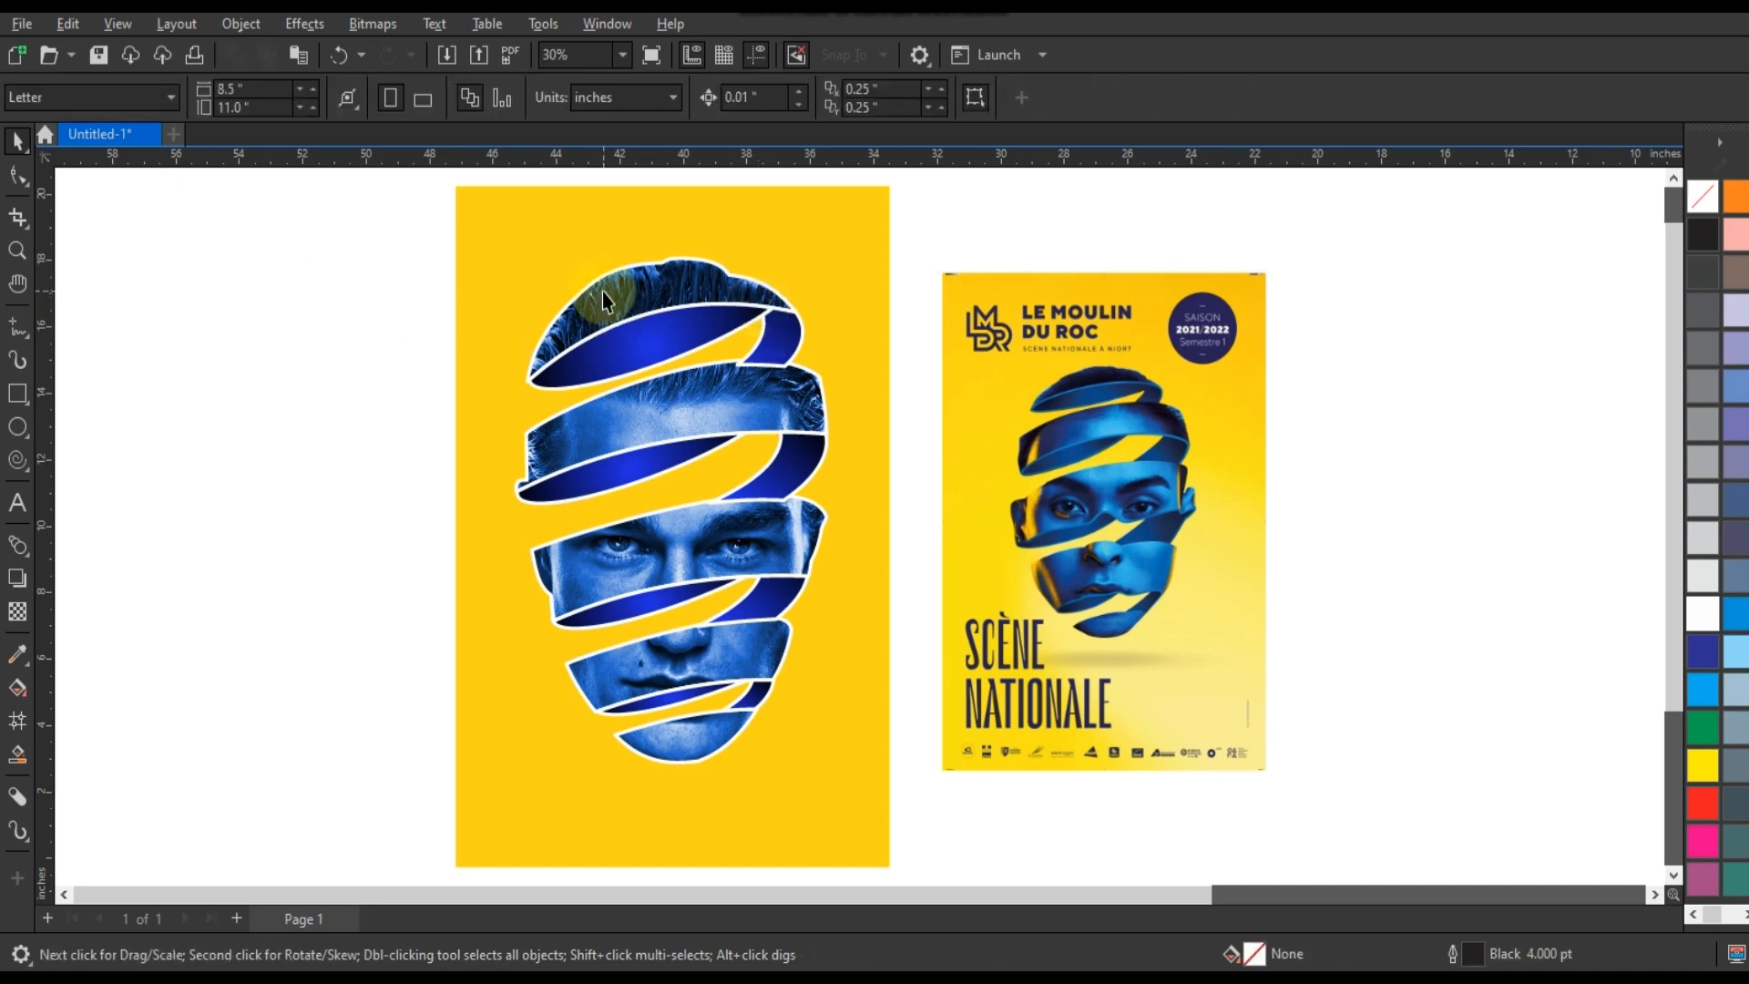
# Try to reposition the hair band's inner face and its adjoining connector and merge them into a single curve.
pyautogui.click(16, 249)
pyautogui.moveTo(521, 258); pyautogui.dragTo(898, 441)
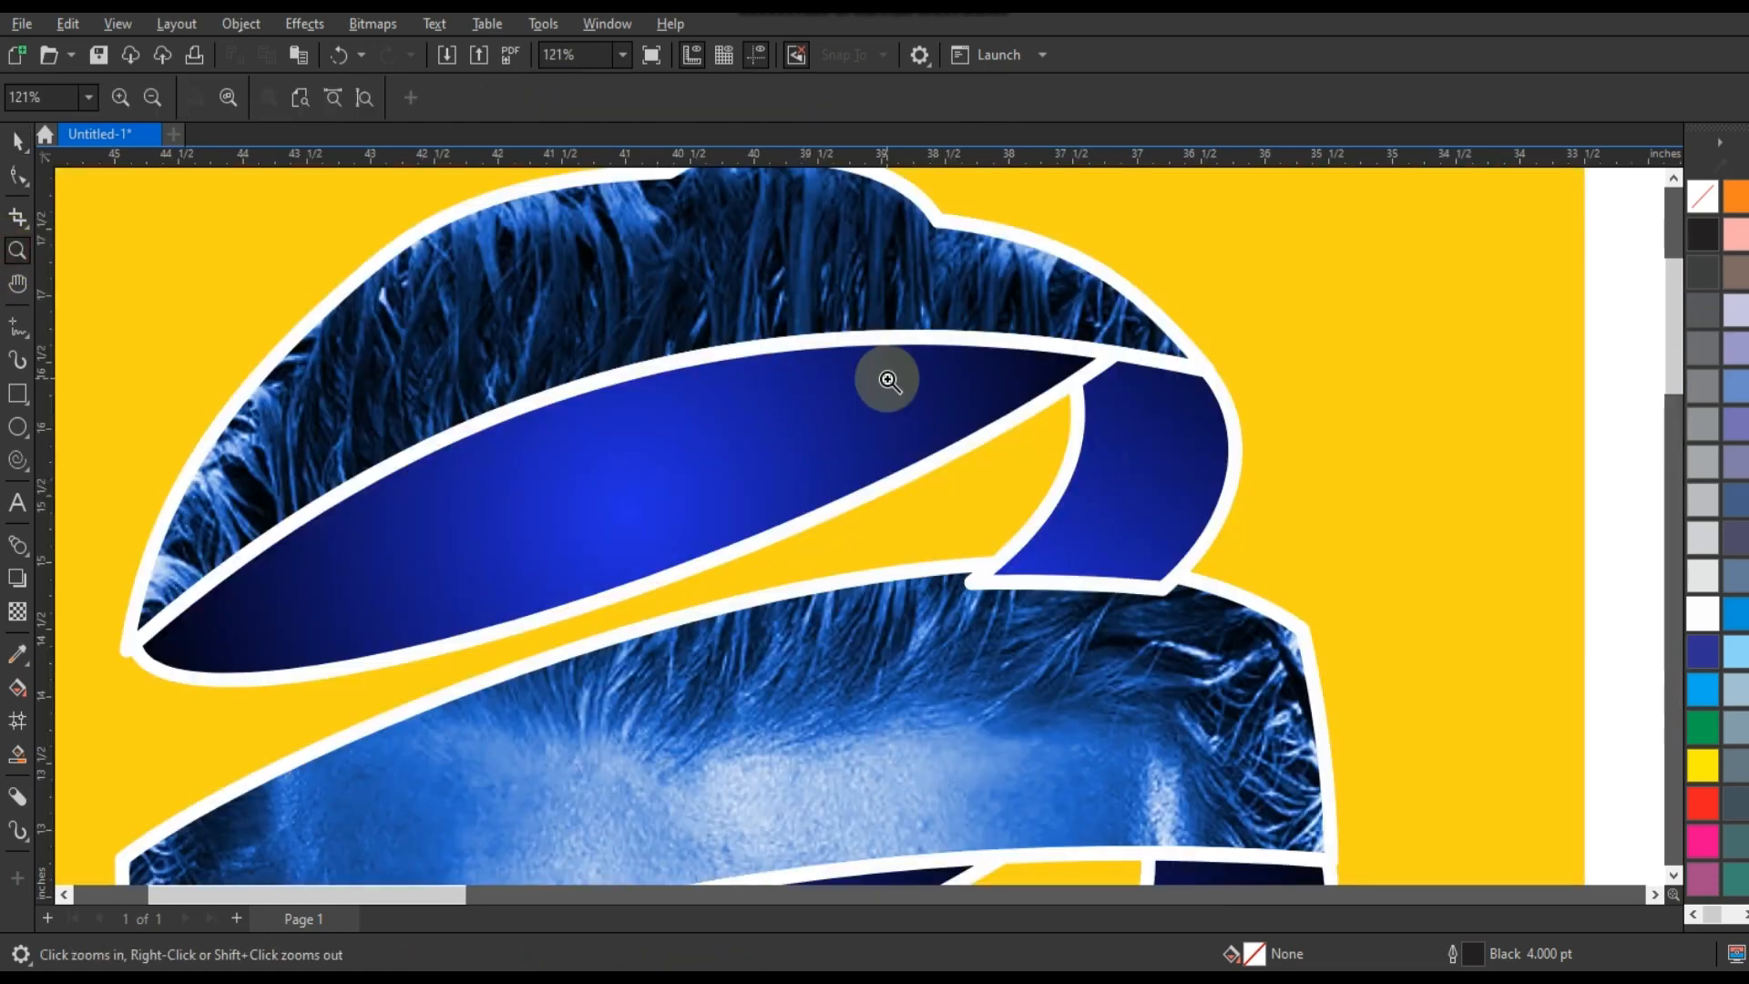
pyautogui.rightClick(903, 377)
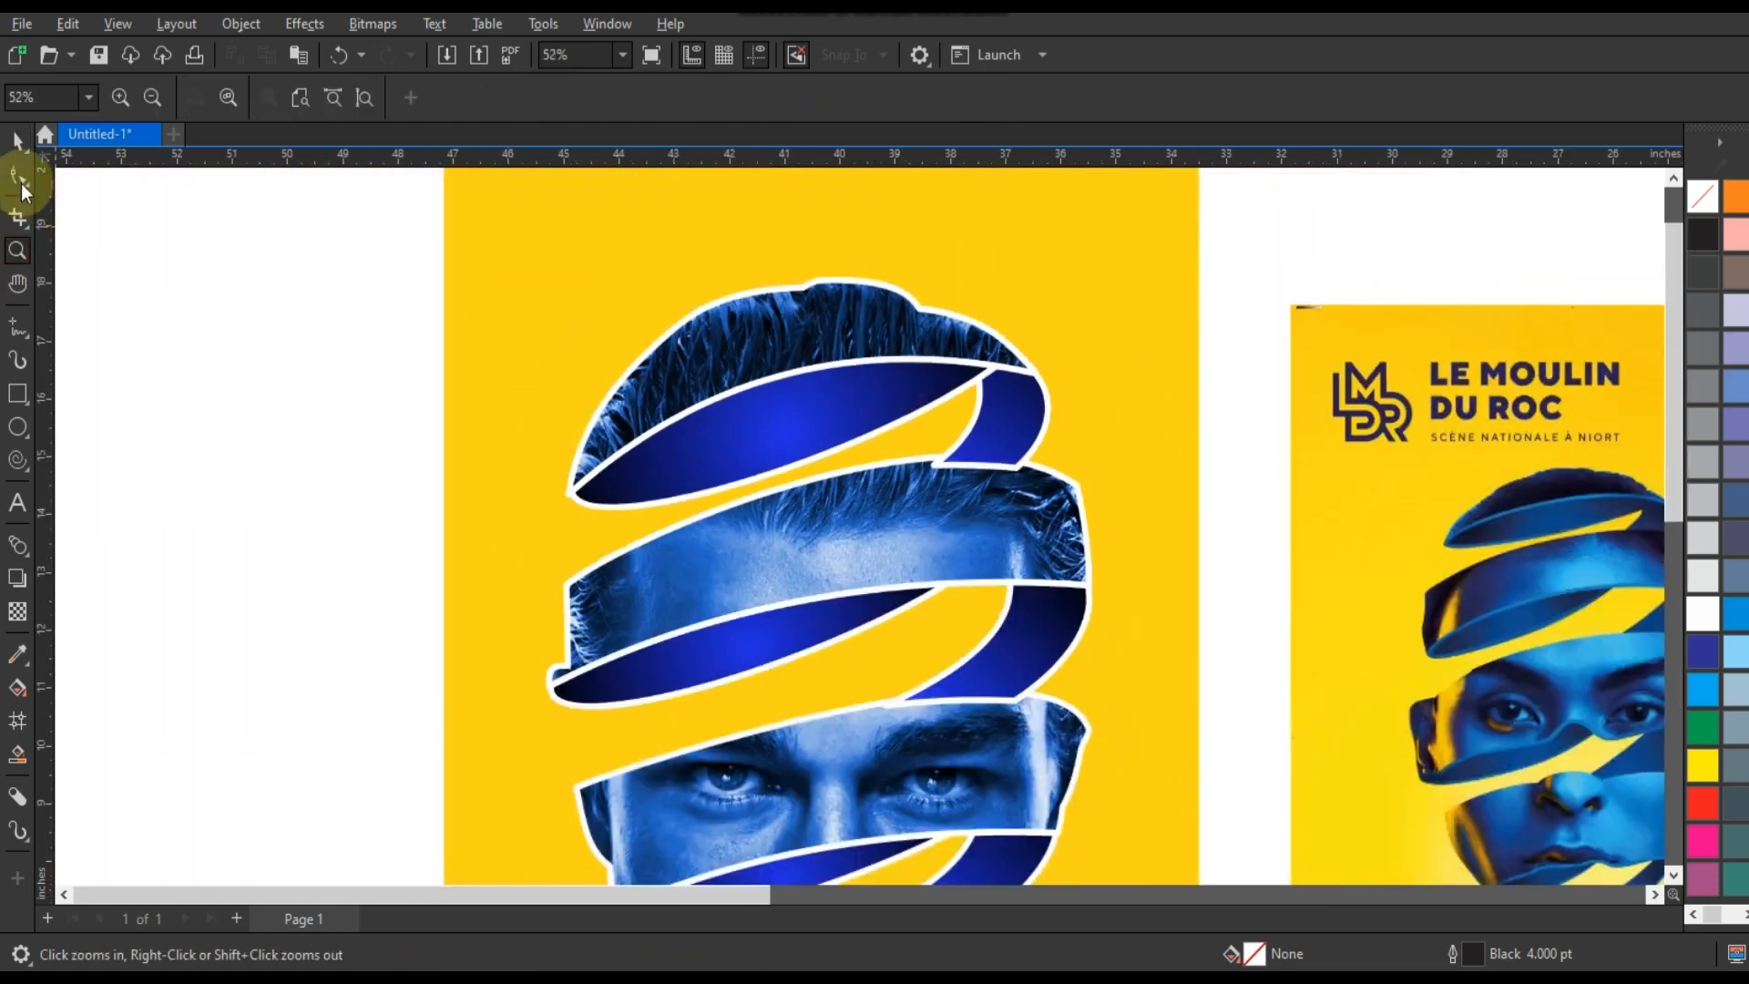
pyautogui.click(18, 143)
pyautogui.click(976, 370)
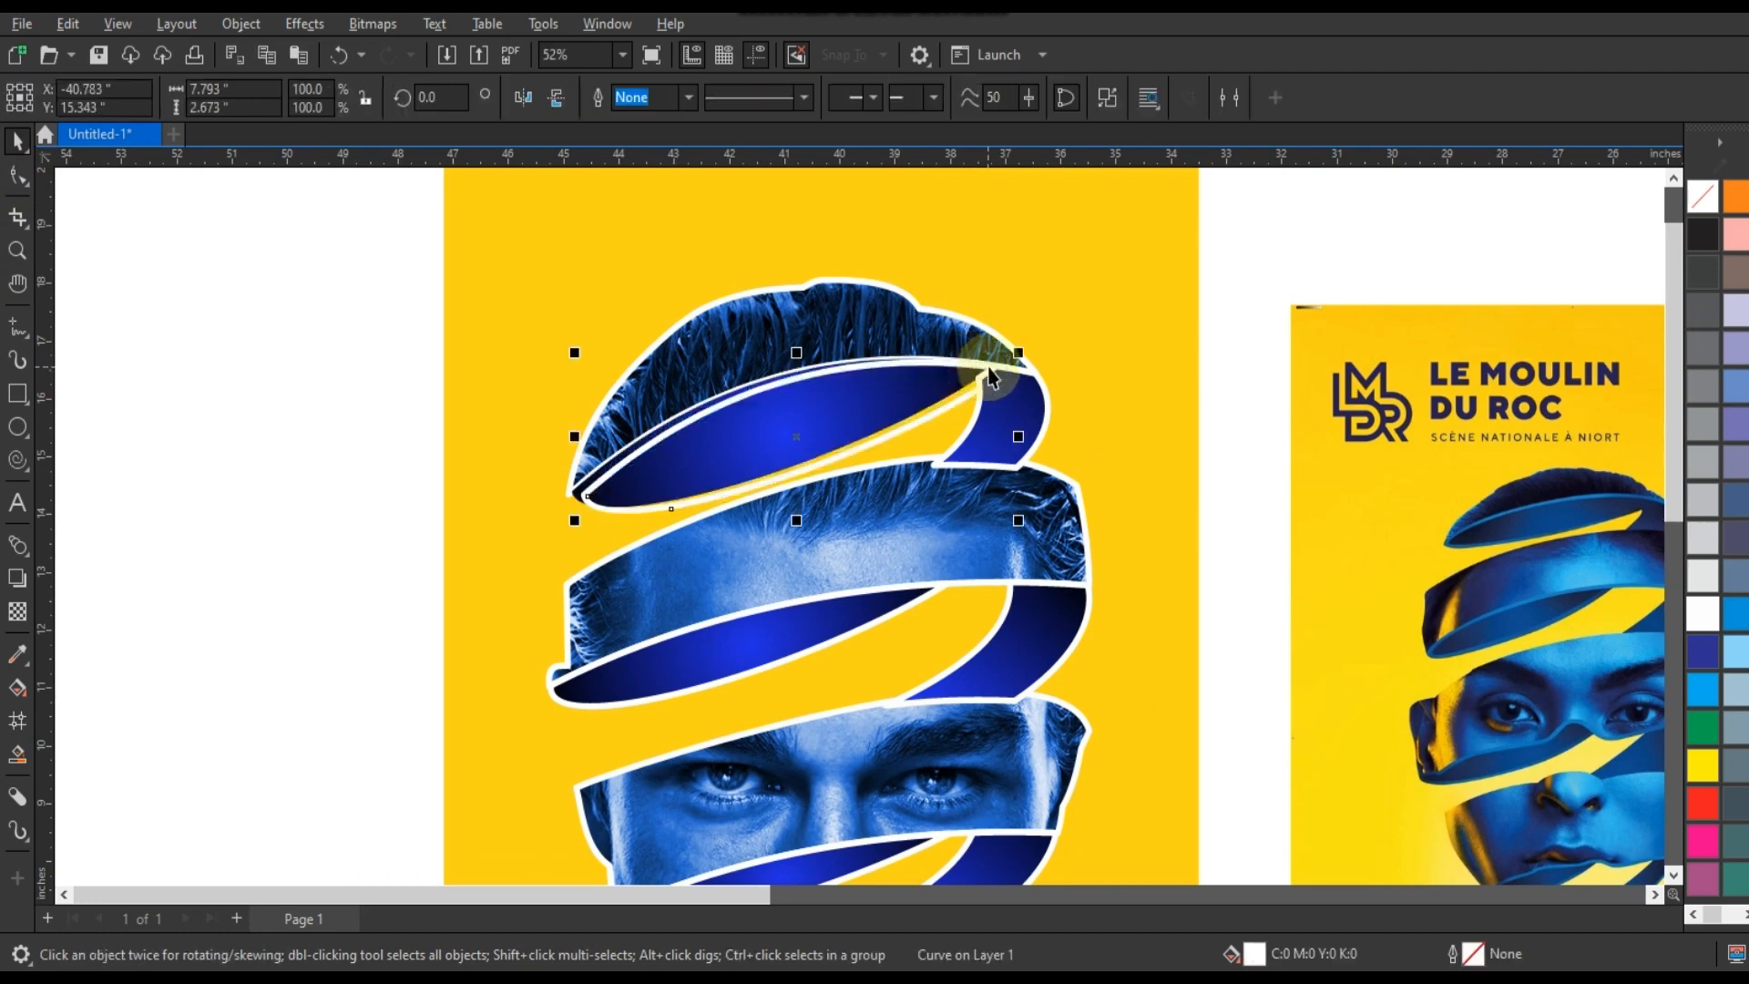
pyautogui.hotkey('ctrl', 'z')
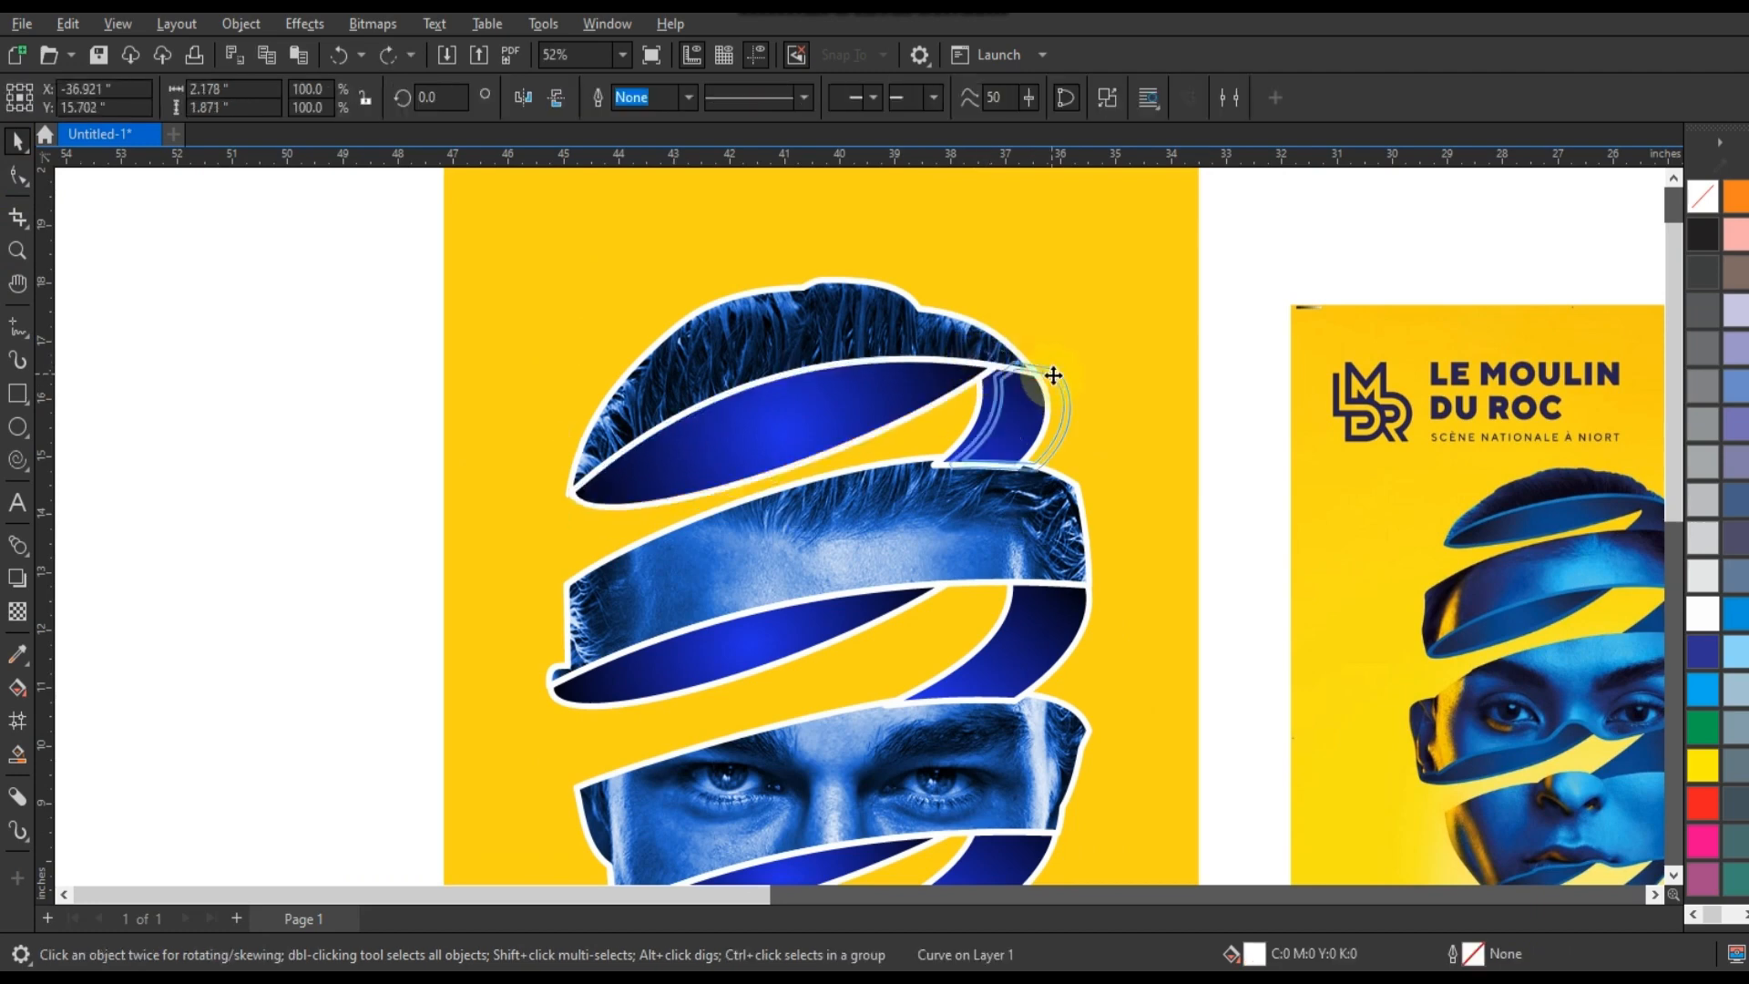
pyautogui.click(1040, 378)
pyautogui.keyDown('shift'); pyautogui.click(973, 391); pyautogui.keyUp('shift')
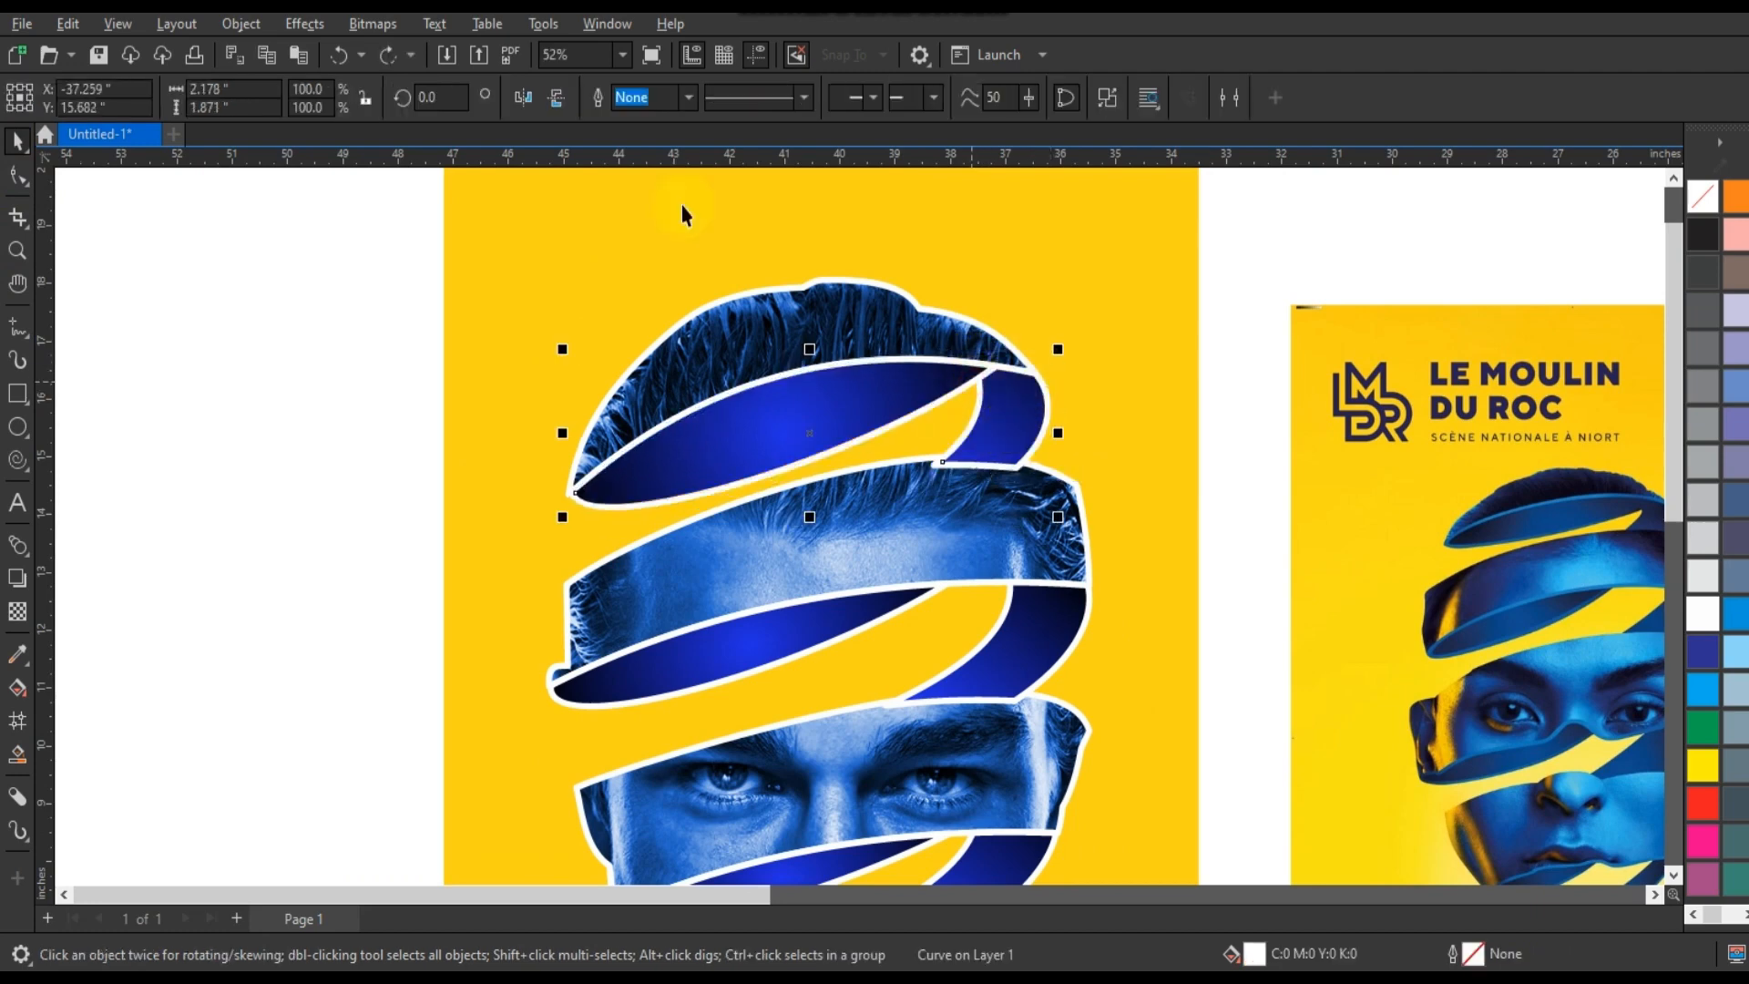
pyautogui.click(638, 98)
pyautogui.hotkey('ctrl', 'l')
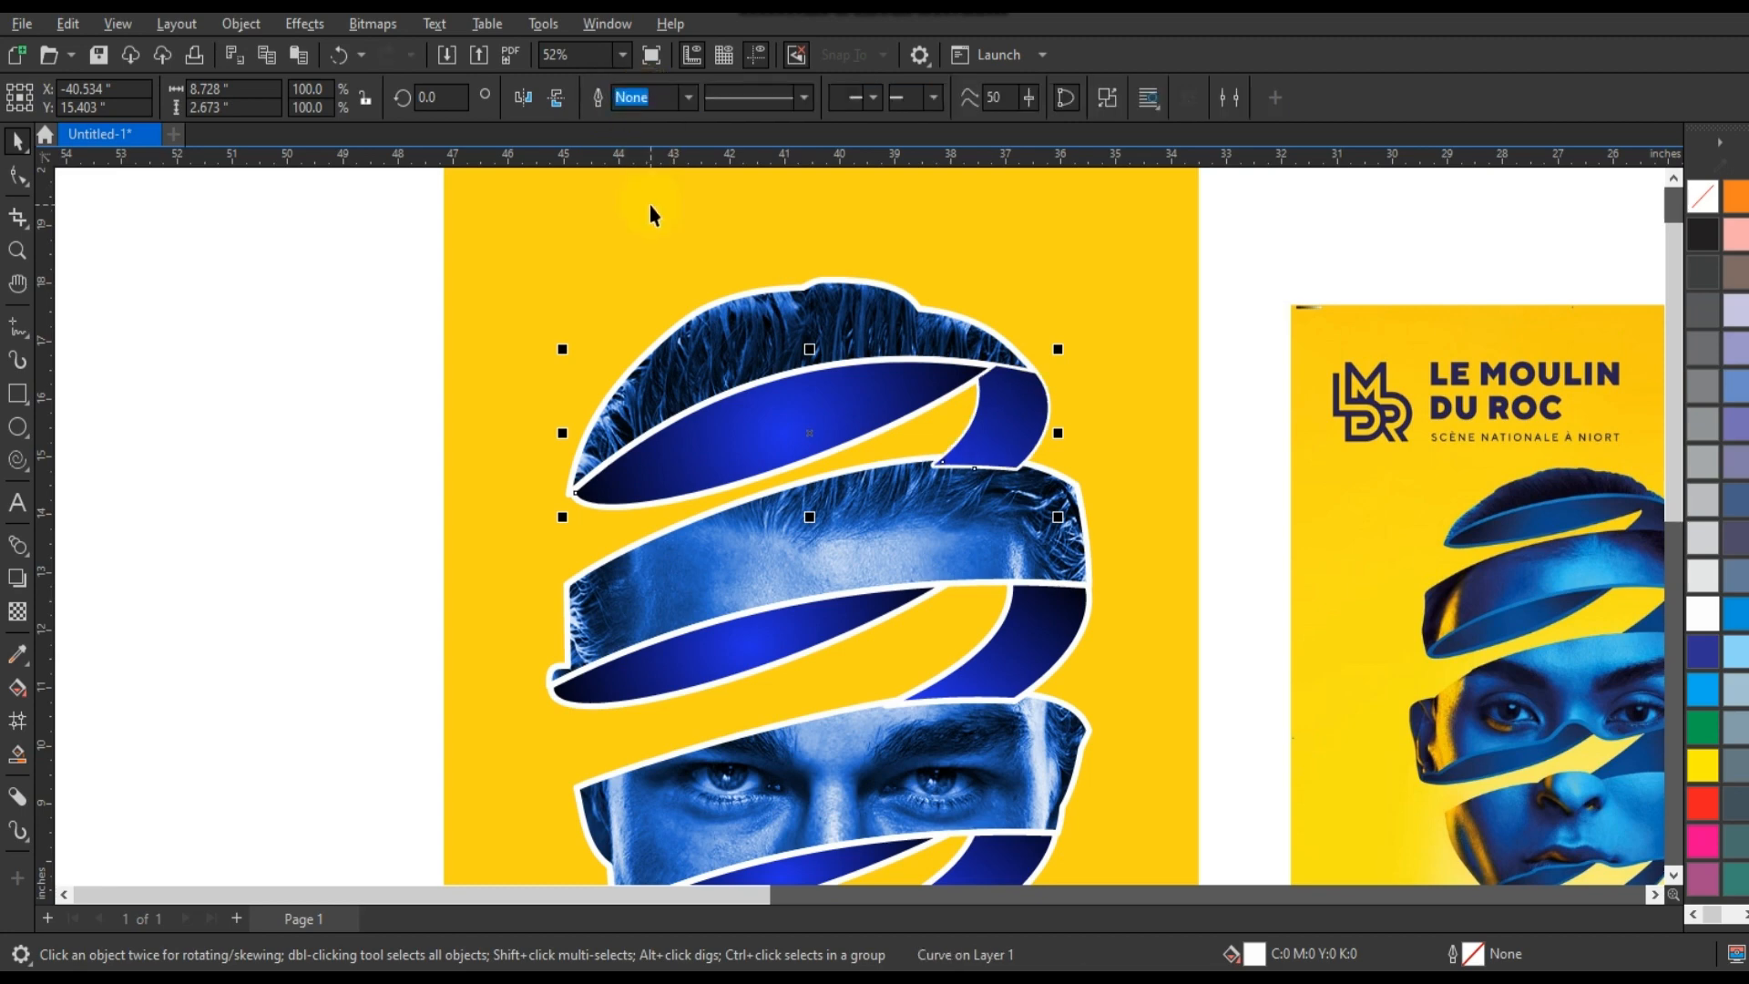
# Undo the merge and the white outlines on the face pieces.
pyautogui.hotkey('ctrl', 'z')
pyautogui.hotkey('ctrl', 'z')
pyautogui.hotkey('ctrl', 'z')
pyautogui.hotkey('ctrl', 'z')
pyautogui.hotkey('ctrl', 'z')
pyautogui.hotkey('ctrl', 'z')
pyautogui.scroll(-1, 592, 306)
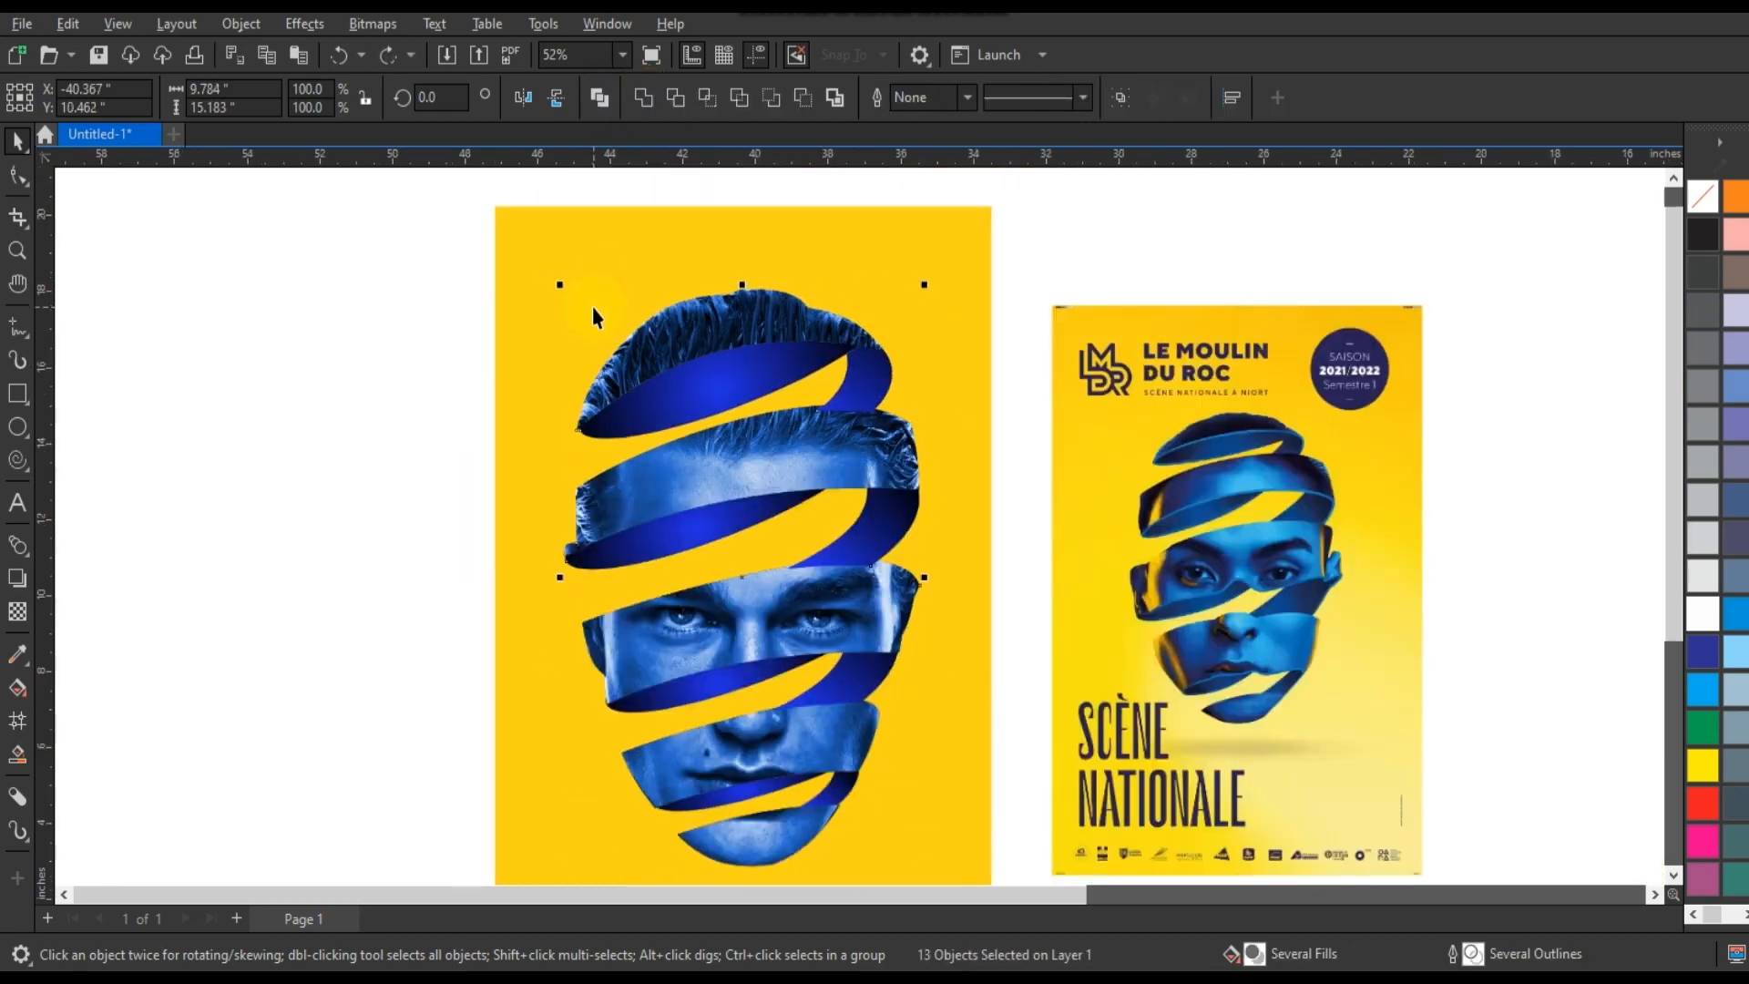
pyautogui.click(396, 402)
# Try the light blue palette swatch as the centre colour of the fountain fill on the hair band's inner face.
pyautogui.click(673, 396)
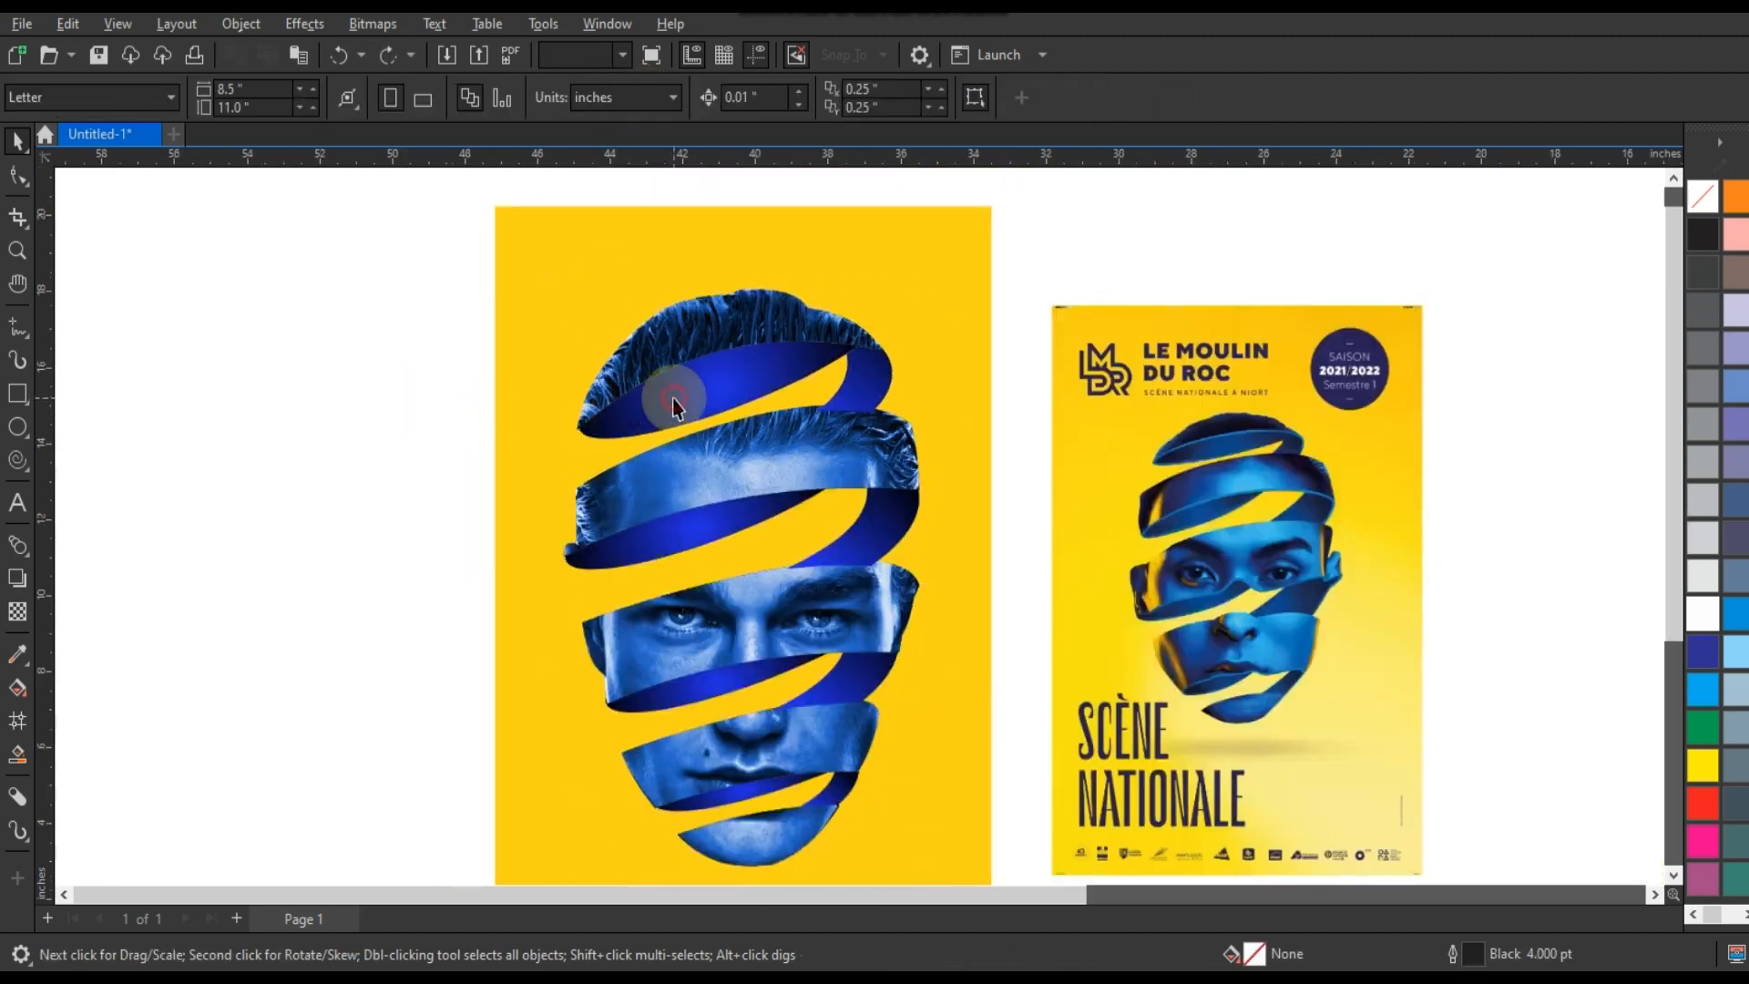
pyautogui.press('g')
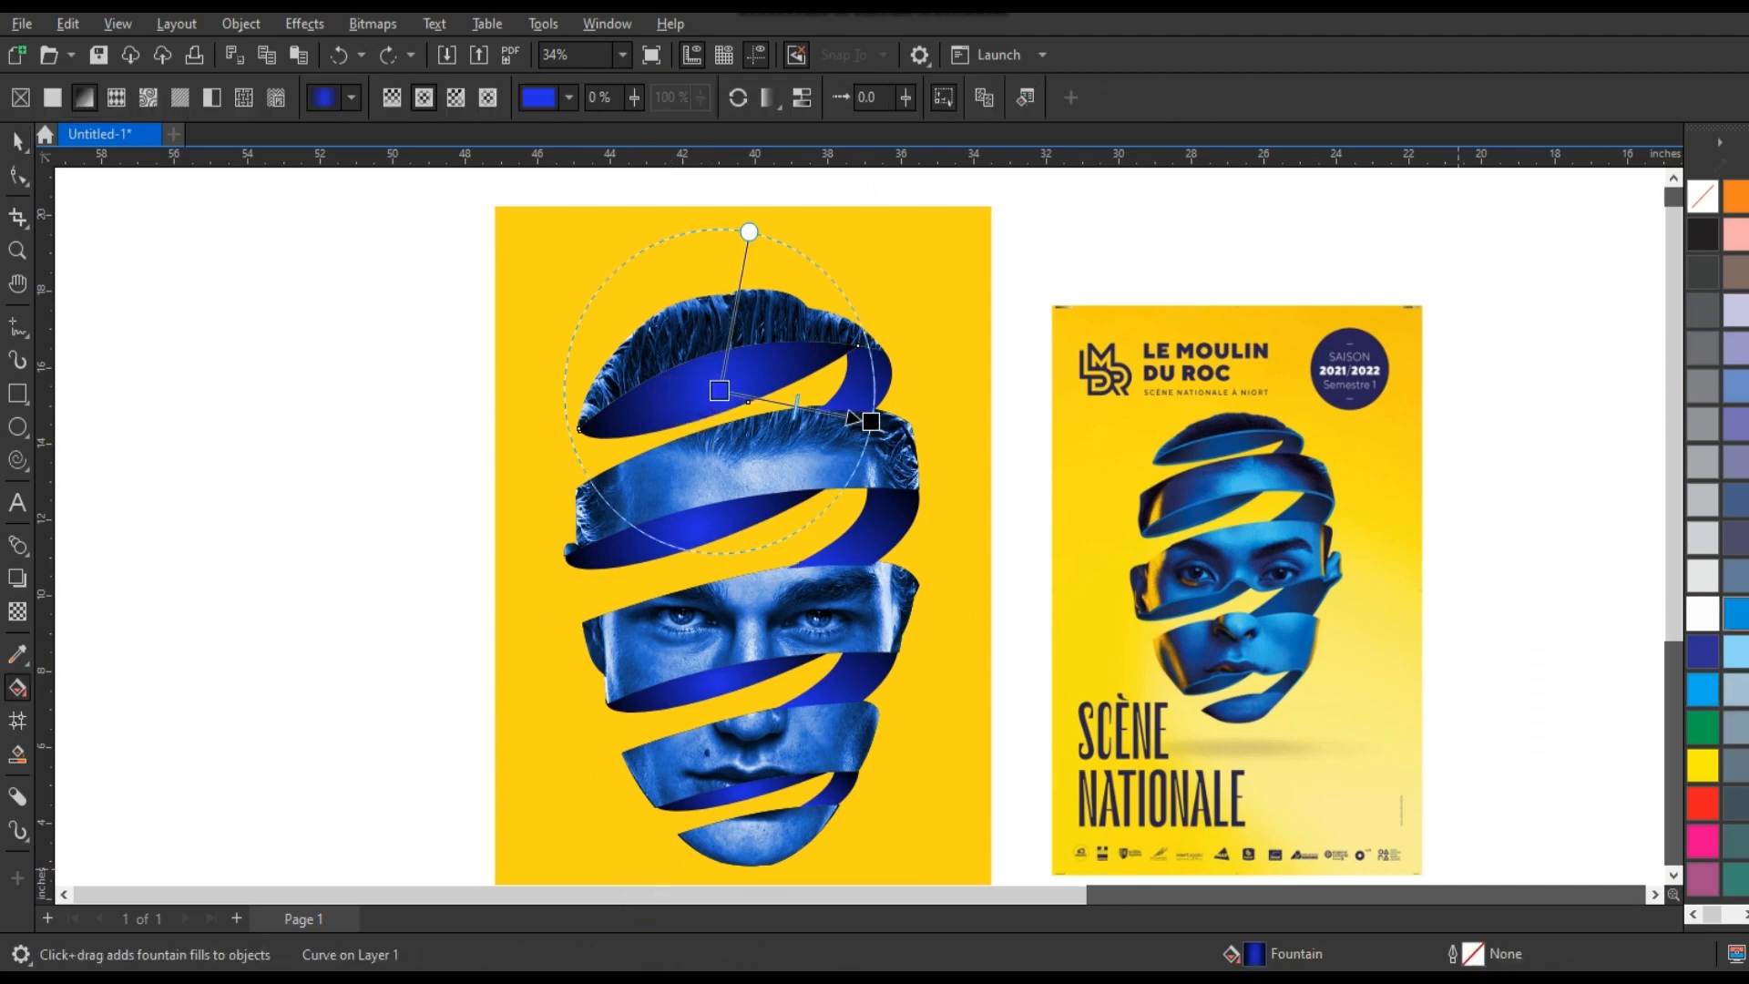
pyautogui.moveTo(1701, 690); pyautogui.dragTo(720, 391)
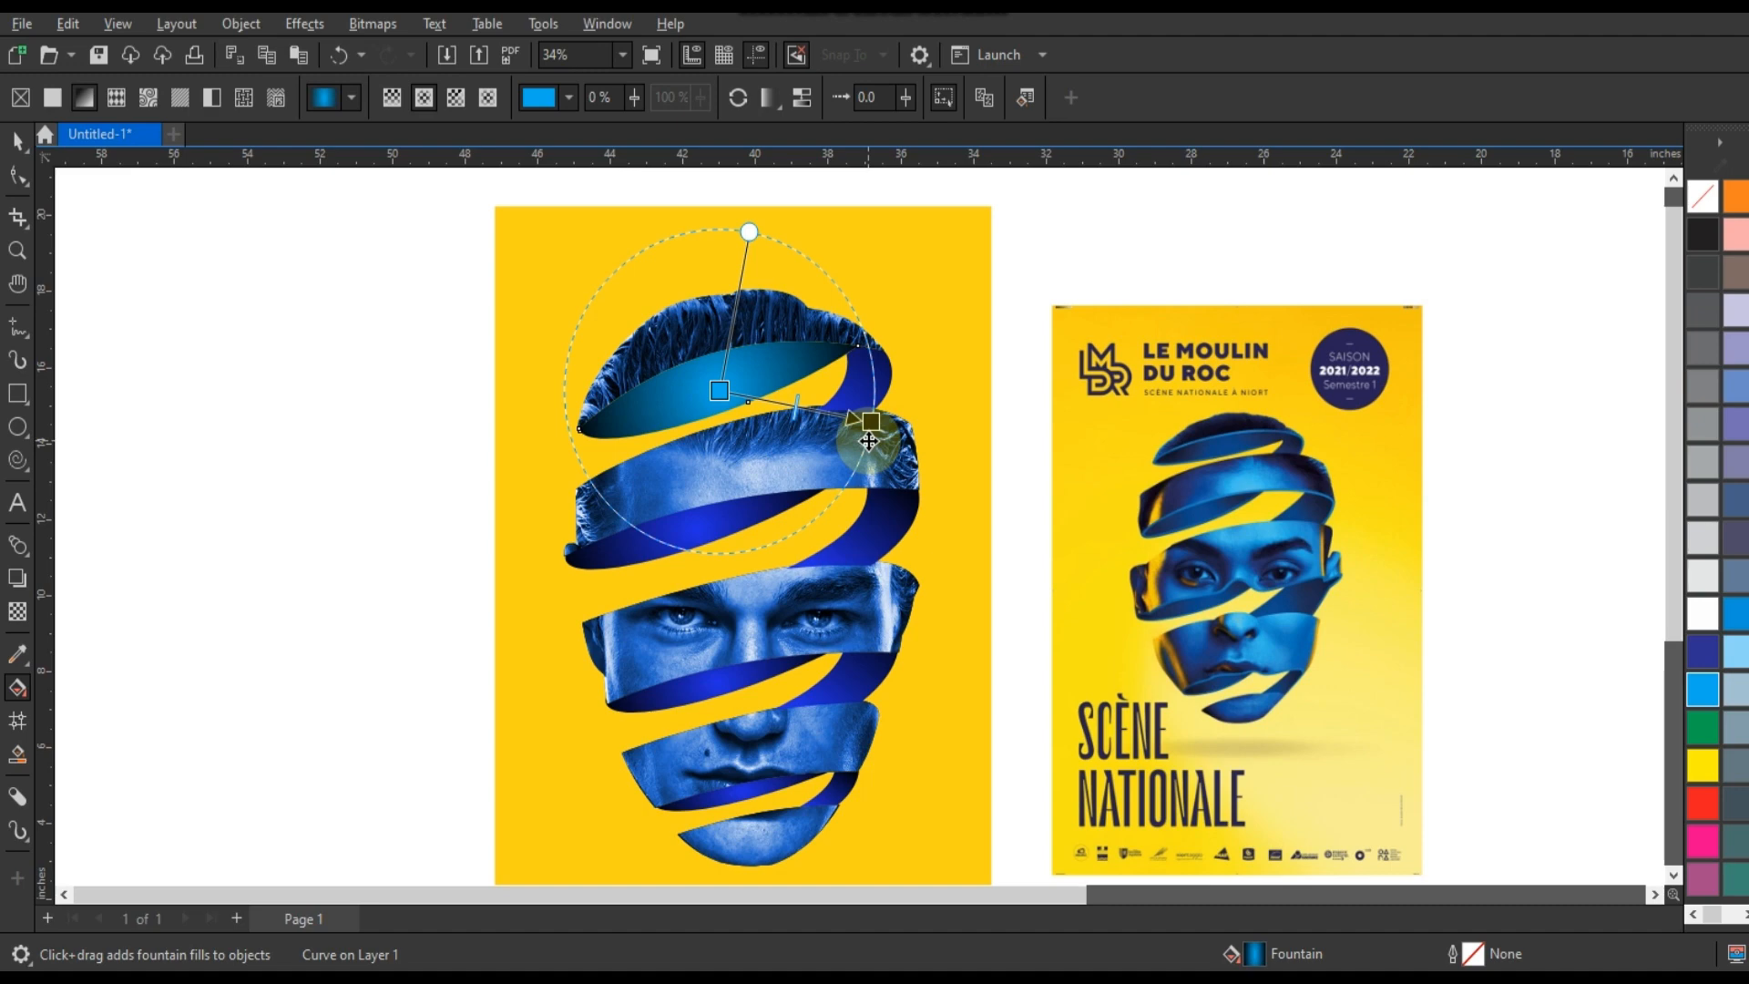
pyautogui.hotkey('ctrl', 'z')
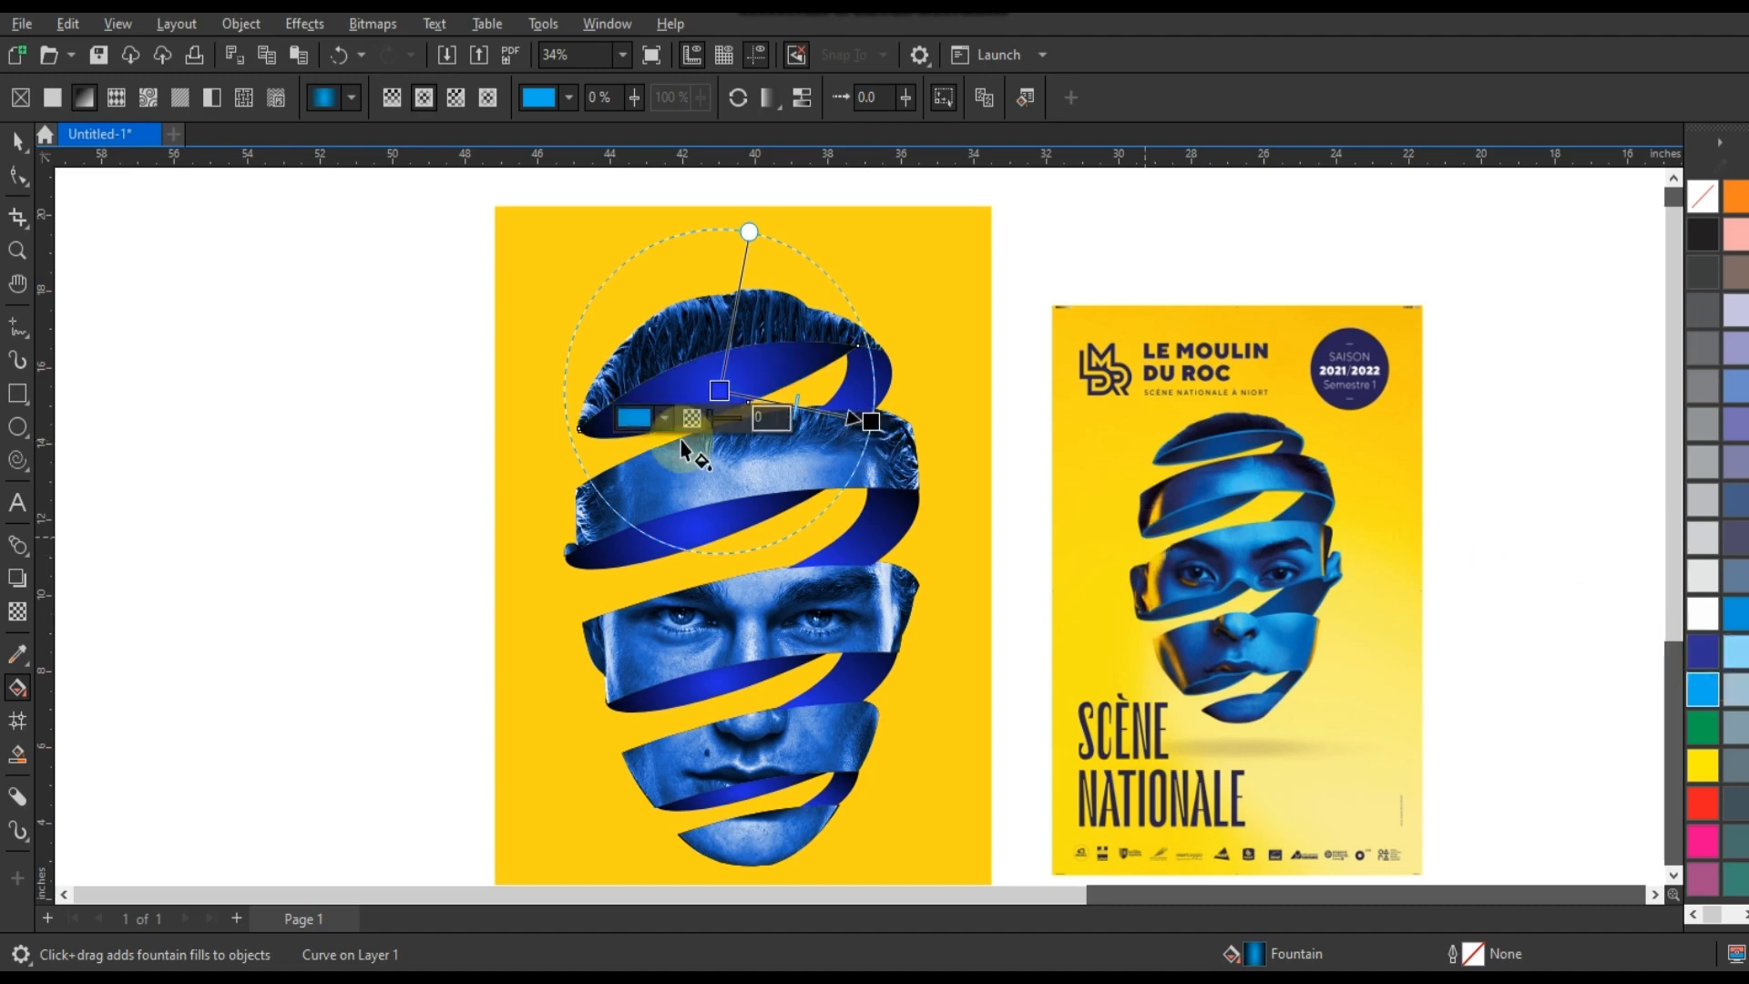
# Shift the hue of the fountain fill's centre colour on the hair band's inner face slightly toward cyan.
pyautogui.click(647, 417)
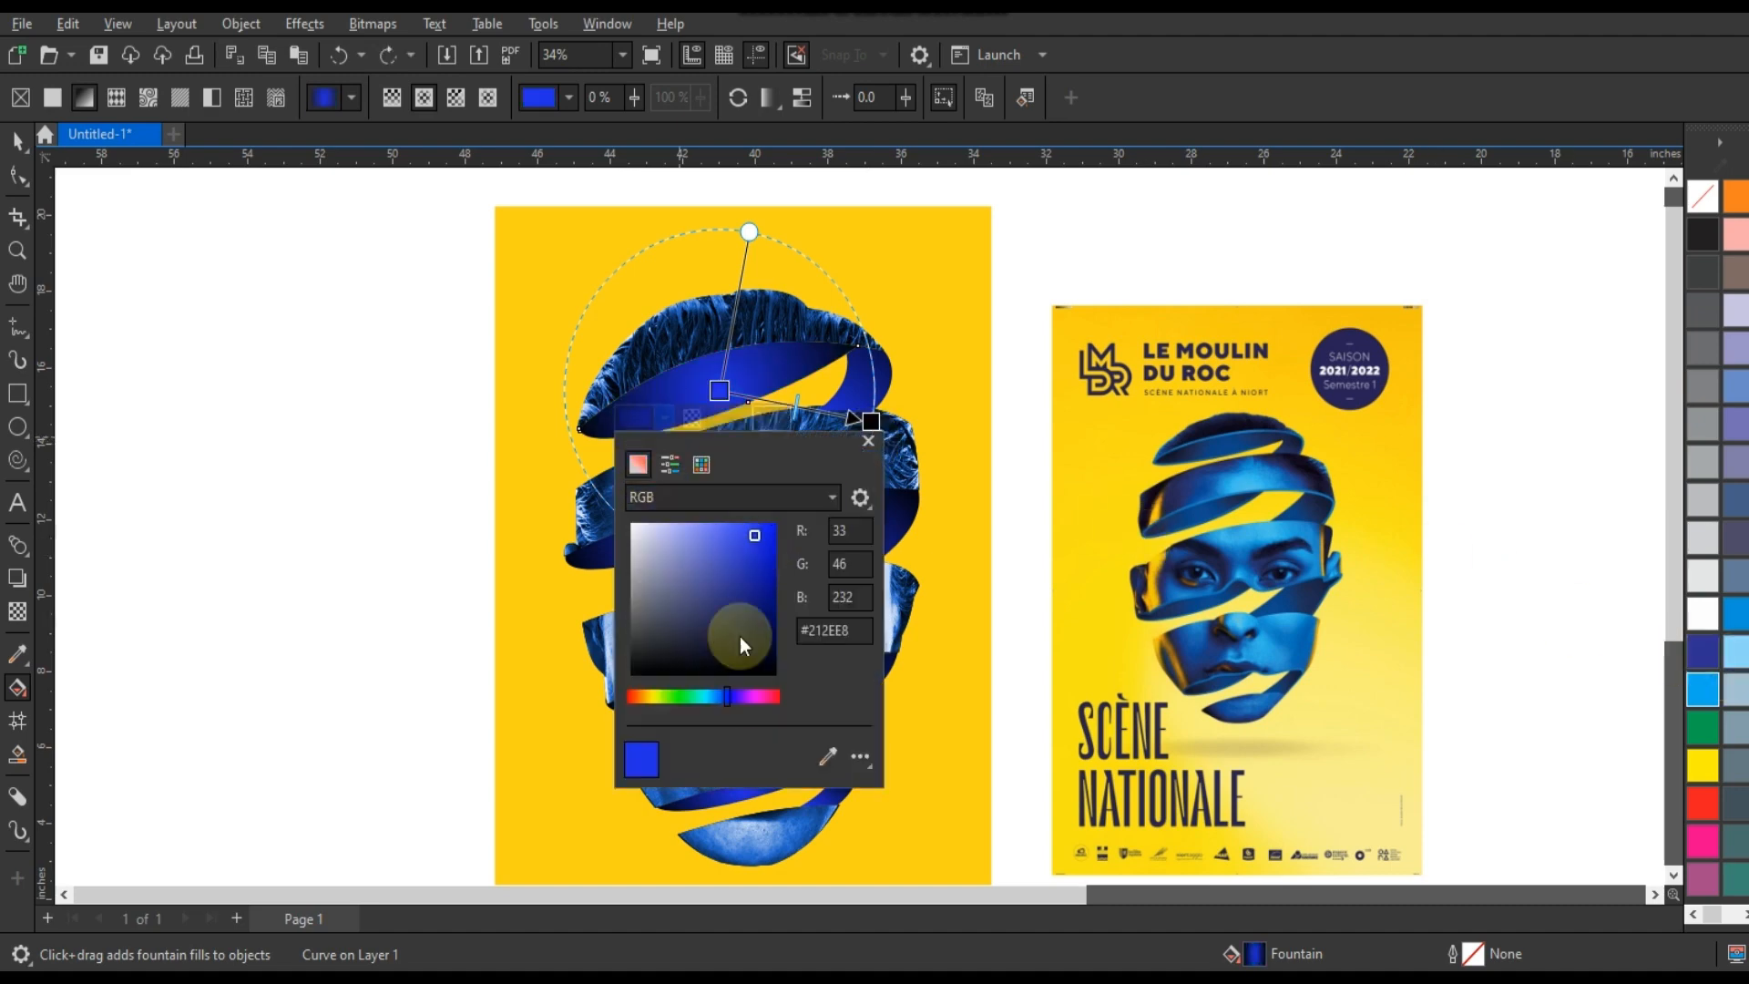
pyautogui.moveTo(719, 698); pyautogui.dragTo(720, 697)
pyautogui.click(18, 141)
pyautogui.click(206, 337)
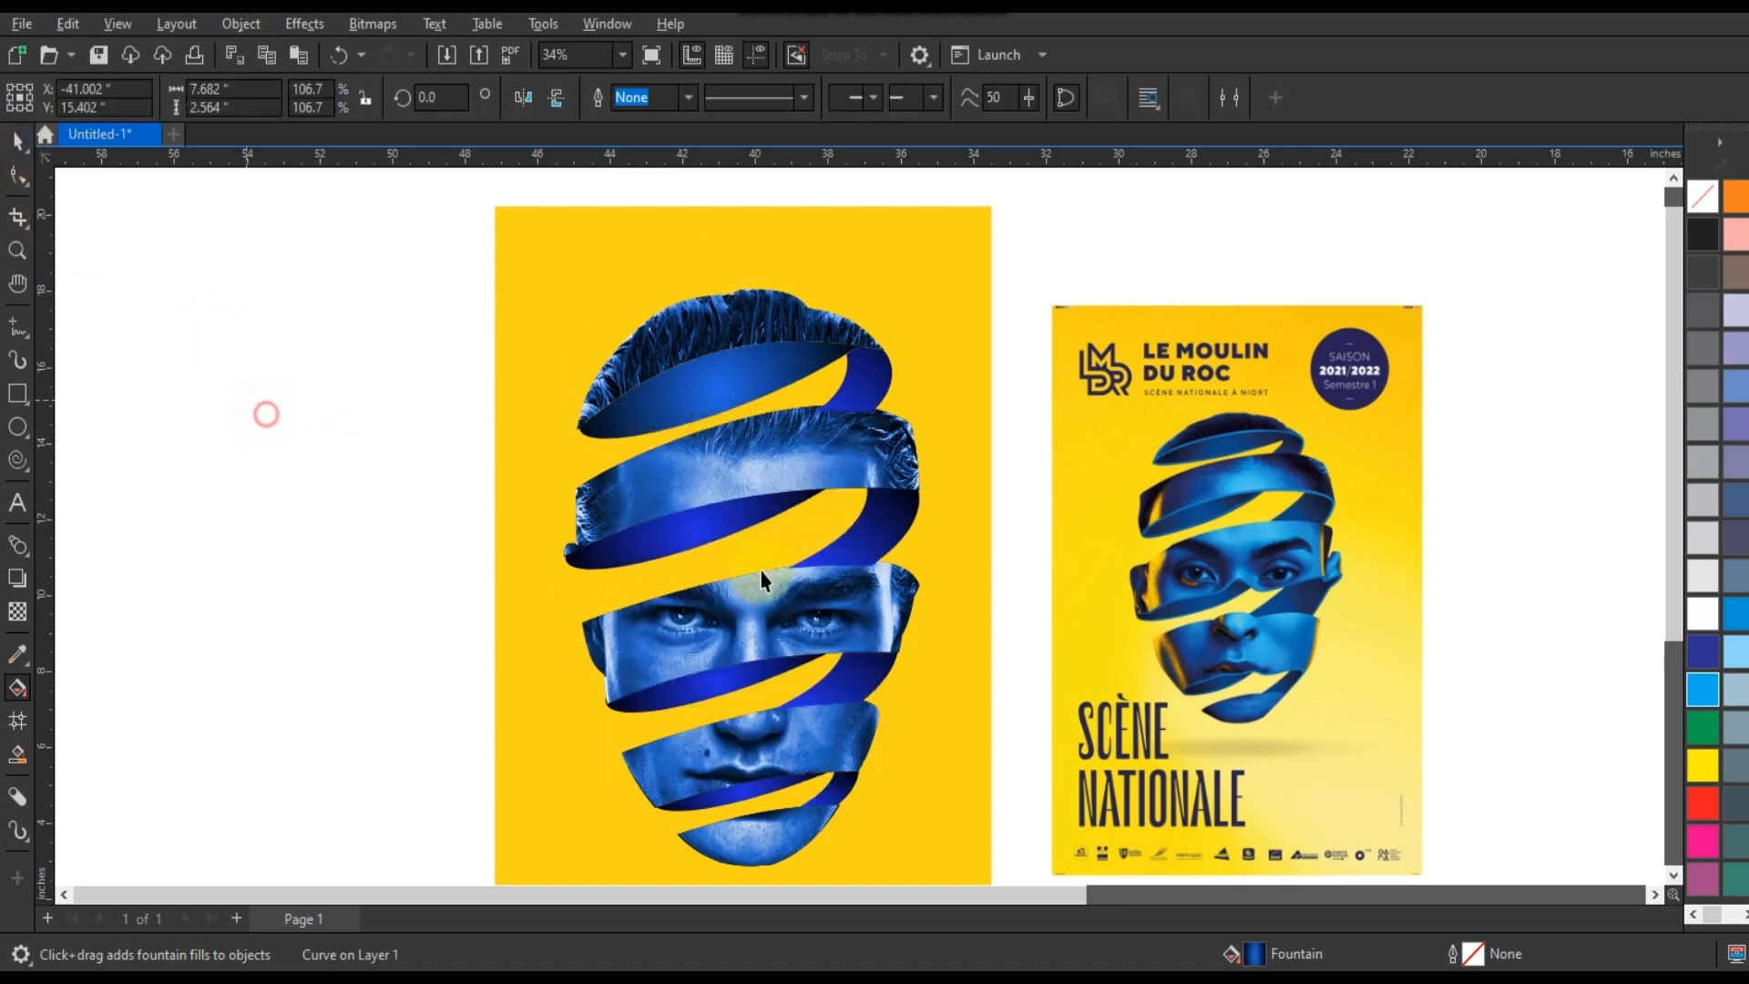
# Copy the recoloured fill properties from the hair band's inner face to the three lower inner faces.
pyautogui.click(728, 667)
pyautogui.keyDown('shift'); pyautogui.click(745, 794); pyautogui.keyUp('shift')
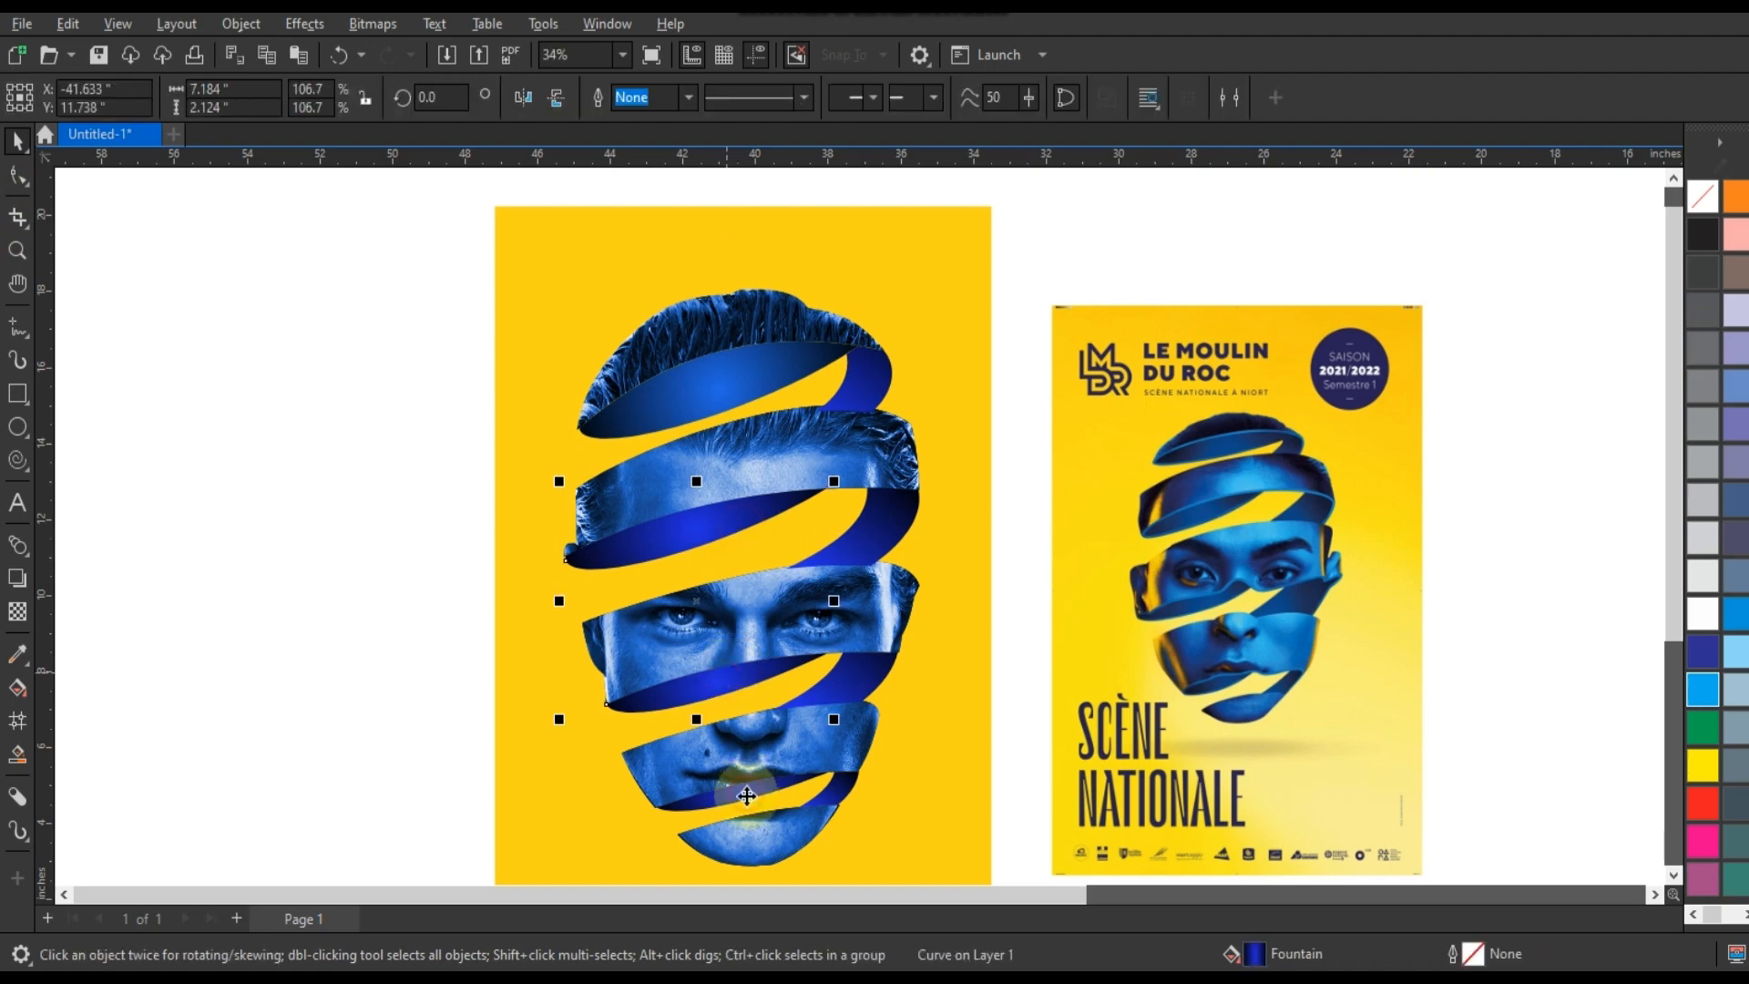
pyautogui.click(68, 24)
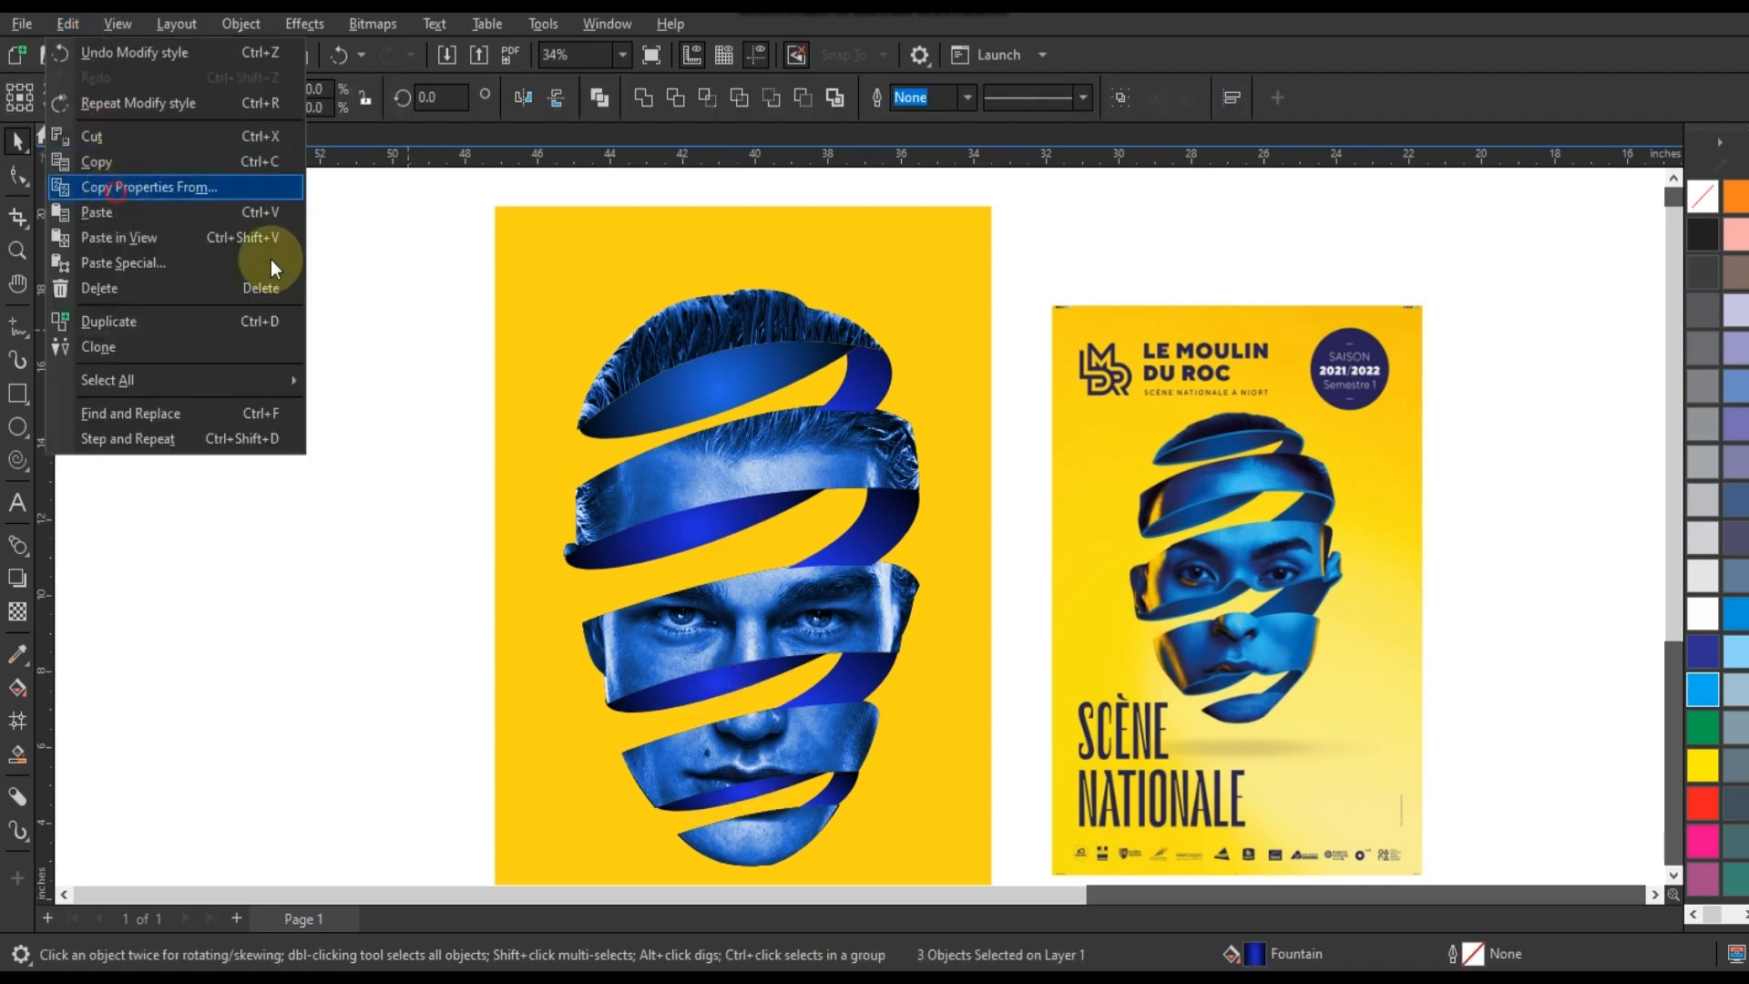
pyautogui.click(146, 187)
pyautogui.click(927, 521)
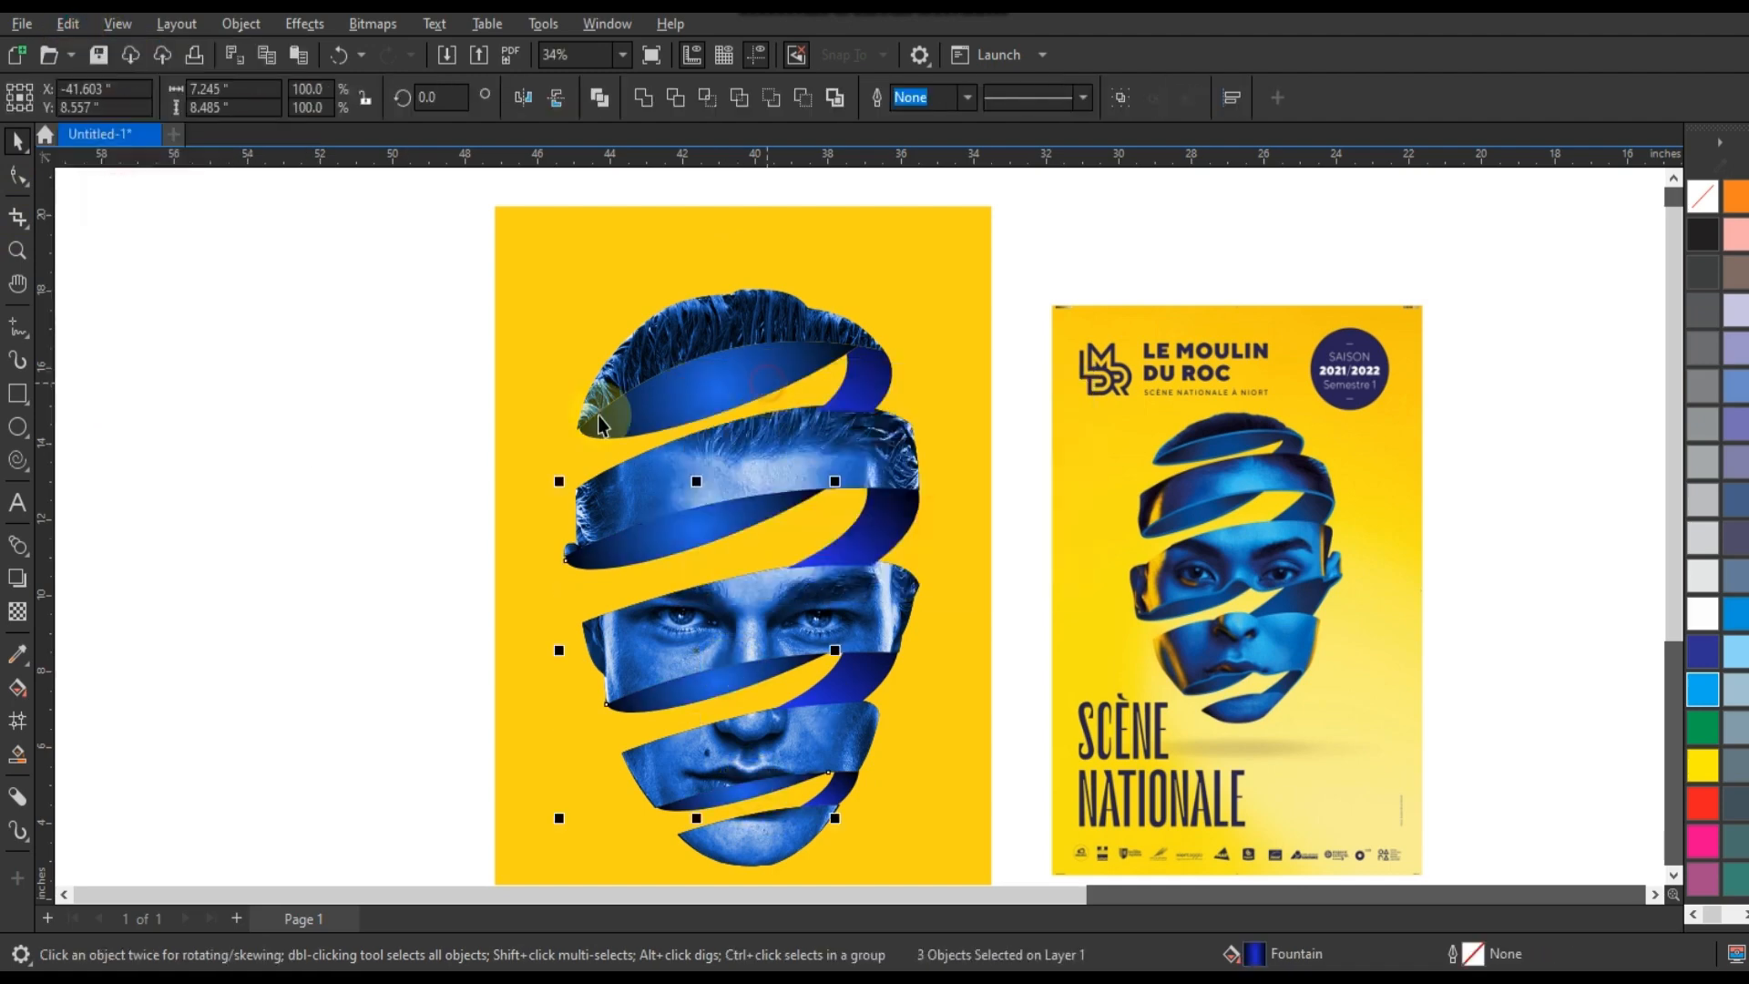
pyautogui.click(359, 440)
# Frame the ribbon-face design and the reference poster together to compare them.
pyautogui.scroll(-1, 1071, 321)
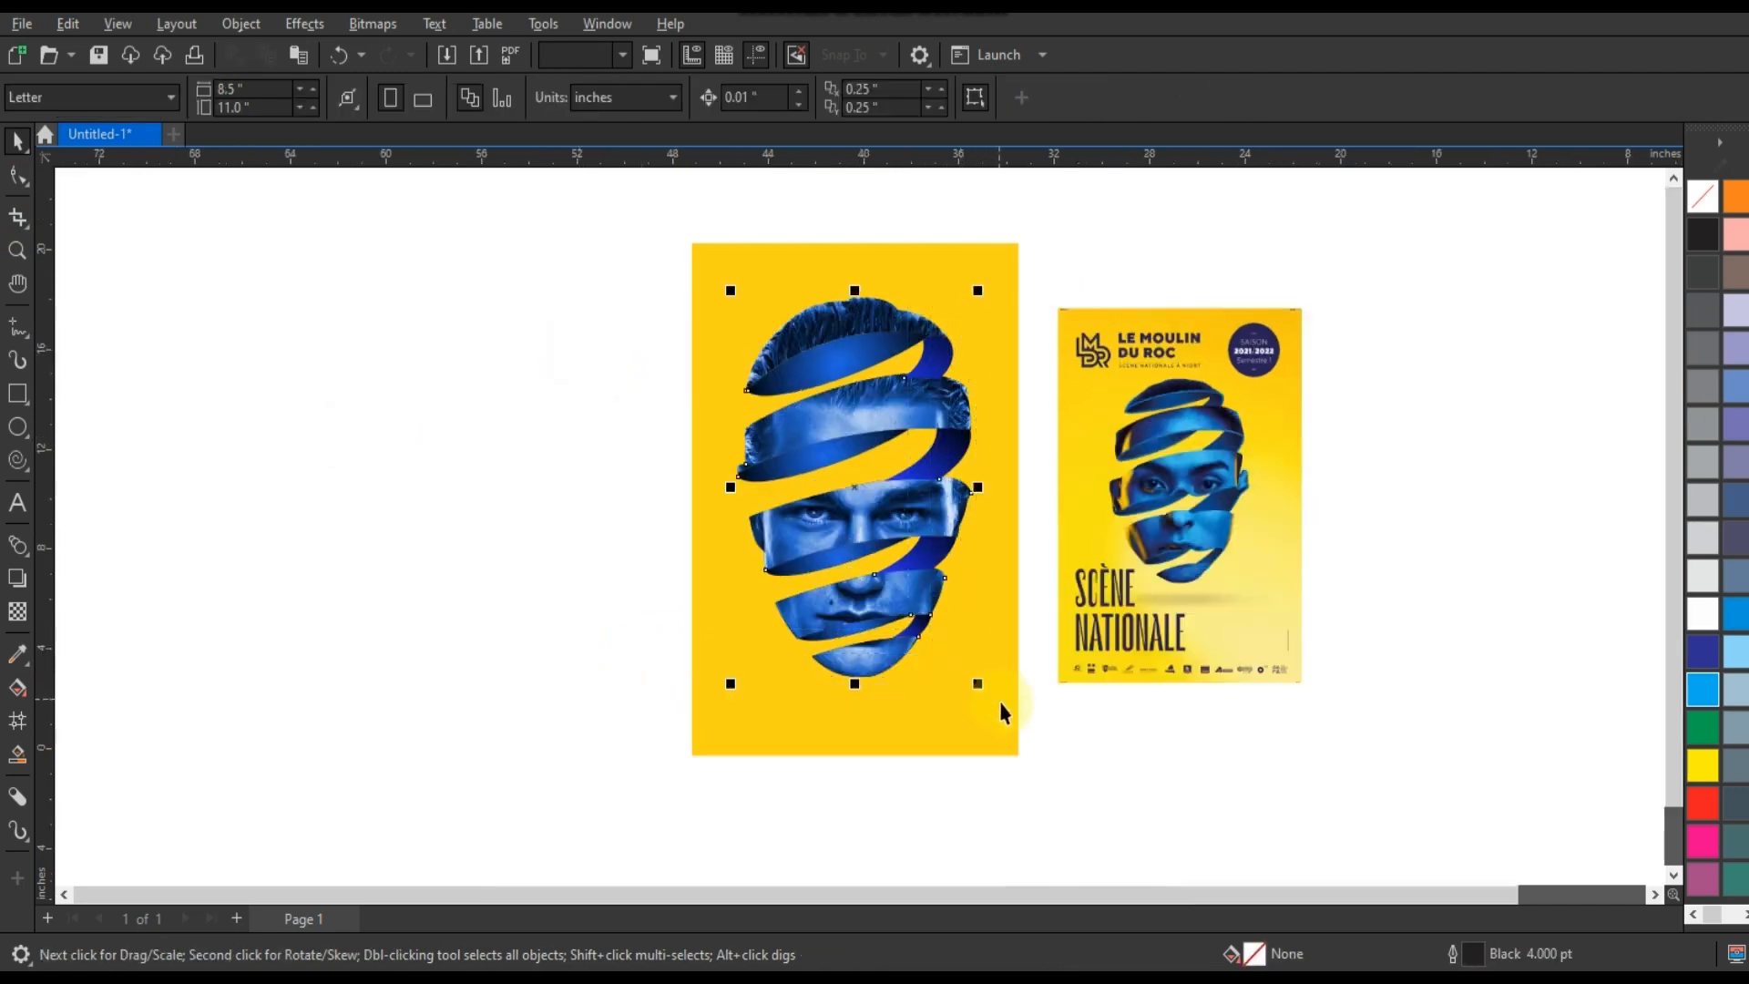
pyautogui.click(1084, 726)
pyautogui.moveTo(1366, 792); pyautogui.dragTo(619, 202)
pyautogui.hotkey('shift', 'F2')
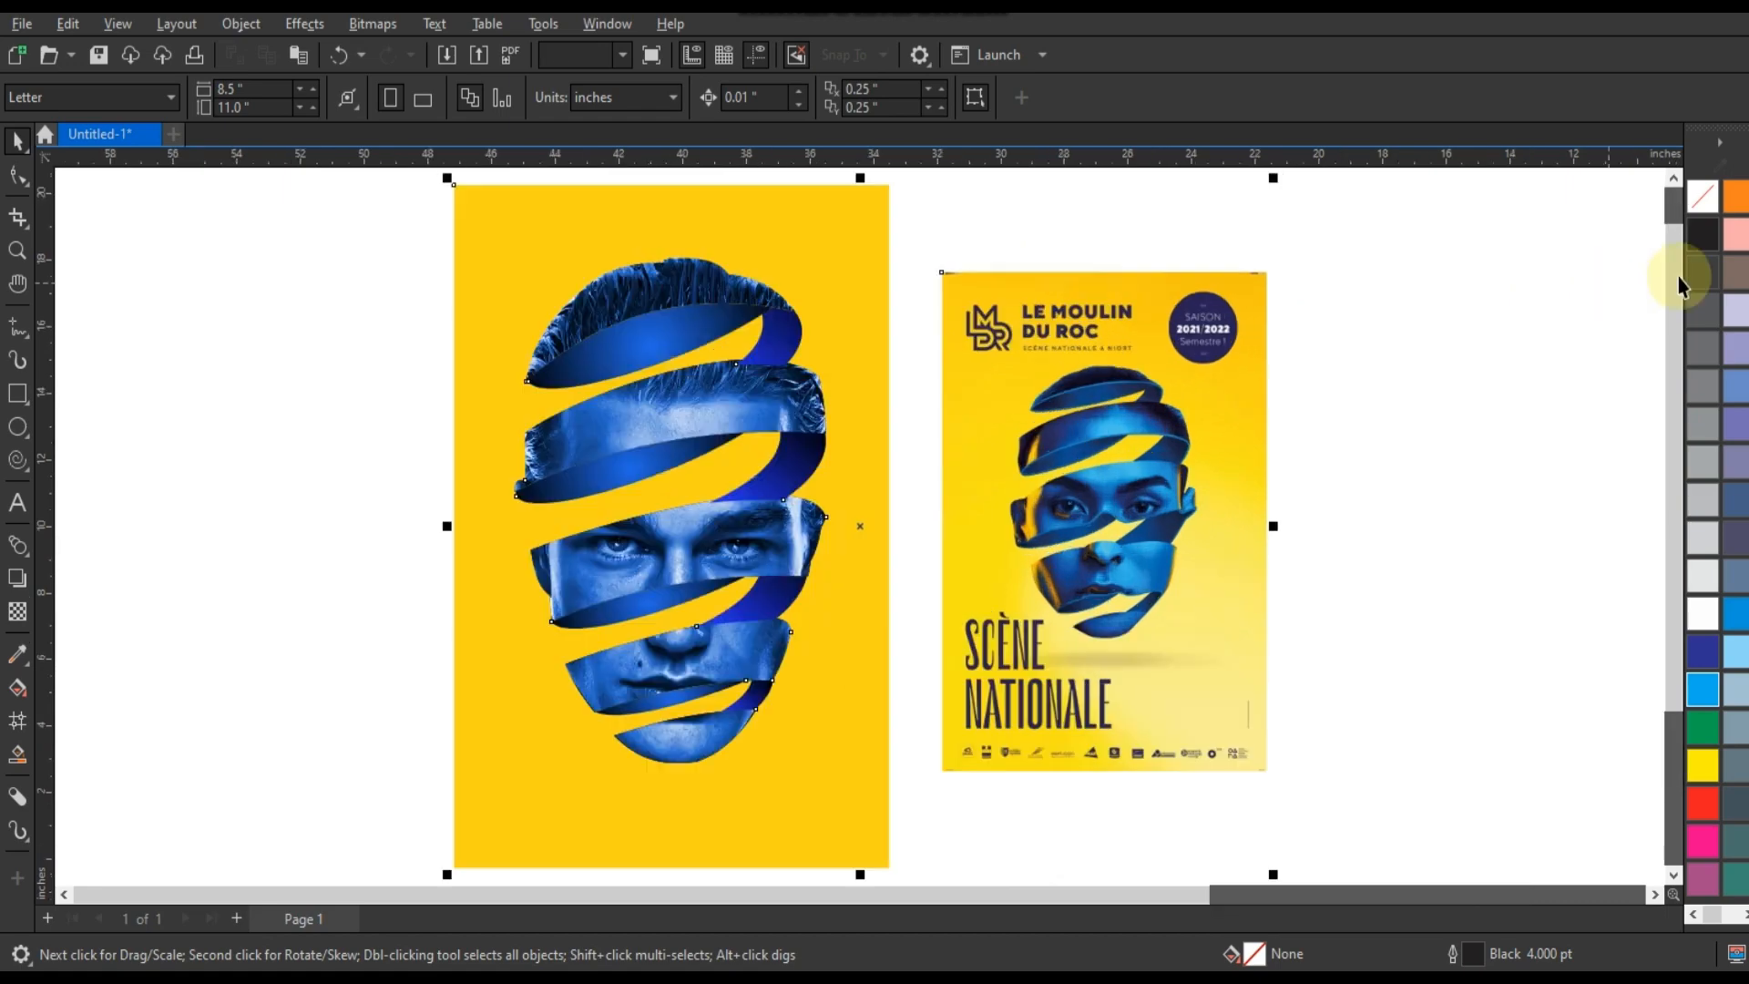